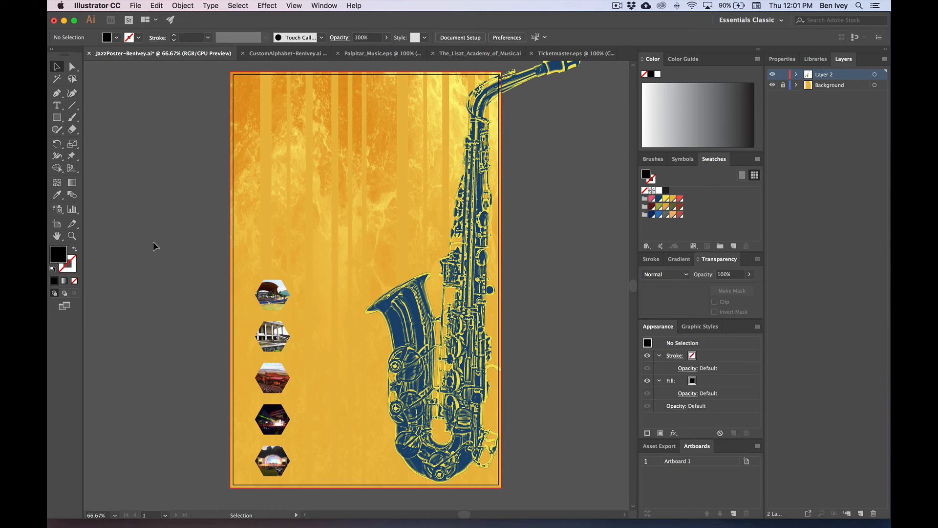
Step: Display the perspective grid over the saxophone poster artwork with Shift+Ctrl+I
key(super+shift+i)
key(super+shift+i)
Step: Copy the hand-drawn 'CHOCTAW JAZZ' lettering from CustomAlphabet and paste it left of the JazzPoster artboard
click(240, 55)
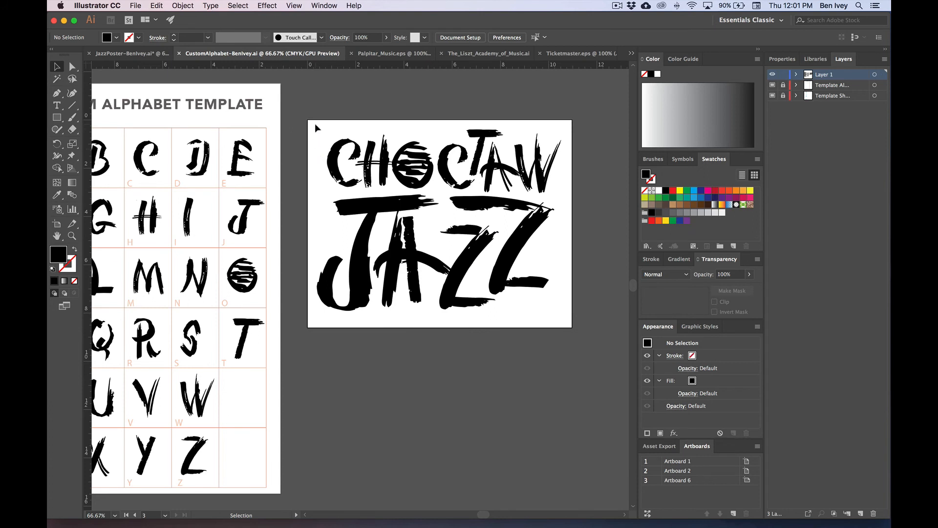
drag(309, 120, 593, 352)
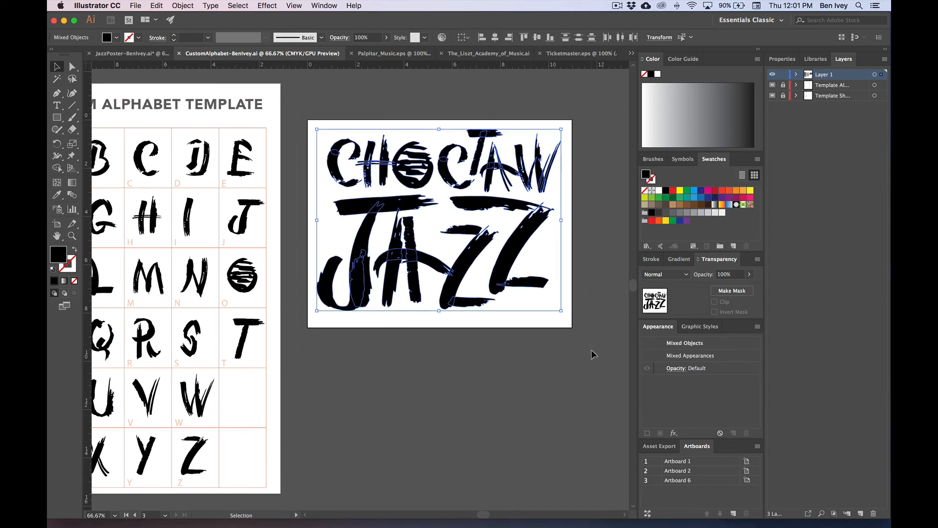
click(128, 53)
scroll(304, 153, left, 10)
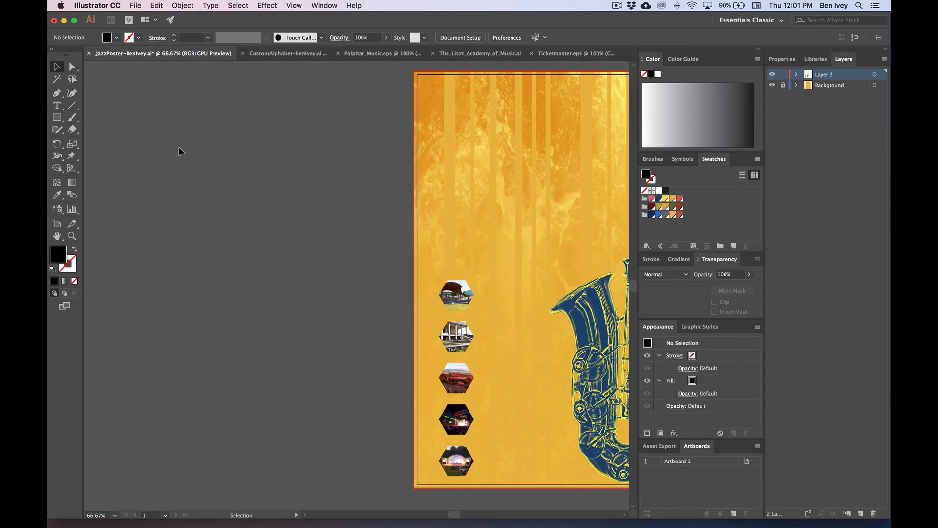
key(ctrl+v)
drag(310, 239, 198, 123)
click(300, 297)
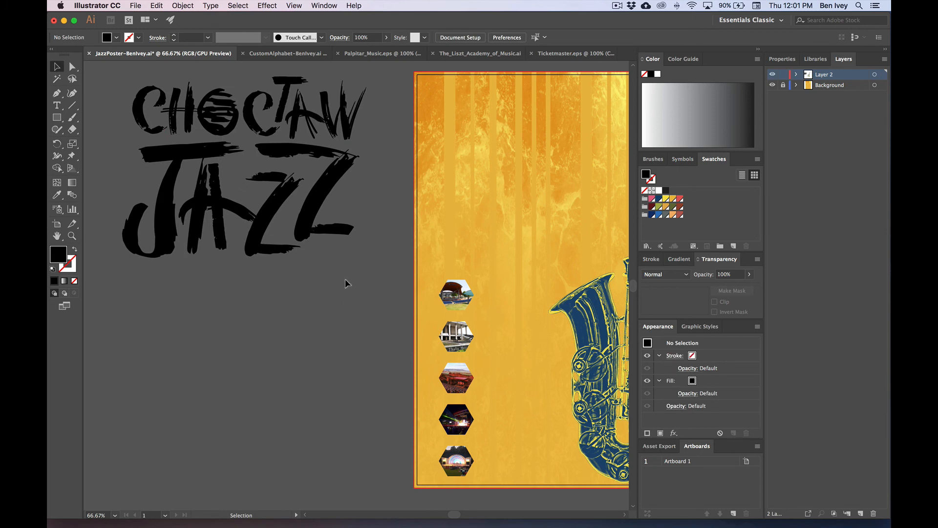
scroll(345, 279, right, 5)
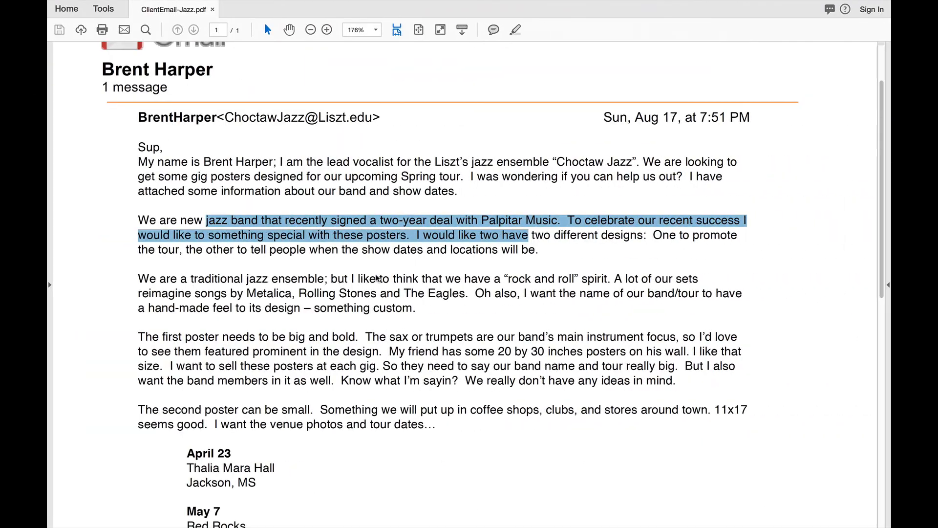
Step: Highlight the band name 'Choctaw Jazz' and tour name 'Spring tour' in the client email
click(378, 279)
drag(168, 162, 277, 313)
click(277, 314)
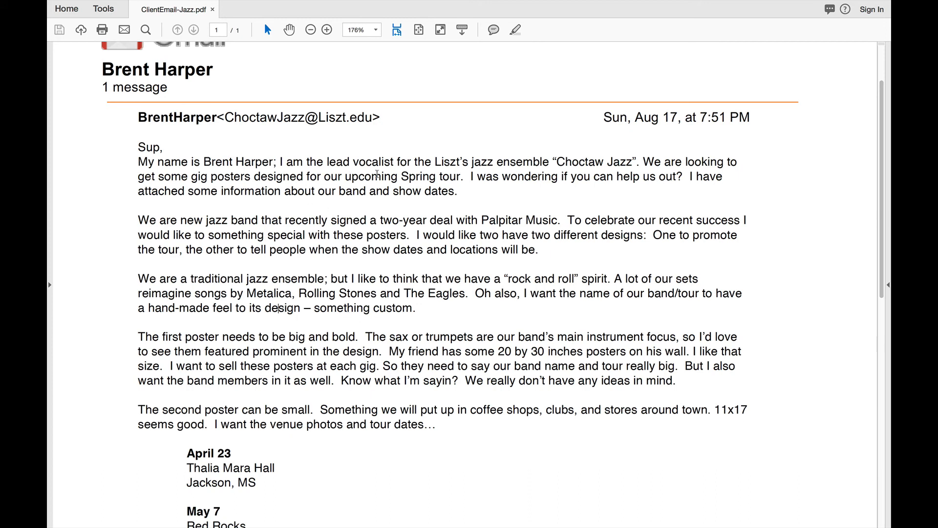
drag(557, 161, 639, 162)
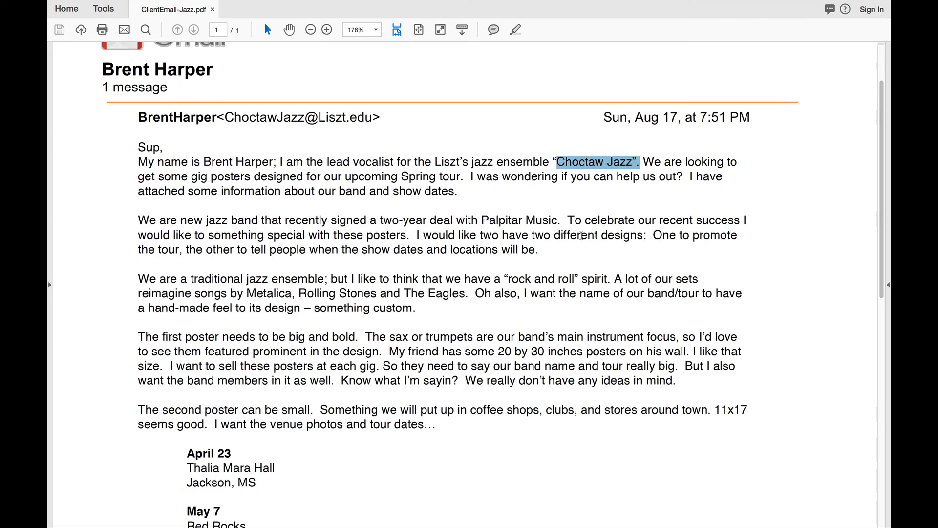
drag(402, 177, 450, 177)
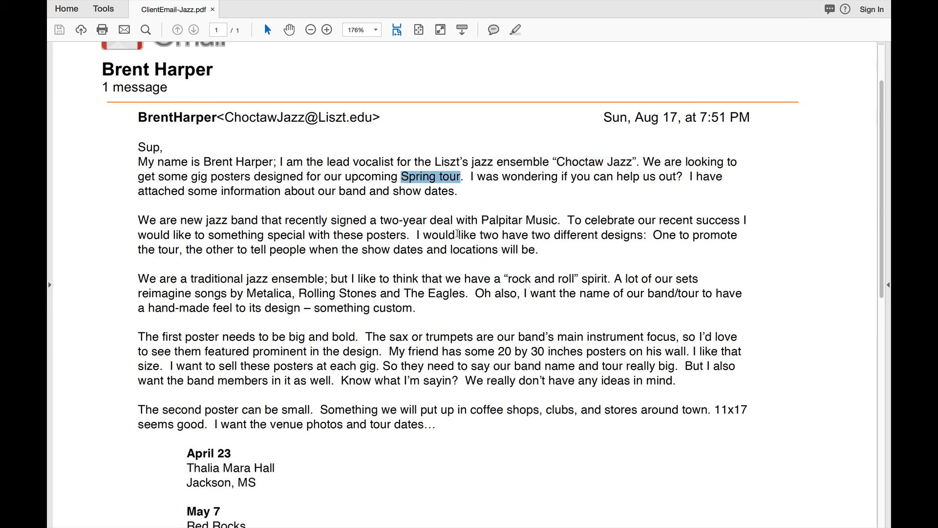
key(ctrl+Left)
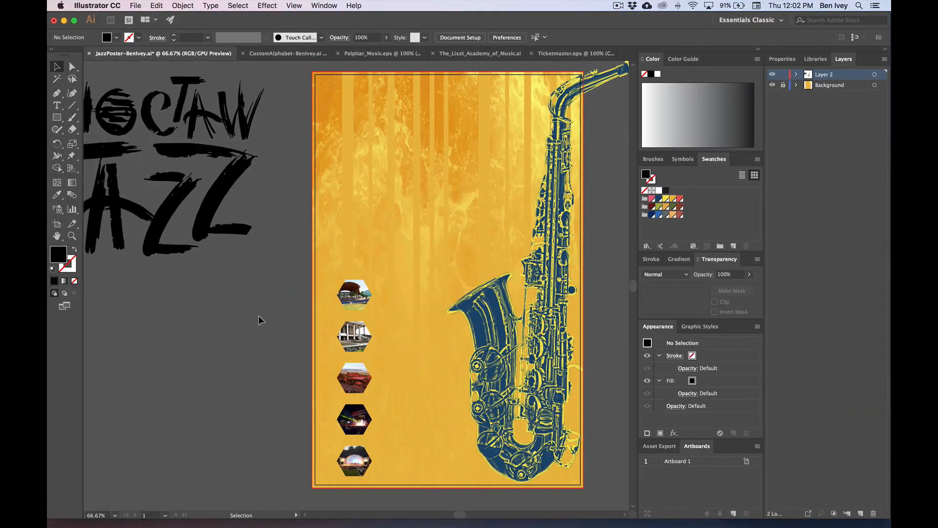
Step: Type 'Spring tour' on the pasteboard under the lettering and scale it to about 91 pt
scroll(259, 320, left, 3)
click(57, 105)
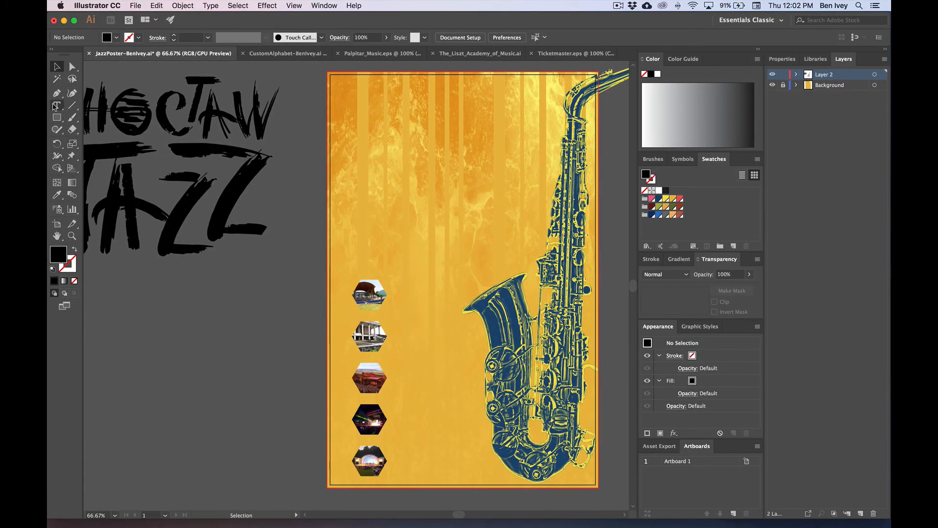
click(136, 303)
text(Spring tour)
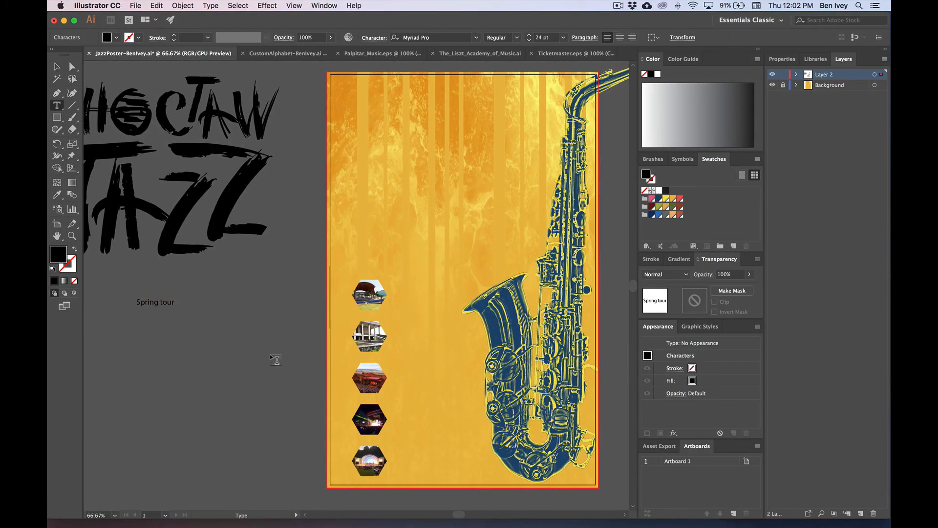
key(Escape)
drag(175, 297, 279, 274)
click(227, 331)
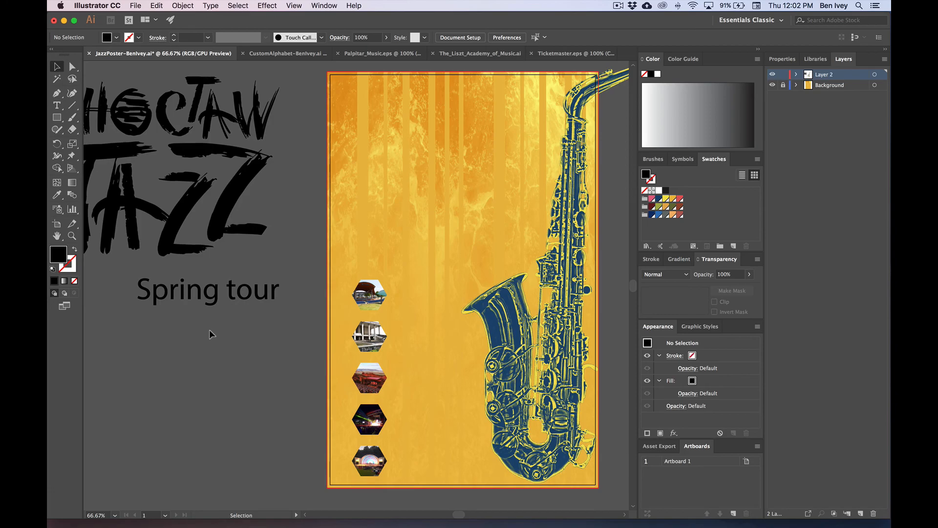
key(ctrl+Right)
click(259, 309)
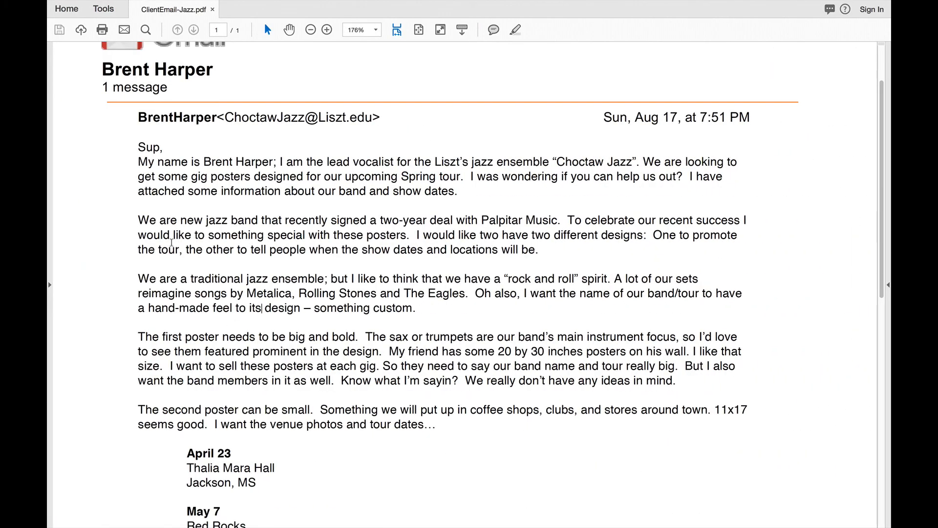
Step: Read the email paragraphs about the two poster designs and the band's style
drag(159, 220, 543, 251)
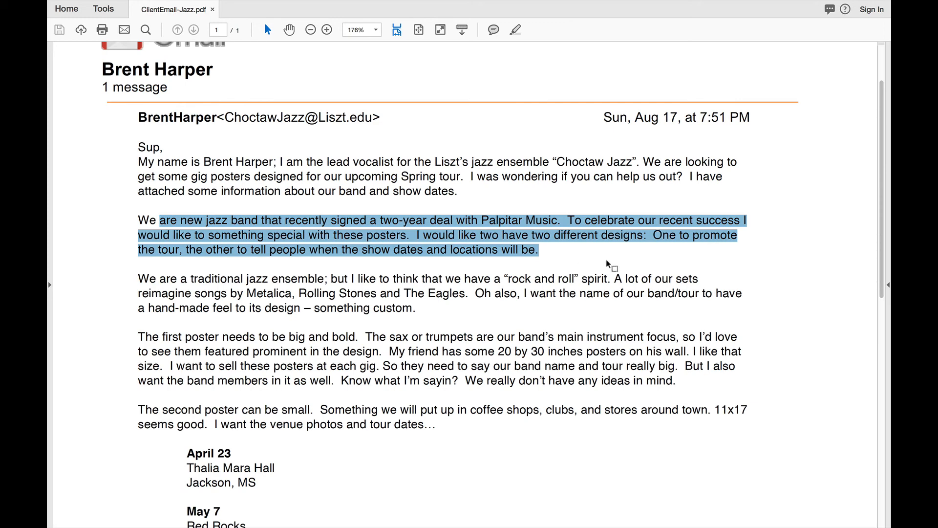
click(421, 276)
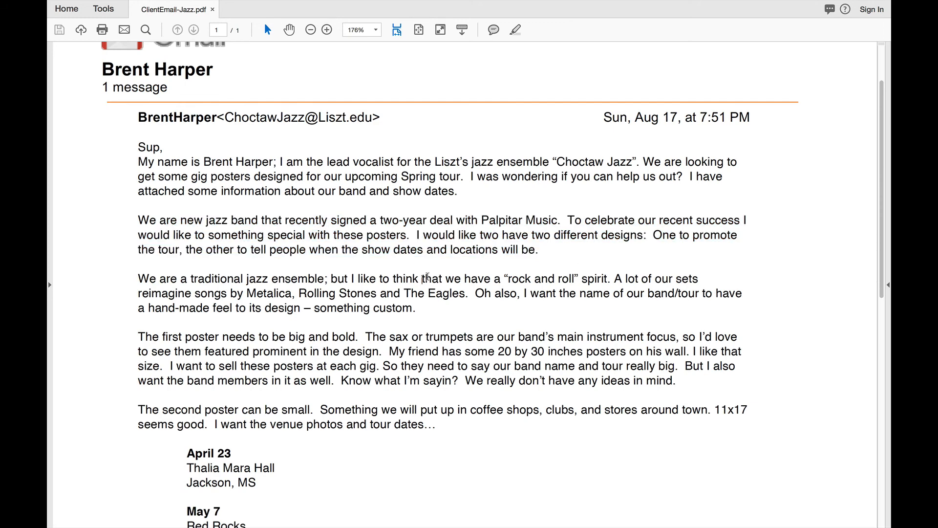
scroll(423, 277, down, 4)
double_click(169, 188)
drag(193, 189, 575, 204)
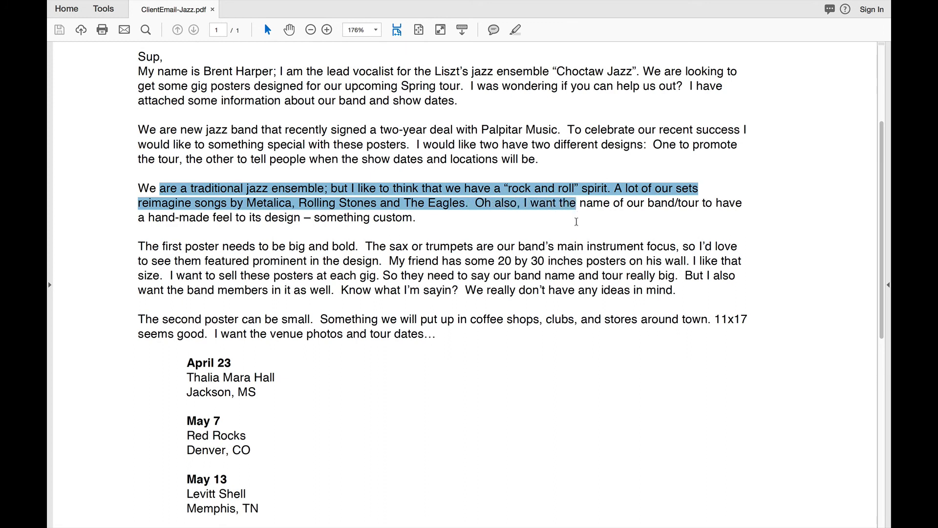
click(543, 213)
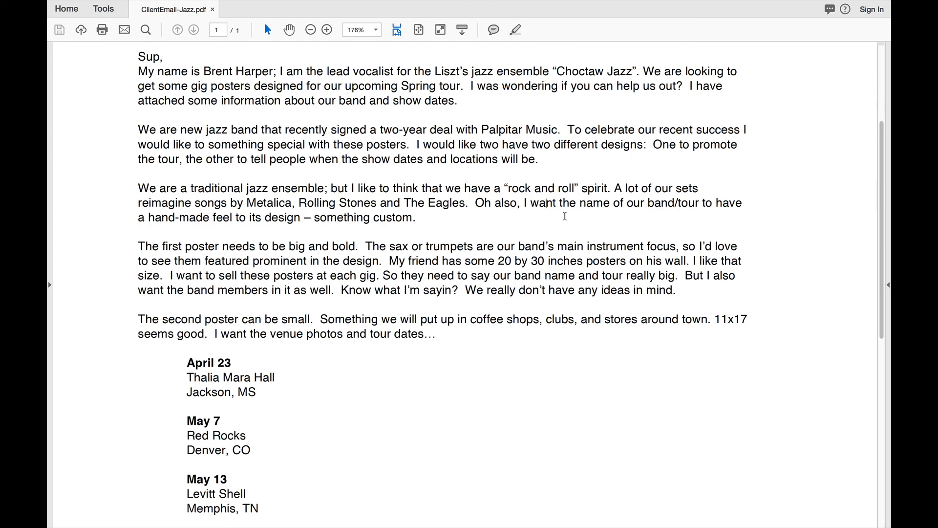
Step: Highlight the poster requirements: big and bold, sax or trumpet focus, 20 by 30 size, second poster
key(ctrl+Left)
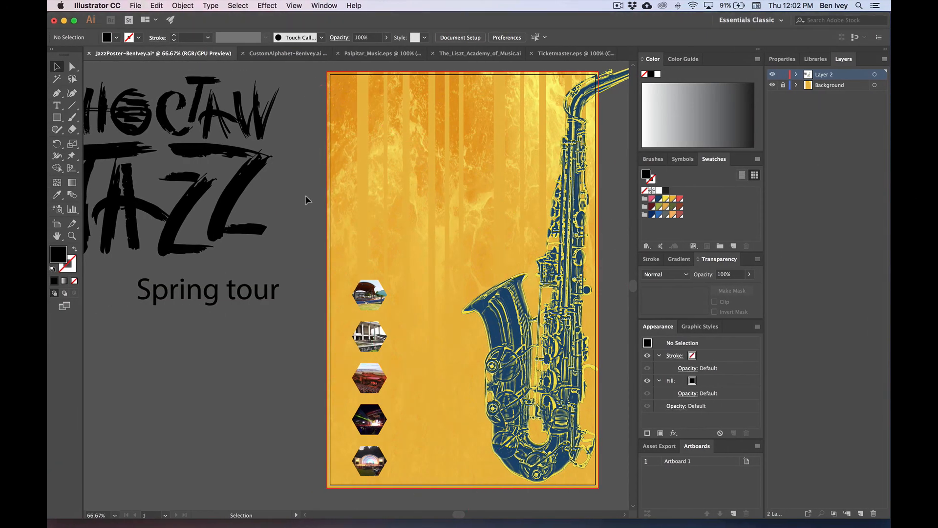
key(ctrl+Right)
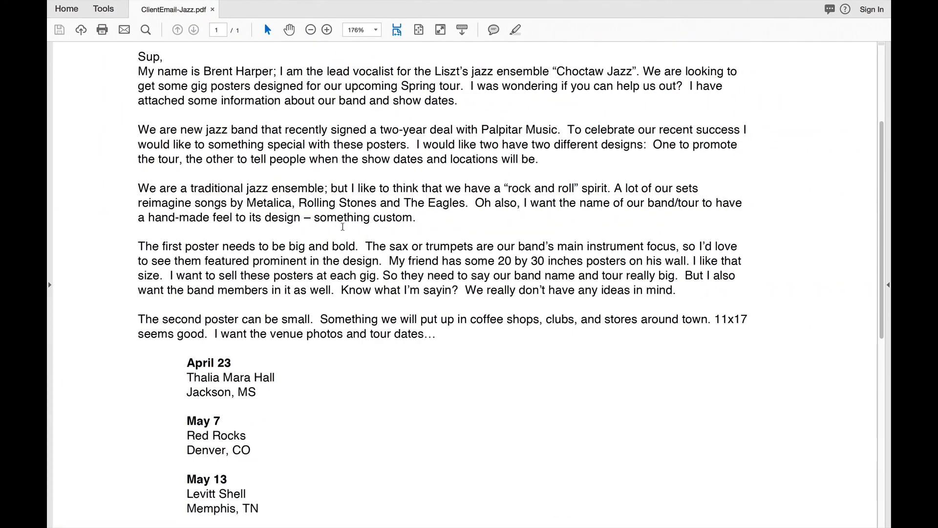
scroll(338, 224, down, 3)
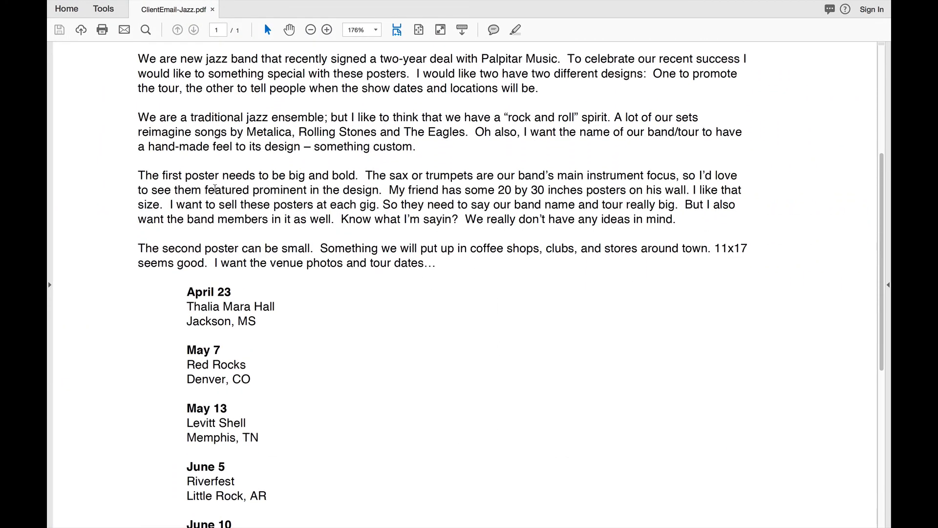
drag(158, 175, 381, 182)
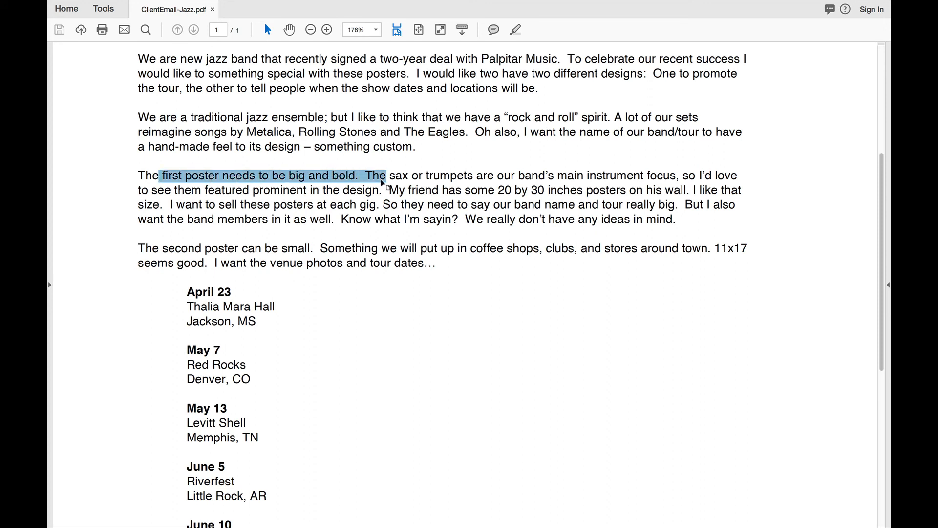
click(386, 175)
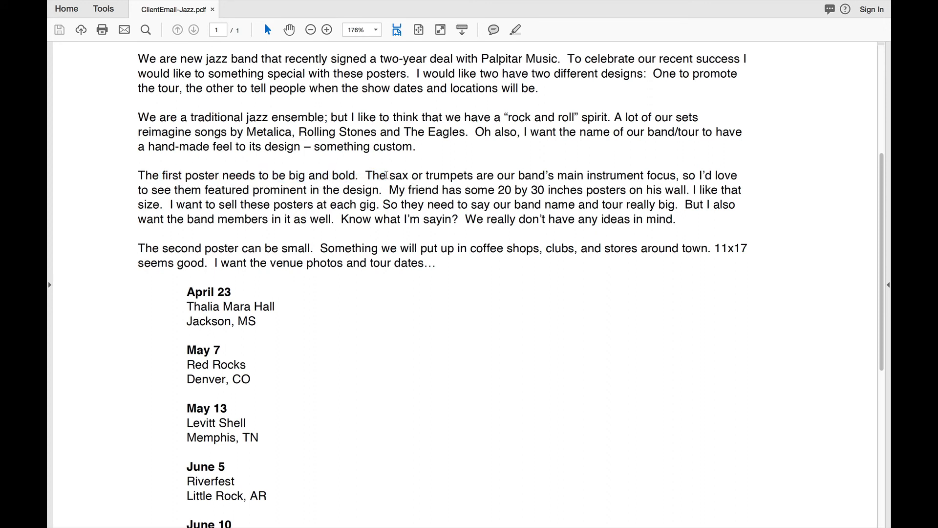
drag(386, 175, 584, 185)
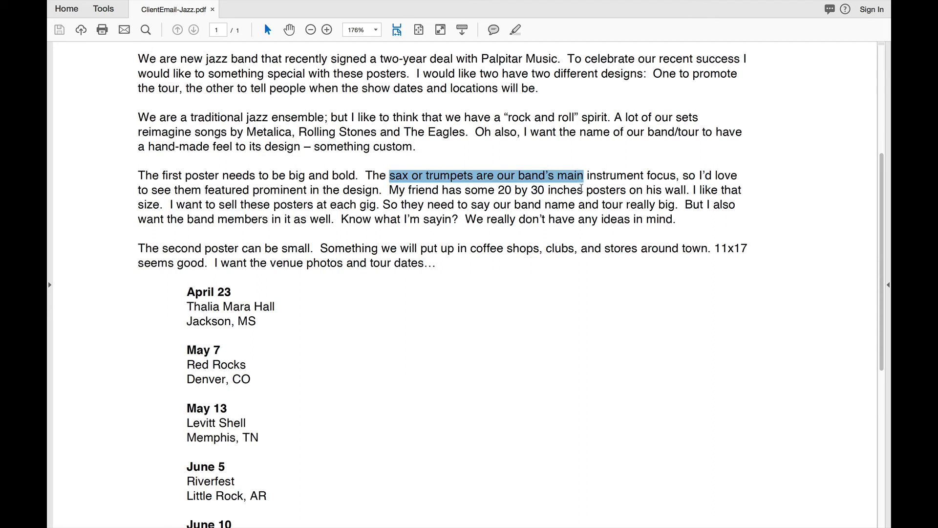
drag(497, 190, 544, 190)
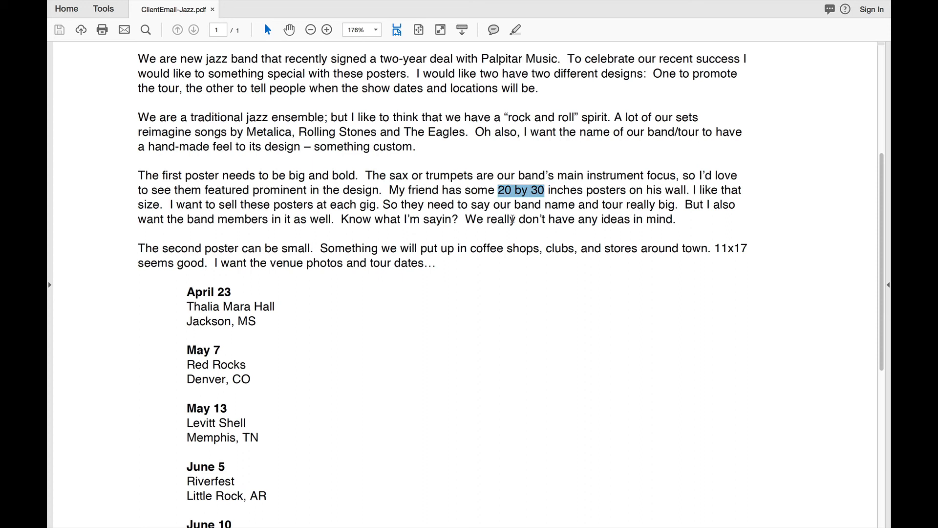
drag(163, 247, 456, 271)
click(458, 273)
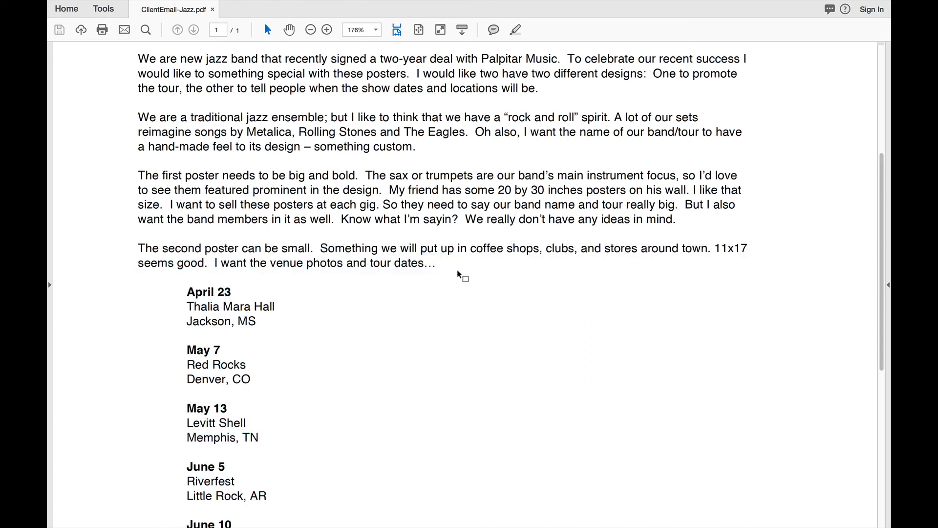
Step: Select the five tour dates and venues, April 23 through Austin, TX
scroll(459, 274, down, 4)
scroll(459, 274, up, 1)
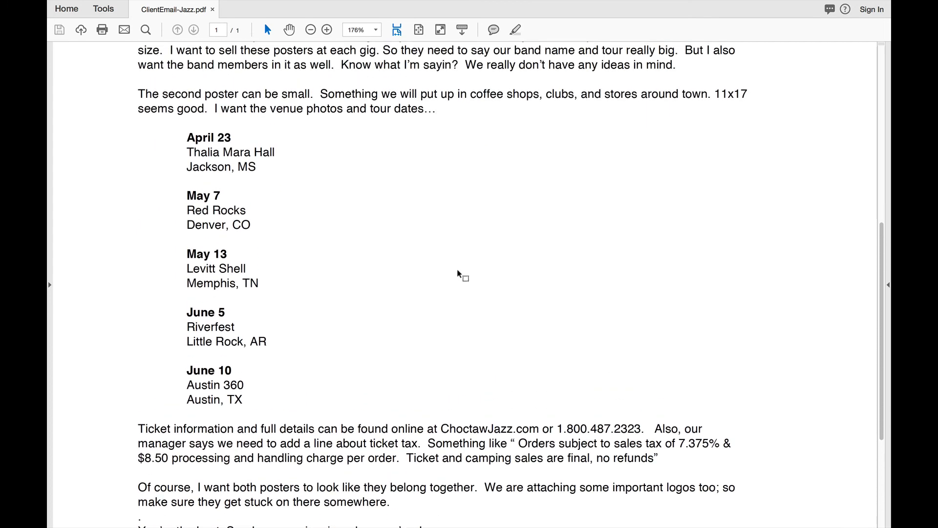
drag(187, 137, 247, 399)
key(super+c)
key(ctrl+Left)
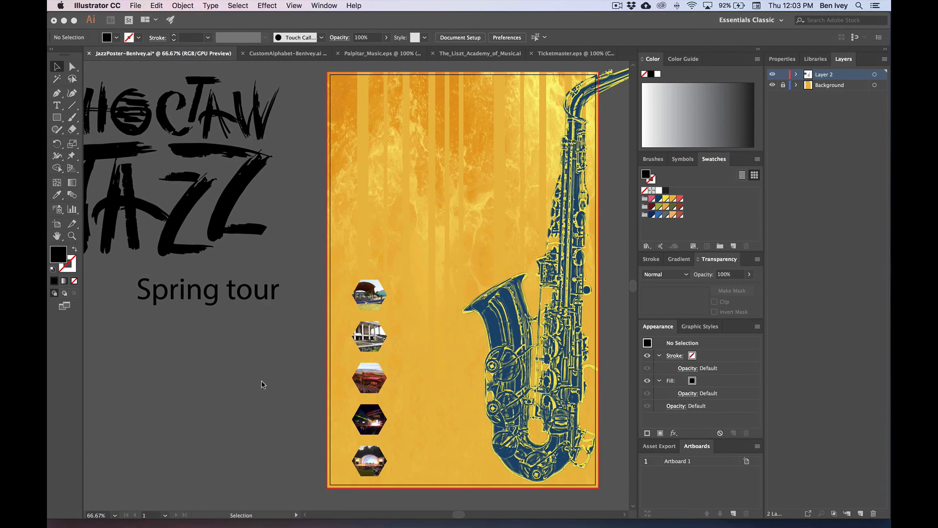
Step: Paste the tour-date and venue list below Spring tour and scale it to about 35 pt
scroll(226, 379, left, 1)
scroll(226, 374, left, 3)
scroll(226, 374, down, 2)
key(t)
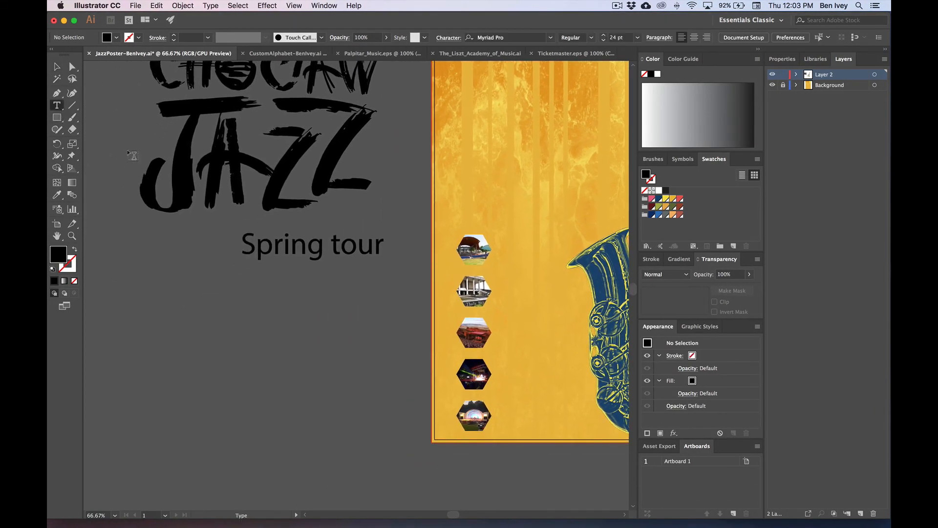
click(126, 306)
key(super+v)
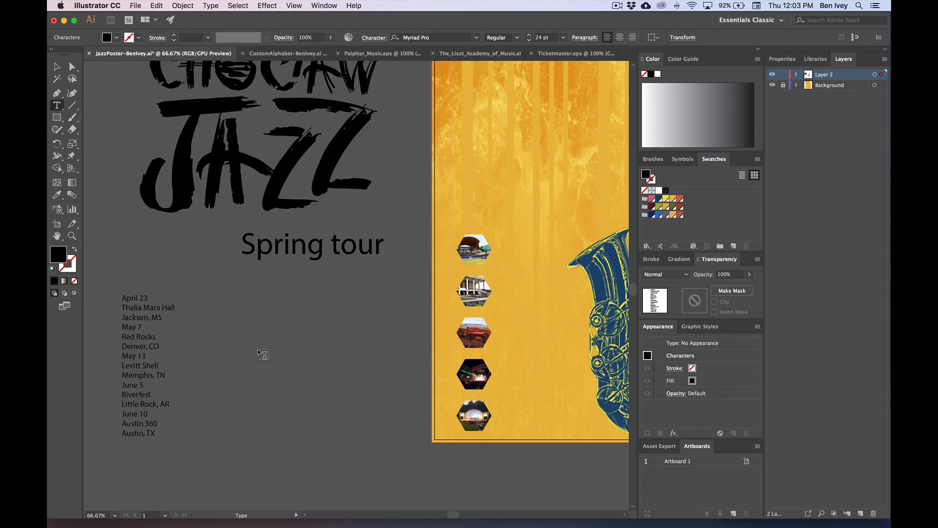
click(57, 66)
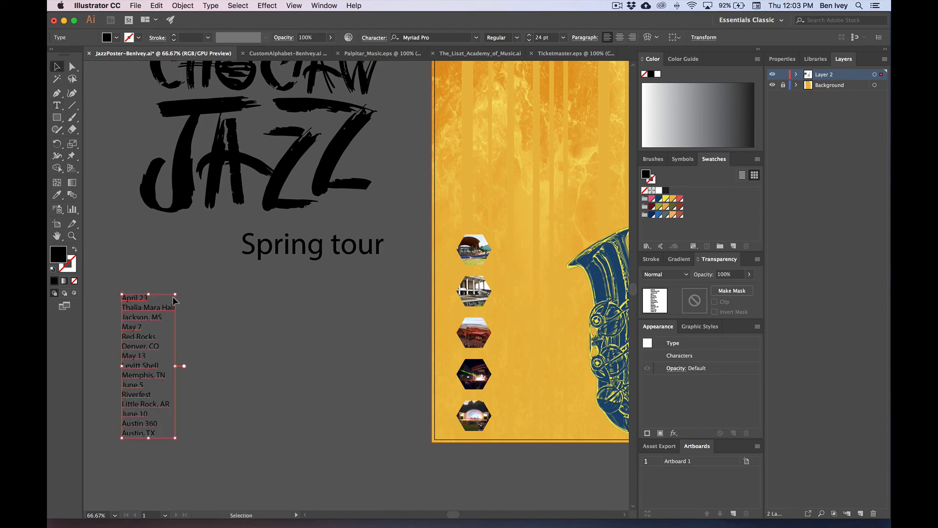
shift+drag(176, 294, 208, 231)
drag(144, 258, 148, 273)
click(242, 303)
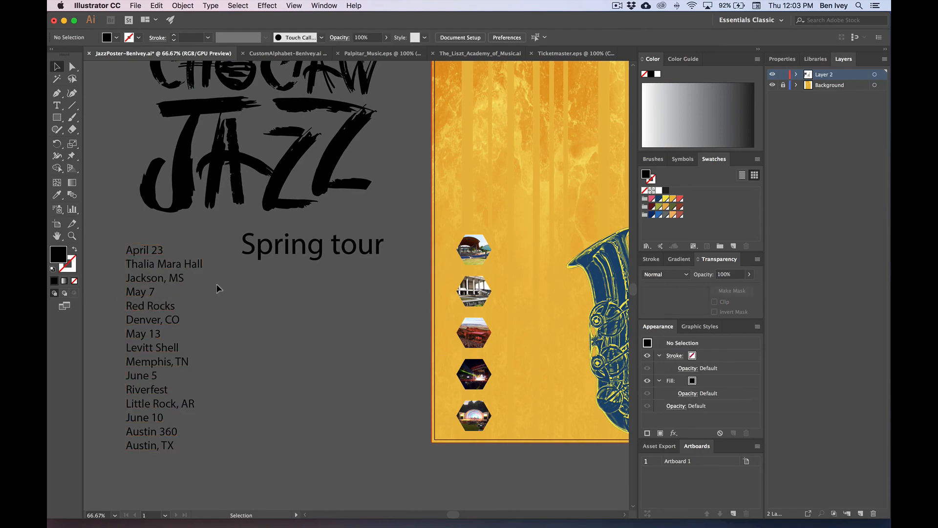
key(super+Tab)
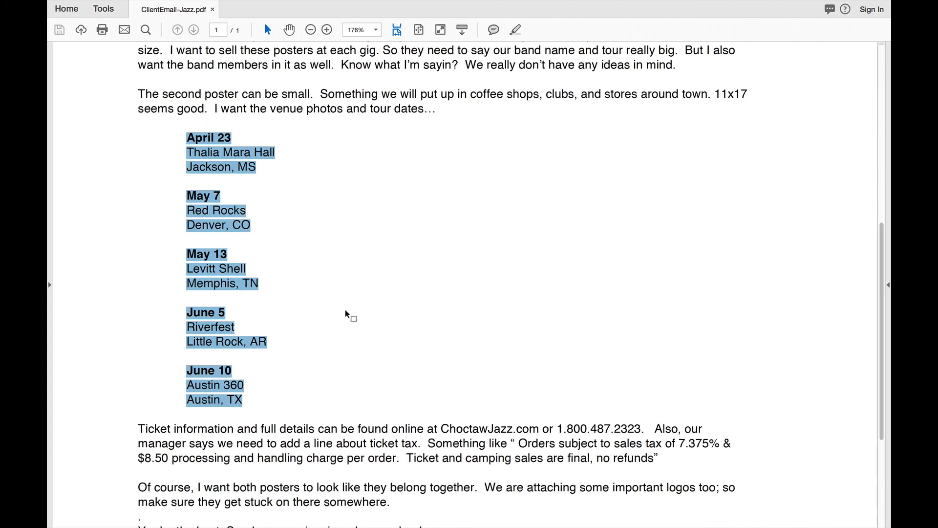
Step: Copy the ticket-information sentence with website and phone, and paste it as text below Spring tour
scroll(347, 314, down, 3)
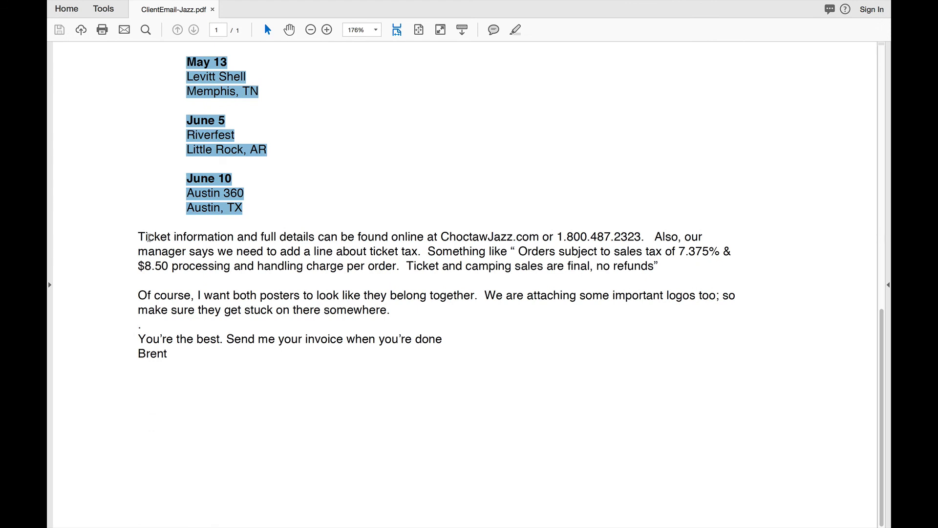
drag(139, 237, 307, 245)
click(332, 253)
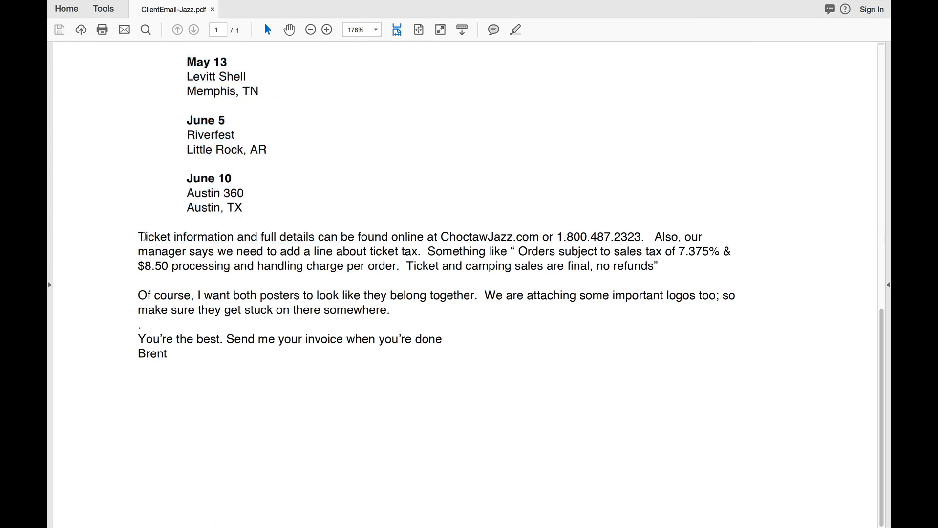
drag(140, 237, 641, 236)
key(super+c)
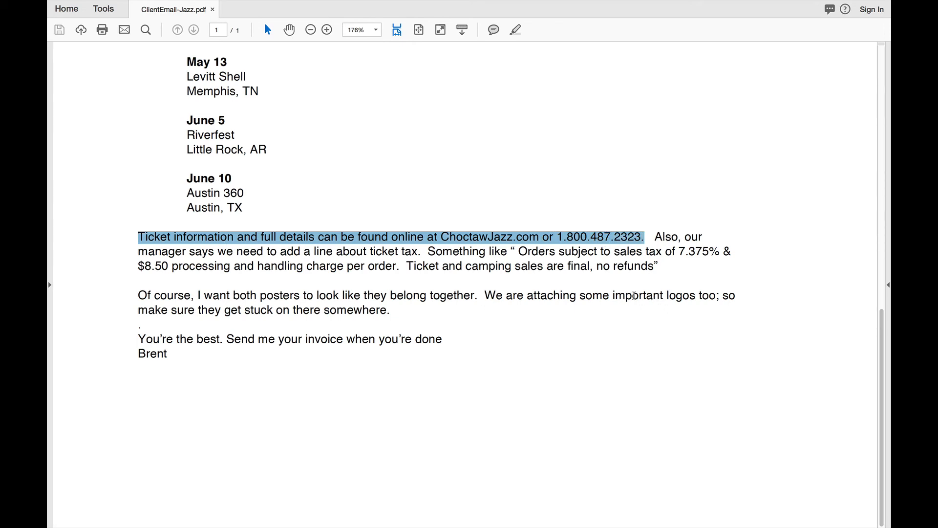
key(ctrl+Left)
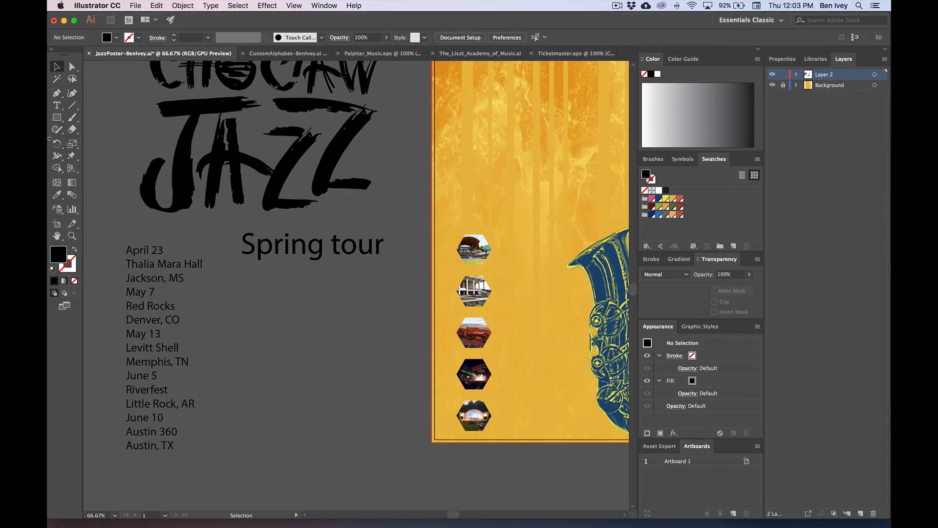
key(t)
click(252, 296)
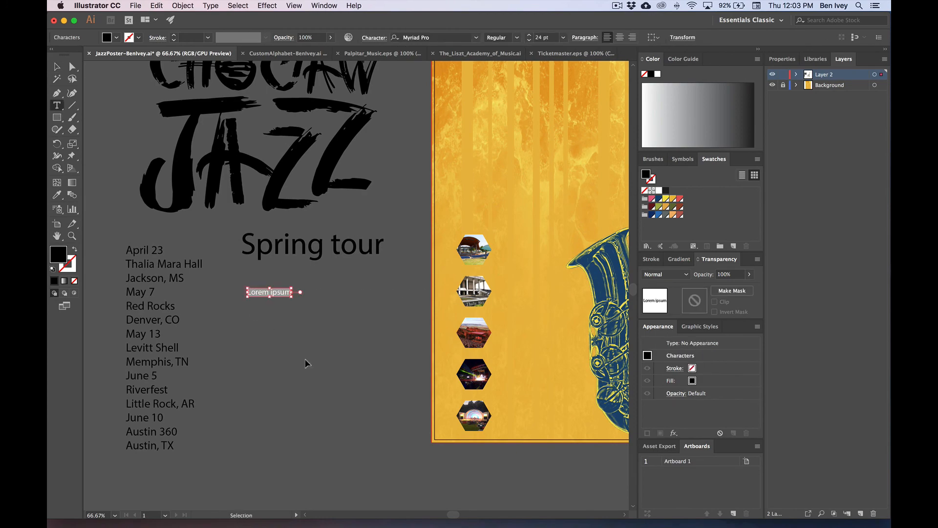
key(super+v)
key(ctrl+Right)
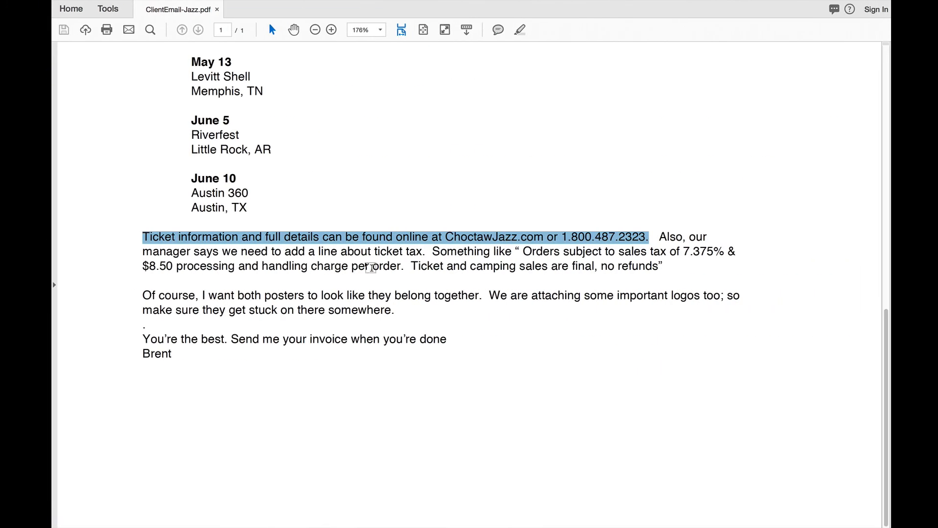
Step: Paste the quoted sales-tax and no-refunds terms into a text box, enlarged to 32 pt
drag(655, 236, 362, 254)
click(362, 254)
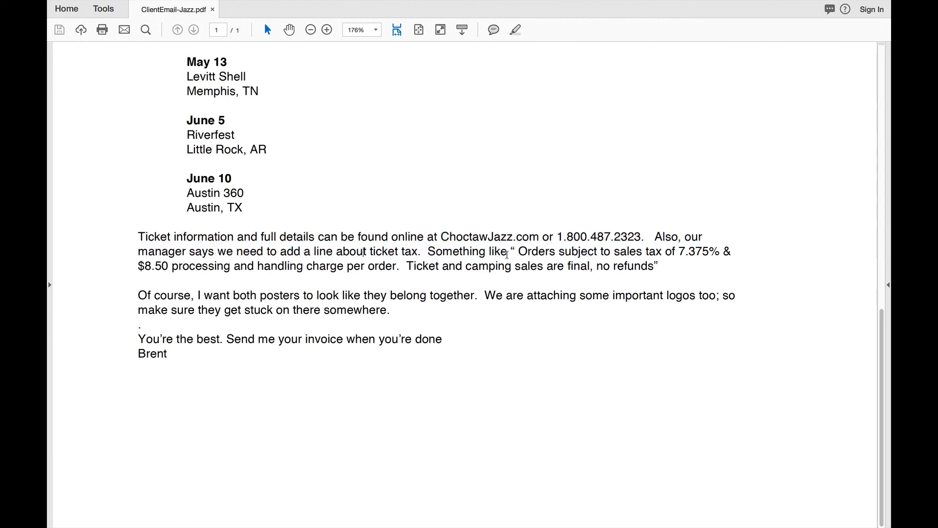
drag(519, 250, 655, 268)
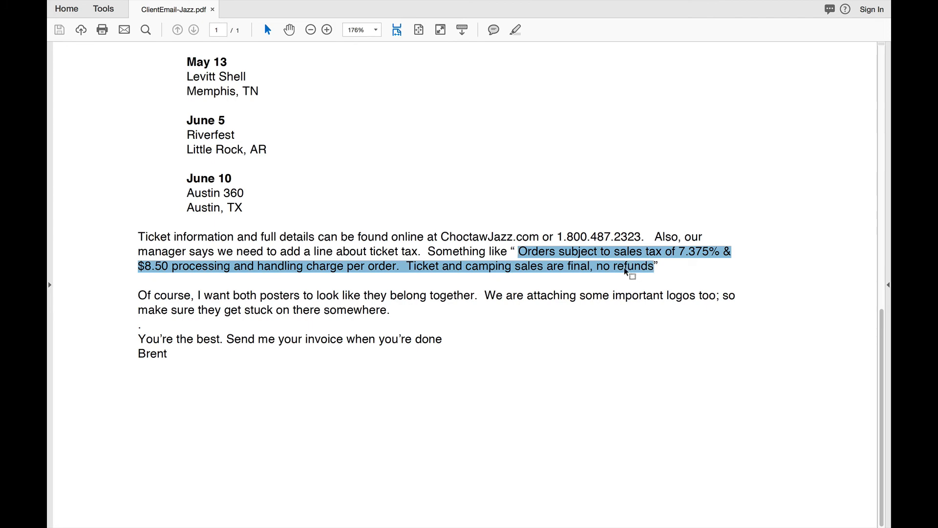
key(super+Tab)
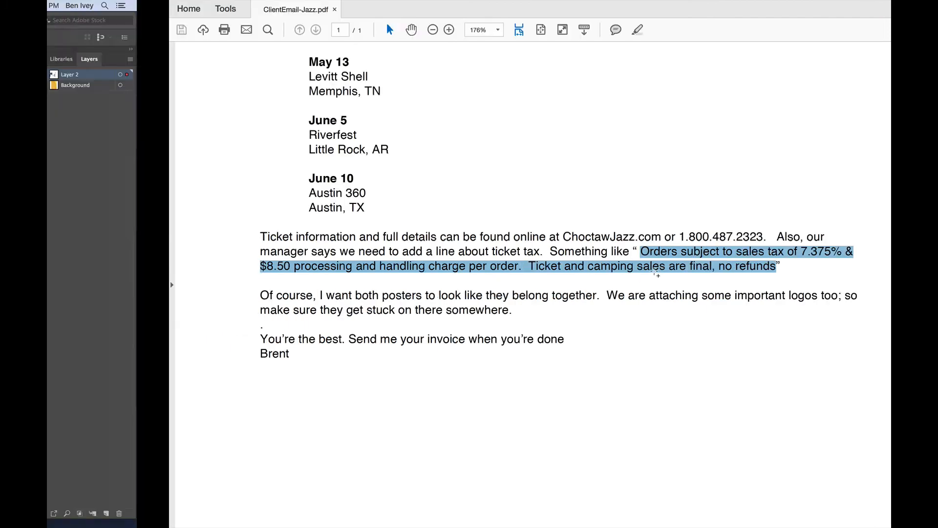
drag(251, 317, 416, 425)
key(super+v)
key(super+a)
key(super+shift+period)
key(super+shift+period)
key(super+shift+period)
key(super+shift+period)
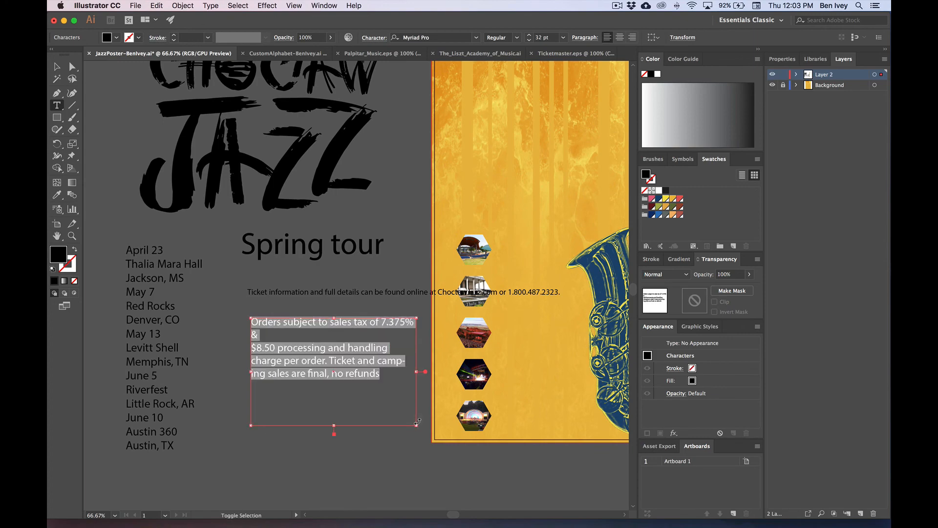
Step: Highlight the client's note about attaching band logos, then show all windows in Mission Control
key(Escape)
key(super+Tab)
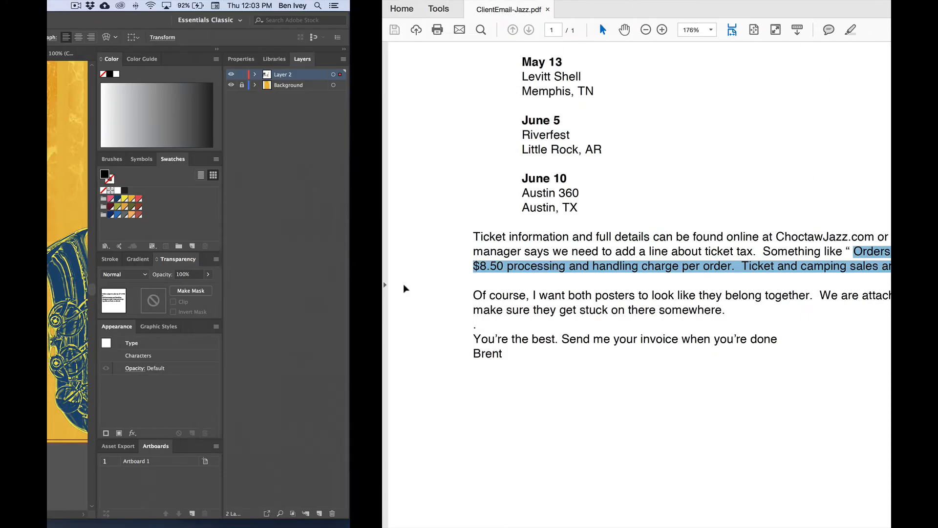
click(397, 291)
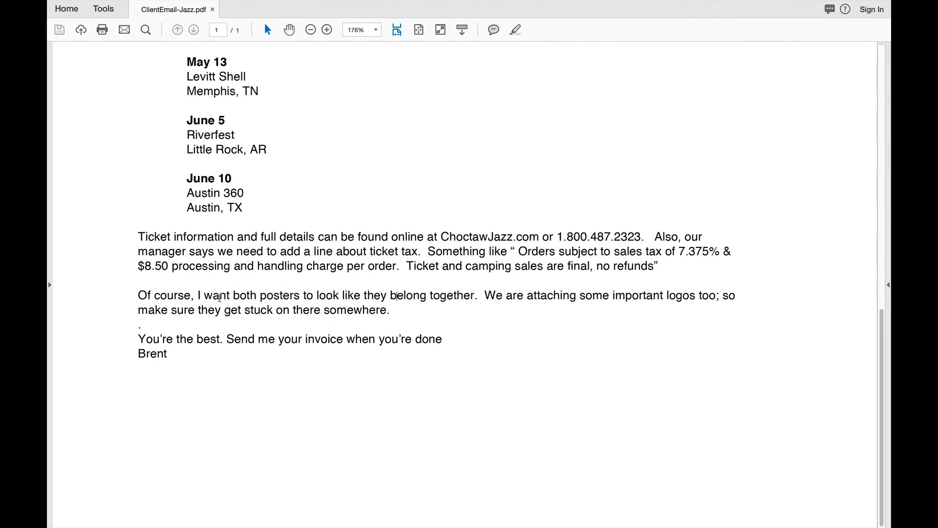
drag(494, 296, 655, 323)
click(618, 320)
key(super+Tab)
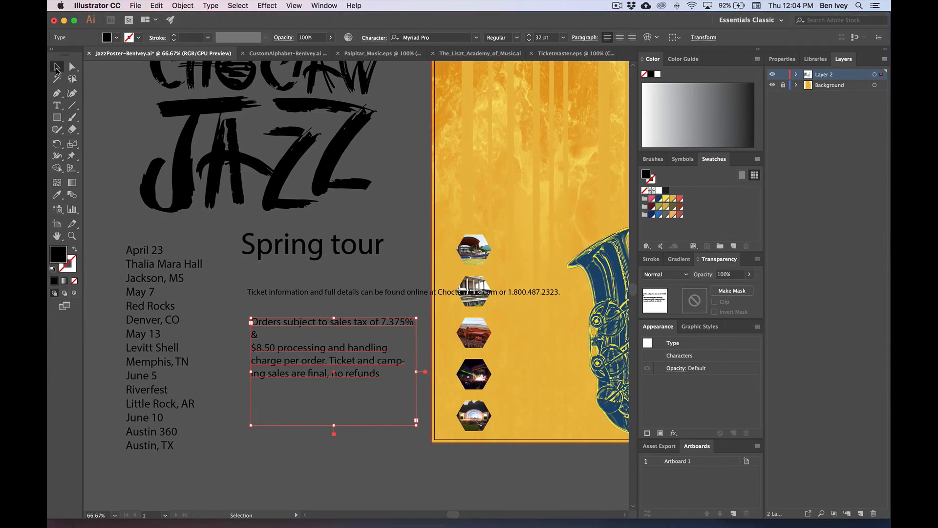
key(ctrl+Up)
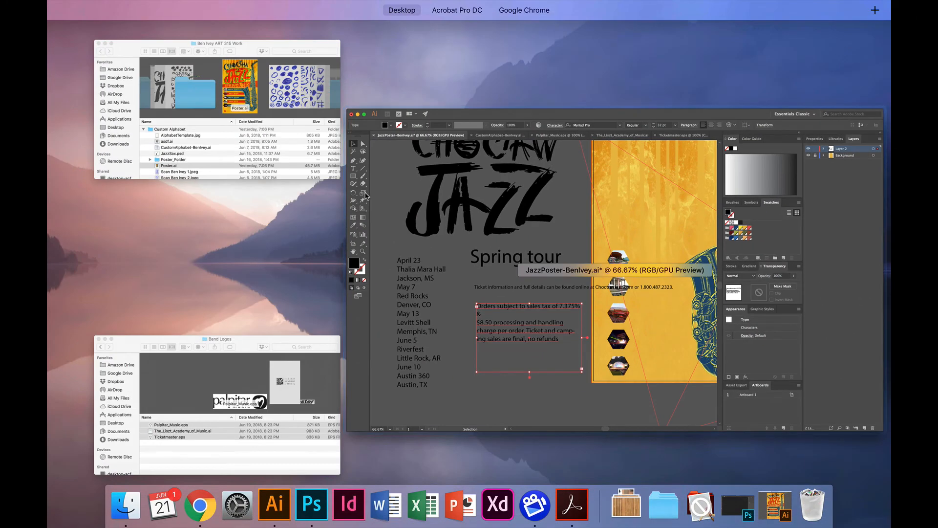
Step: Quick Look the Palpitar_Music, Liszt Academy and Ticketmaster logos, then open Palpitar_Music.eps in Illustrator
click(289, 338)
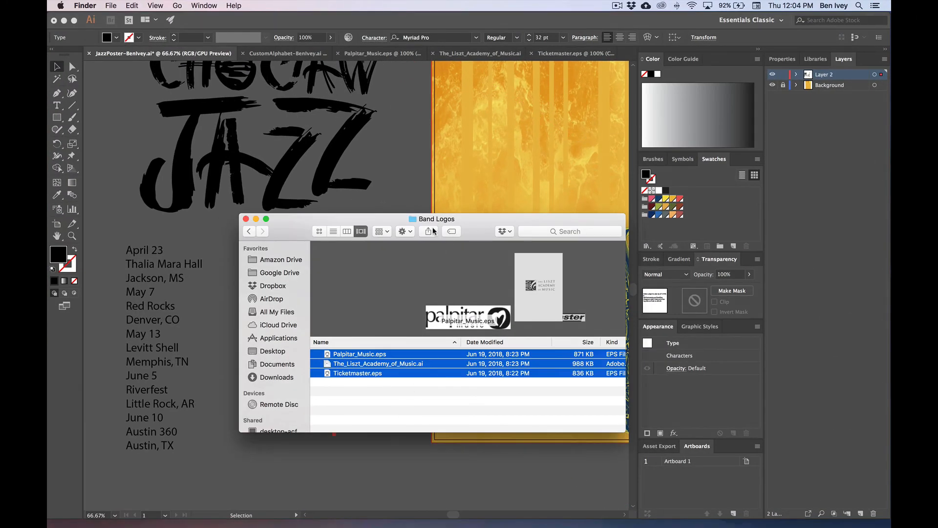
click(361, 395)
click(366, 356)
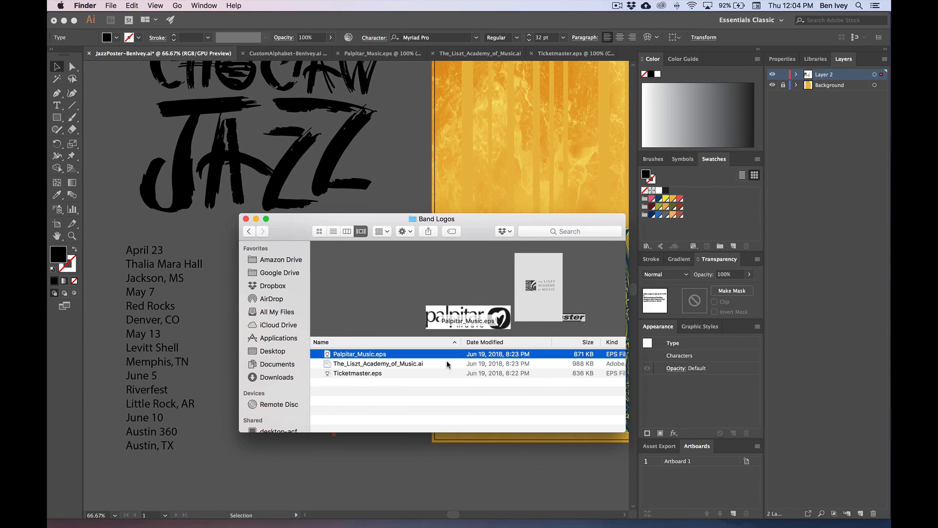
key(space)
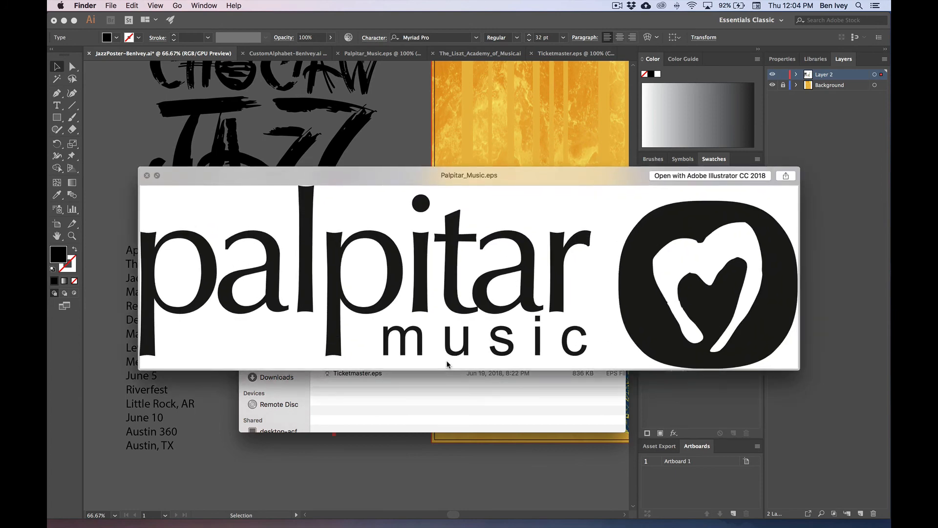
key(Down)
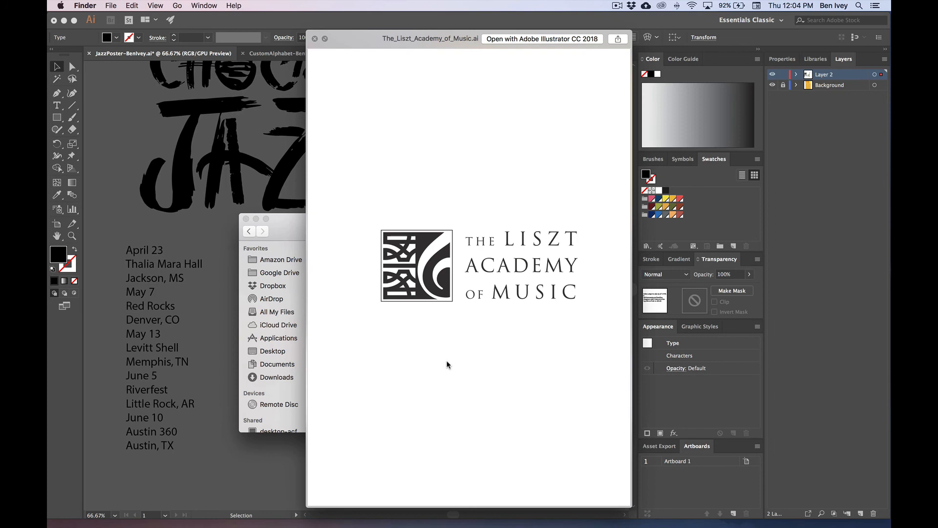
key(Down)
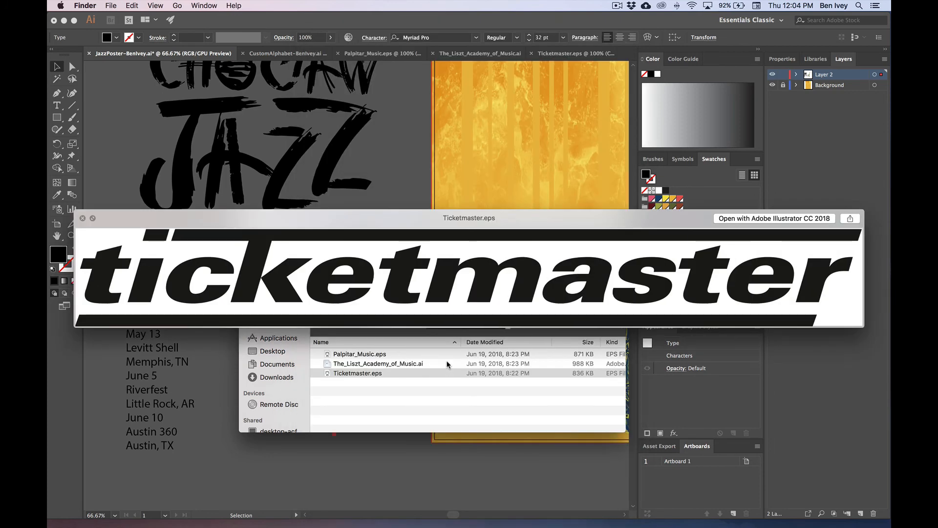
key(space)
click(453, 405)
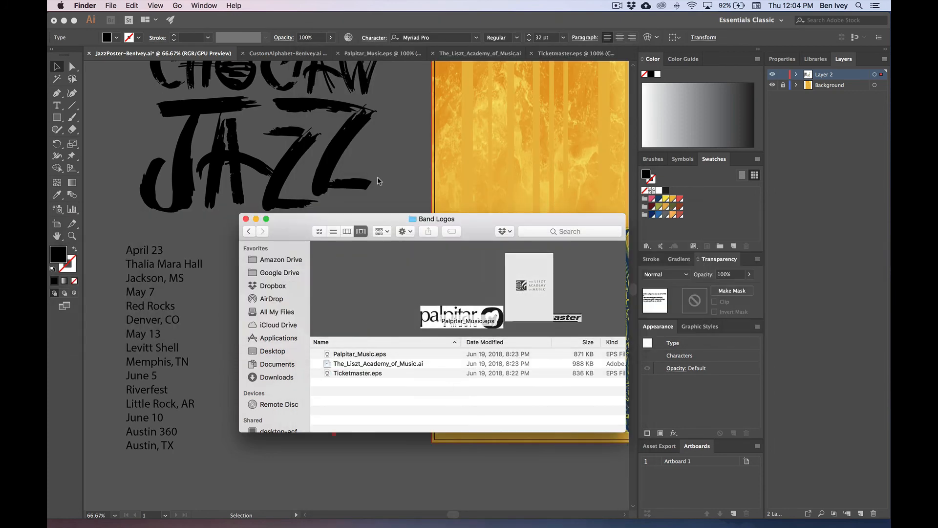
click(377, 181)
click(381, 53)
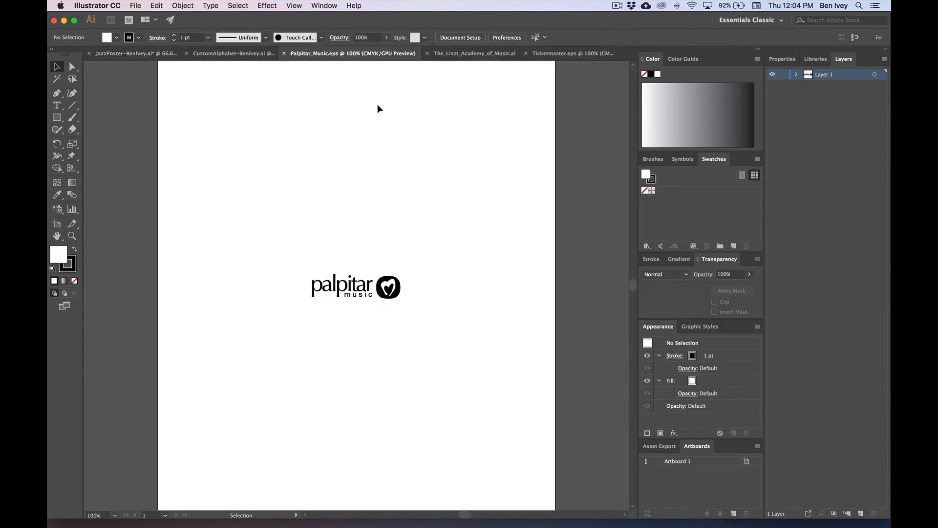
Step: Copy the palpitar logo and paste it into the JazzPoster document
drag(289, 243, 435, 346)
key(super+c)
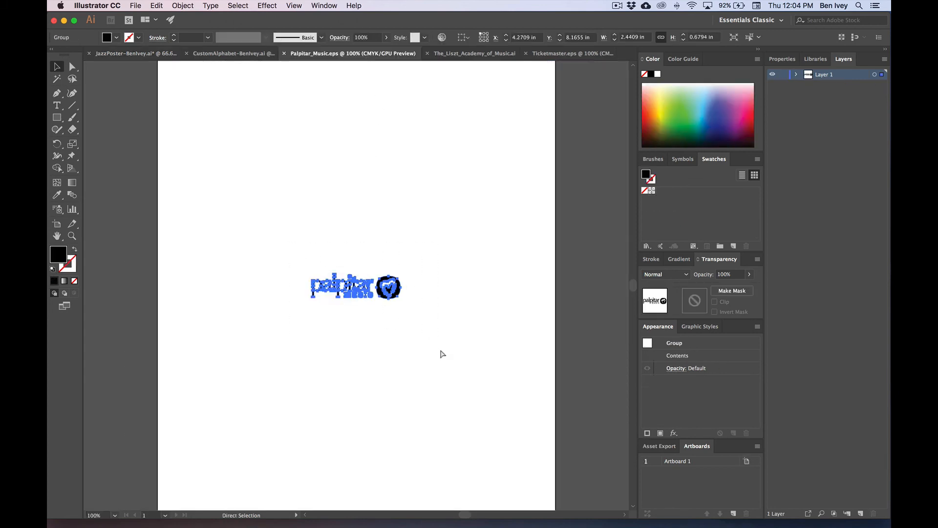
click(149, 54)
scroll(273, 307, down, 1)
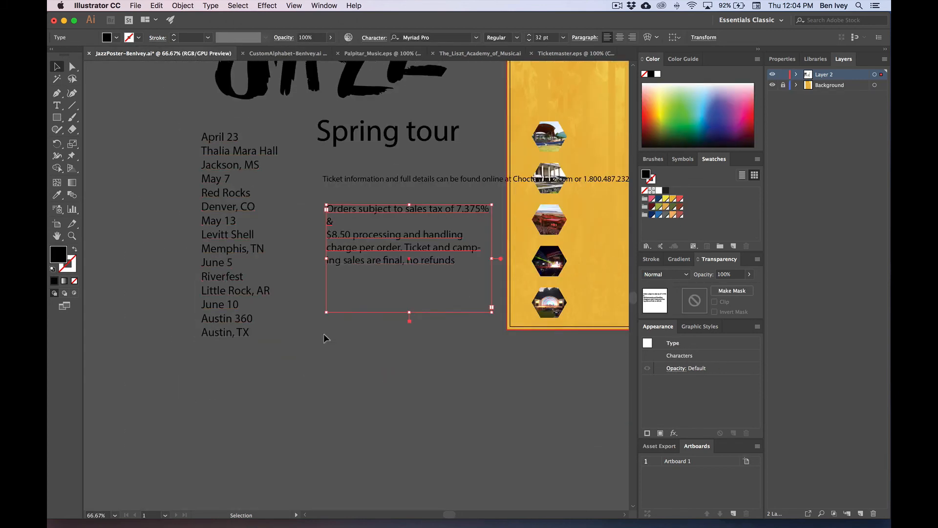
key(super+v)
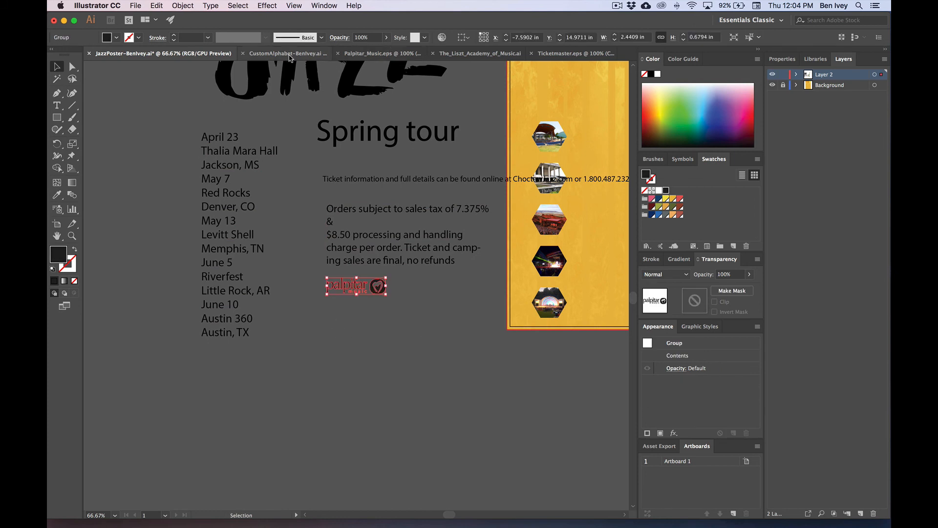
Step: Paste the Liszt Academy logo into the poster and place it below the palpitar logo
click(479, 53)
key(super+a)
key(super+c)
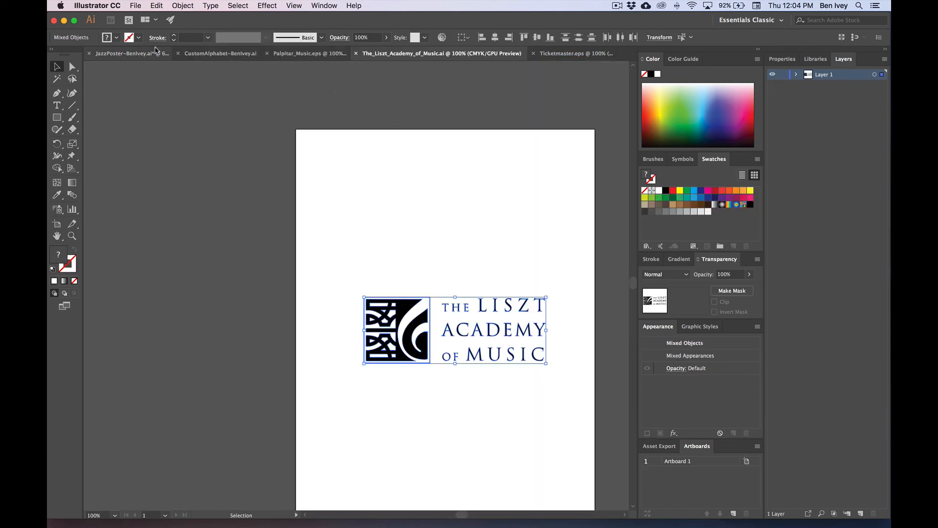
click(132, 53)
key(super+v)
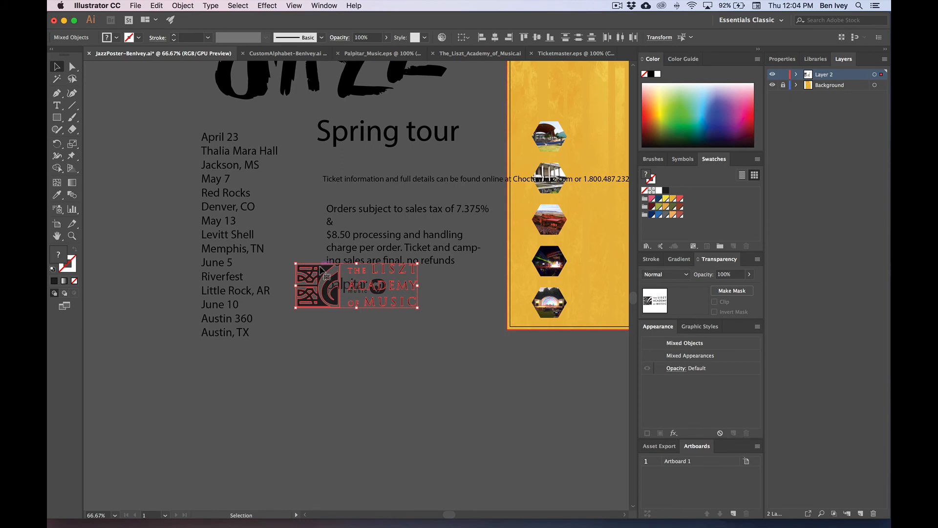
drag(315, 270, 328, 369)
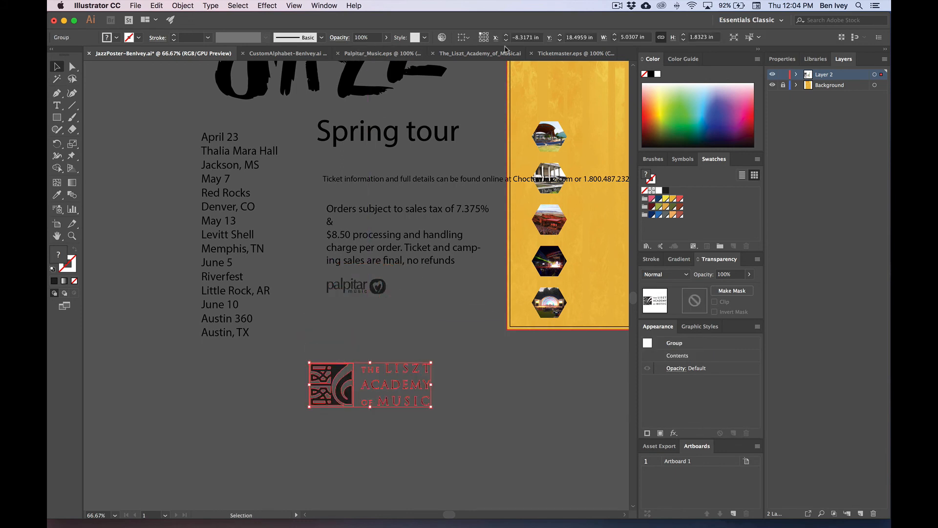
Step: Paste the ticketmaster logo into the poster, position it under the palpitar logo and enlarge it
click(577, 53)
key(super+a)
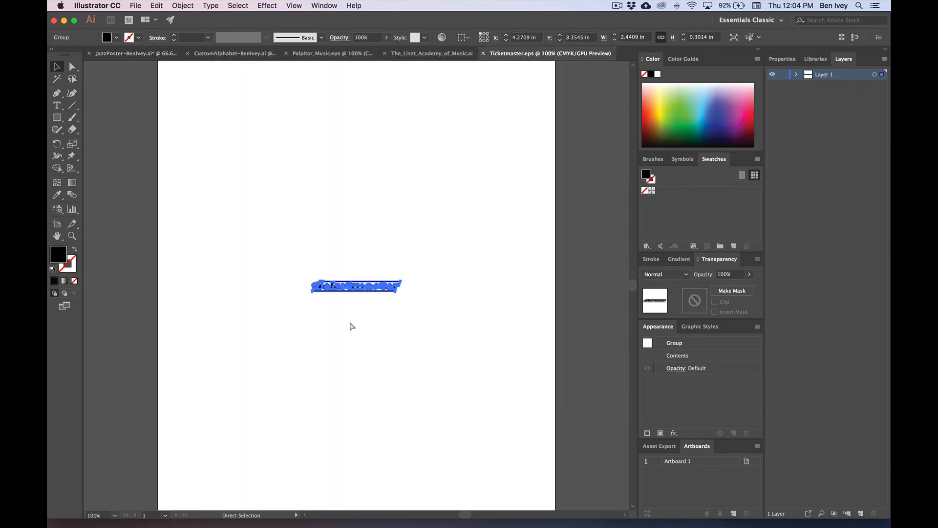
key(v)
click(103, 42)
click(103, 43)
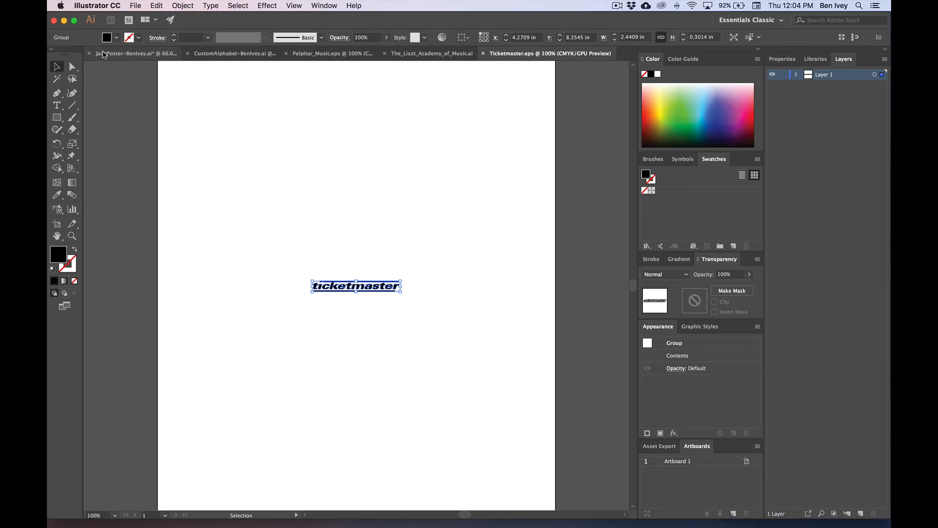
click(101, 53)
click(453, 375)
key(super+v)
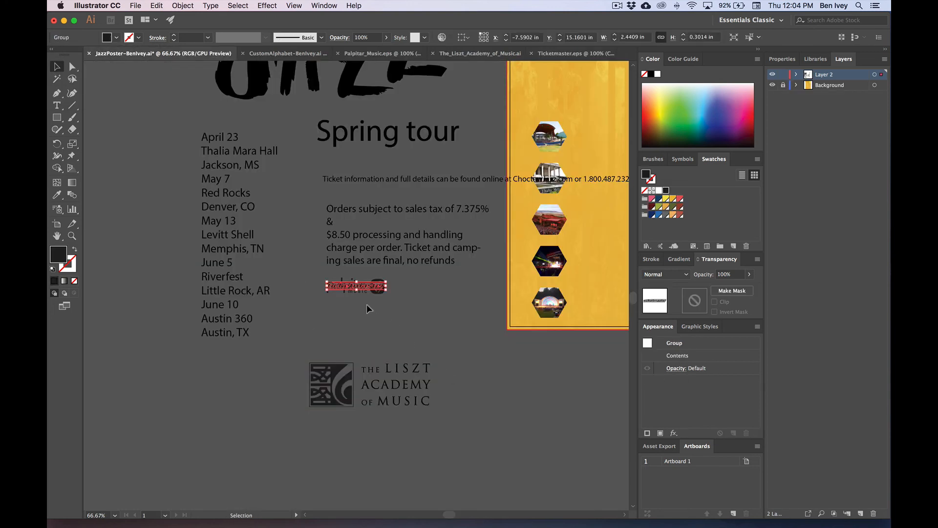
drag(352, 287, 440, 350)
click(474, 361)
drag(386, 322, 230, 380)
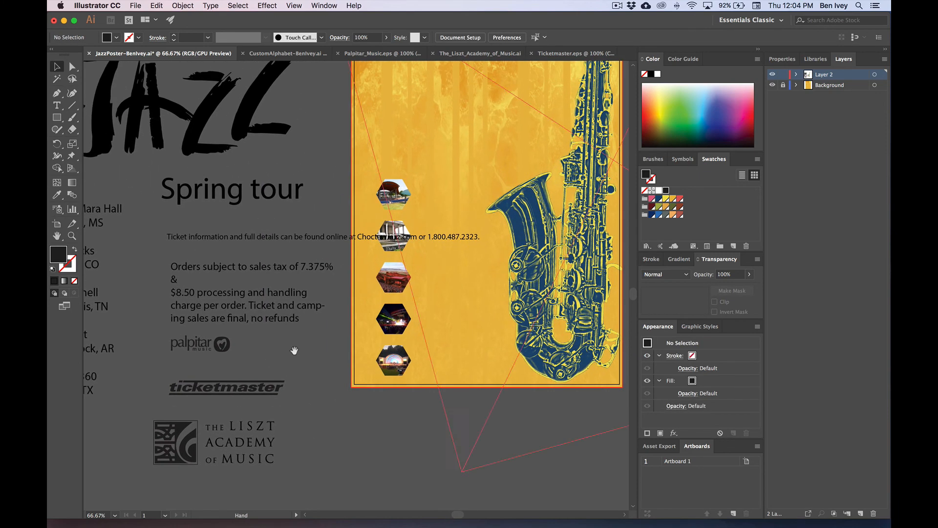
Step: Move the ticket-information line down-left until it sits just above the 'Orders subject…' sales-tax block
double_click(325, 239)
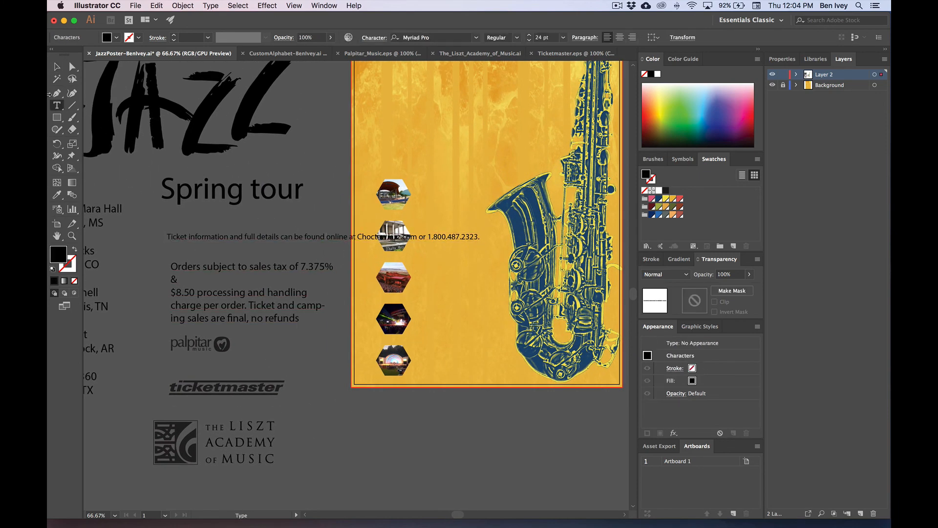
key(Escape)
key(y)
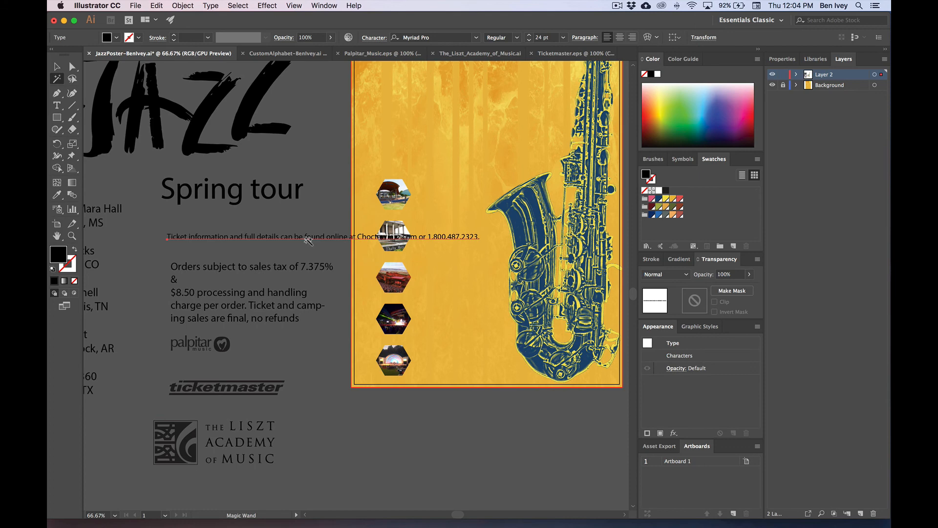
click(58, 67)
click(314, 211)
drag(312, 238, 210, 221)
scroll(210, 220, up, 5)
scroll(211, 220, right, 3)
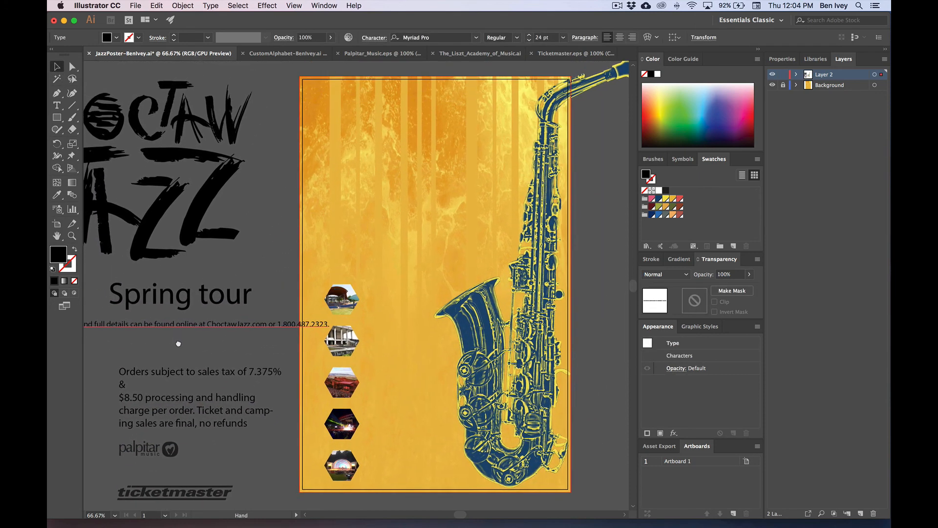
drag(258, 333, 223, 366)
click(235, 339)
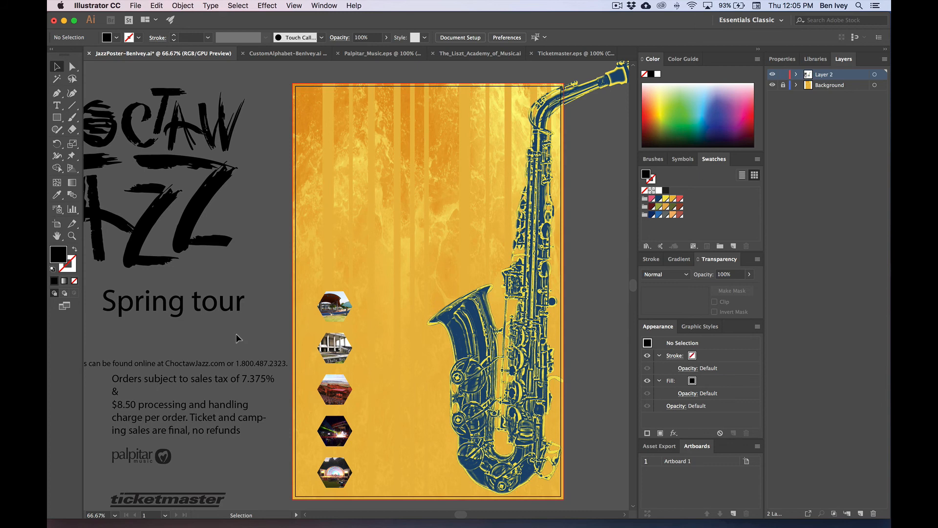
scroll(236, 333, left, 6)
scroll(236, 334, down, 2)
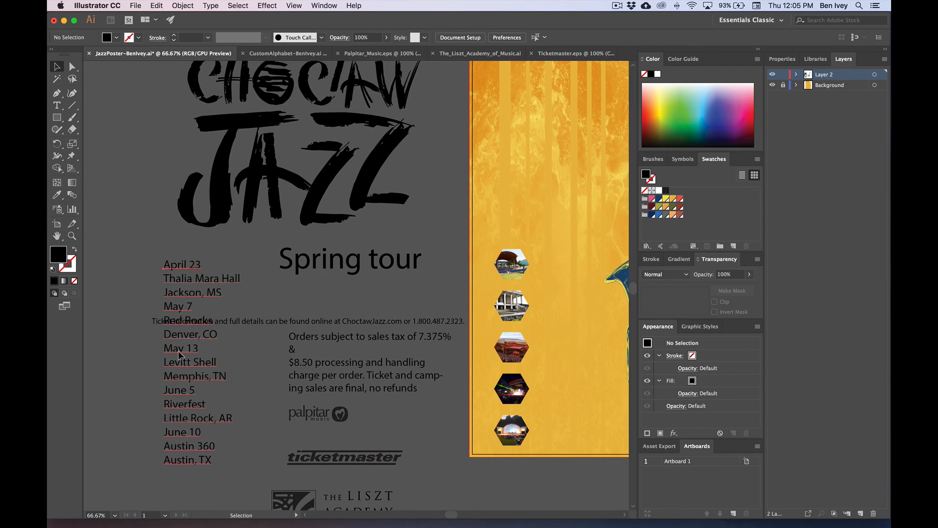
Step: Drag the tour-dates text block left so it clears the ticket-information line
click(193, 360)
scroll(192, 360, left, 3)
drag(262, 360, 145, 359)
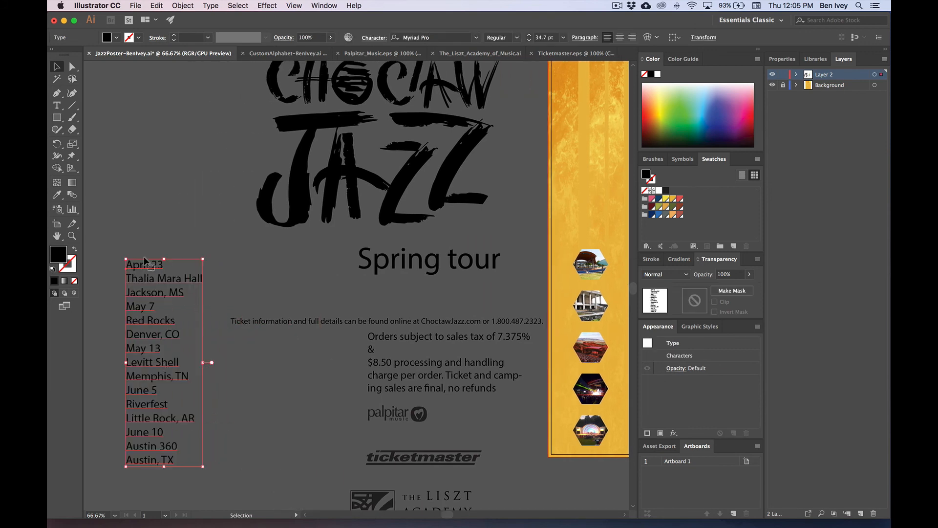
click(253, 284)
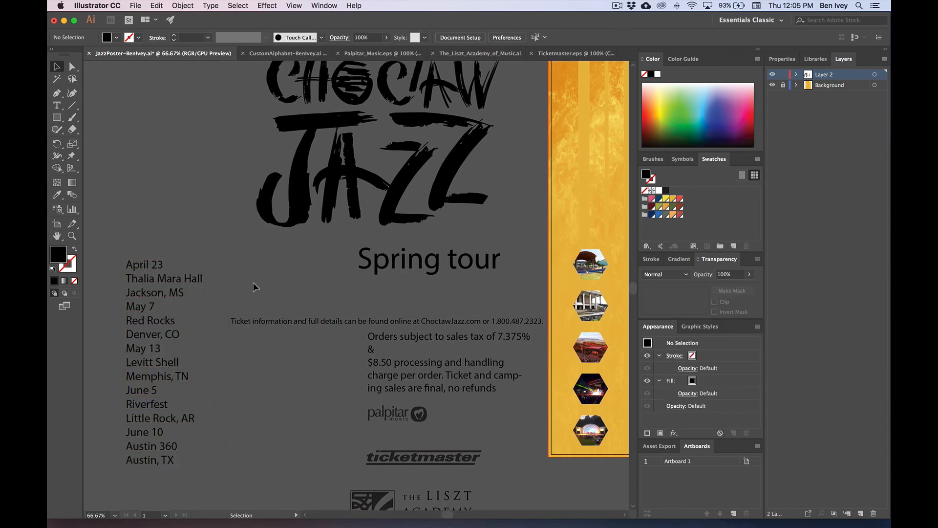
scroll(255, 283, right, 8)
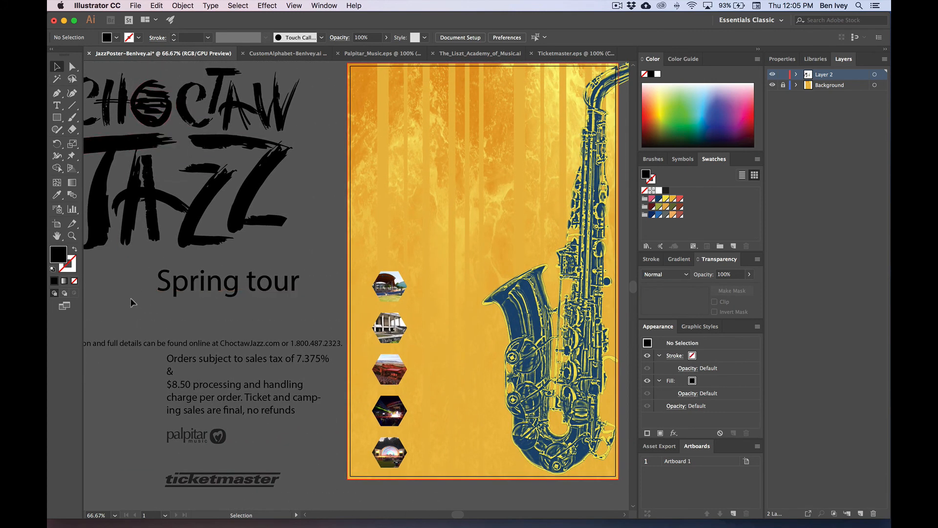
scroll(182, 228, left, 3)
scroll(181, 227, left, 1)
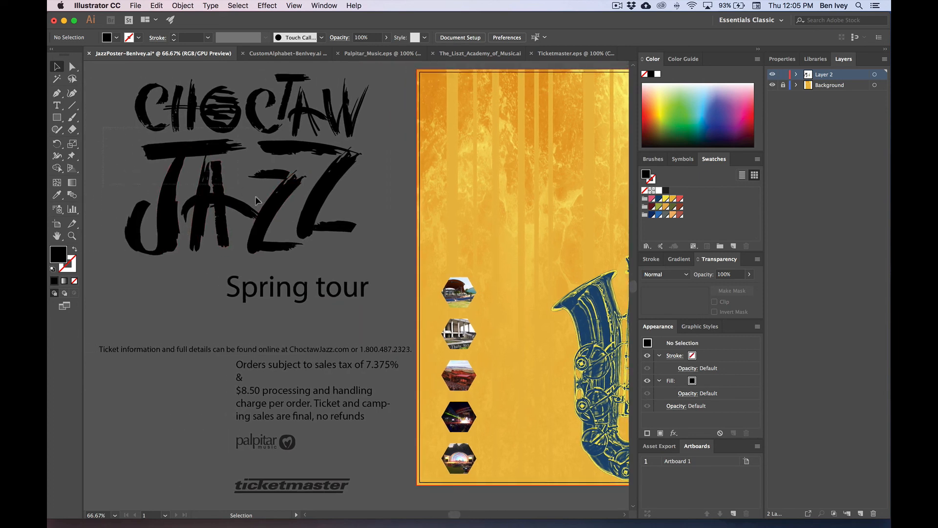
Step: Marquee-select the CHOCTAW JAZZ lettering to inspect its anchor points, then deselect it
drag(255, 196, 382, 236)
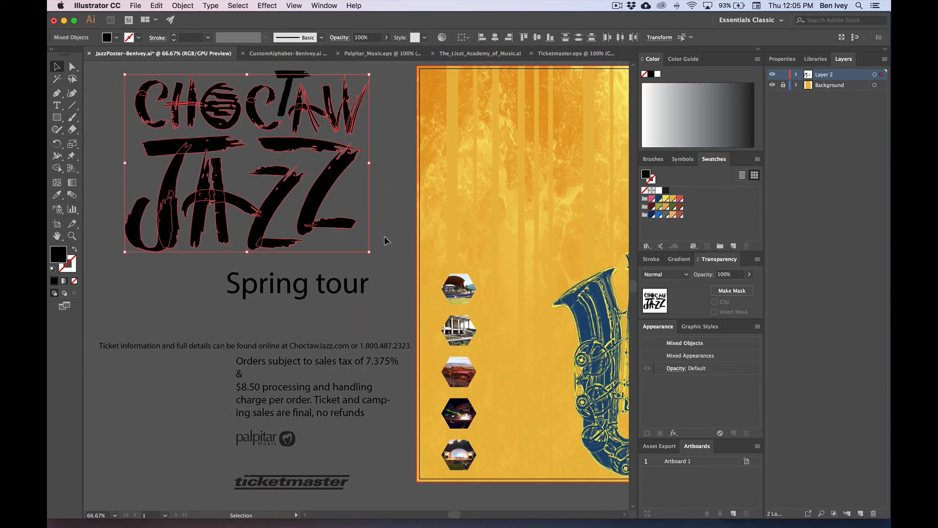
key(a)
key(v)
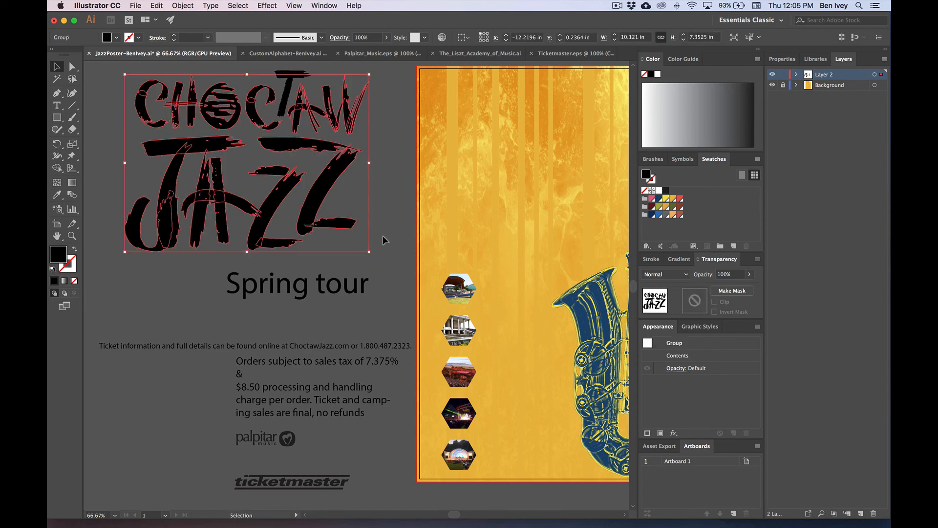
click(397, 221)
scroll(397, 221, right, 5)
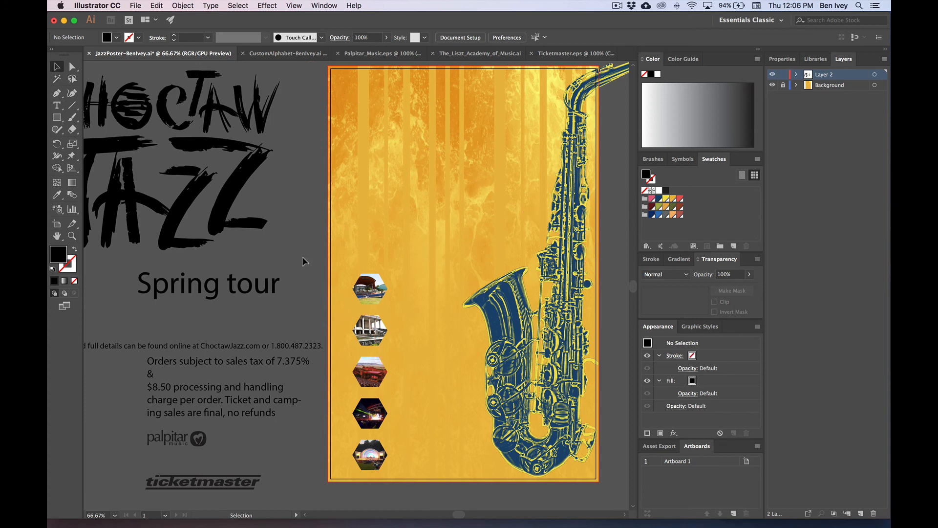
scroll(303, 260, left, 6)
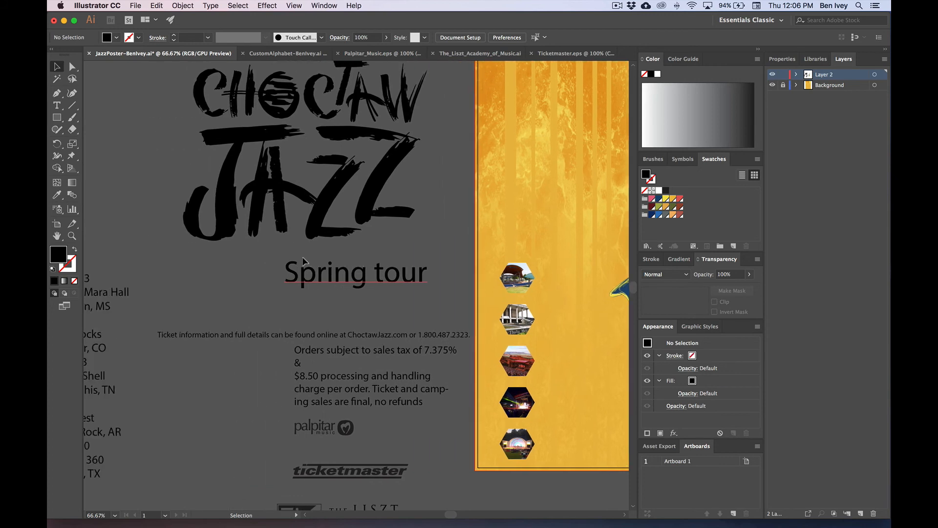
scroll(302, 260, down, 5)
scroll(278, 262, left, 5)
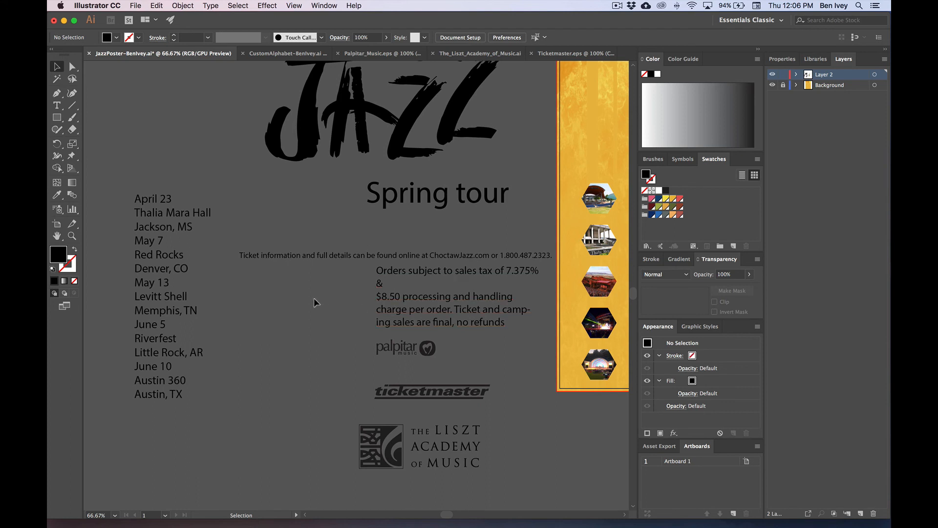
Step: Move the sales-tax text block up-left so it lines up under the ticket-information line
drag(443, 313, 317, 343)
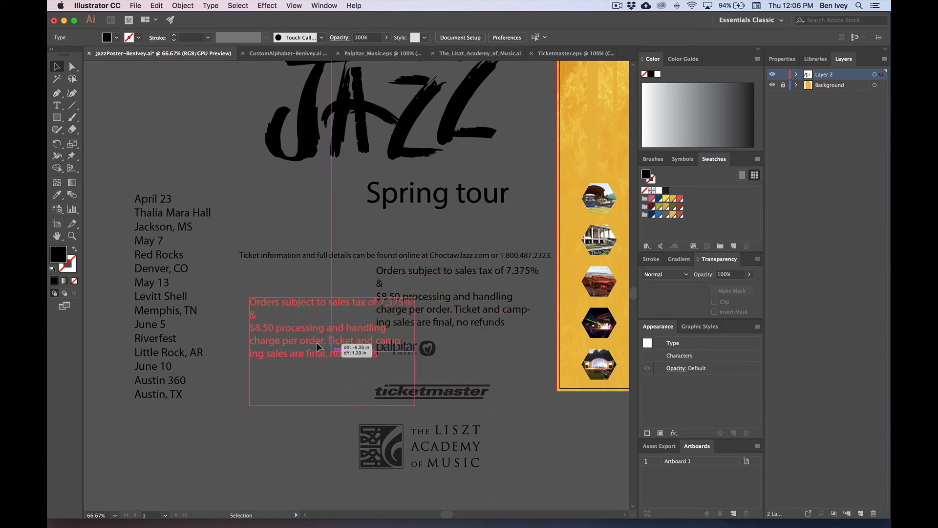
click(261, 226)
drag(315, 307, 302, 292)
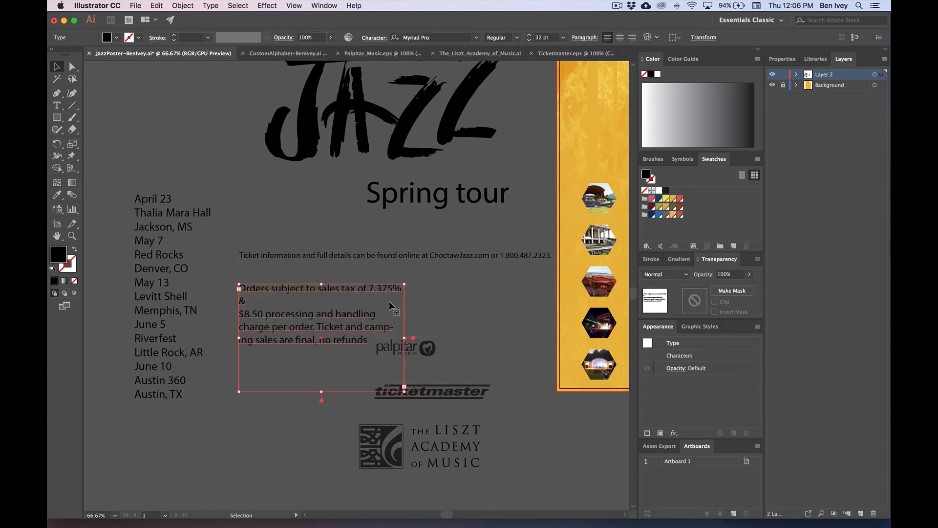
click(437, 312)
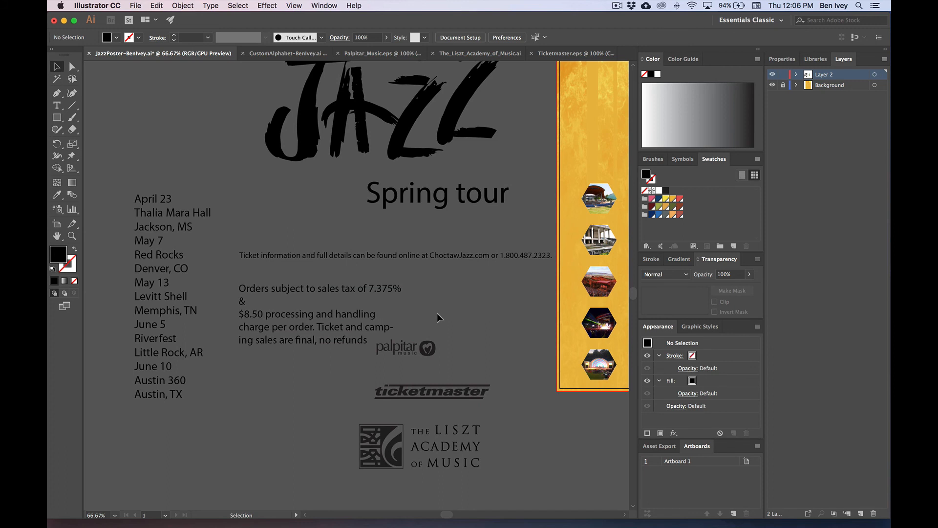
Step: Center the palpitar logo above the ticketmaster logo, with the Liszt Academy logo below
click(430, 347)
drag(421, 350, 427, 365)
click(458, 354)
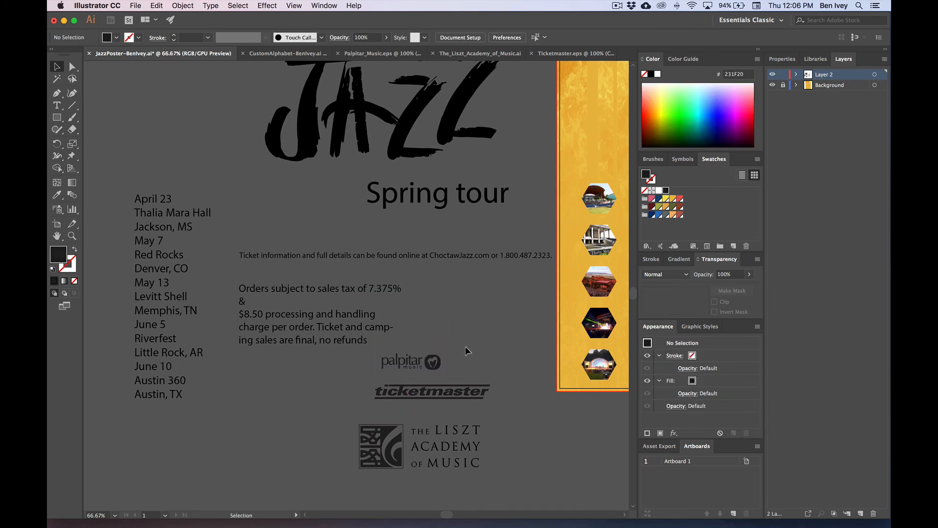
click(469, 391)
click(450, 427)
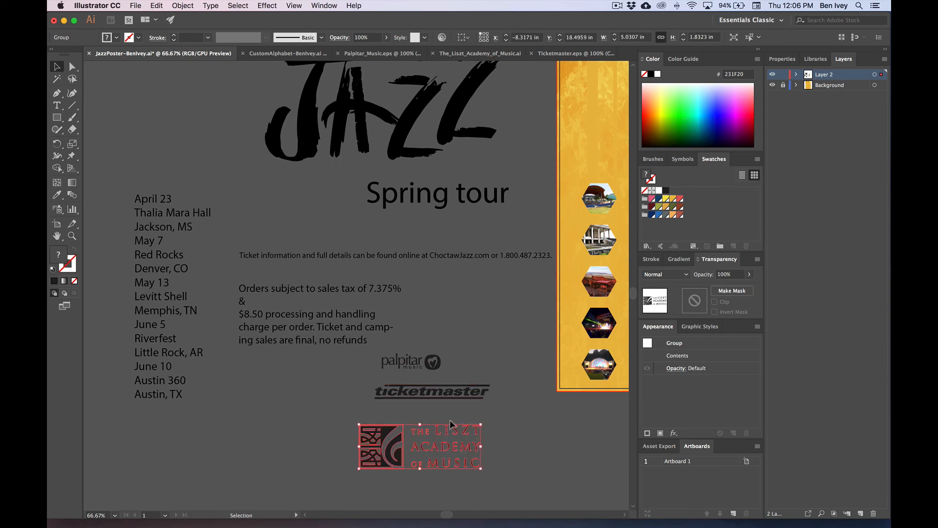
click(503, 413)
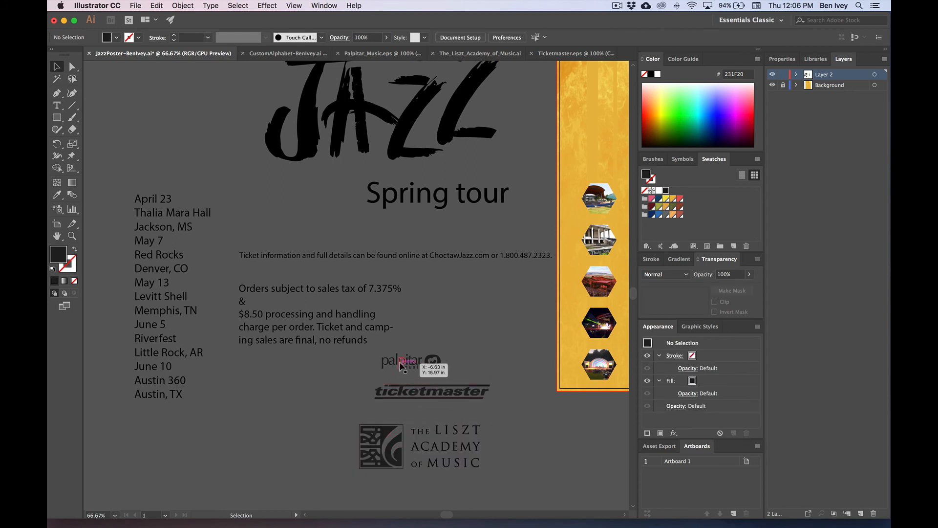
drag(400, 361, 400, 369)
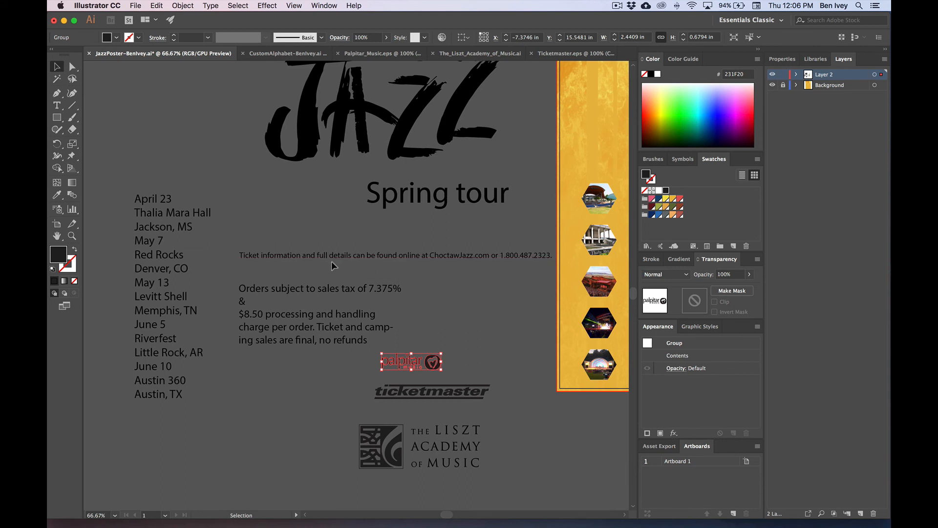
click(433, 289)
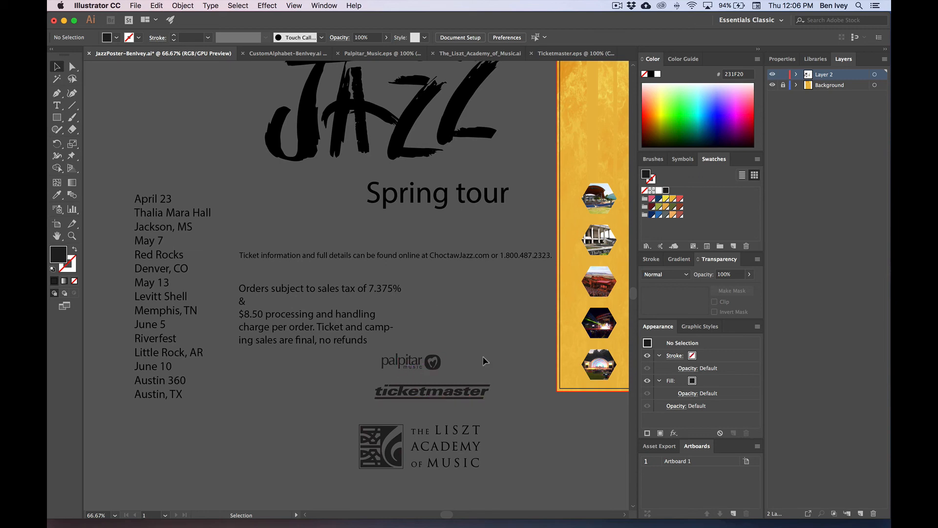
scroll(482, 361, right, 5)
scroll(483, 360, up, 2)
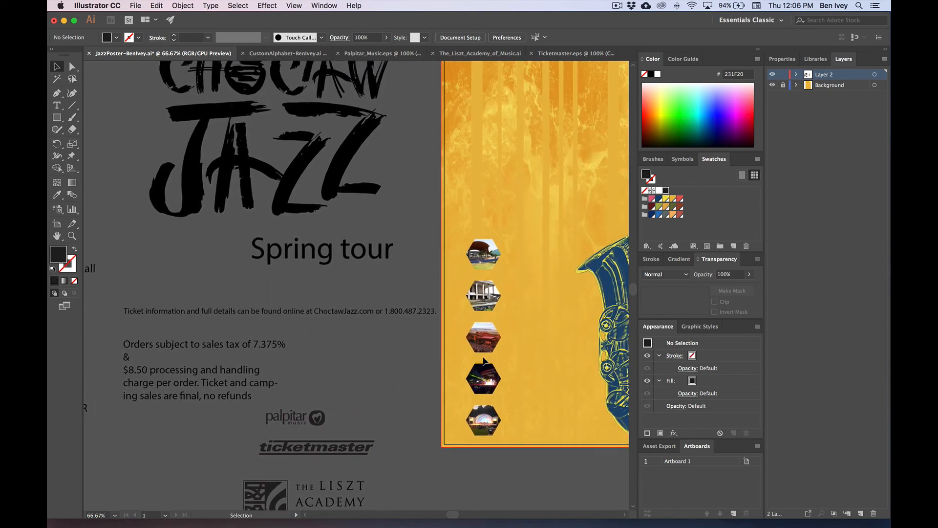
Step: Shift the saxophone image slightly right and down
scroll(483, 360, right, 5)
scroll(483, 360, up, 1)
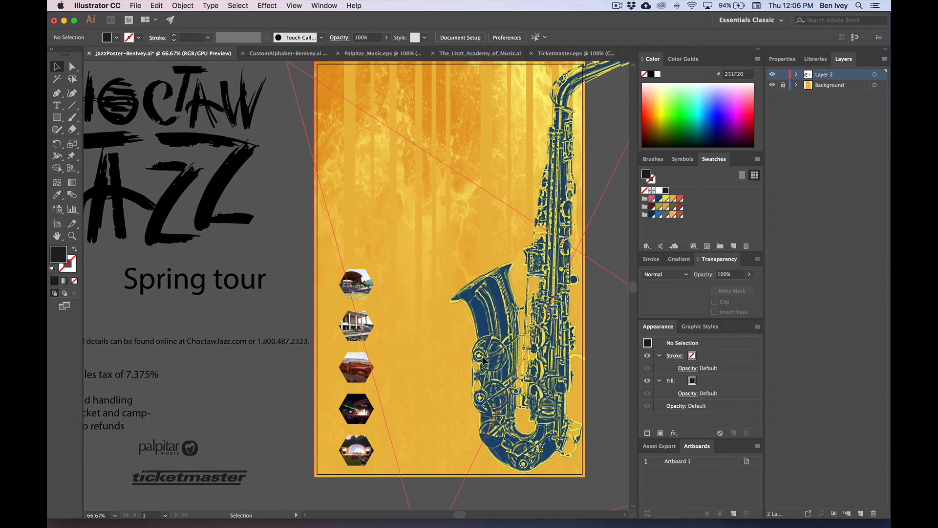
click(494, 330)
drag(492, 347, 507, 351)
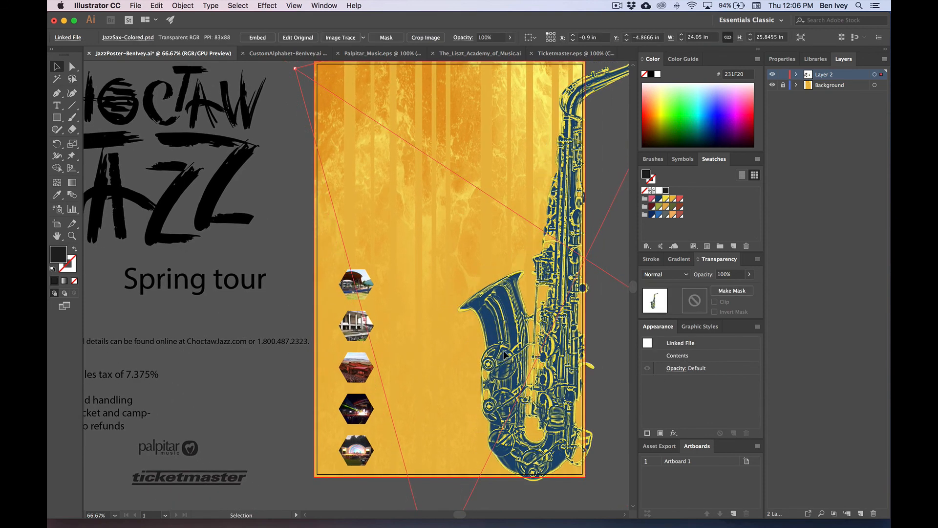
click(293, 253)
Step: Select the CHOCTAW JAZZ title and briefly show, then hide, the perspective grid
click(176, 141)
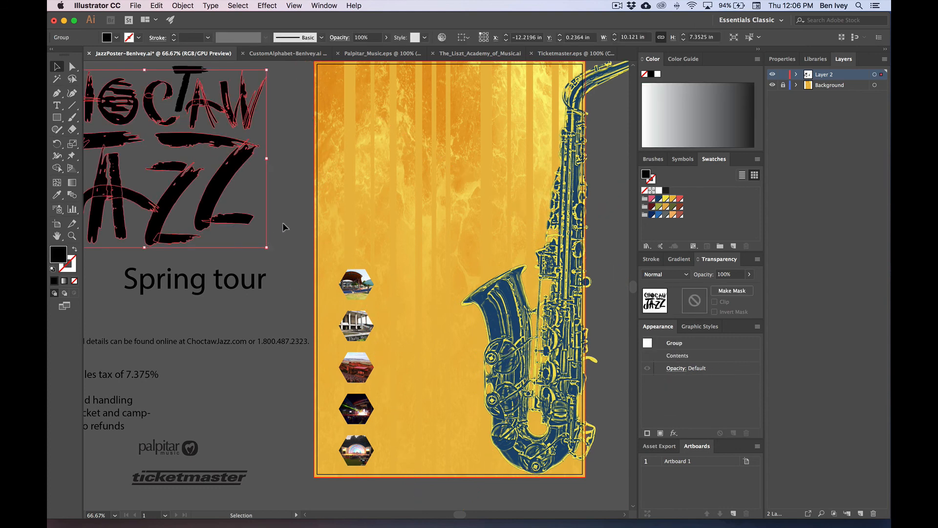
click(283, 223)
scroll(282, 222, right, 3)
key(super+shift+i)
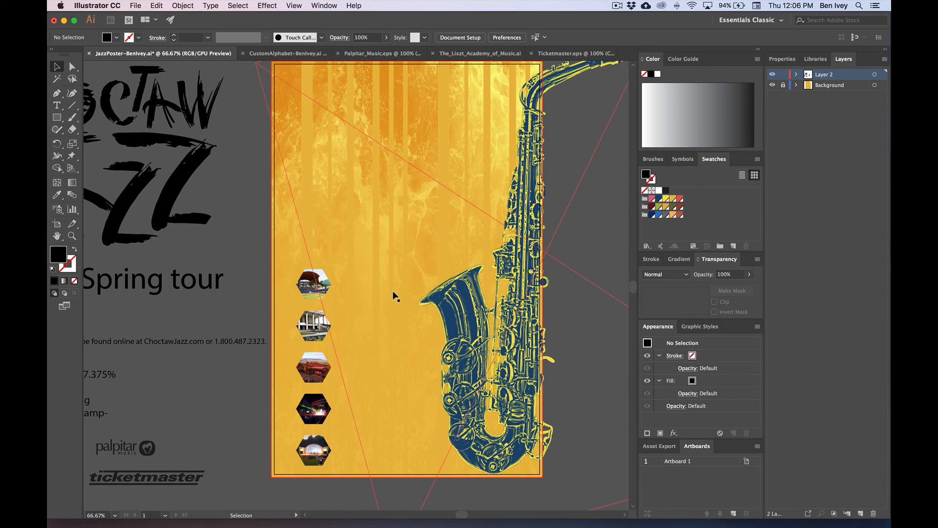
key(super+shift+i)
Step: Move the CHOCTAW JAZZ title onto the top of the poster and scale it down from its corner
click(196, 174)
drag(195, 174, 483, 174)
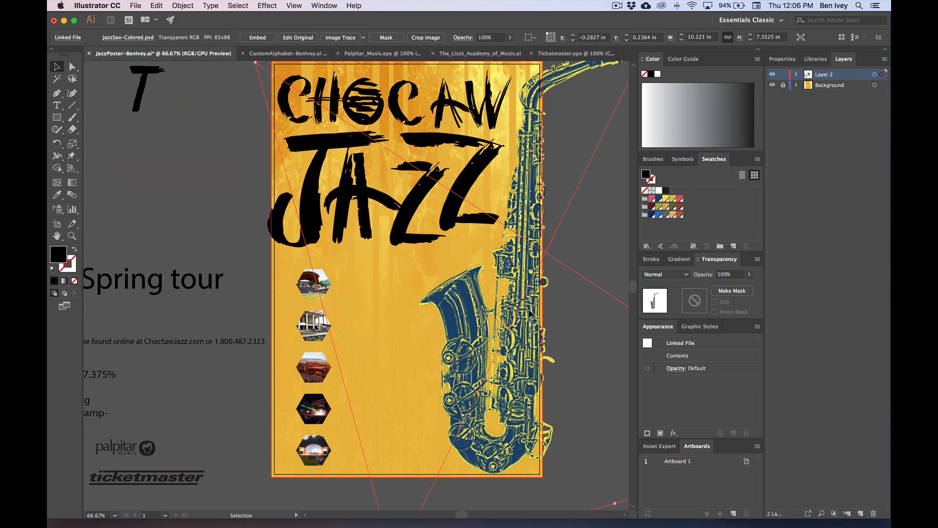
key(super+z)
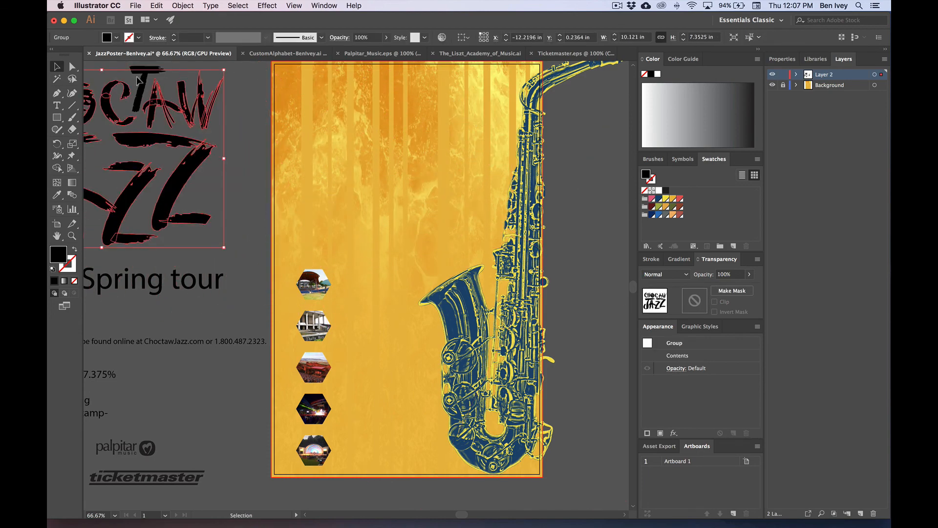
drag(135, 73, 424, 93)
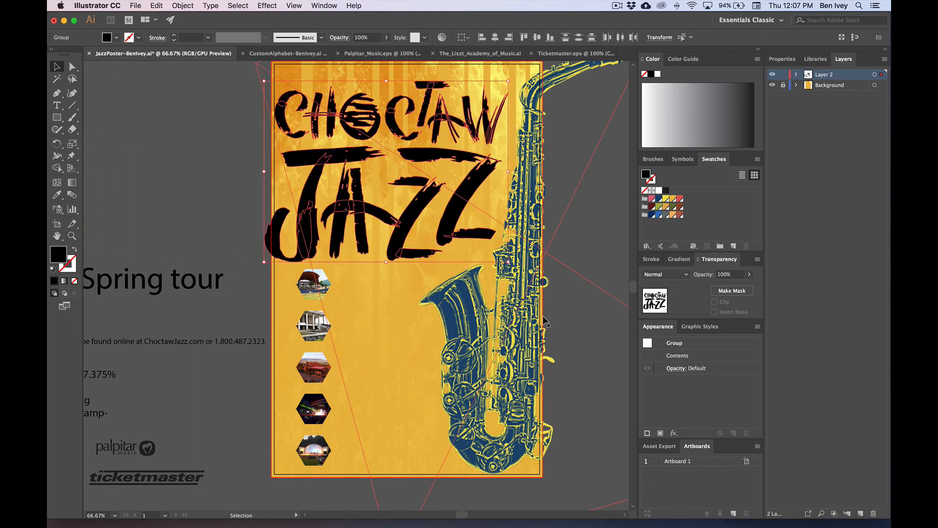
click(534, 326)
key(super+shift+a)
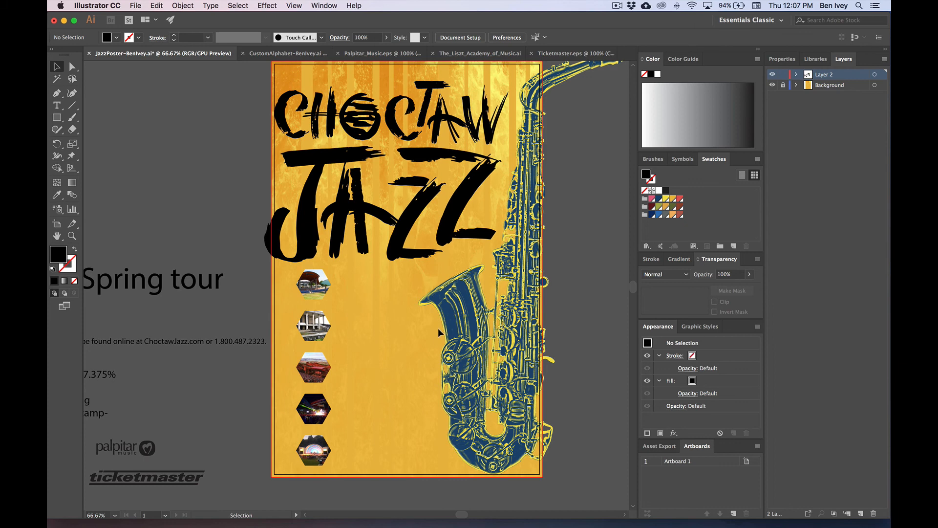
click(425, 225)
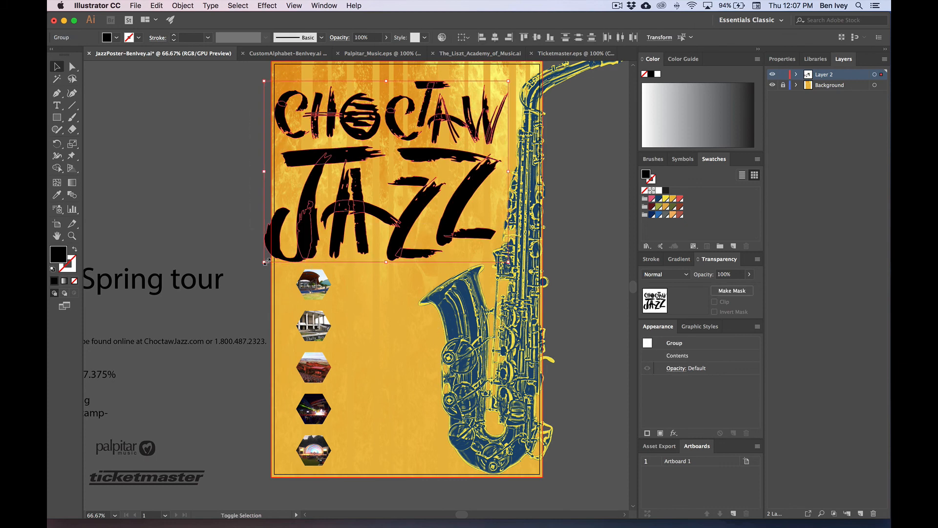
drag(268, 259, 320, 210)
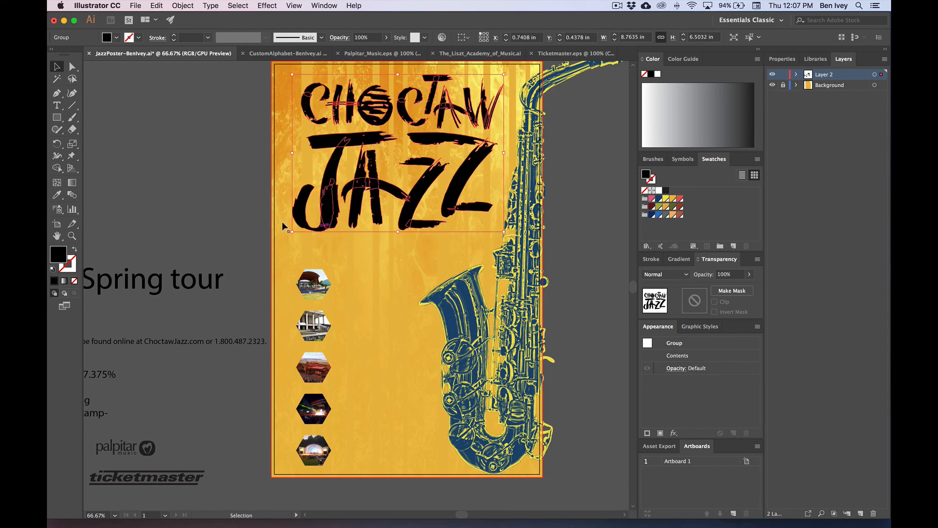
click(223, 211)
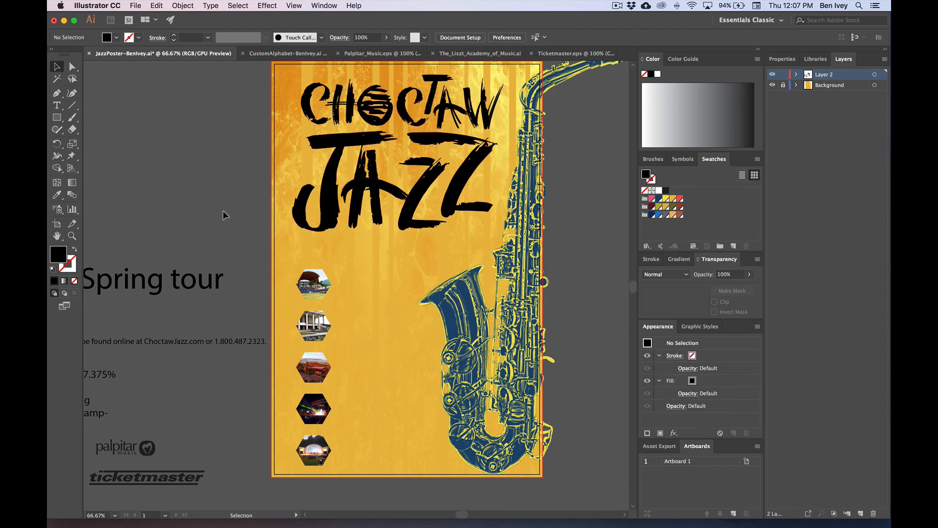
Step: Move Spring tour onto the poster below JAZZ and enlarge the CHOCTAW JAZZ title slightly
click(213, 288)
drag(165, 286, 411, 269)
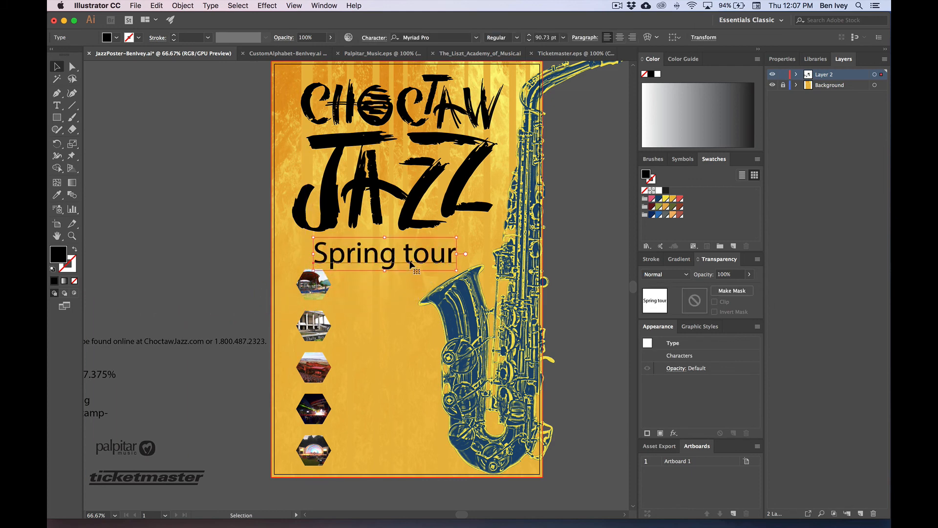
click(318, 119)
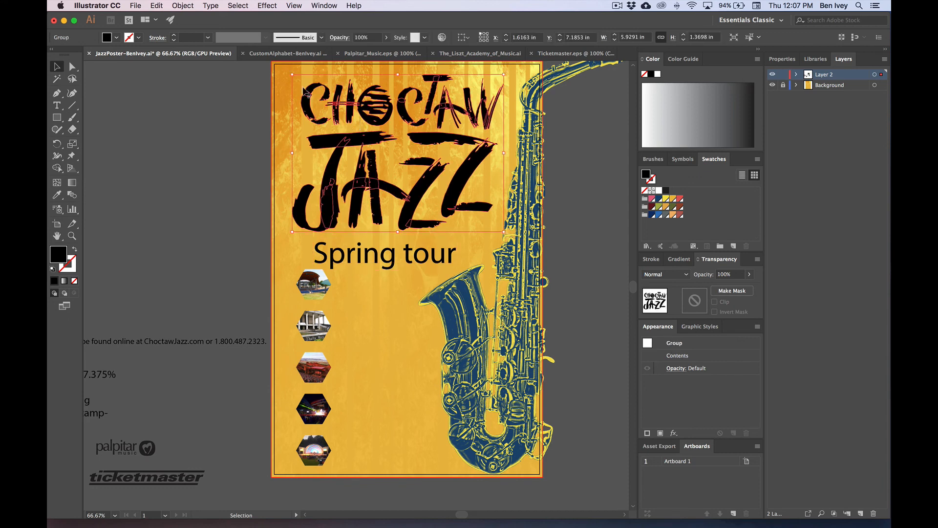
key(a)
key(v)
drag(291, 74, 285, 70)
click(253, 135)
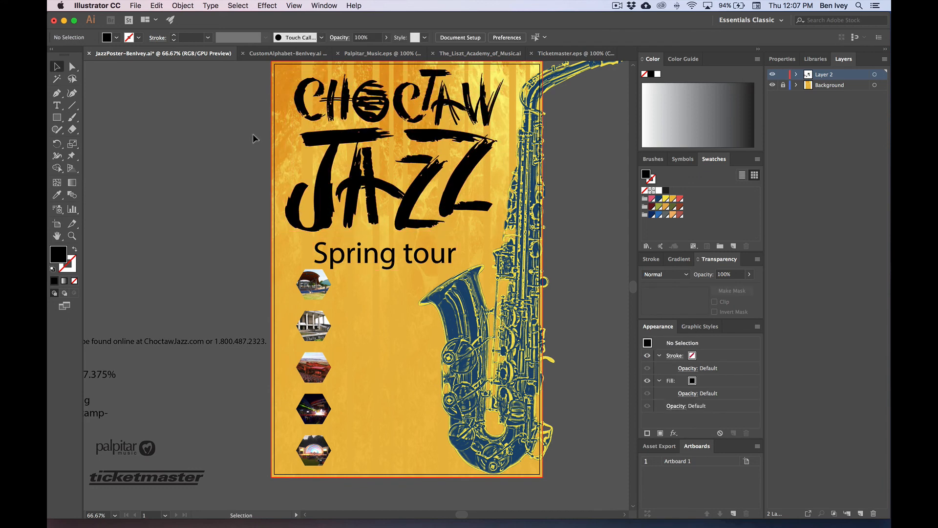
scroll(233, 133, right, 2)
Step: Restyle Spring tour as all-caps Avenir Black Oblique and shift it left under the title
click(407, 264)
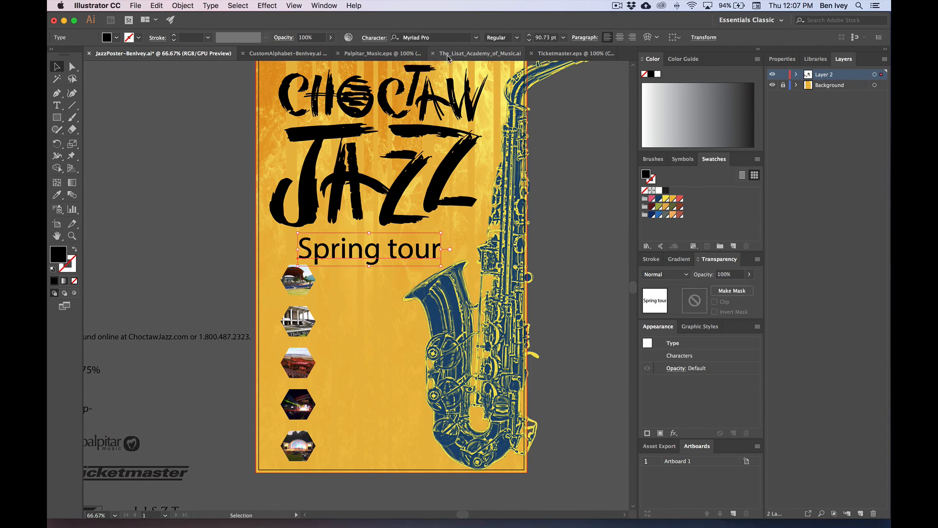
click(445, 38)
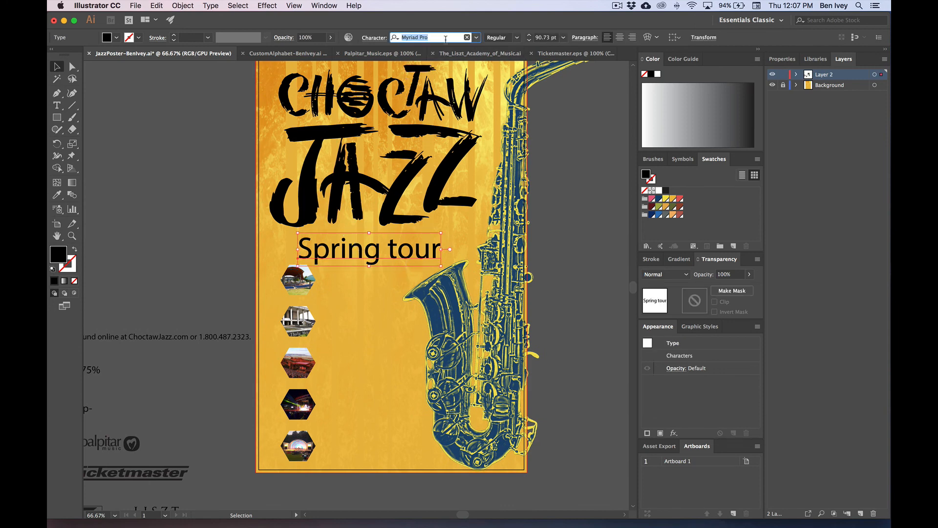
text(av)
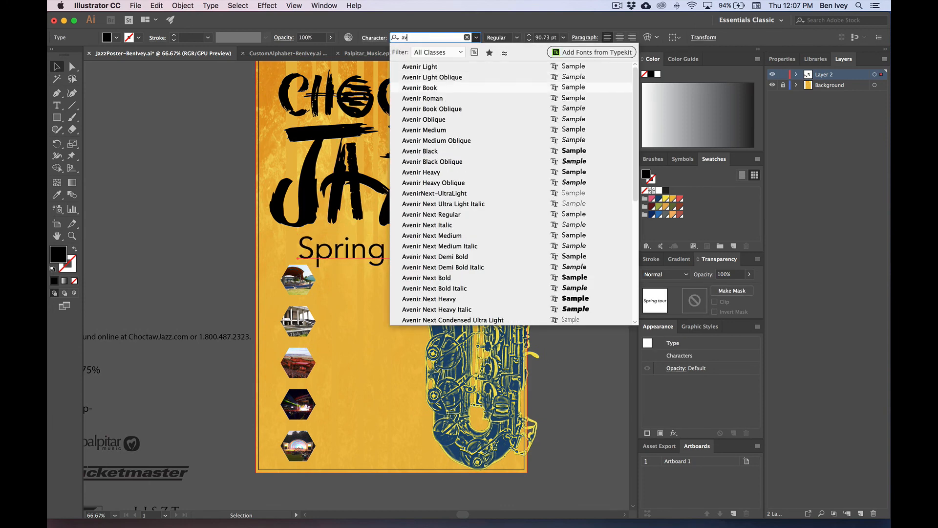
key(Up)
key(Return)
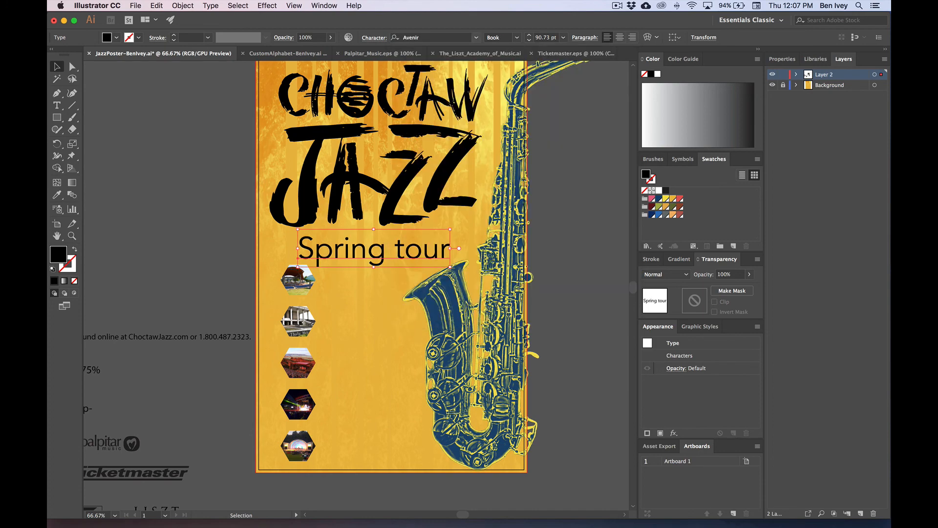
click(368, 38)
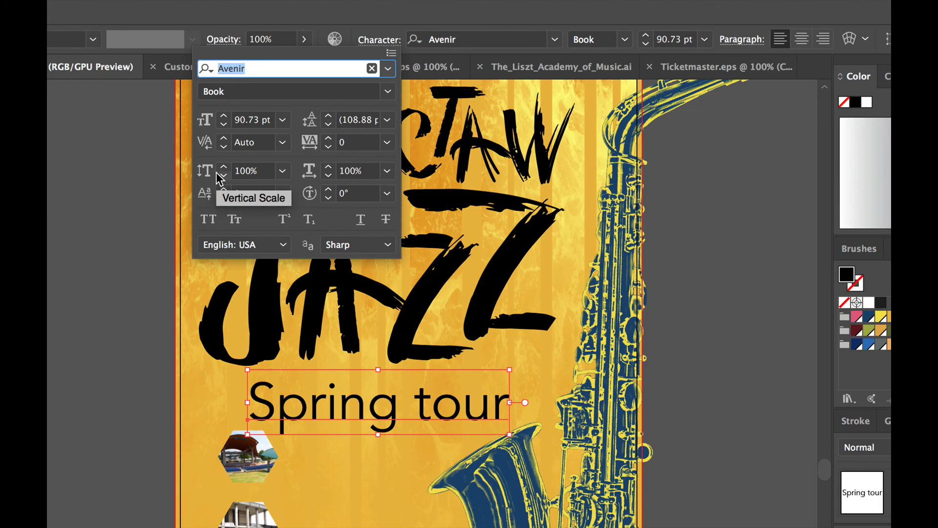
click(208, 219)
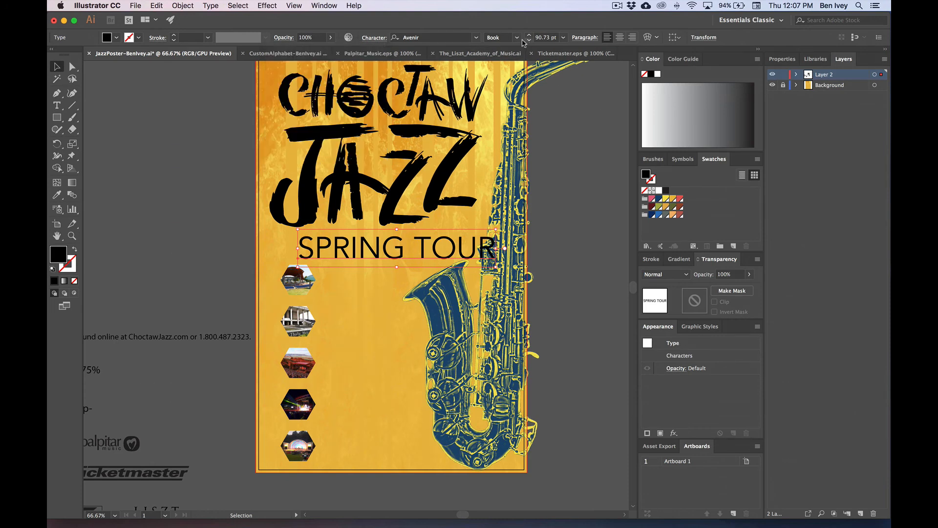
click(516, 37)
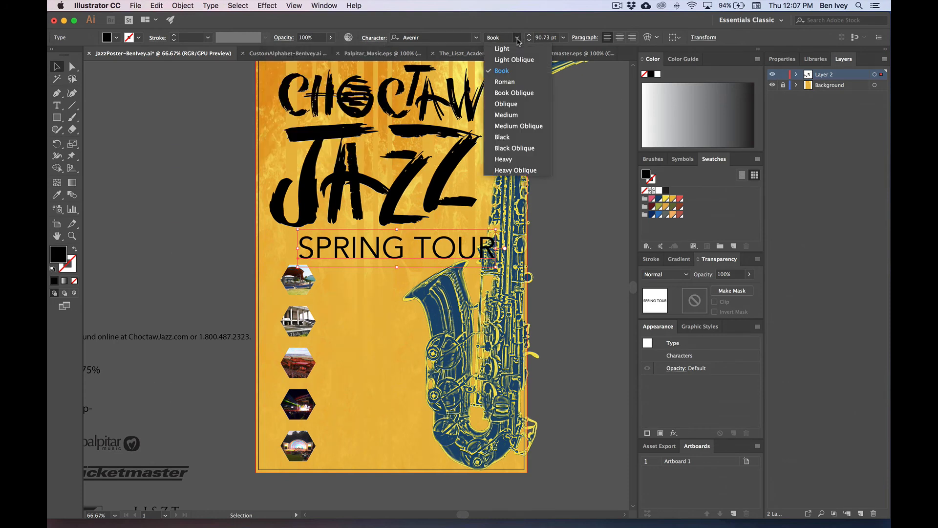
click(521, 145)
click(151, 122)
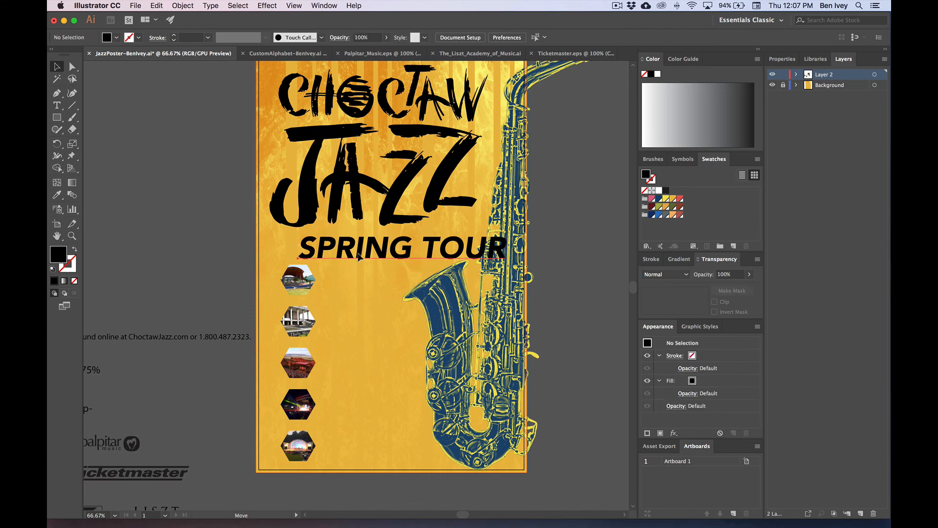
drag(358, 255, 330, 256)
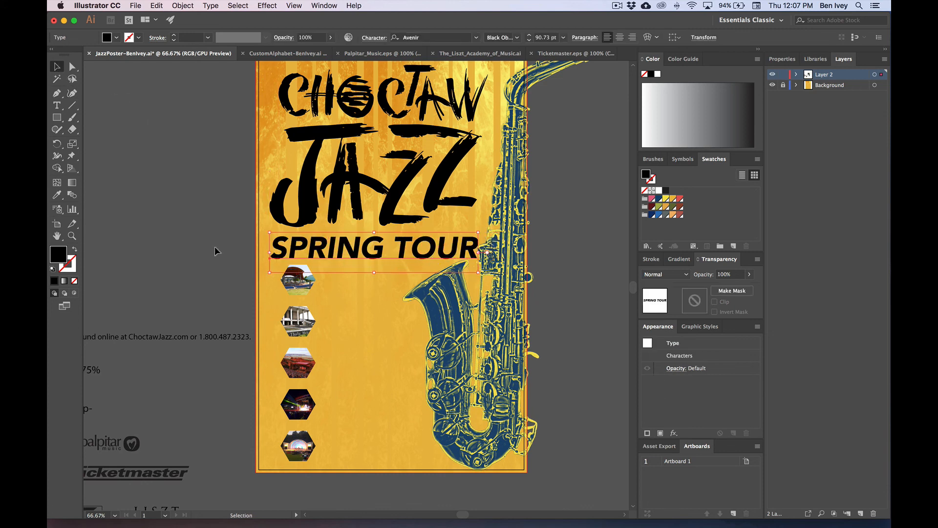
click(199, 237)
Step: Select the column of hexagon photos and shrink it
scroll(246, 218, down, 3)
scroll(245, 218, left, 3)
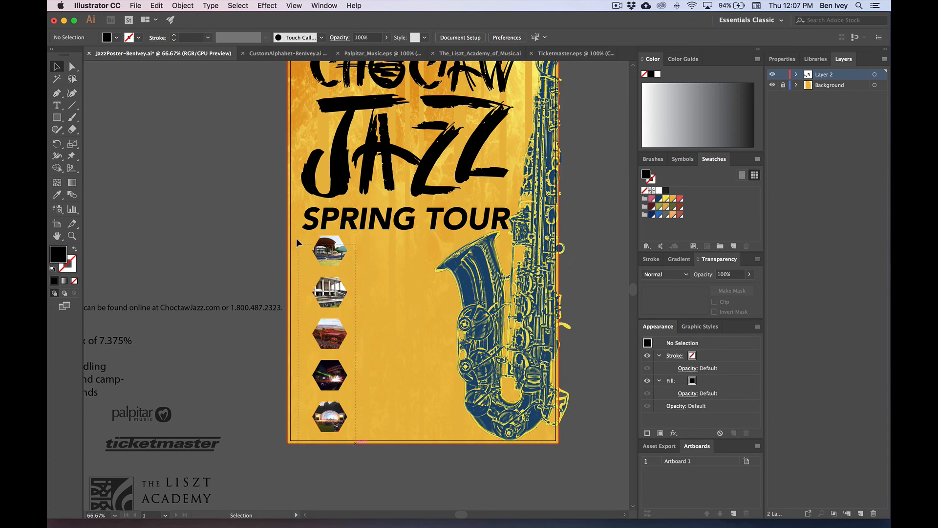
drag(297, 238, 296, 238)
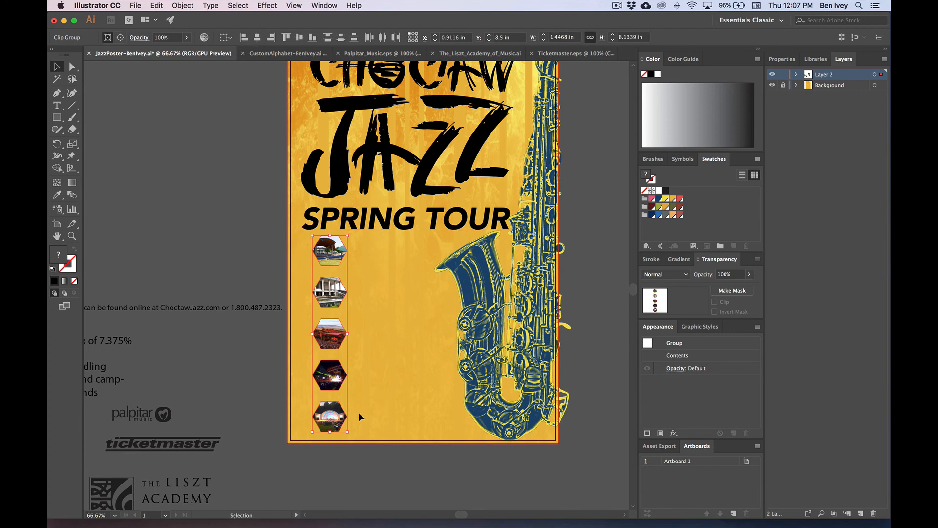
drag(348, 433, 335, 406)
click(219, 234)
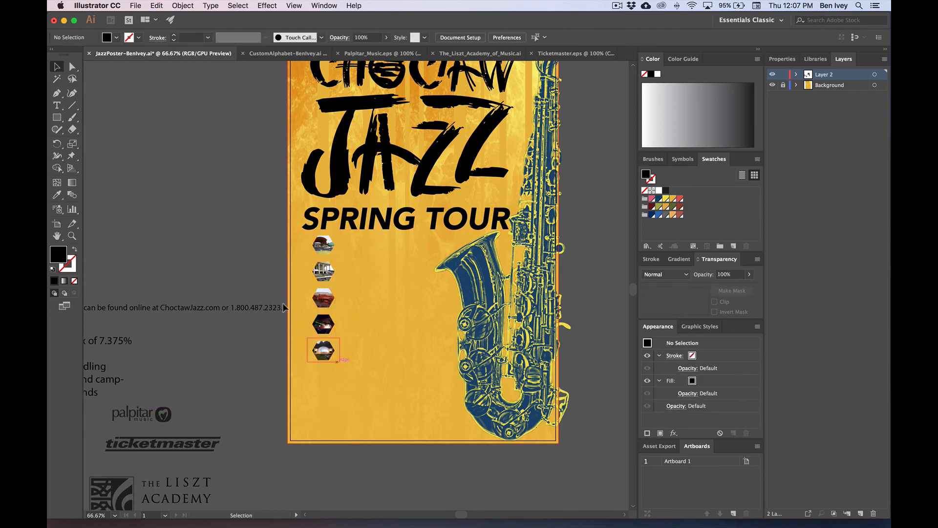
Step: Place the tour-dates text beside the hexagon photos, scale it down and nudge it right
scroll(243, 256, left, 8)
scroll(243, 256, down, 2)
drag(119, 265, 589, 257)
drag(589, 257, 417, 269)
drag(445, 414, 418, 363)
click(234, 208)
drag(228, 227, 220, 284)
drag(347, 313, 358, 314)
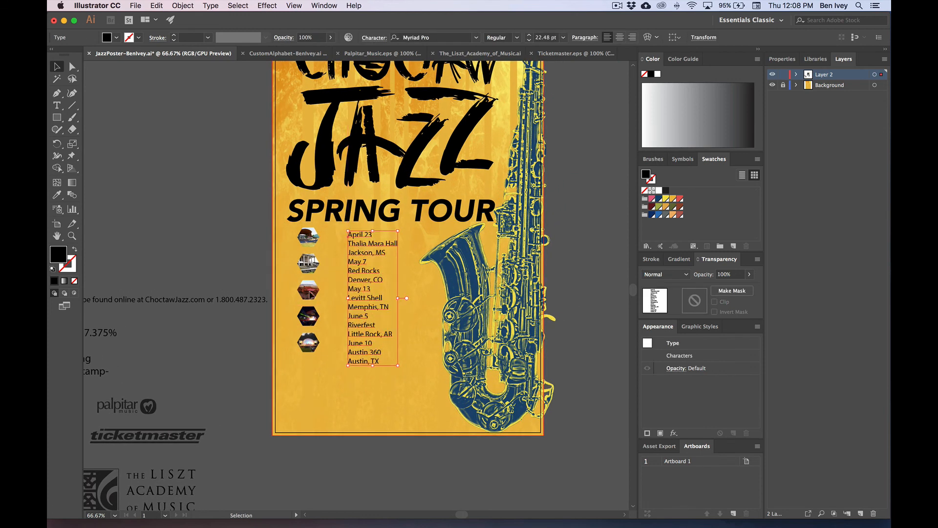
drag(323, 341, 306, 376)
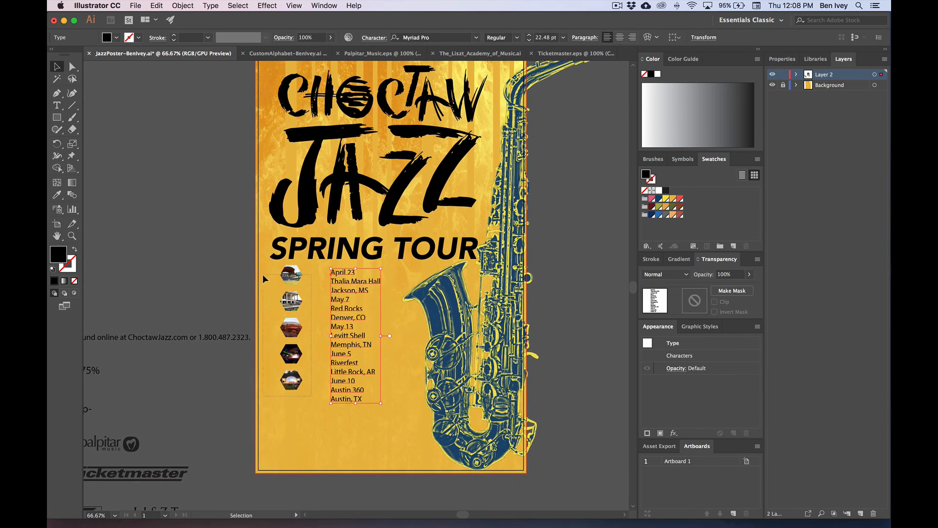
Step: Enlarge the five hexagon photos to match the dates and move the dates text closer
drag(263, 275, 263, 274)
drag(303, 391, 306, 401)
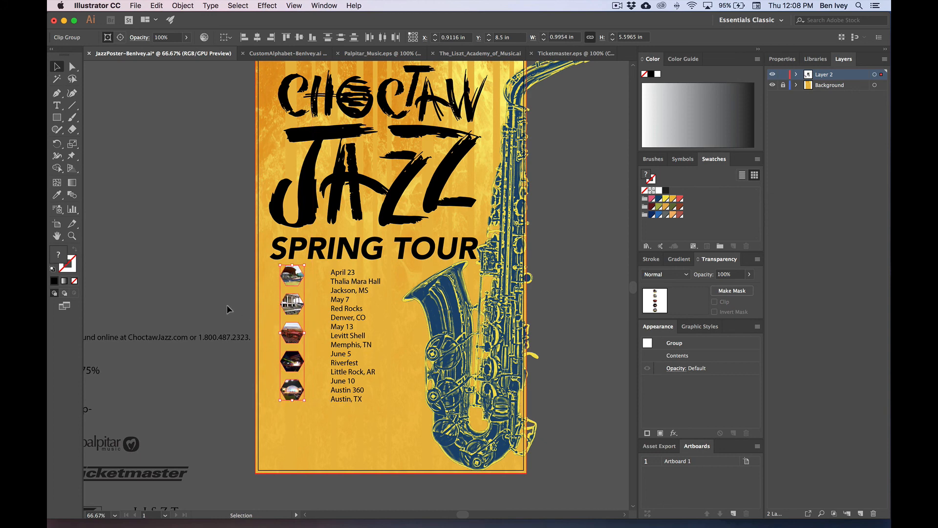
click(229, 310)
drag(351, 360, 335, 361)
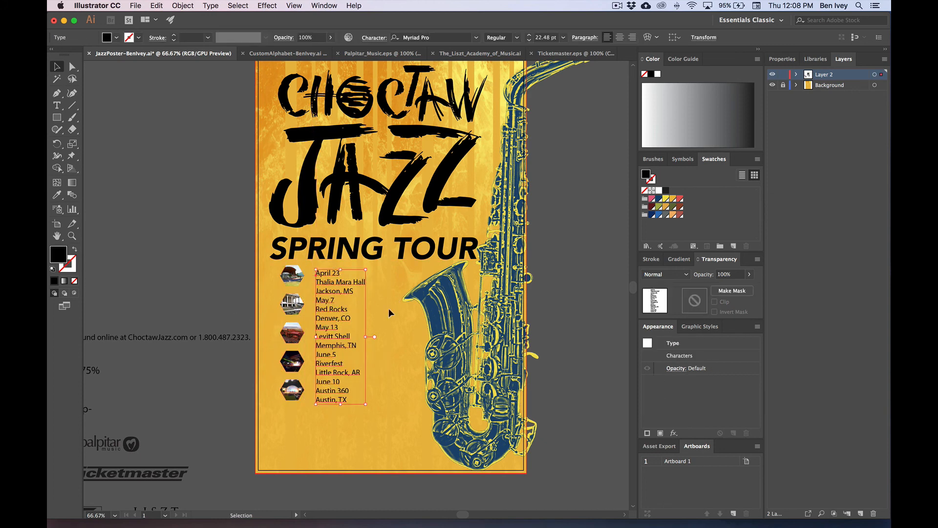
click(347, 356)
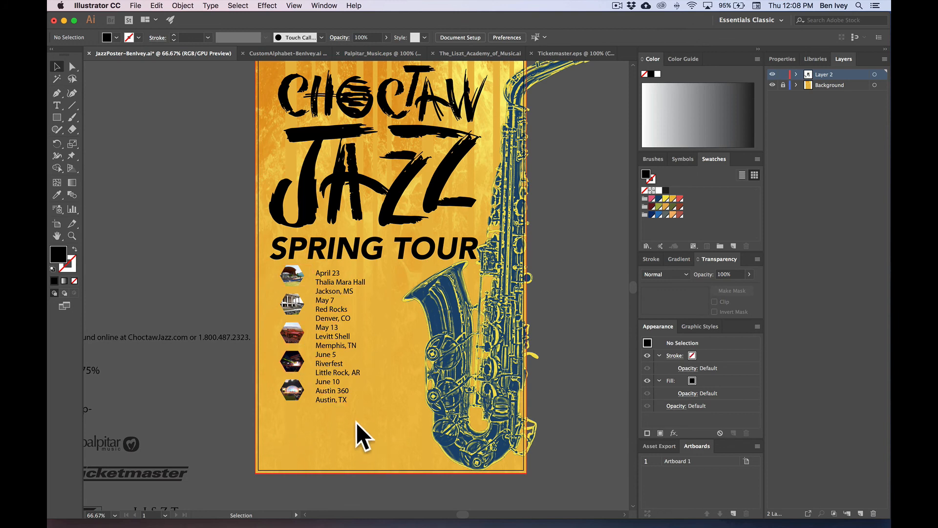
scroll(235, 386, down, 3)
scroll(236, 386, left, 5)
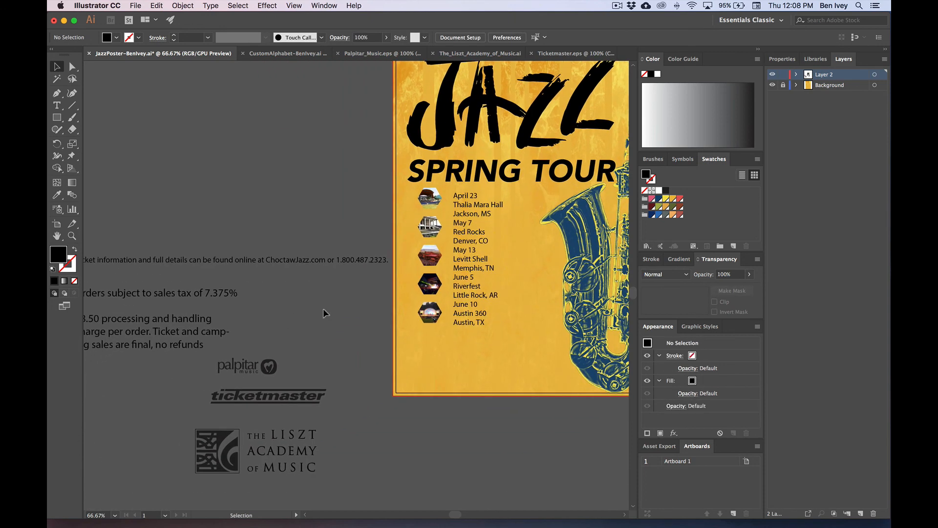
Step: Move the ticket-info line onto the poster, break it into two lines, and shrink it to about 18 pt
scroll(131, 298, left, 1)
scroll(130, 298, up, 1)
drag(200, 267, 475, 352)
scroll(474, 351, right, 7)
scroll(475, 351, down, 1)
double_click(390, 338)
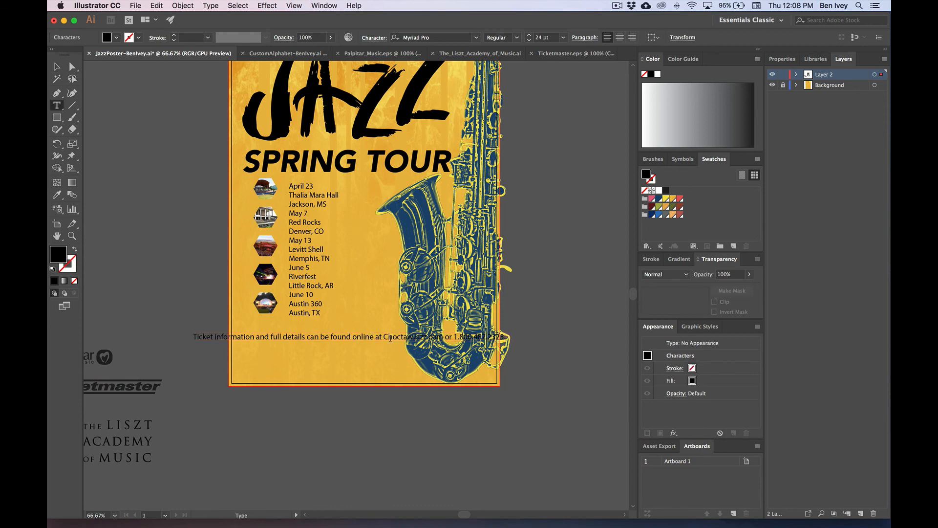
click(383, 336)
key(Return)
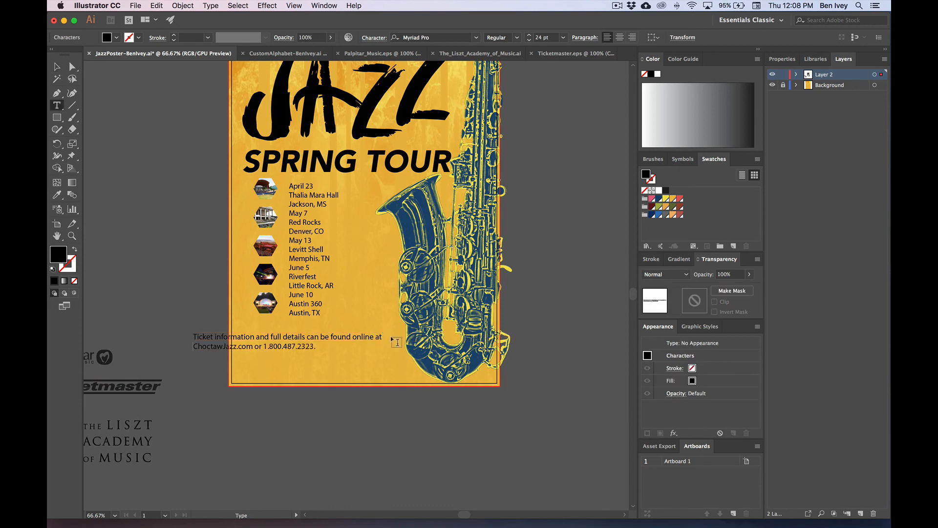
click(56, 67)
drag(277, 342, 297, 338)
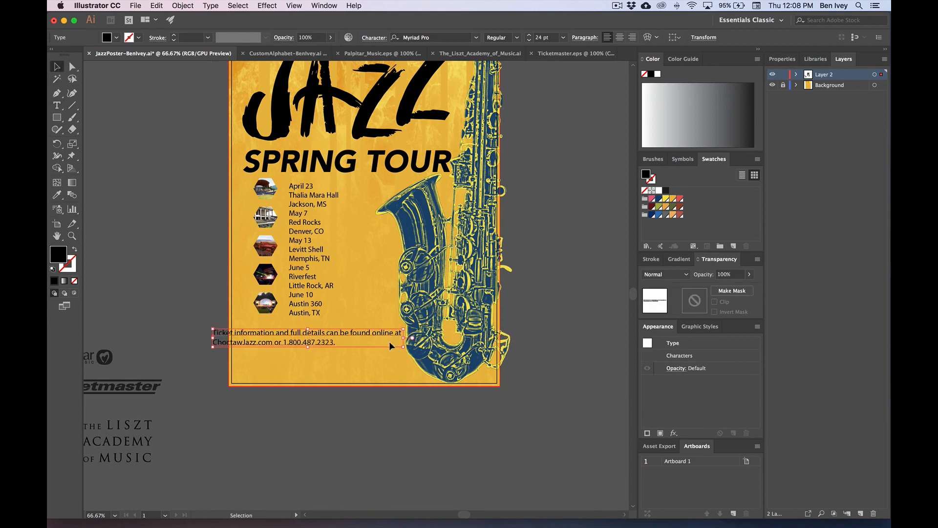
drag(403, 346, 334, 333)
scroll(147, 305, left, 10)
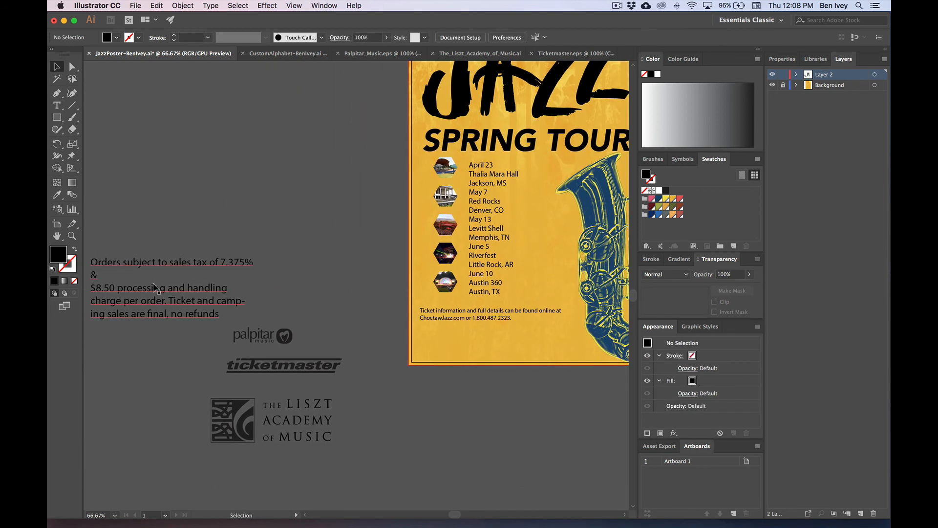
Step: Move the sales-tax paragraph onto the poster, center-align it and reduce it to 24 pt
click(130, 304)
drag(130, 304, 471, 358)
scroll(408, 361, right, 5)
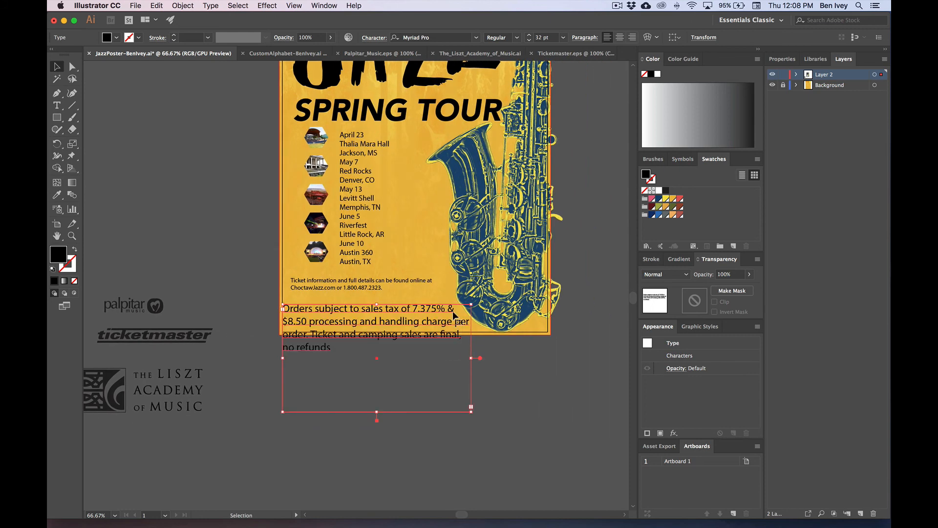
double_click(364, 343)
key(super+a)
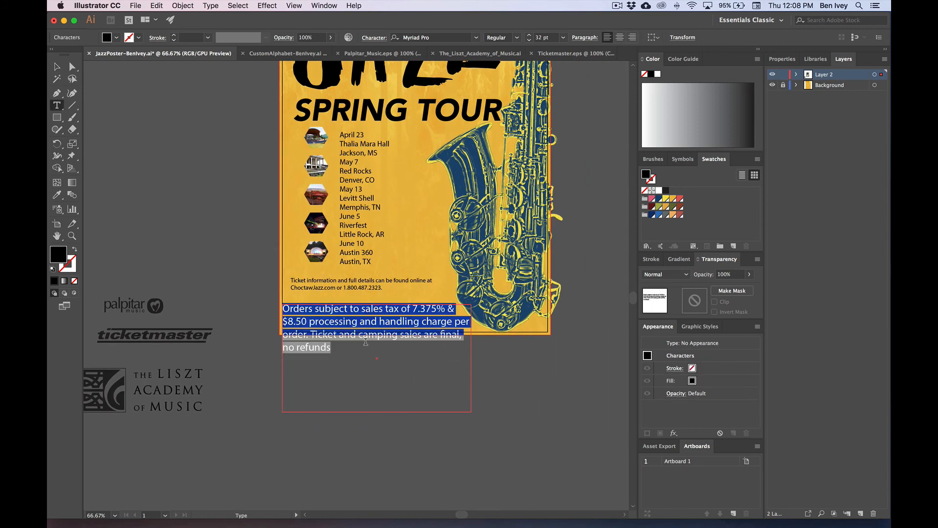
click(619, 38)
key(super+shift+comma)
key(super+shift+comma)
key(super+shift+comma)
key(super+shift+comma)
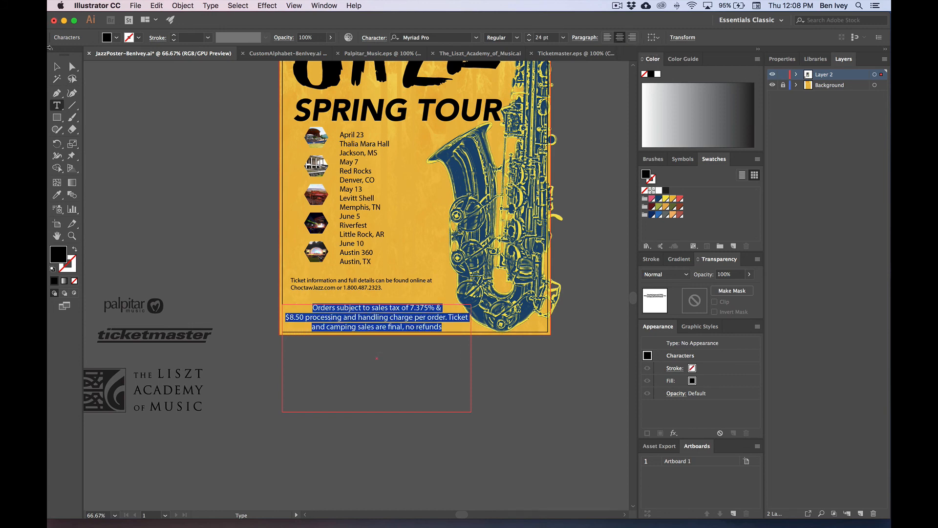
click(57, 67)
click(177, 230)
Step: Convert the sales-tax paragraph to point text, scale it to fit, and adjust both text blocks' positions
scroll(177, 229, up, 4)
scroll(177, 229, left, 1)
drag(355, 401, 355, 395)
double_click(507, 436)
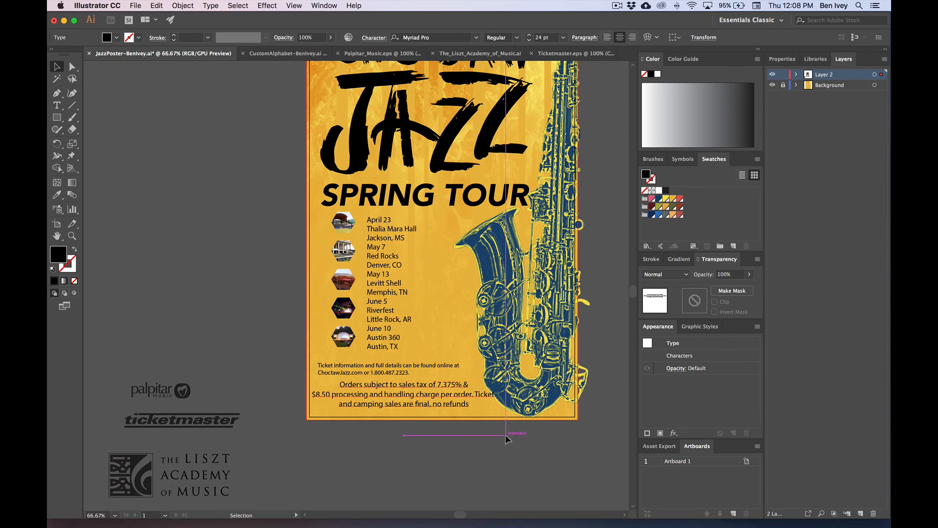
drag(496, 409, 474, 402)
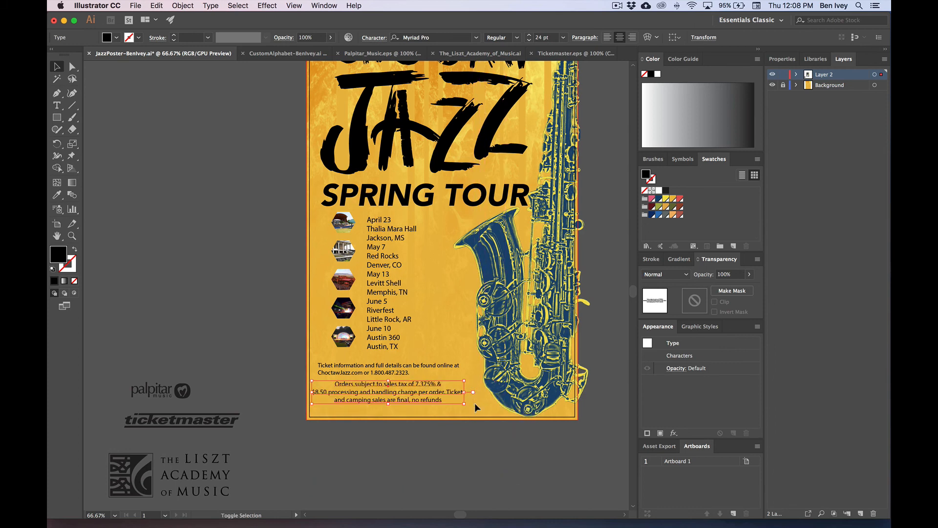
key(shift+Right)
key(shift+Right)
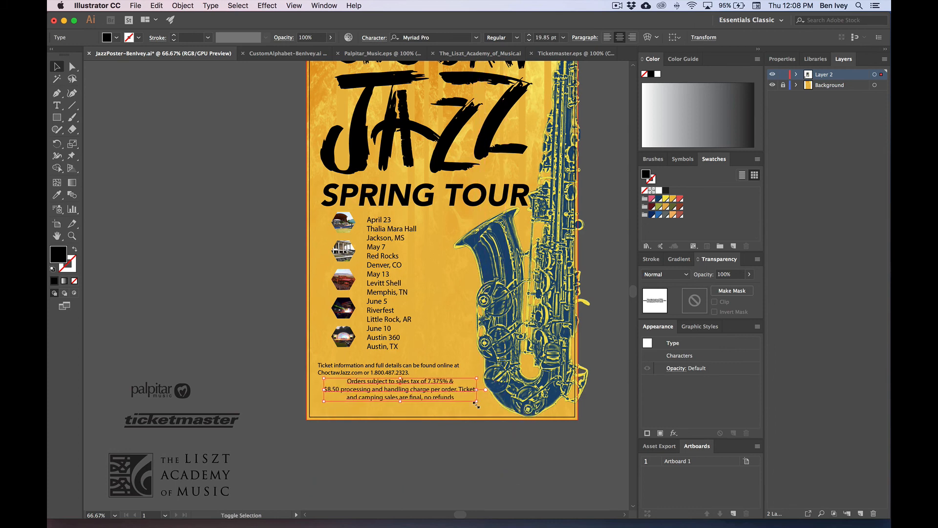
drag(352, 368, 360, 365)
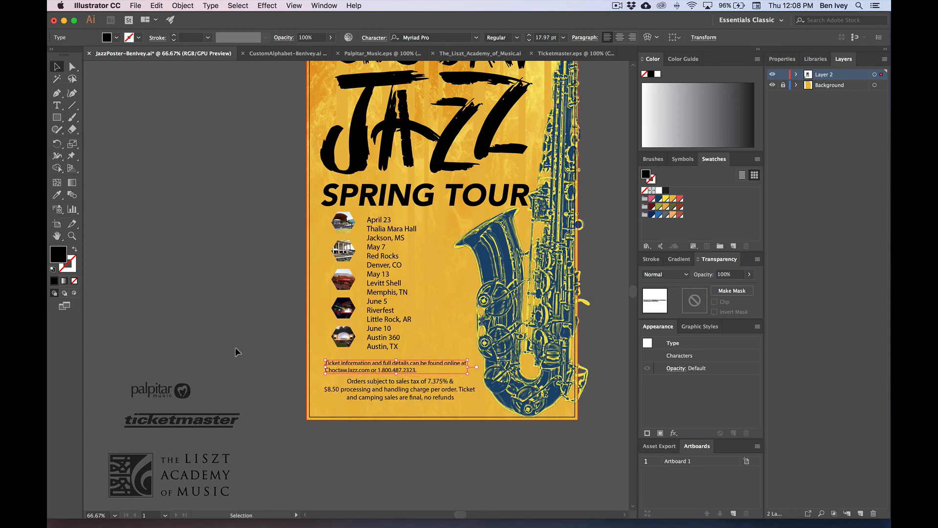
Step: Reflow the sales-tax text box and drag the palpitar, ticketmaster and Liszt Academy logos onto the poster bottom
click(405, 399)
drag(404, 401, 401, 400)
drag(177, 398, 324, 404)
drag(198, 421, 454, 410)
drag(183, 458, 576, 391)
click(536, 448)
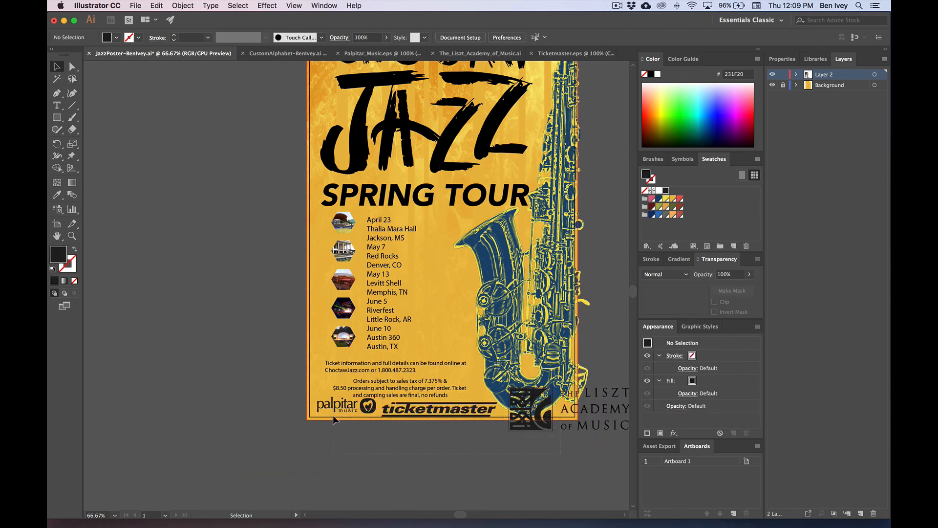
Step: Select the three logos together and scale them down to fit along the bottom edge
drag(333, 415, 333, 415)
drag(432, 422, 345, 472)
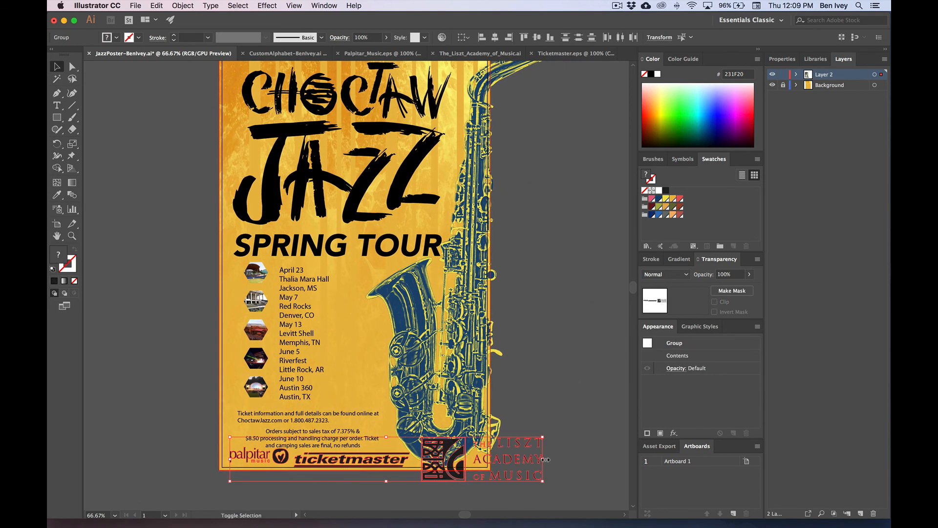
drag(545, 460, 367, 459)
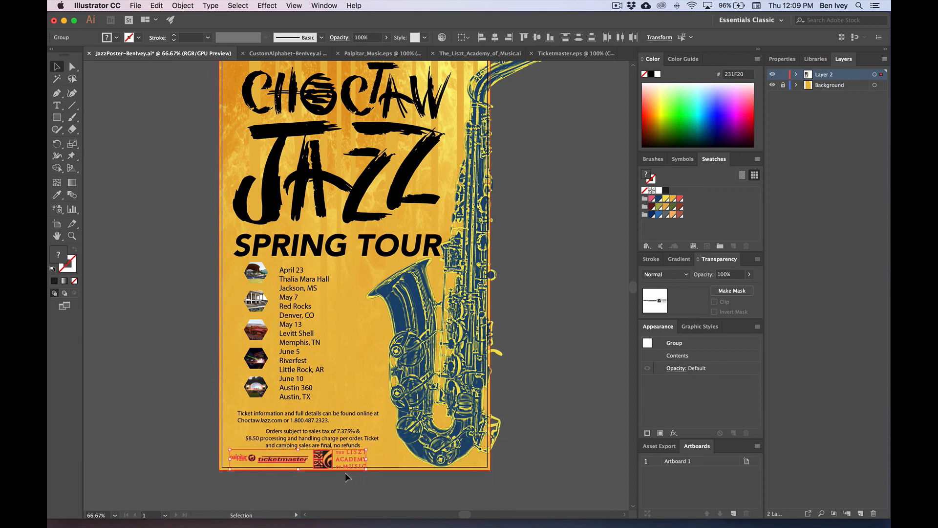
key(super+equal)
key(super+equal)
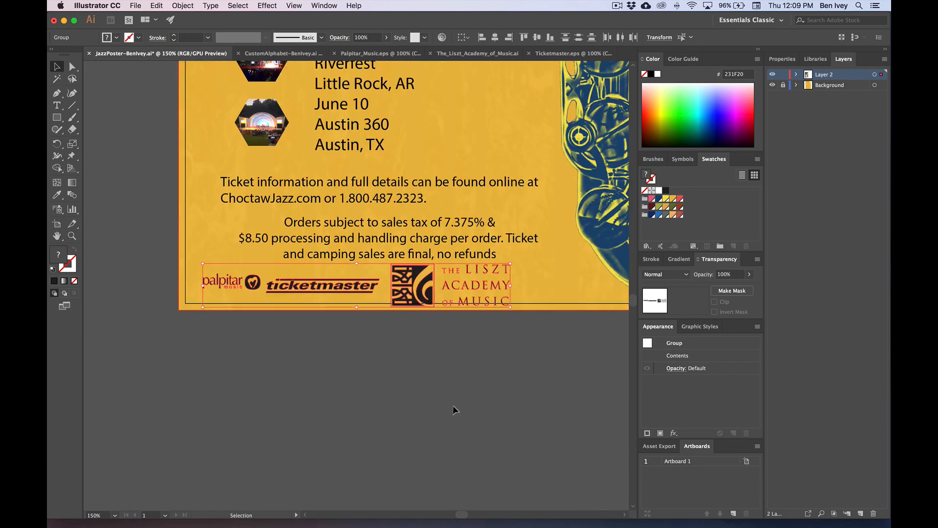
Step: Shrink the Liszt Academy logo and shift the ticketmaster logo further right
scroll(430, 386, left, 3)
scroll(430, 386, up, 1)
click(408, 361)
drag(372, 317, 435, 318)
drag(266, 307, 304, 307)
click(464, 335)
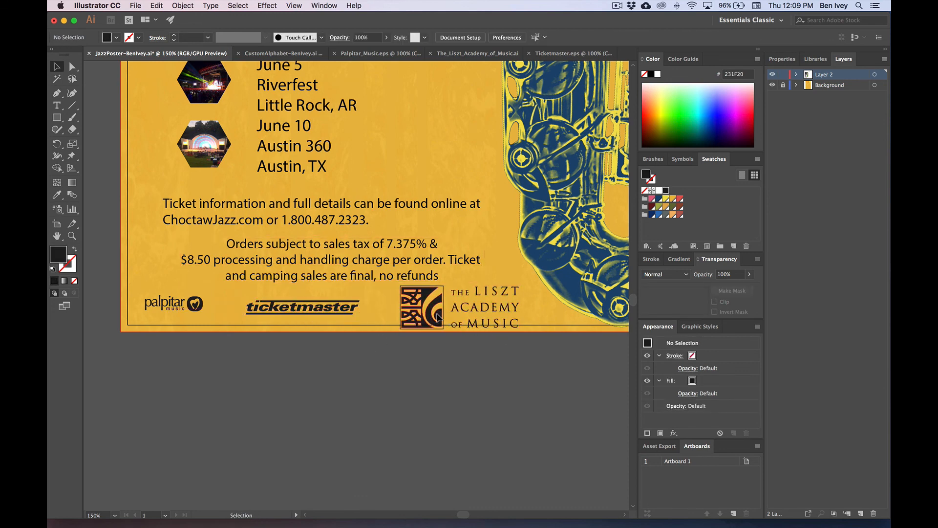
click(459, 326)
drag(460, 326, 459, 318)
click(459, 347)
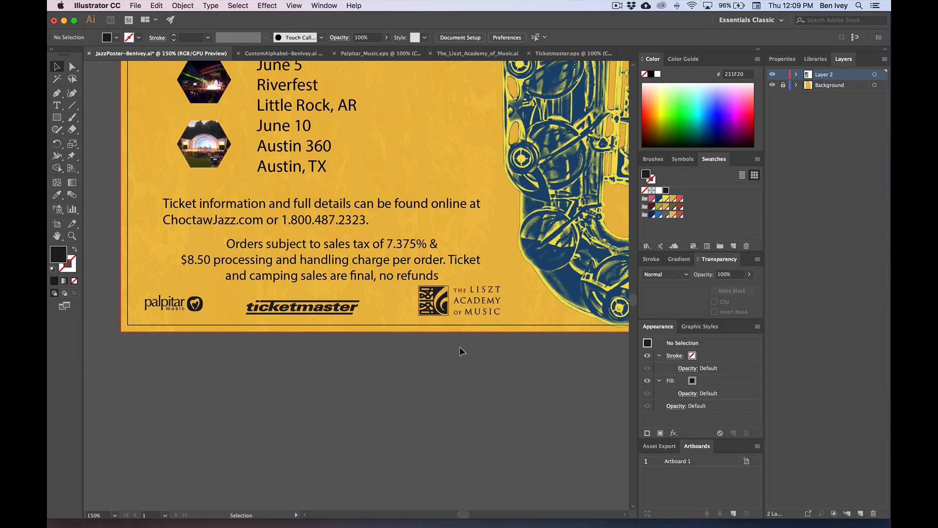
Step: Enlarge the palpitar and ticketmaster logos and space all three evenly, then view the whole poster
scroll(448, 371, up, 2)
drag(314, 349, 328, 349)
click(178, 347)
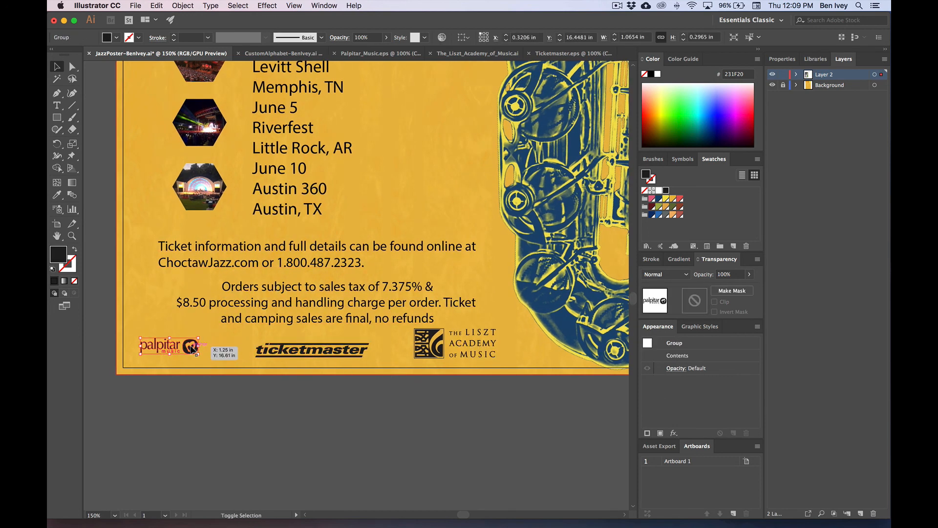
drag(199, 347, 245, 346)
click(315, 350)
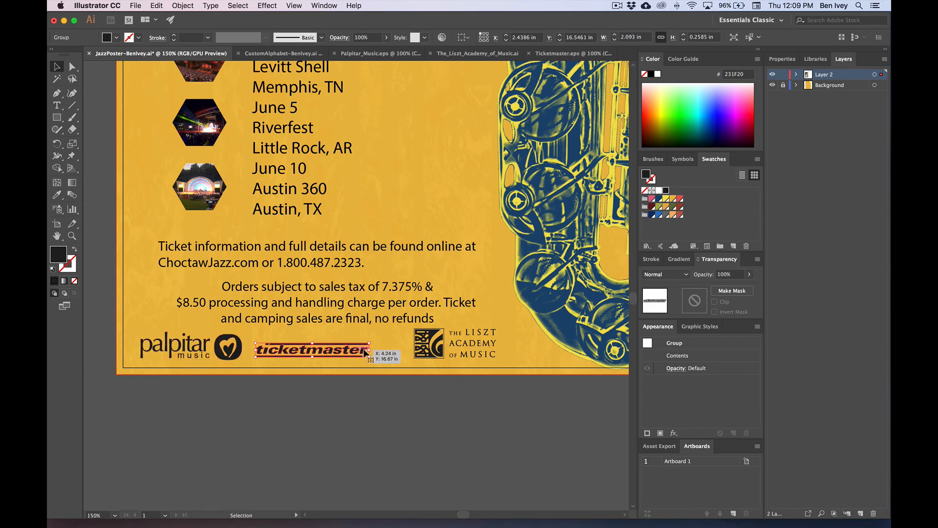
drag(371, 350, 409, 351)
drag(443, 347, 471, 347)
drag(377, 346, 400, 347)
click(347, 390)
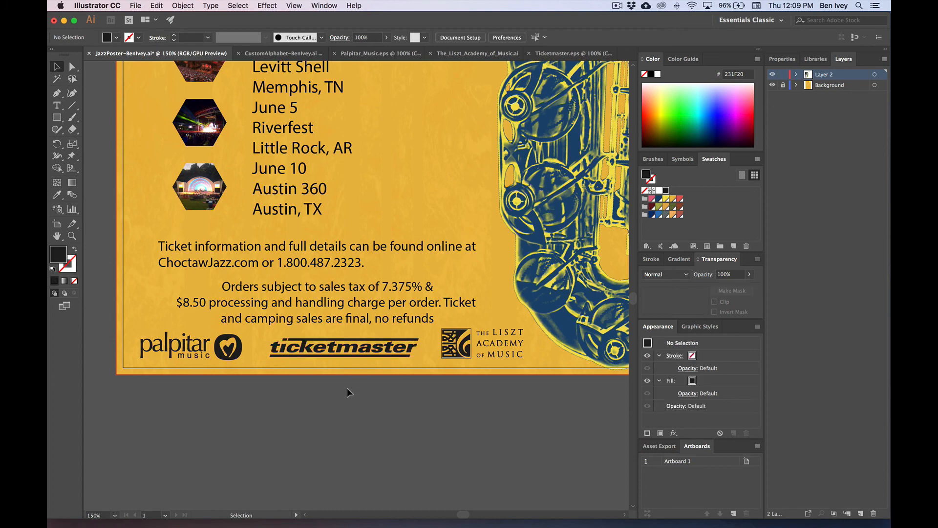
key(super+1)
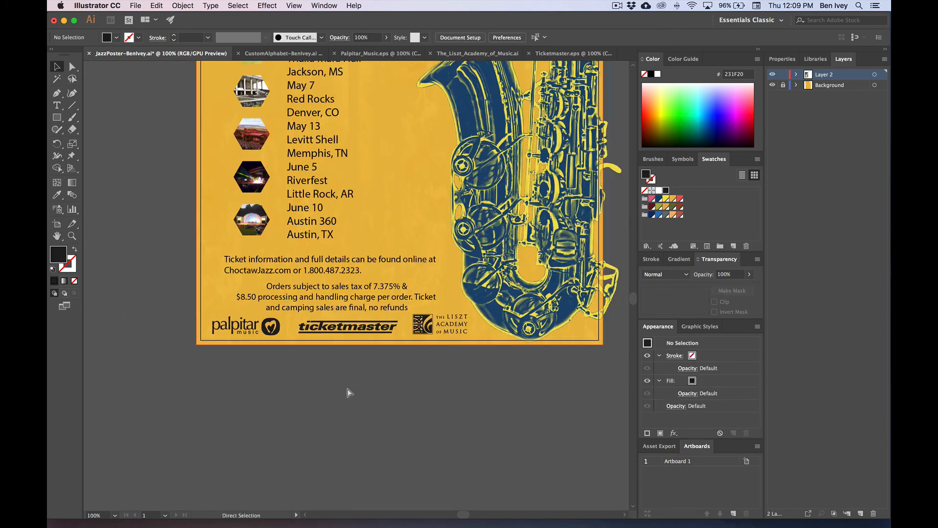
drag(312, 193, 304, 393)
key(super+minus)
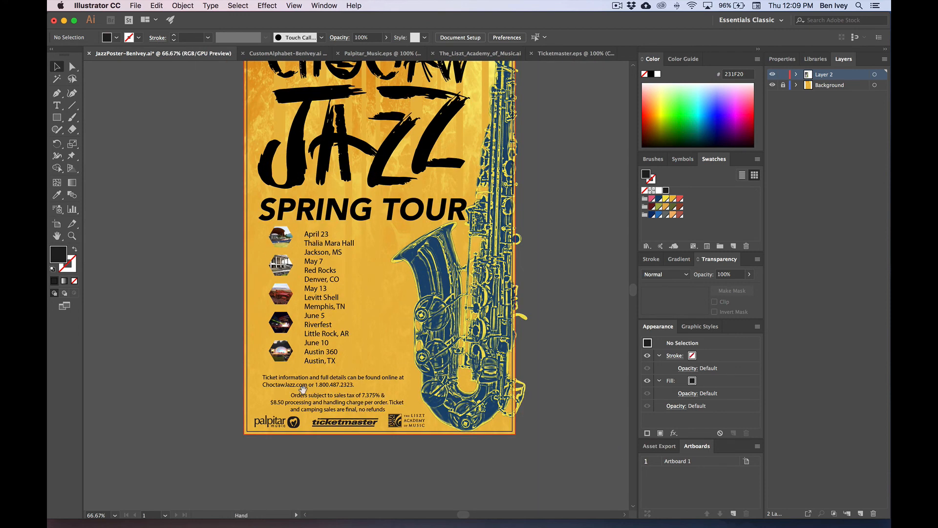
Step: Scale the Choctaw Jazz title and SPRING TOUR heading down together, then nudge SPRING TOUR right
drag(303, 336, 273, 390)
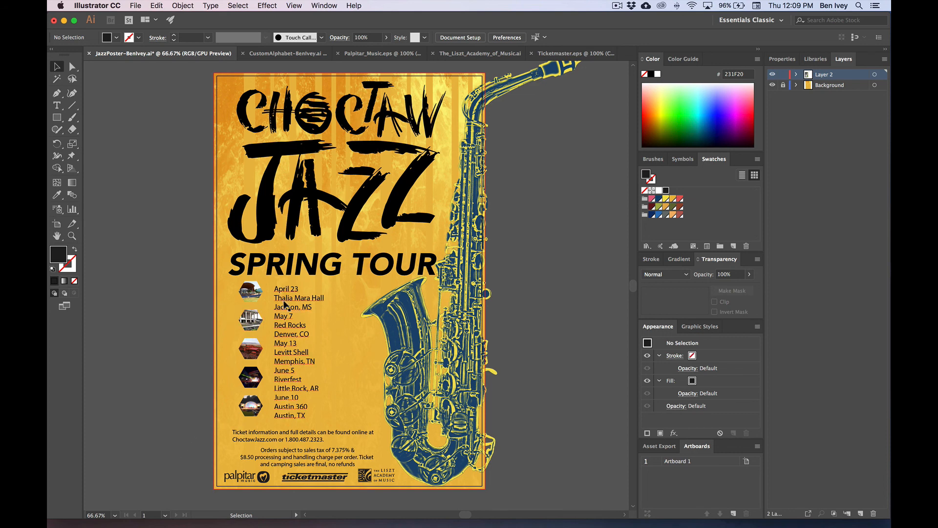
click(401, 239)
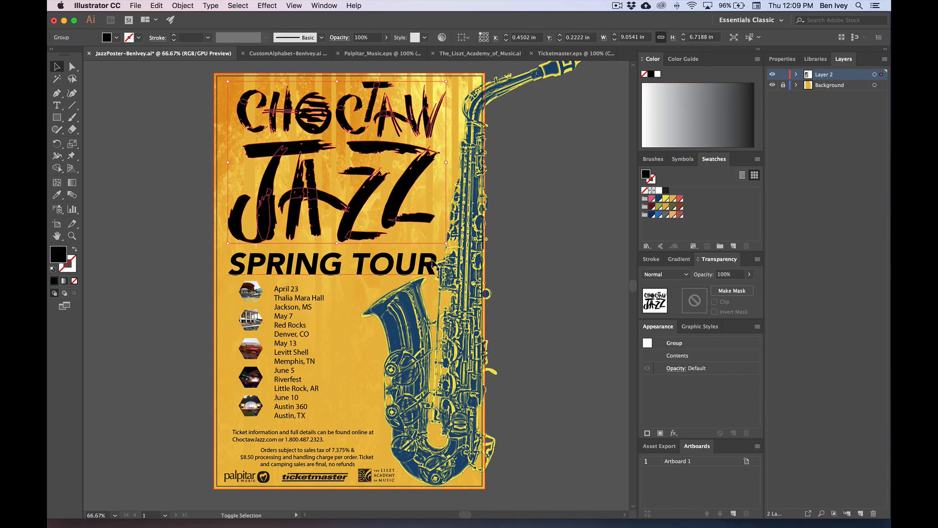
shift+click(438, 276)
drag(446, 288, 431, 275)
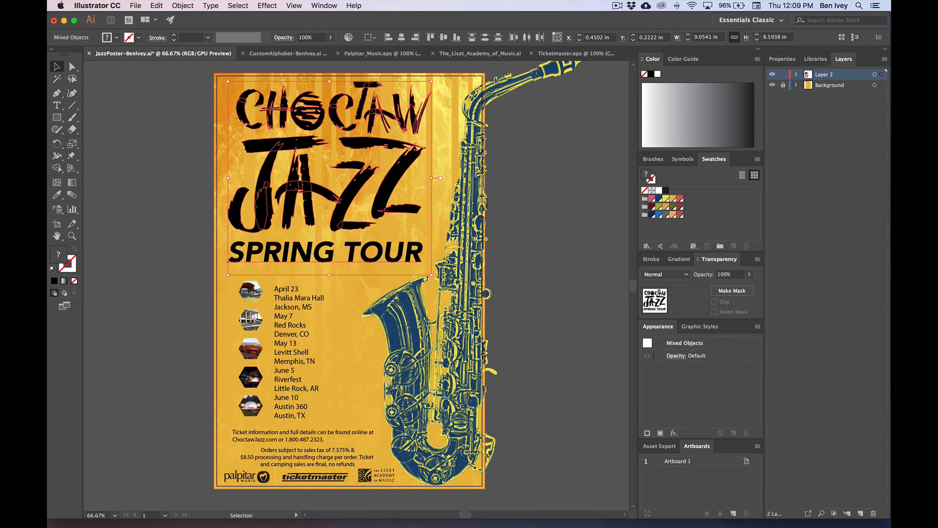
click(144, 219)
drag(303, 246, 311, 246)
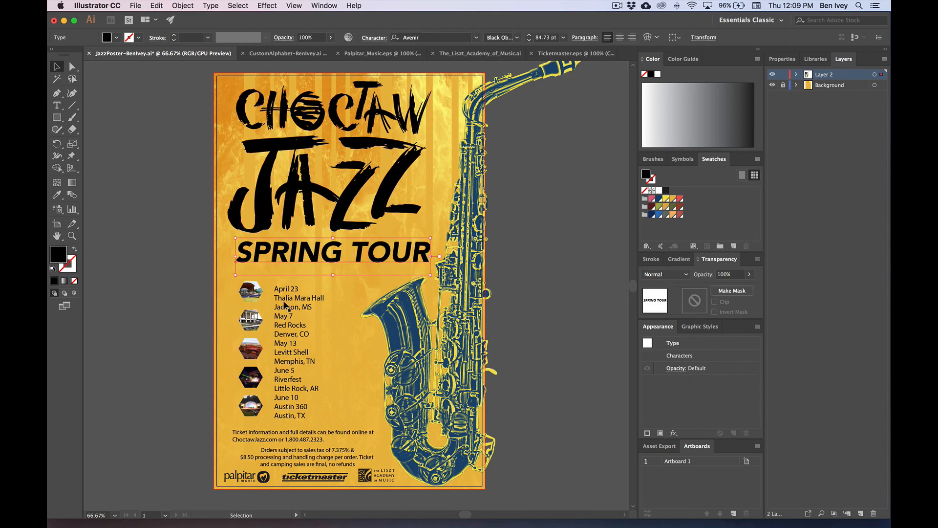
Step: Check the tour dates text and hexagon photo group, then zoom in on the date list
click(281, 306)
click(145, 306)
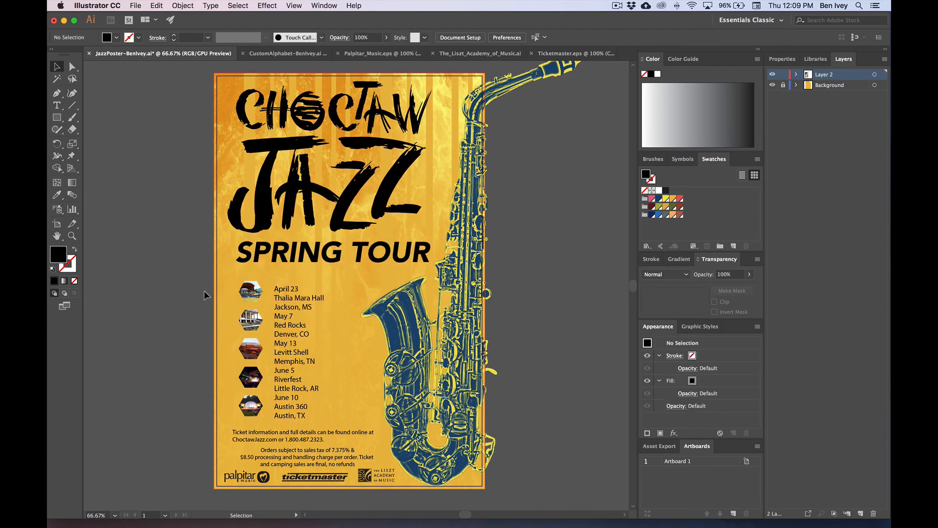
click(253, 404)
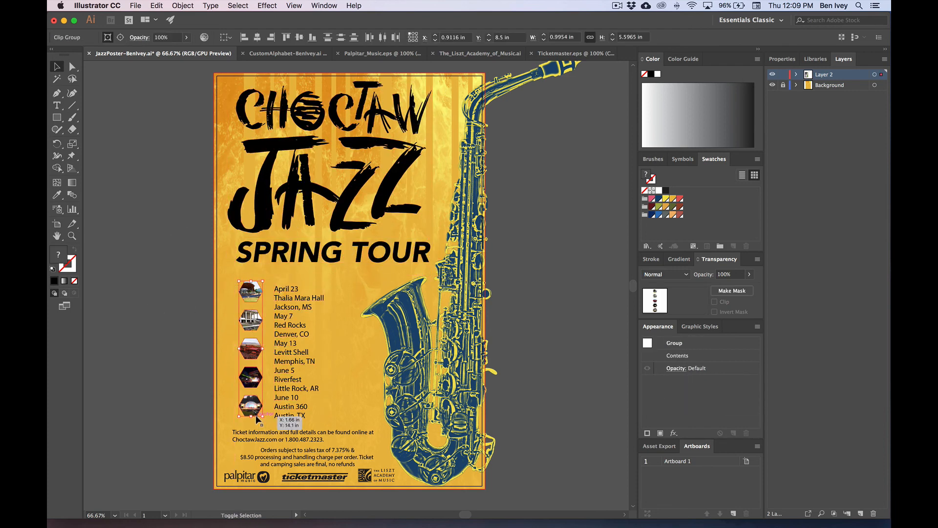
click(136, 374)
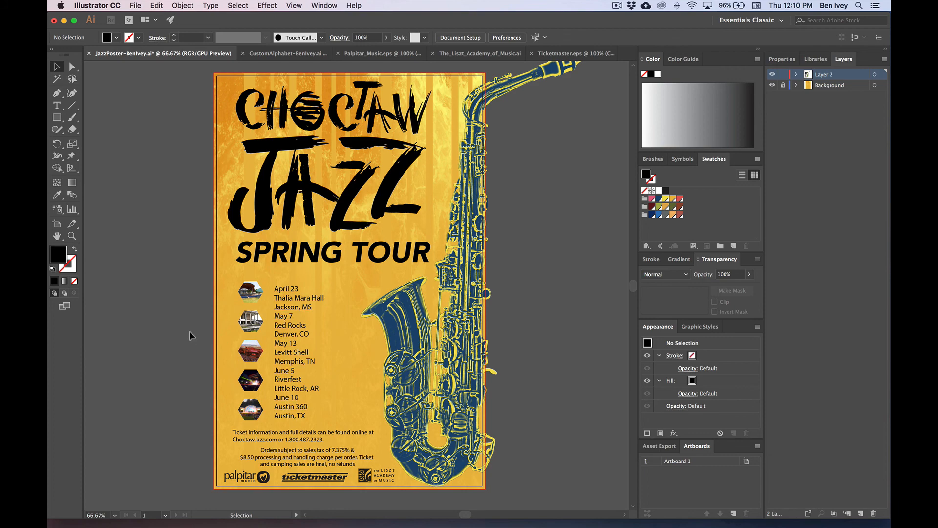
key(super+equal)
key(super+equal)
drag(189, 332, 305, 239)
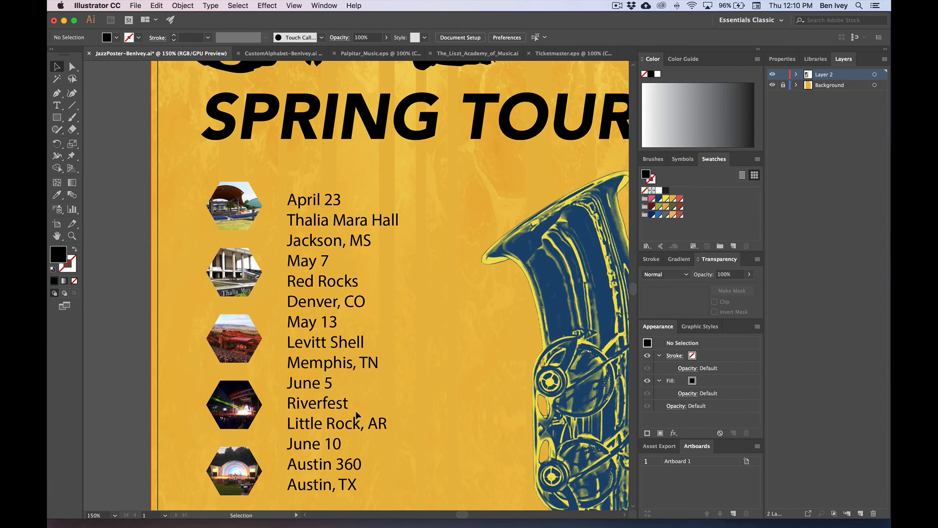
Step: Move the tour dates text onto the pasteboard and cut out the April 23 entry's three lines
drag(297, 242, 415, 237)
click(467, 223)
drag(486, 217, 192, 224)
click(57, 106)
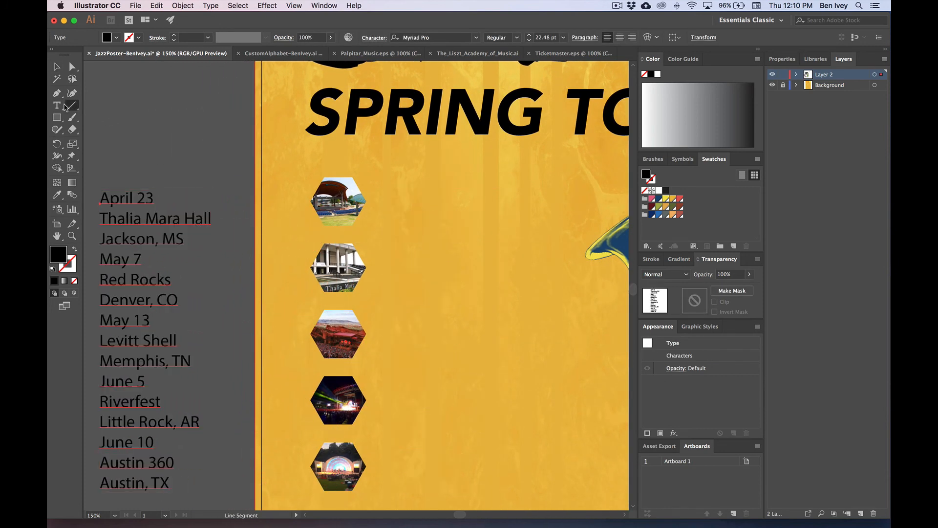
drag(182, 237, 101, 193)
key(cmd+c)
key(BackSpace)
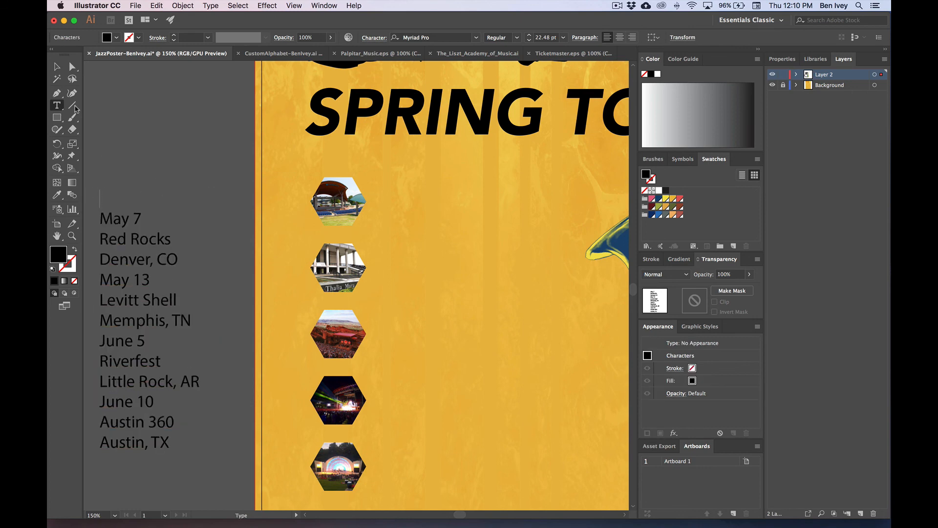
scroll(304, 208, right, 2)
click(375, 236)
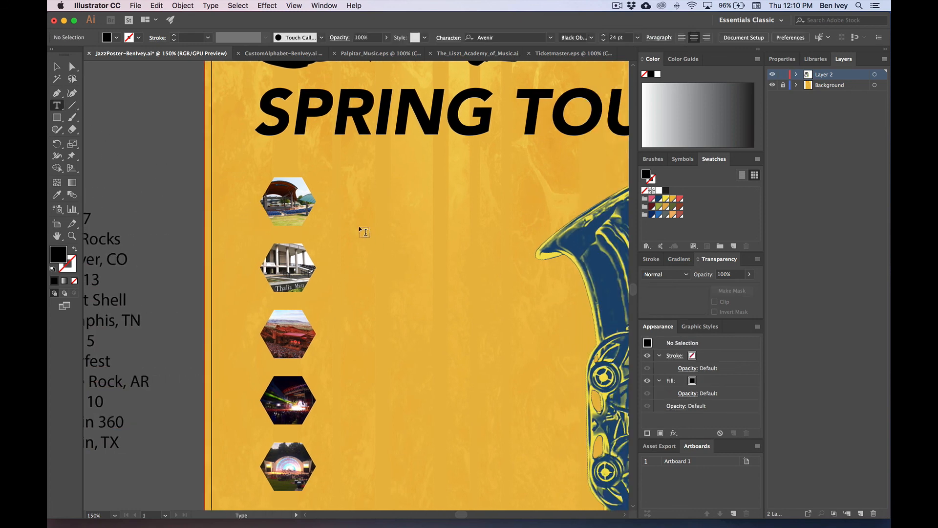
Step: Paste the April 23 entry as new text beside the first hexagon
click(347, 204)
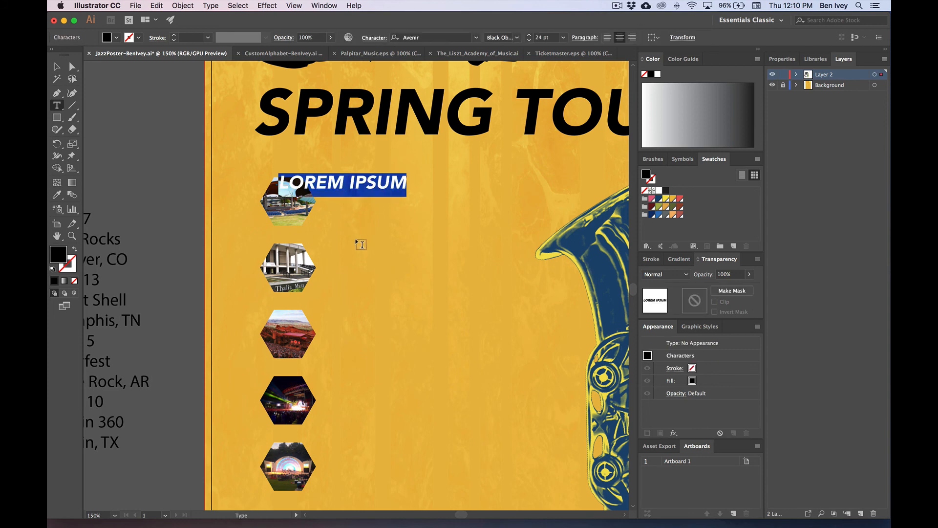
key(cmd+v)
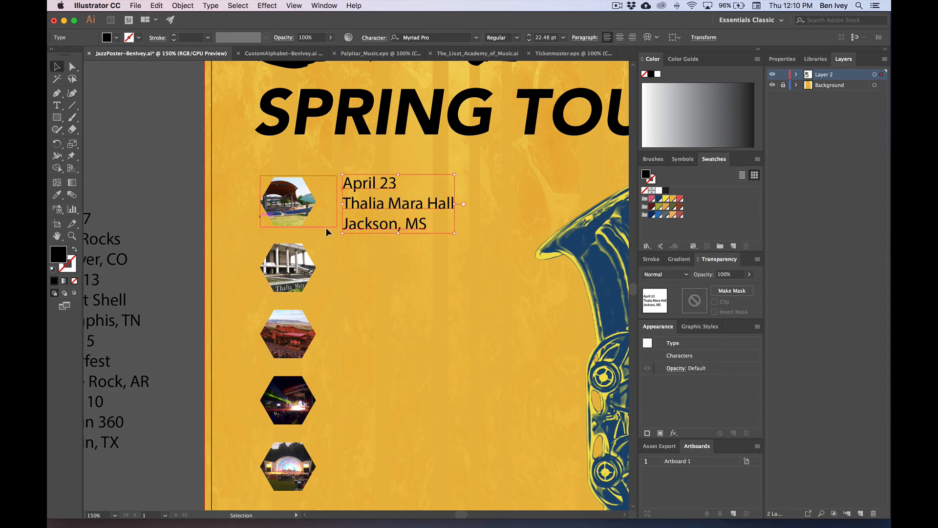
drag(374, 223, 361, 227)
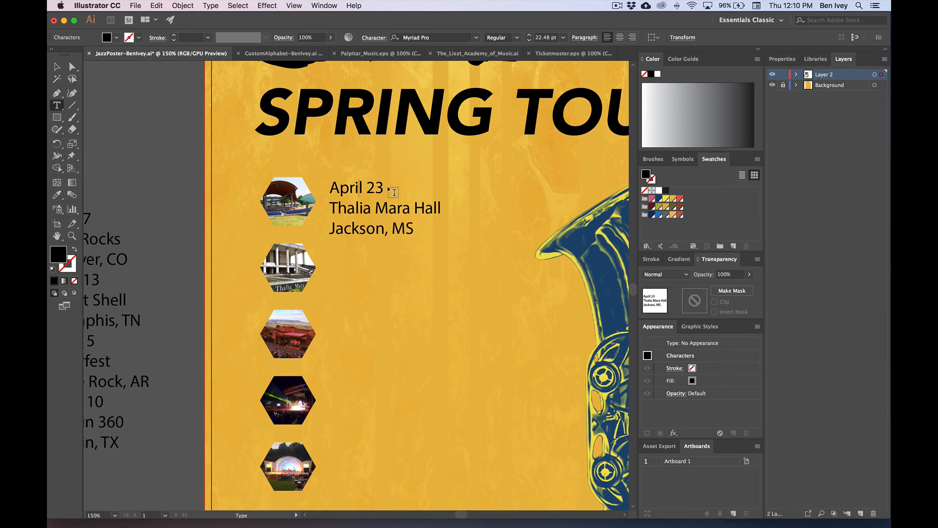
Step: Delete the accidental empty text box and set April 23 in Impact
mouse_move(388, 186)
mouse_down()
mouse_move(343, 185)
mouse_move(389, 188)
mouse_up()
key(Escape)
key(Delete)
double_click(339, 196)
click(517, 37)
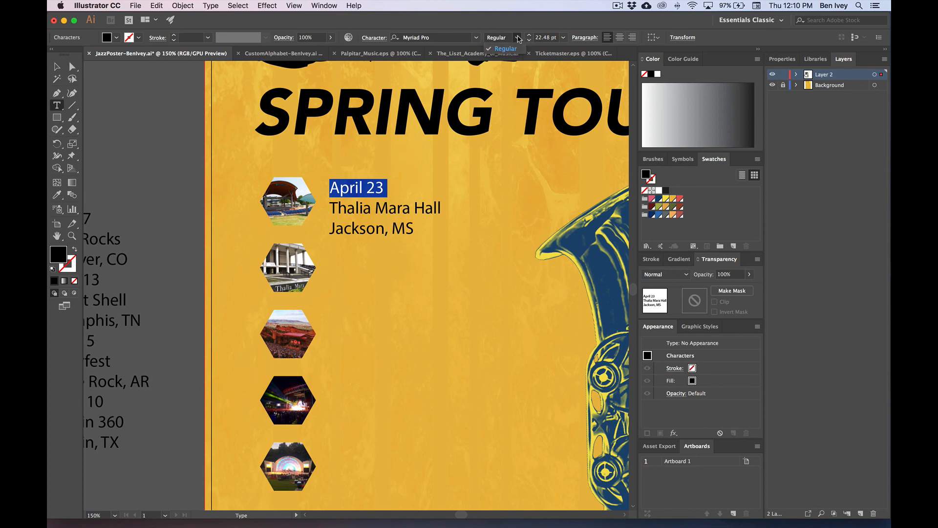
click(517, 37)
click(449, 38)
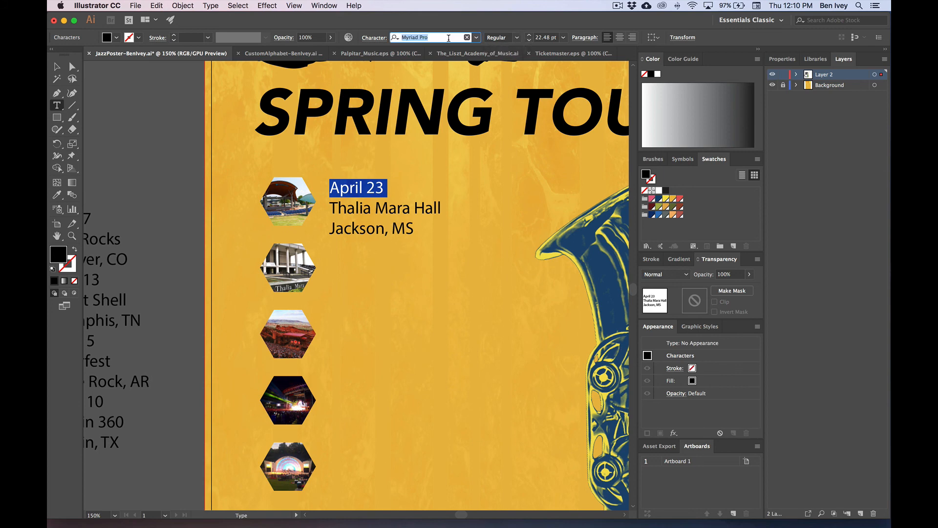
text(imp)
key(Return)
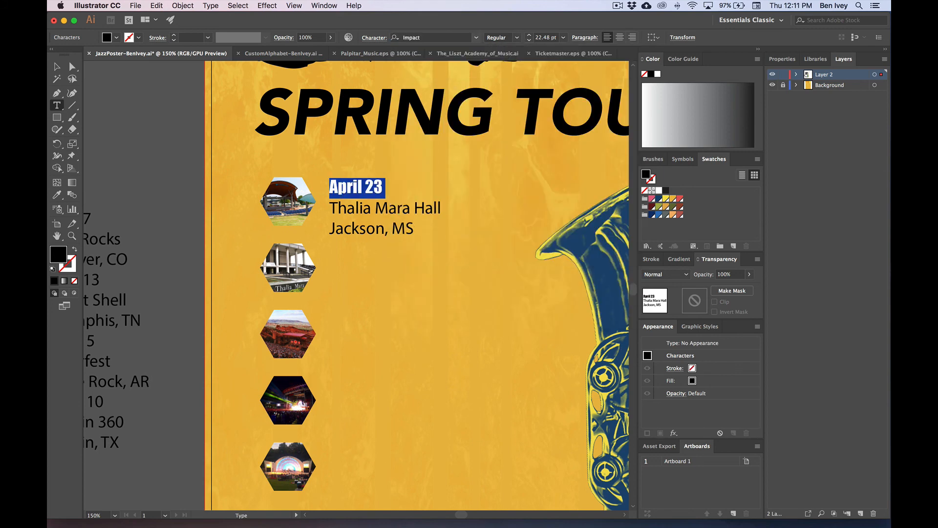
click(373, 191)
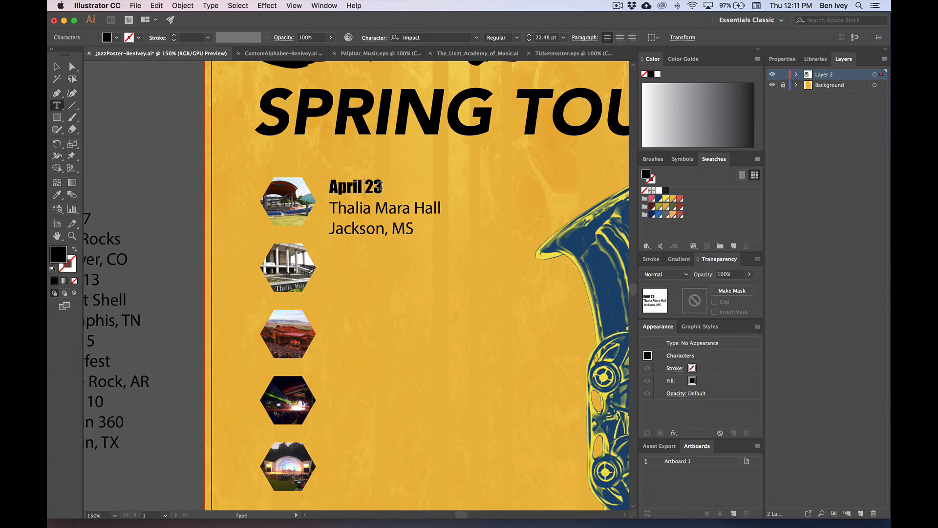
Step: Enlarge the April 23 line to 28.48 pt
triple_click(381, 186)
key(super+shift+period)
key(super+shift+period)
key(super+shift+period)
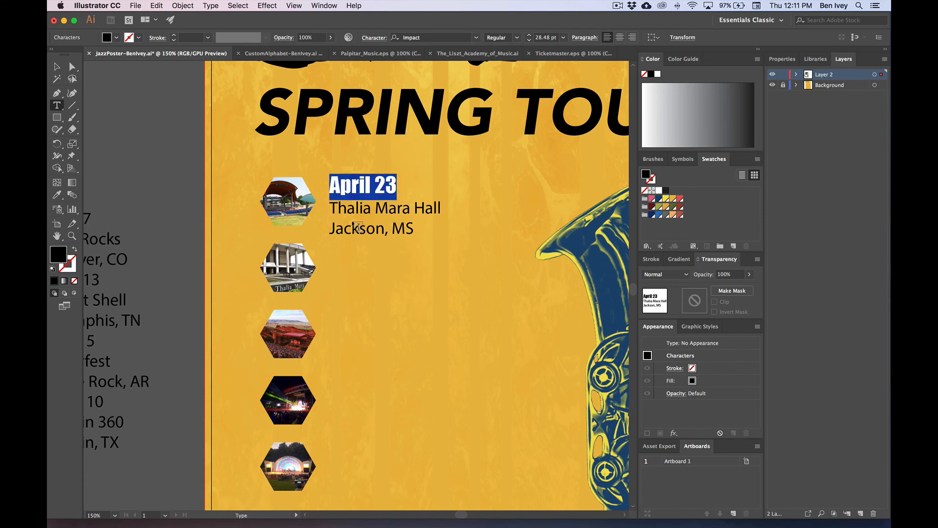
click(355, 210)
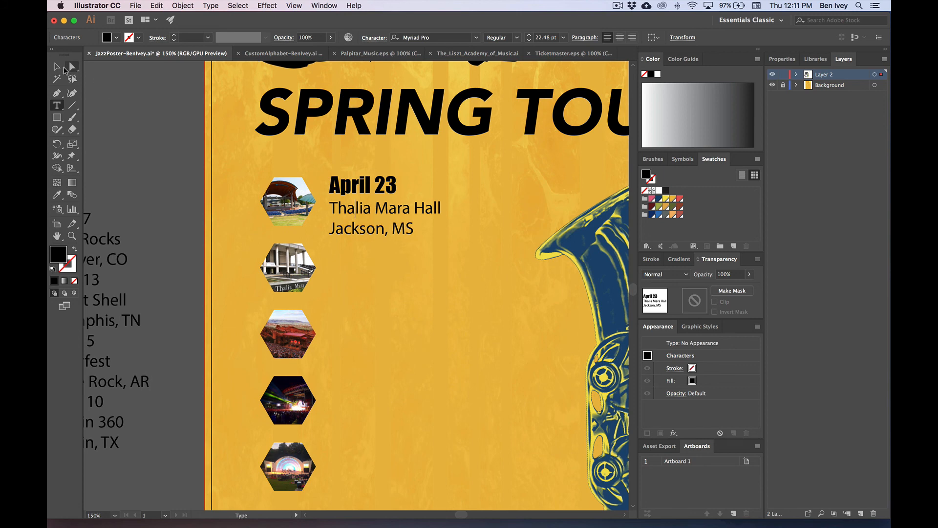
click(63, 68)
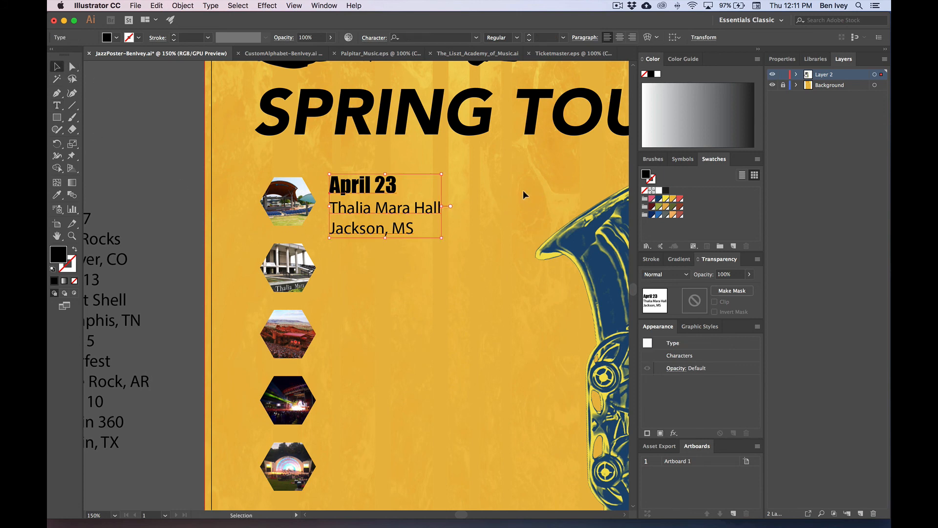
Step: Cut the Thalia Mara Hall and Jackson, MS lines and paste them as separate text
double_click(344, 210)
drag(332, 208, 417, 232)
key(super+c)
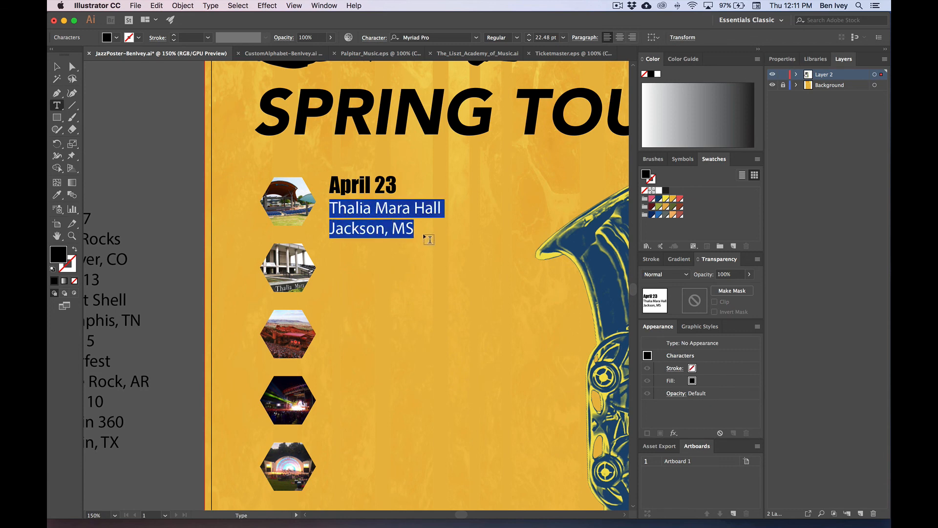
key(BackSpace)
key(BackSpace)
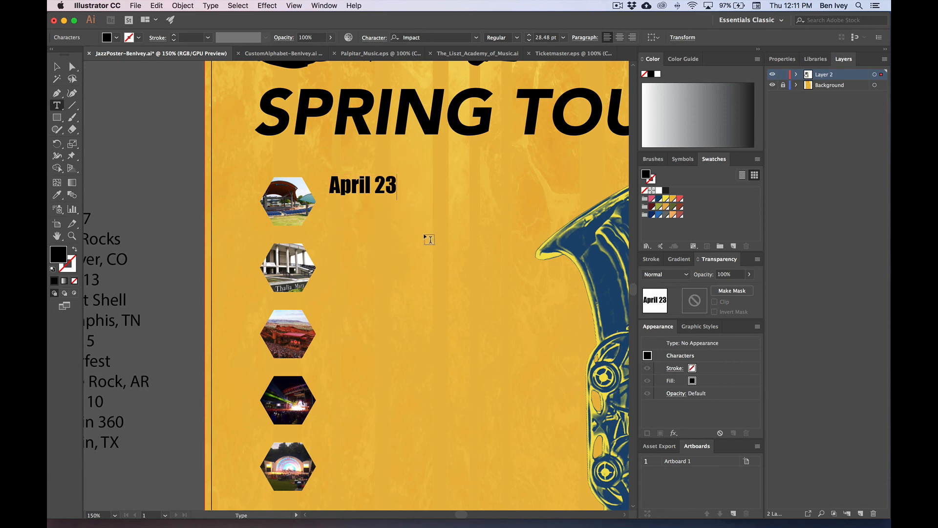
click(58, 67)
key(super+v)
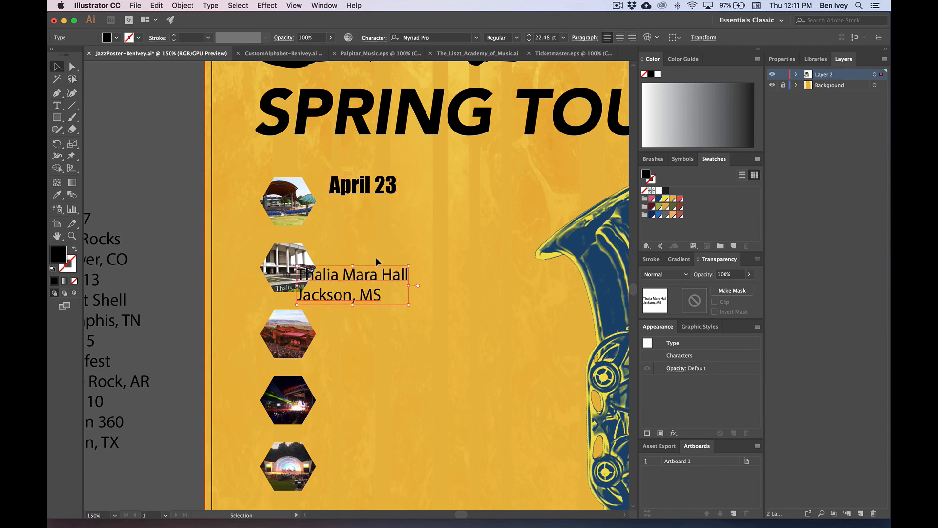
Step: Position the venue text block right beside April 23
drag(351, 280, 491, 188)
drag(382, 190, 392, 206)
drag(451, 199, 448, 213)
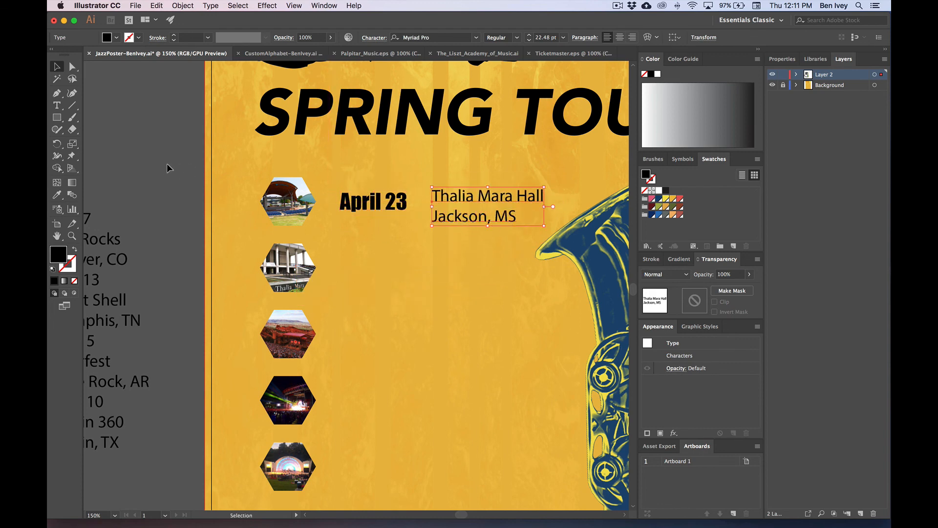
click(186, 183)
click(293, 188)
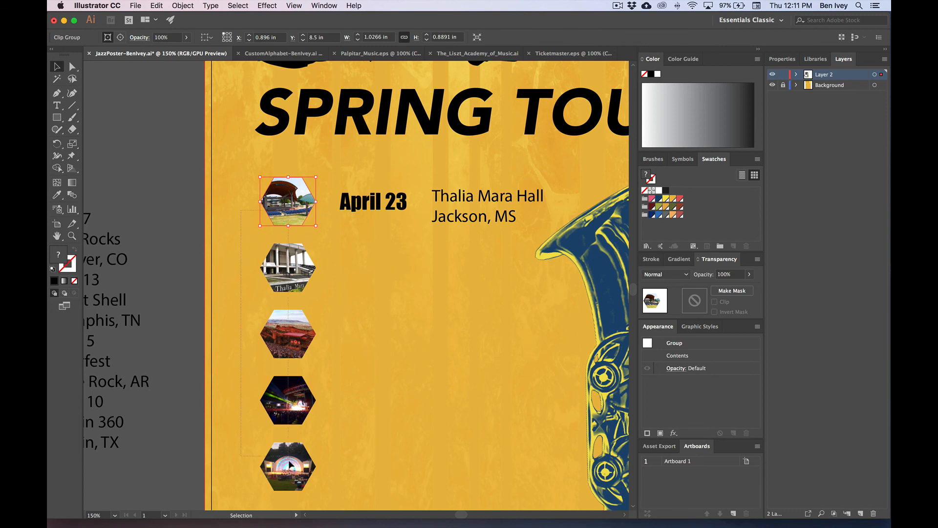
Step: Enlarge the hexagons and move the second through fifth up into a tighter column
drag(290, 462, 291, 464)
scroll(309, 419, down, 5)
drag(294, 394, 300, 406)
scroll(354, 253, up, 2)
click(353, 253)
drag(279, 197, 272, 175)
drag(271, 256, 271, 233)
drag(273, 307, 272, 271)
drag(265, 375, 265, 325)
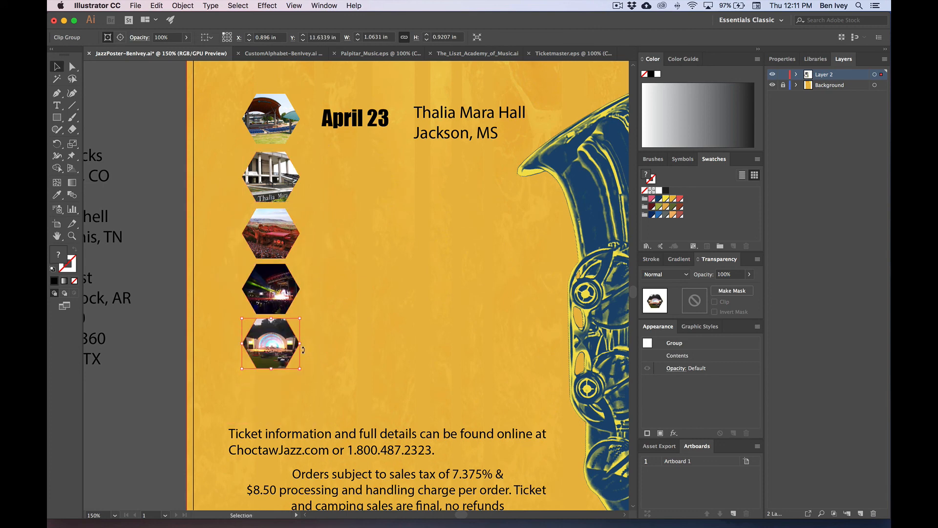
Step: Distribute the five hexagons evenly, stretch the column toward the ticket text, and align April 23 with the top one
key(super+a)
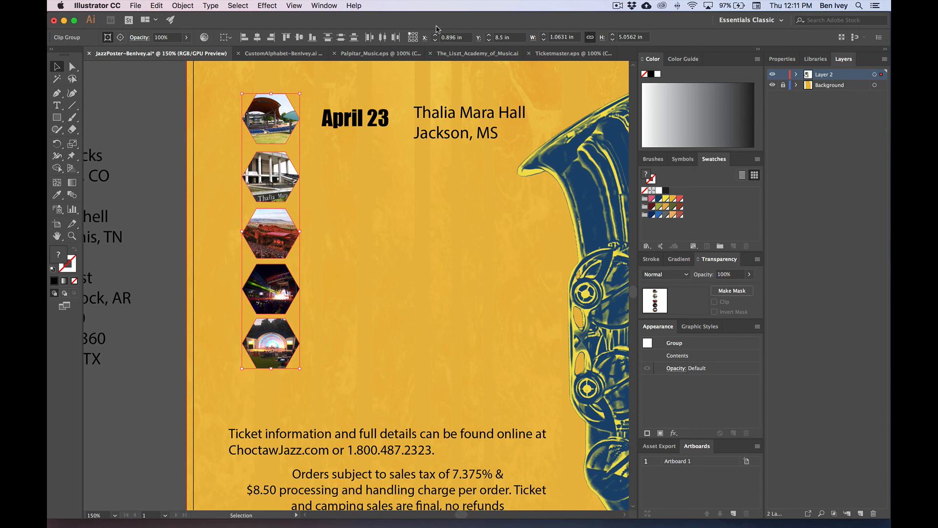
click(341, 38)
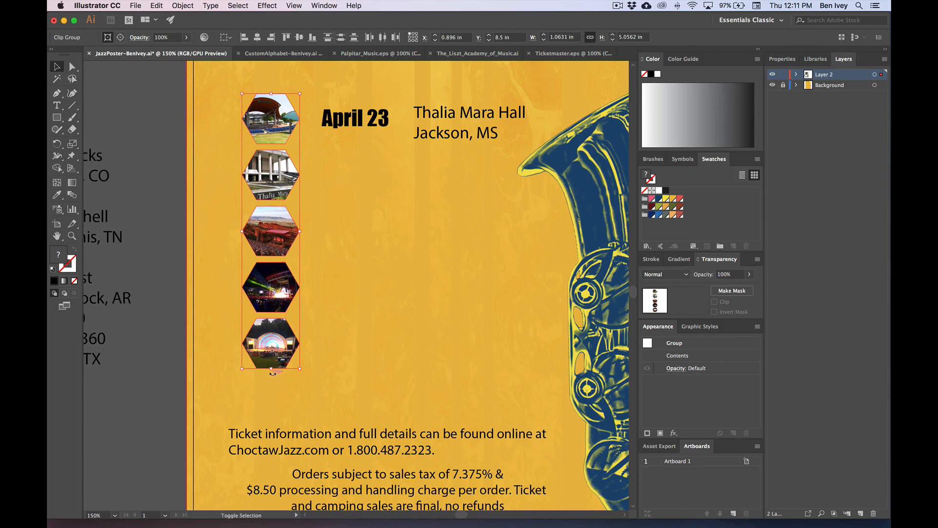
drag(271, 369, 274, 424)
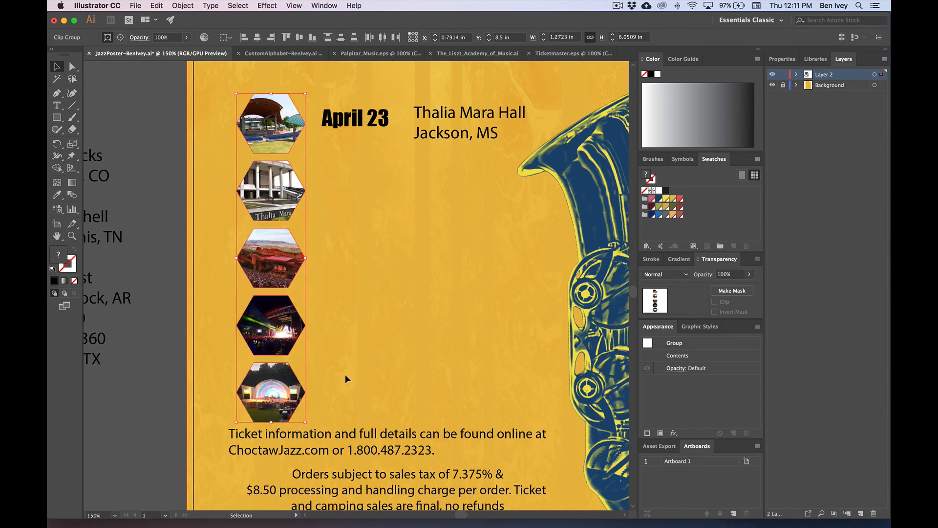
click(345, 374)
drag(345, 351, 346, 369)
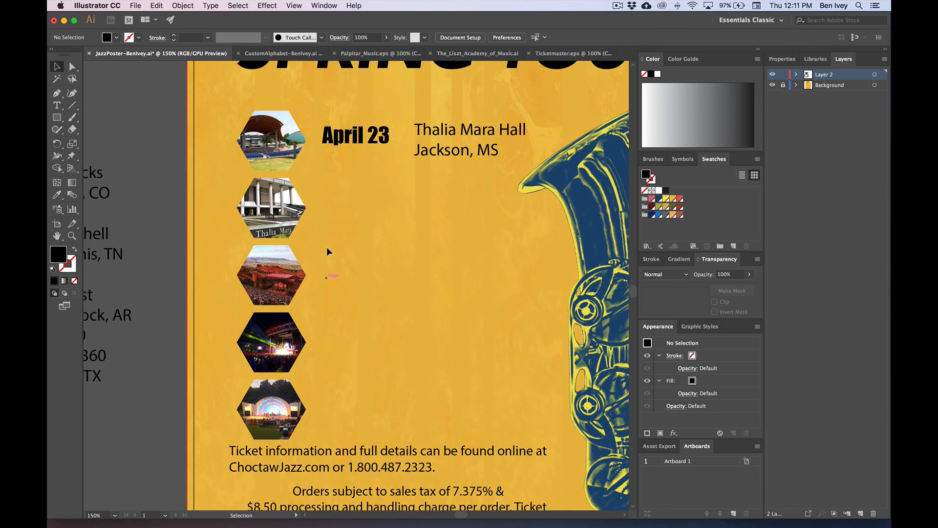
mouse_move(366, 162)
mouse_down()
mouse_move(360, 175)
mouse_move(348, 158)
mouse_up()
Step: Level the venue text with April 23 and delete a stray empty text object
drag(438, 160, 444, 163)
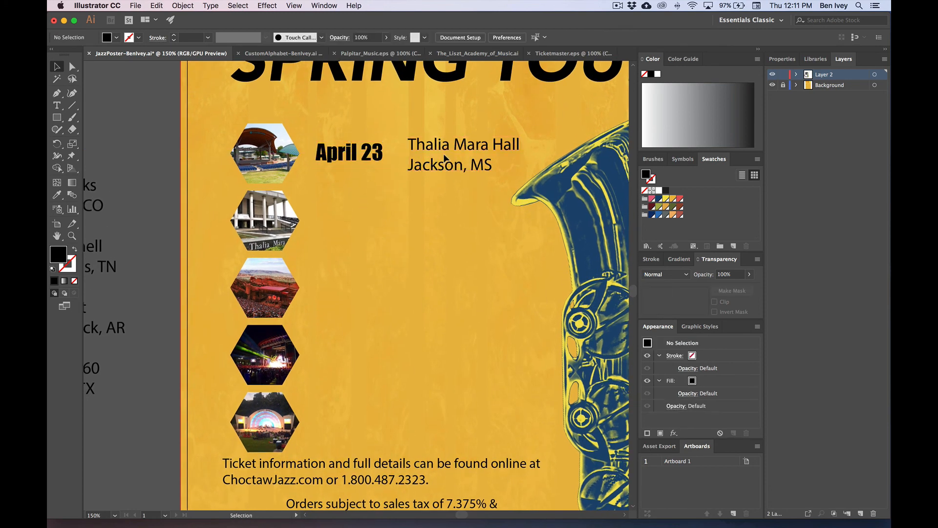
double_click(416, 147)
key(Escape)
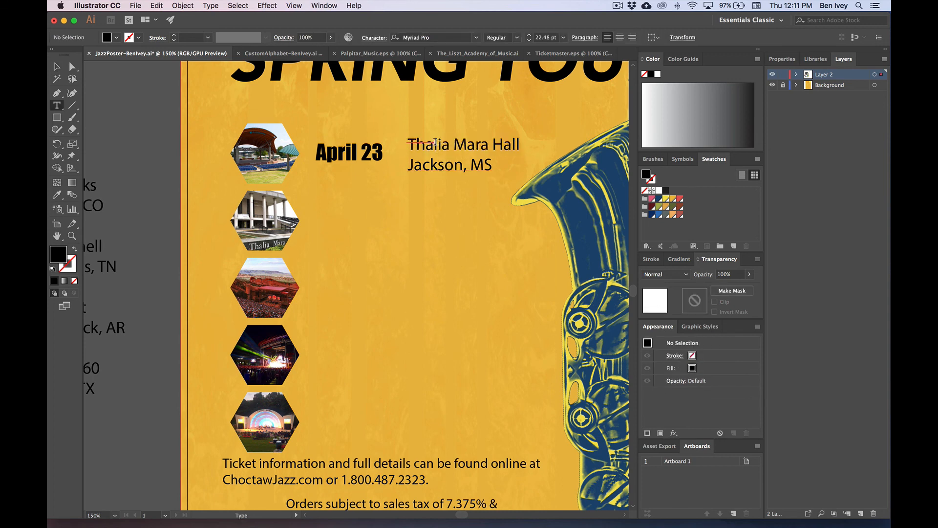
key(Delete)
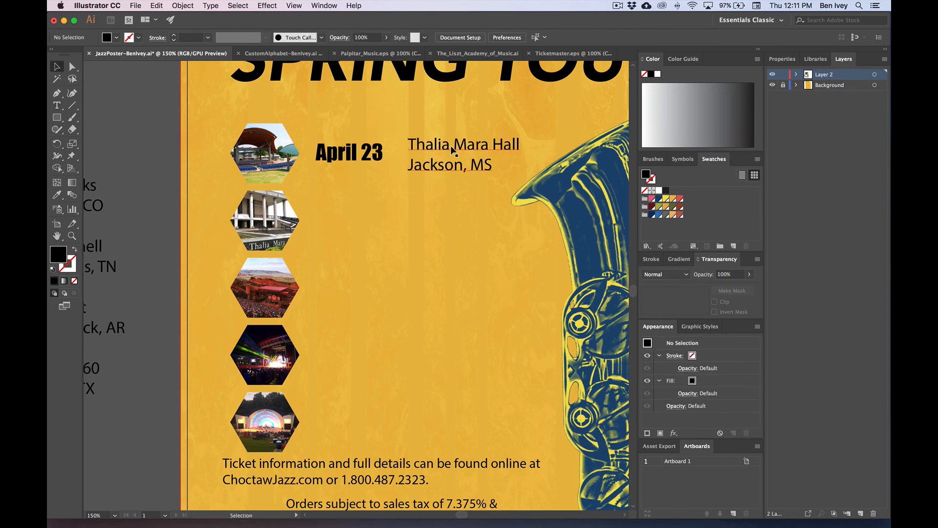
Step: Set both venue lines in Avenir Light Oblique
triple_click(452, 150)
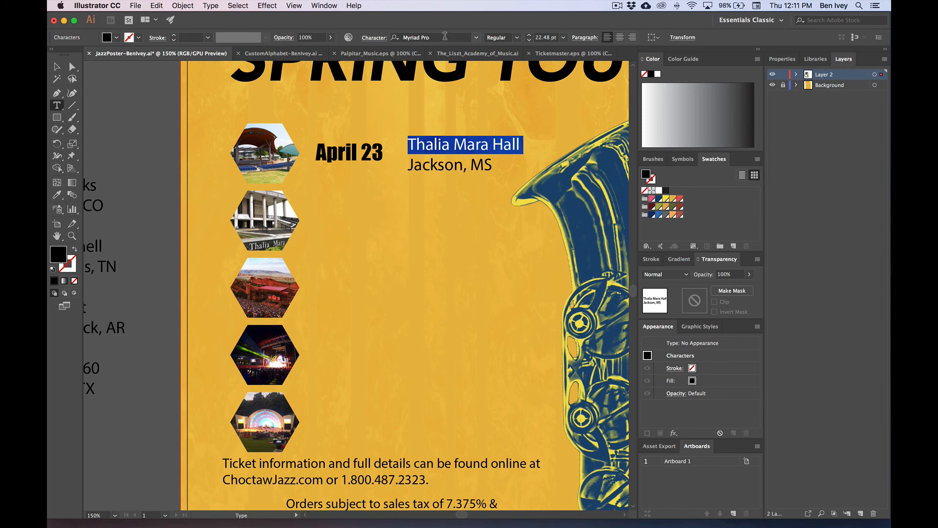
key(super+a)
click(428, 38)
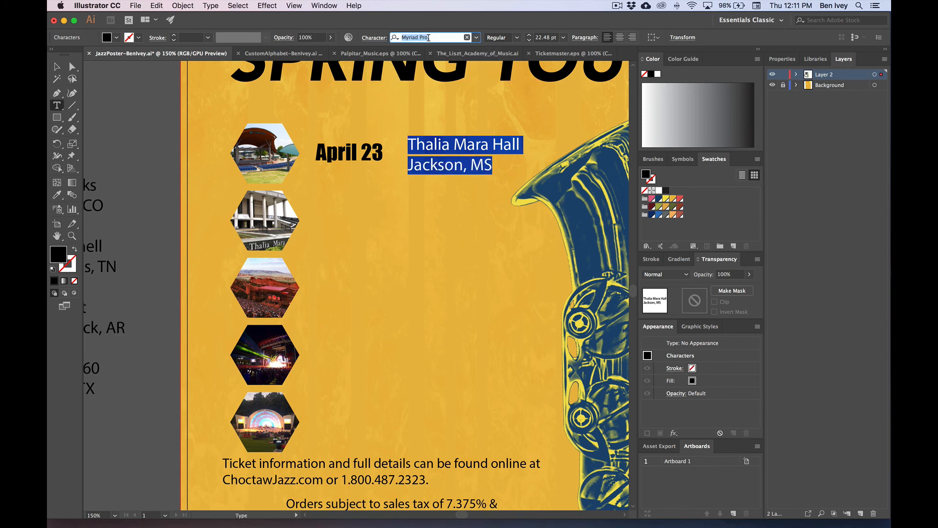
text(av)
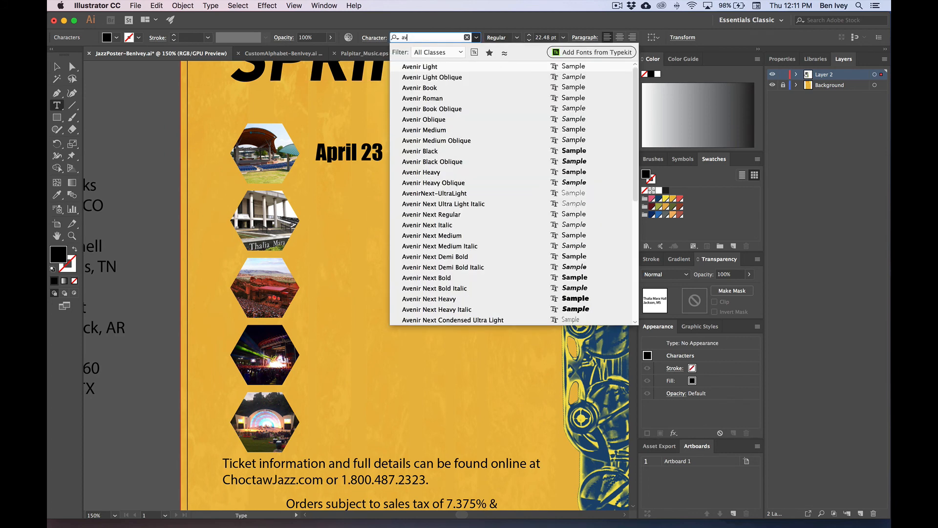
key(Down)
key(Return)
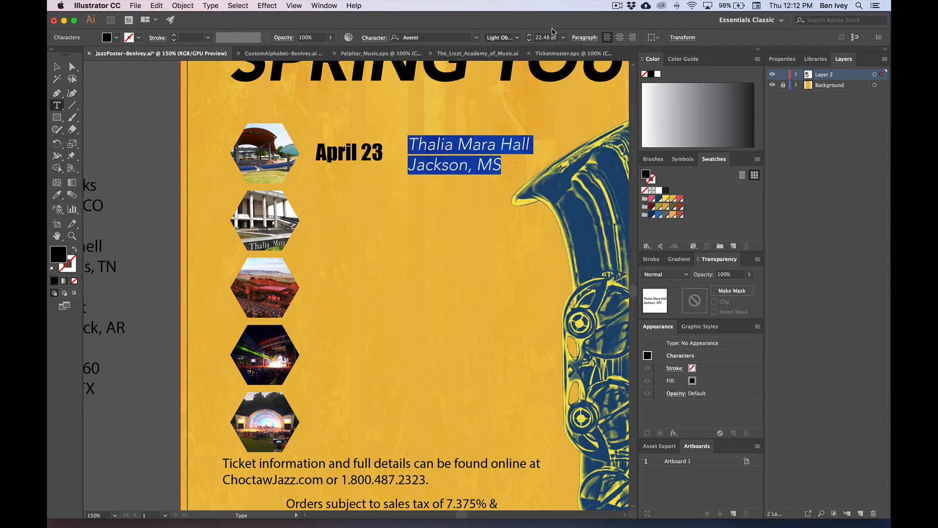
Step: Make the Thalia Mara Hall line upright Avenir Medium
triple_click(457, 144)
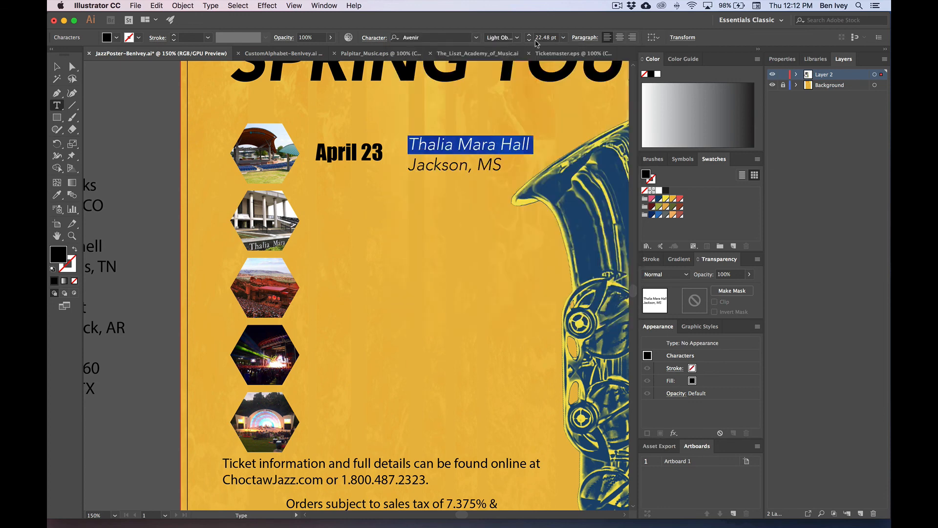
click(516, 37)
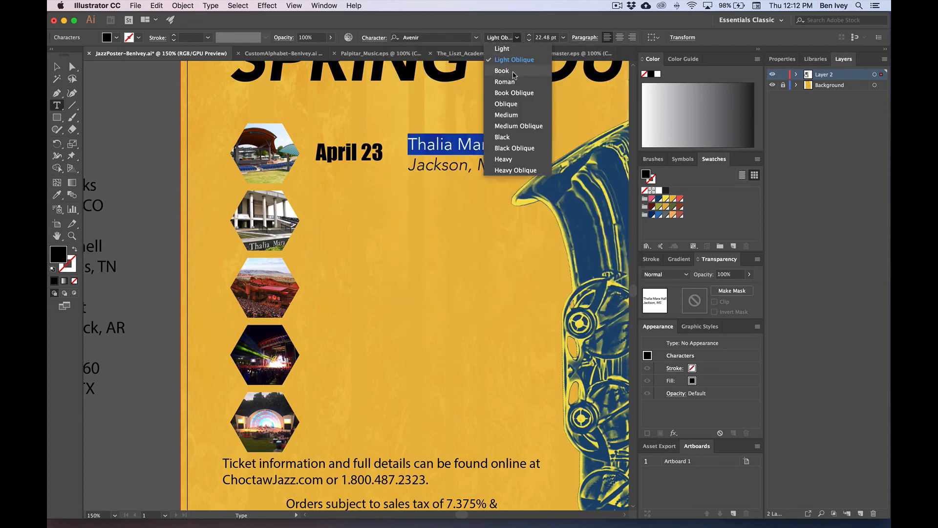
click(505, 81)
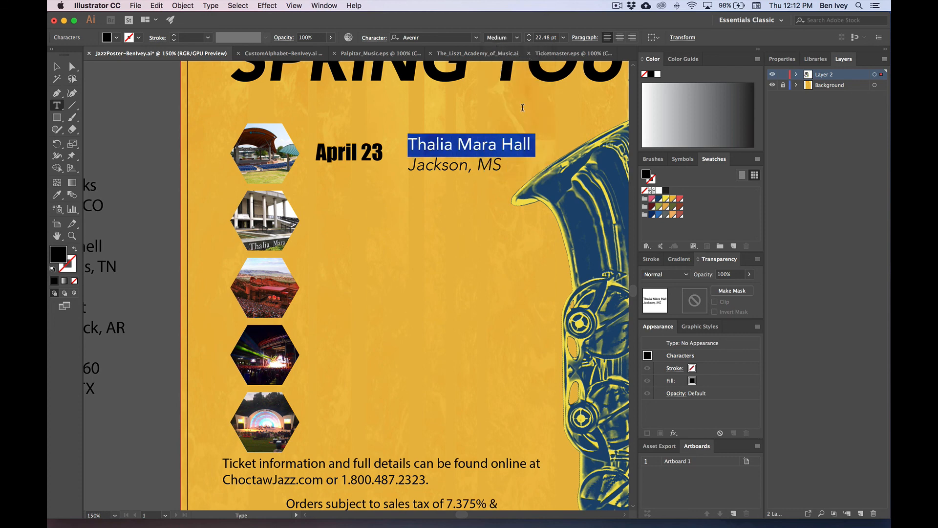
key(Escape)
click(96, 88)
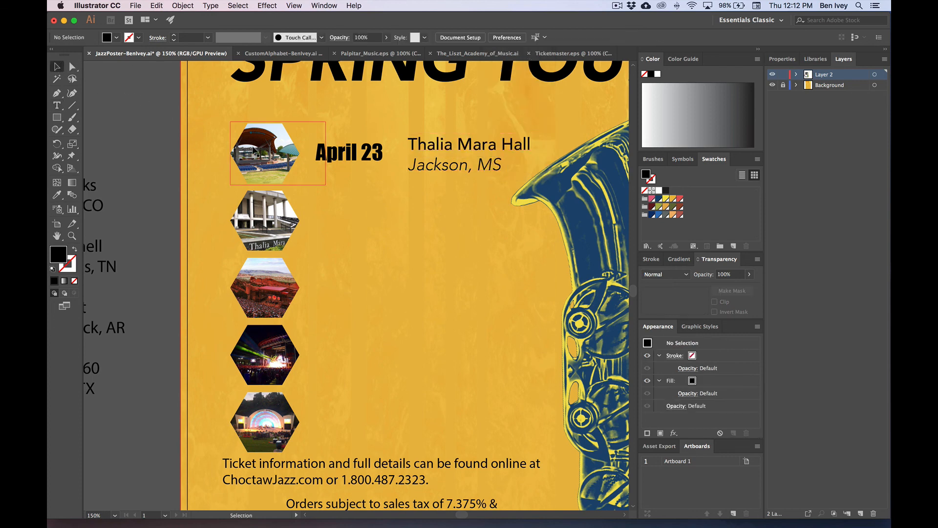
Step: Enlarge the April 23 date proportionally
click(346, 161)
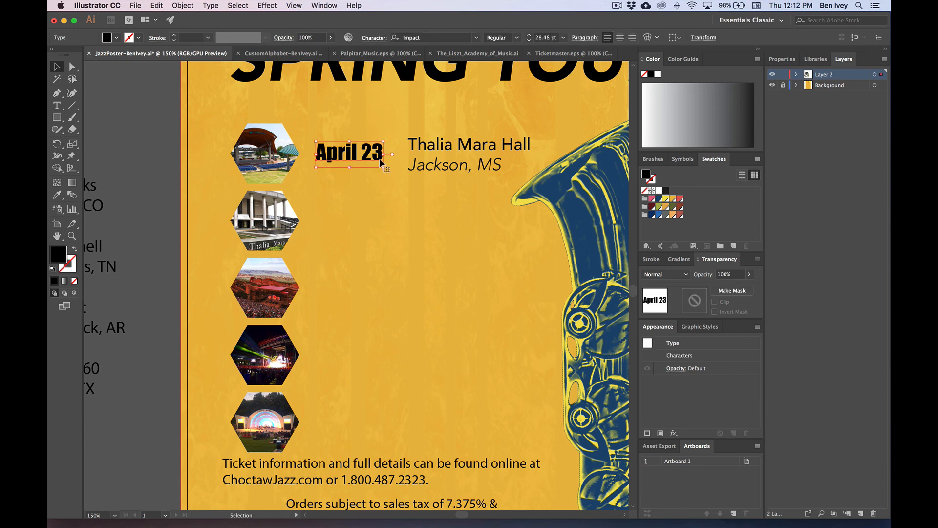
drag(383, 154, 396, 154)
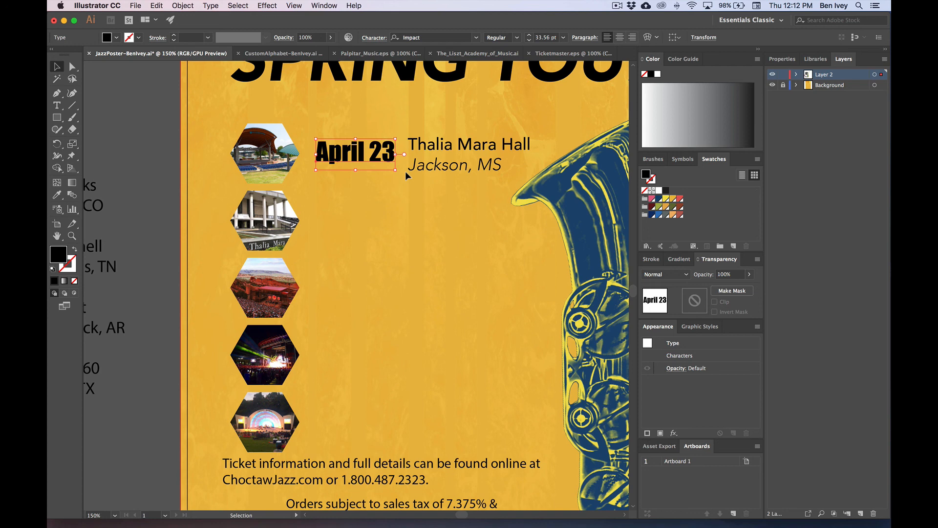
click(374, 181)
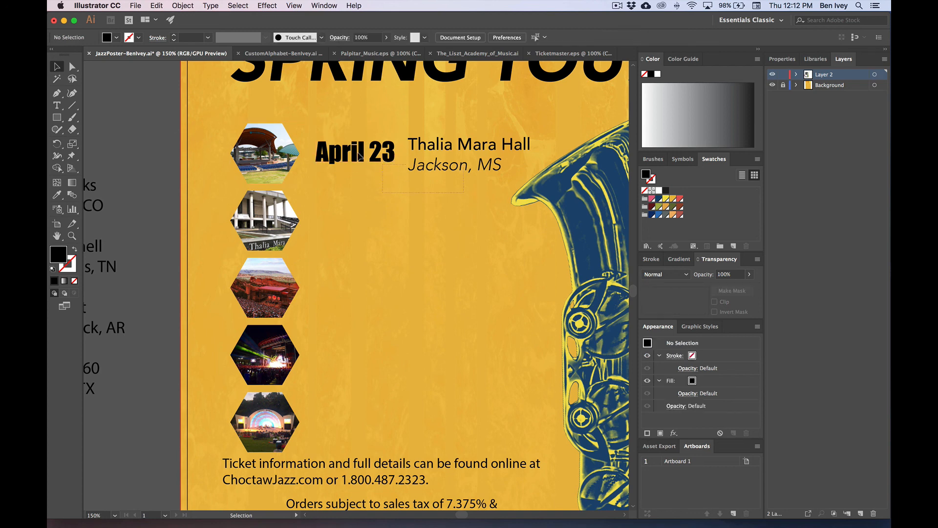
Step: Duplicate the April 23 / Thalia Mara Hall row beside the second hexagon, undoing the extra copies
drag(359, 155, 354, 153)
drag(443, 154, 438, 221)
key(super+d)
key(super+d)
key(super+d)
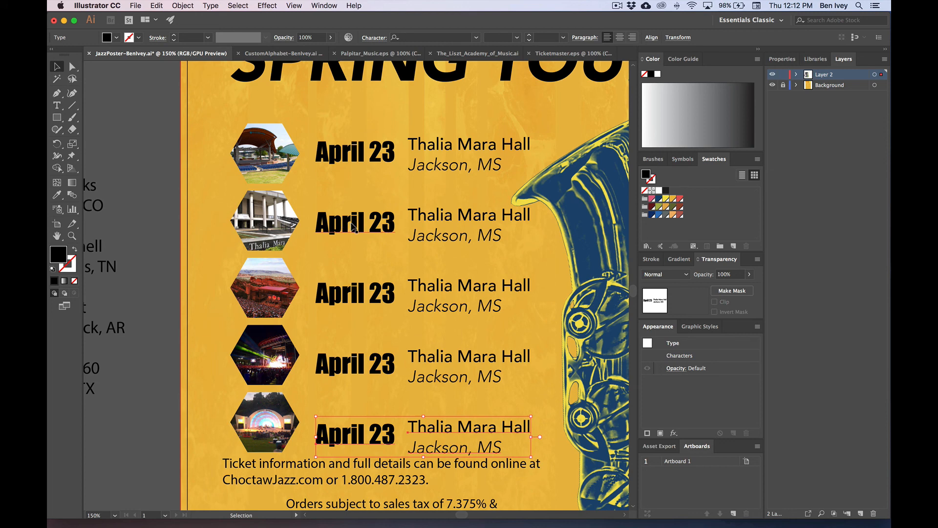
scroll(354, 225, left, 6)
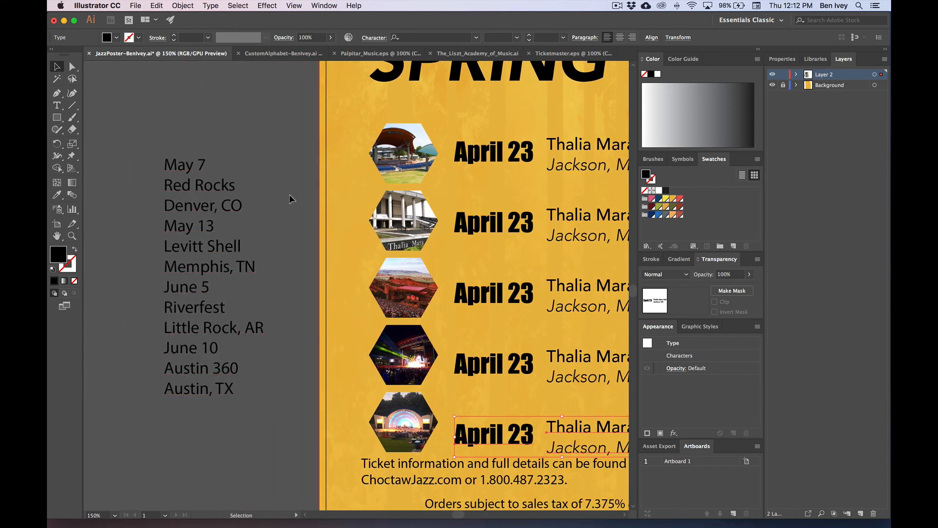
click(293, 168)
scroll(293, 168, right, 5)
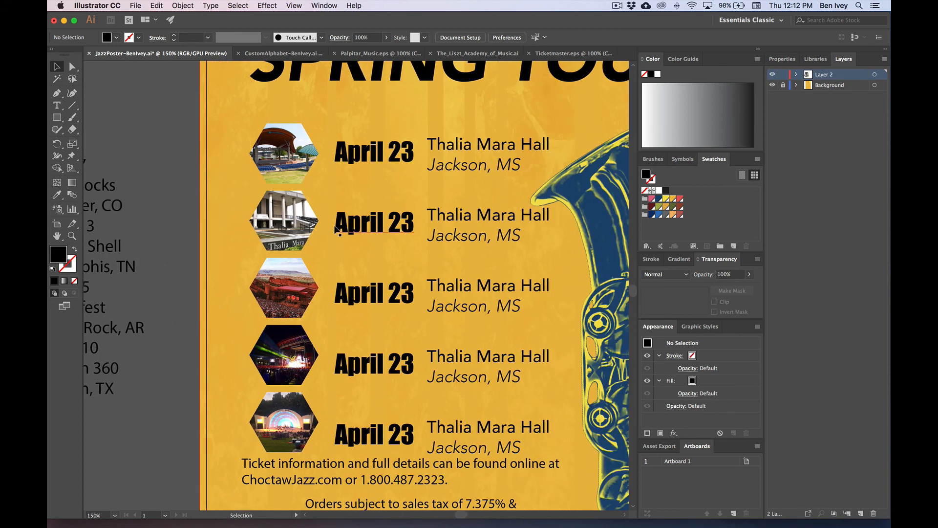
key(super+z)
key(super+z)
key(super+z)
key(super+z)
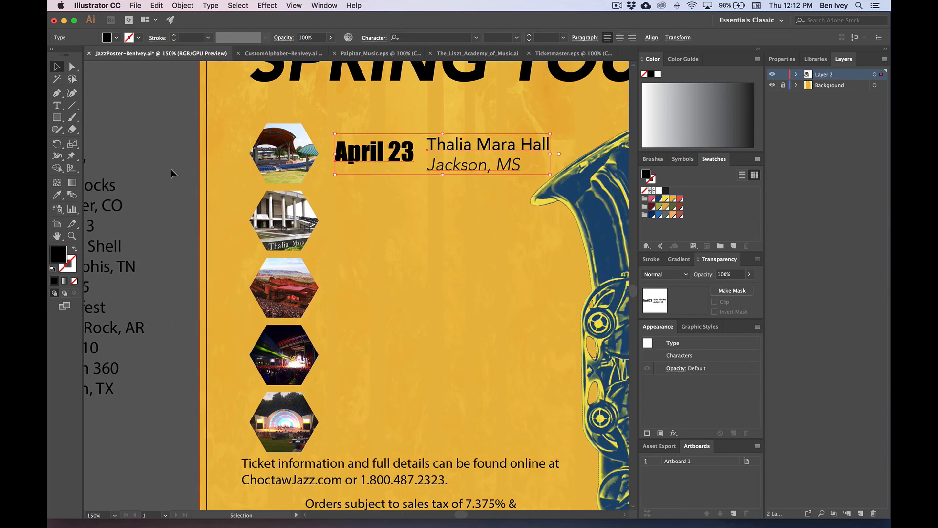
drag(376, 160, 368, 233)
scroll(189, 202, left, 3)
key(super+shift+a)
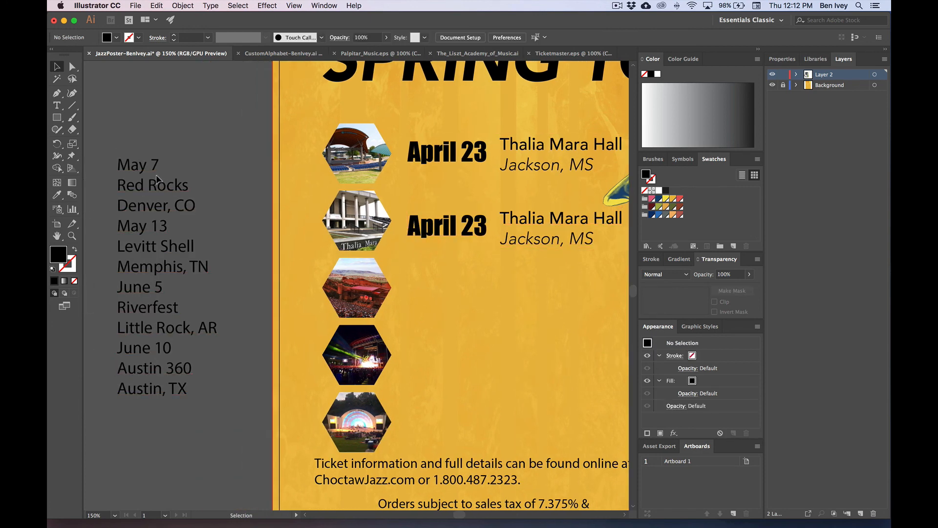
Step: Retype the second row's date as May 7 and its venue as Red Rocks
key(t)
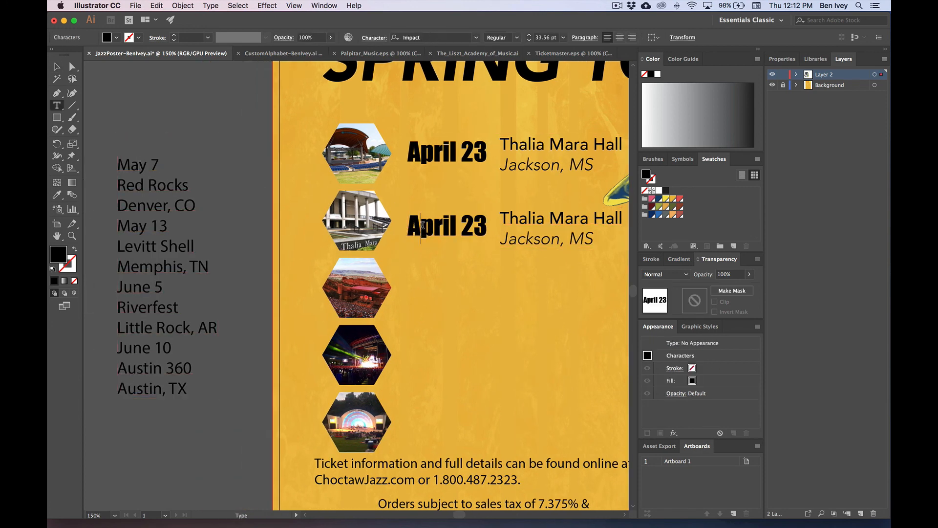
double_click(441, 235)
triple_click(441, 236)
text(May)
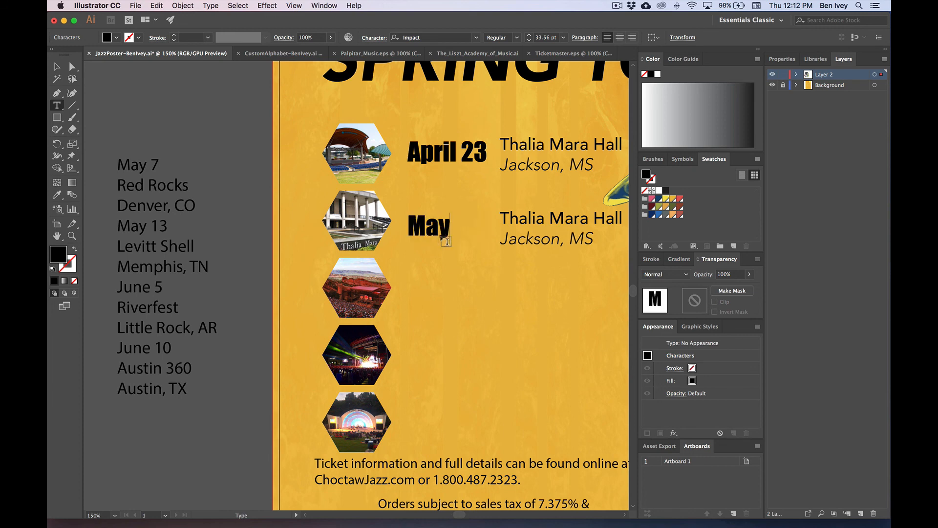
text( 7)
triple_click(510, 216)
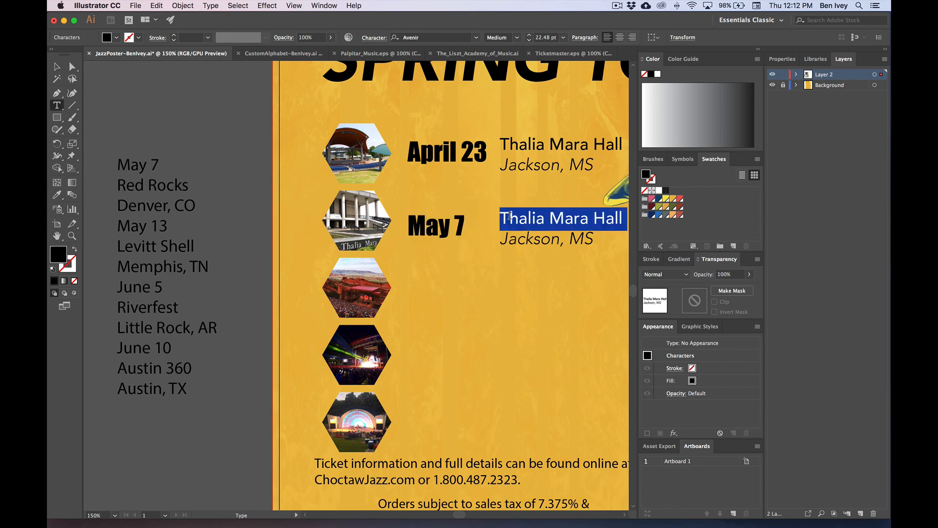
text(Red Rock)
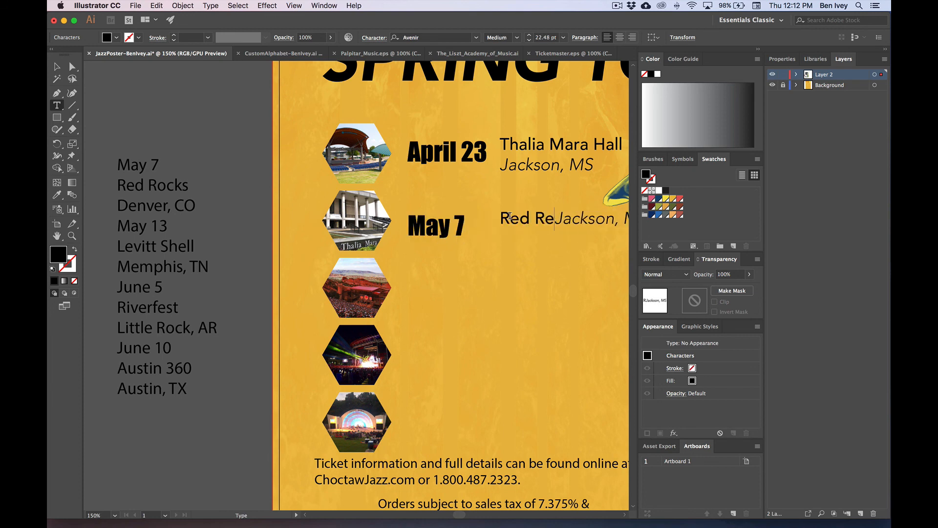
text(s)
Step: Put the city on its own line and change it to Denver, CO
key(Return)
key(shift+End)
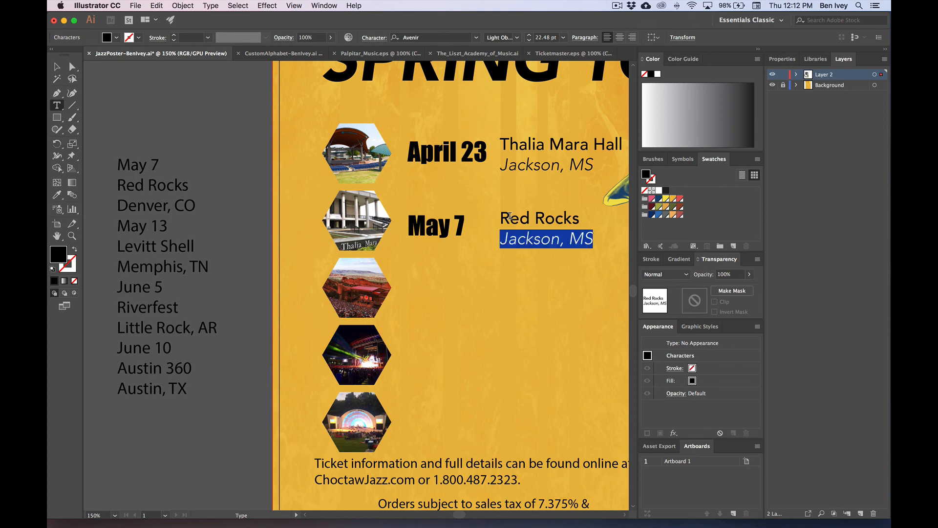
text(C)
key(BackSpace)
text(Dewnv)
key(BackSpace)
key(BackSpace)
key(BackSpace)
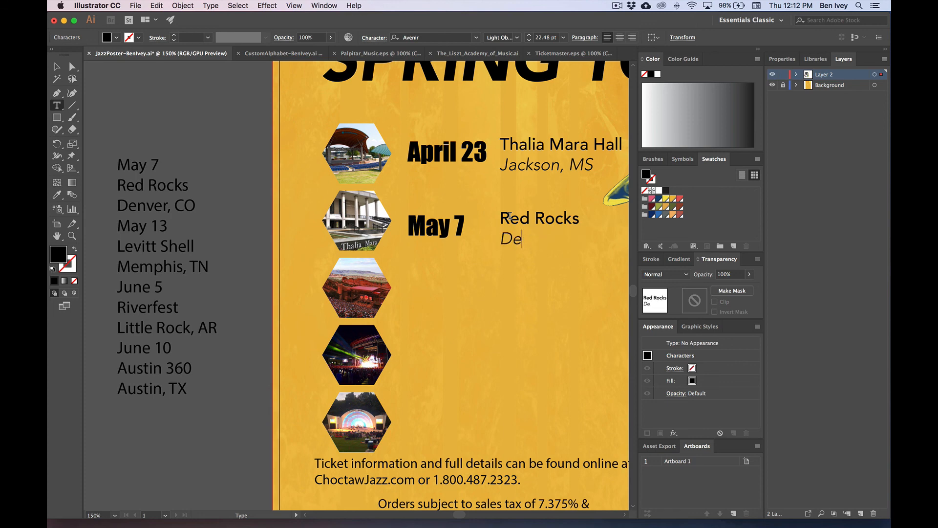
text(nver, CoO)
key(BackSpace)
key(BackSpace)
text(O)
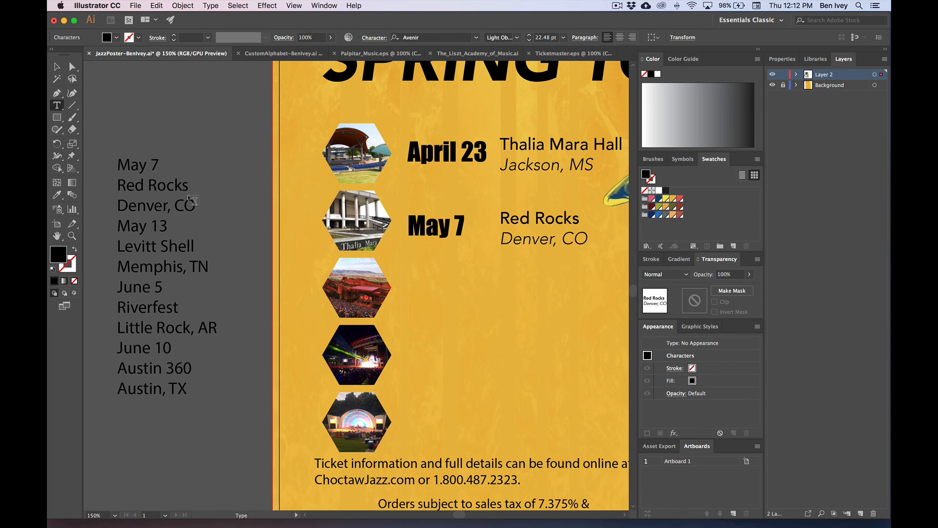
Step: Delete the used May 7 lines from the side list and select the May 7 and Red Rocks texts
drag(194, 206, 113, 162)
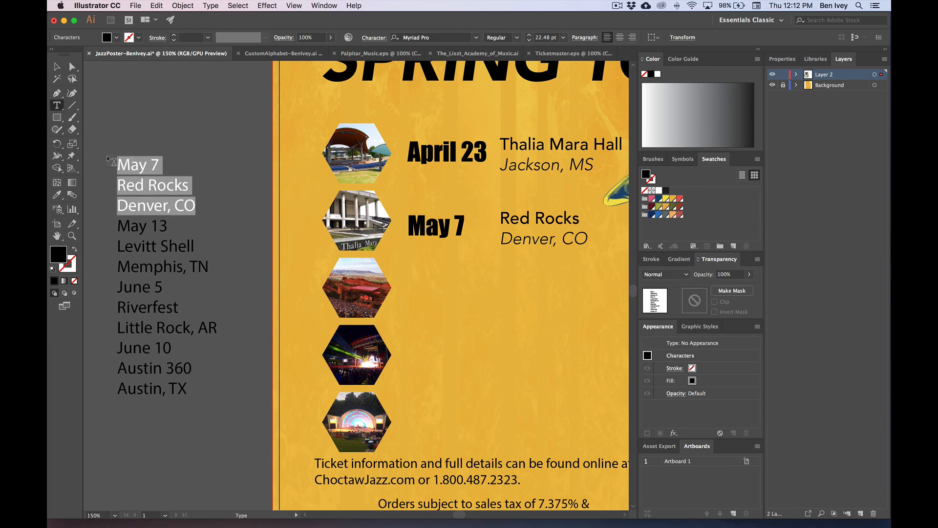
key(BackSpace)
click(57, 67)
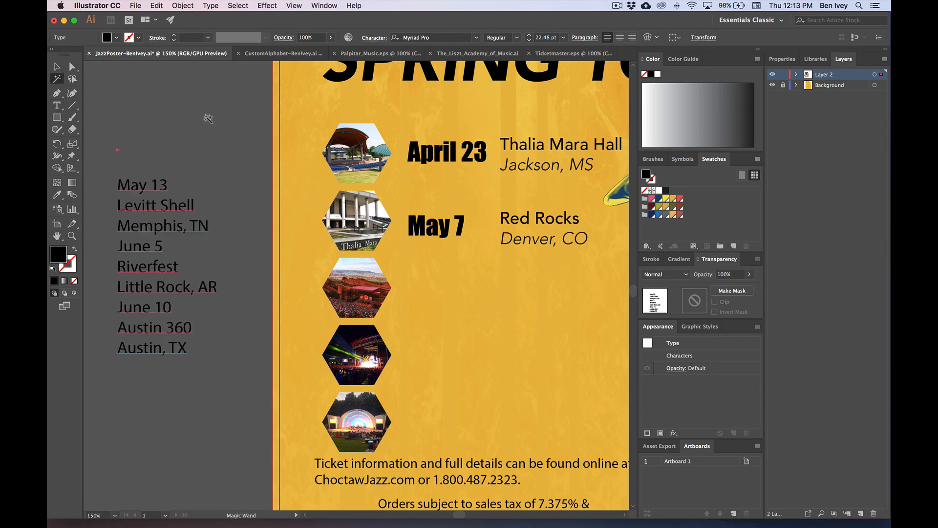
click(454, 227)
shift+click(519, 244)
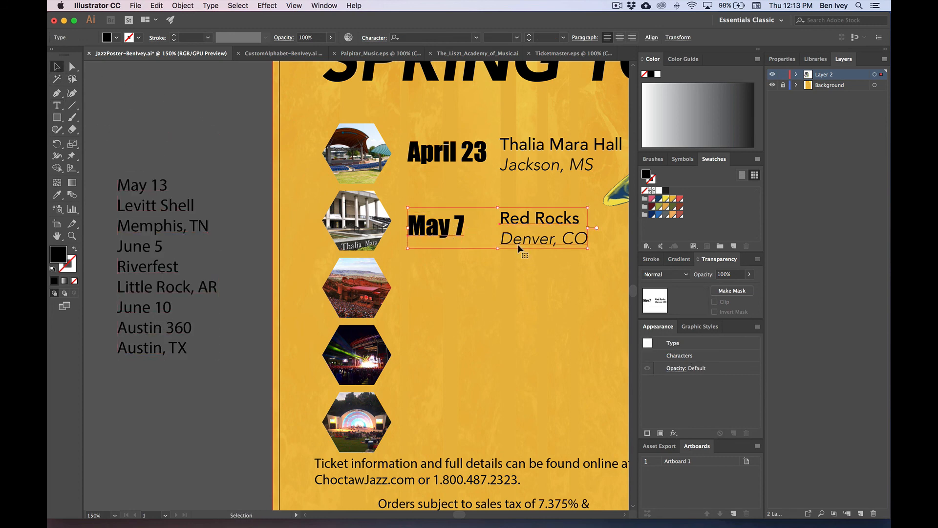
Step: Copy the text into row three and change it to May 13, Levitt Shell, Memphis, TN
drag(519, 247, 509, 296)
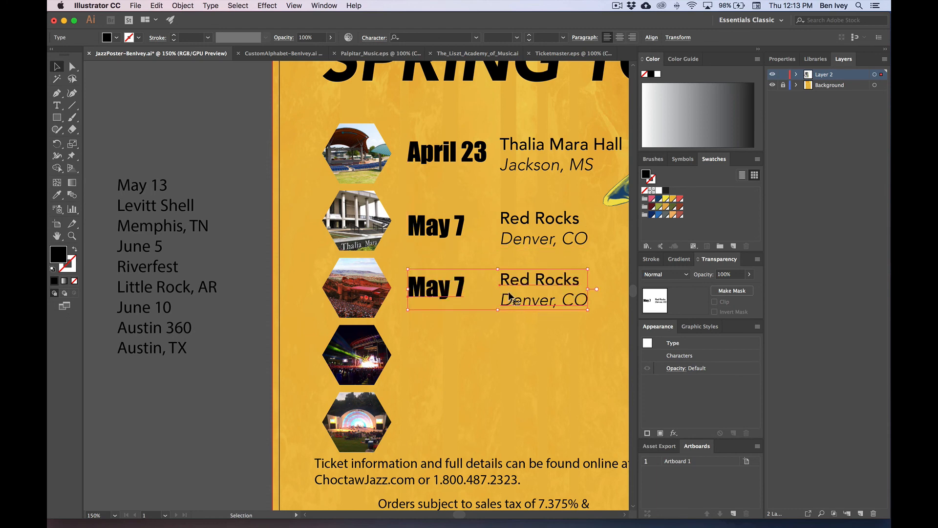
double_click(442, 290)
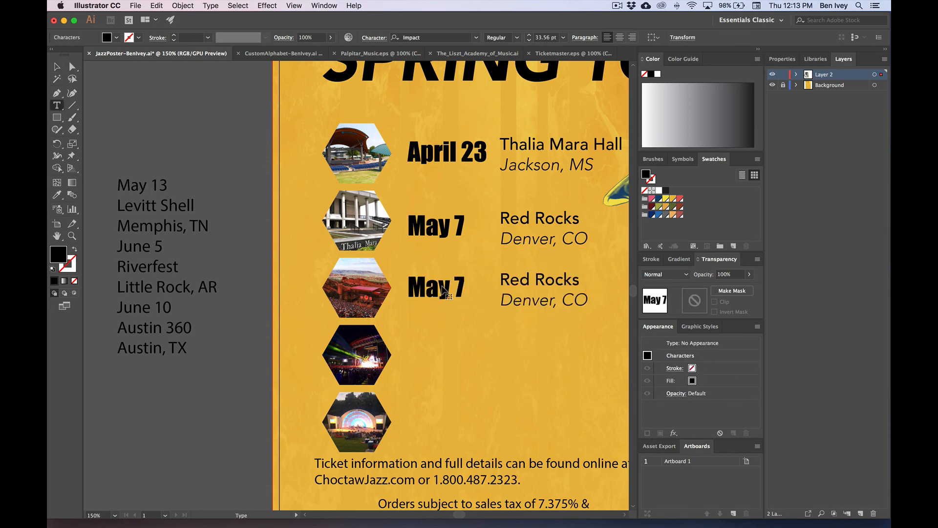
click(464, 289)
key(BackSpace)
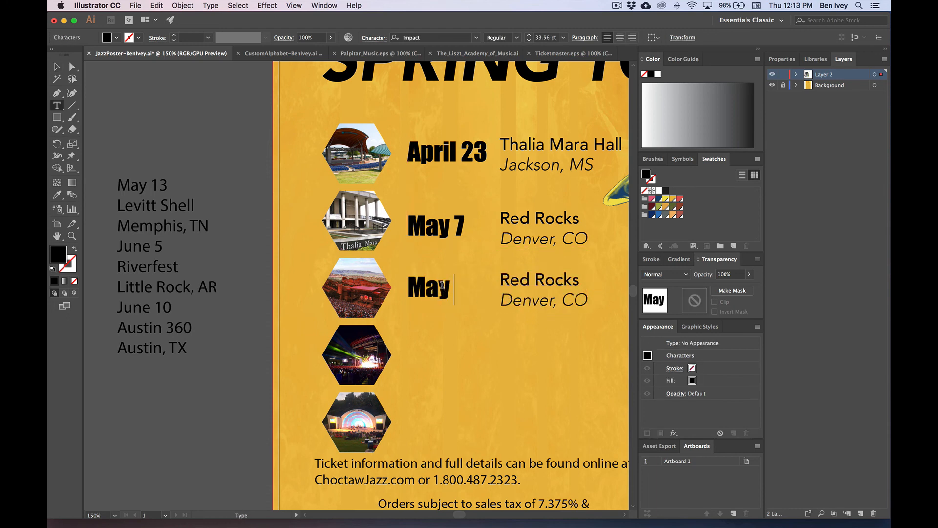
text(13)
triple_click(528, 277)
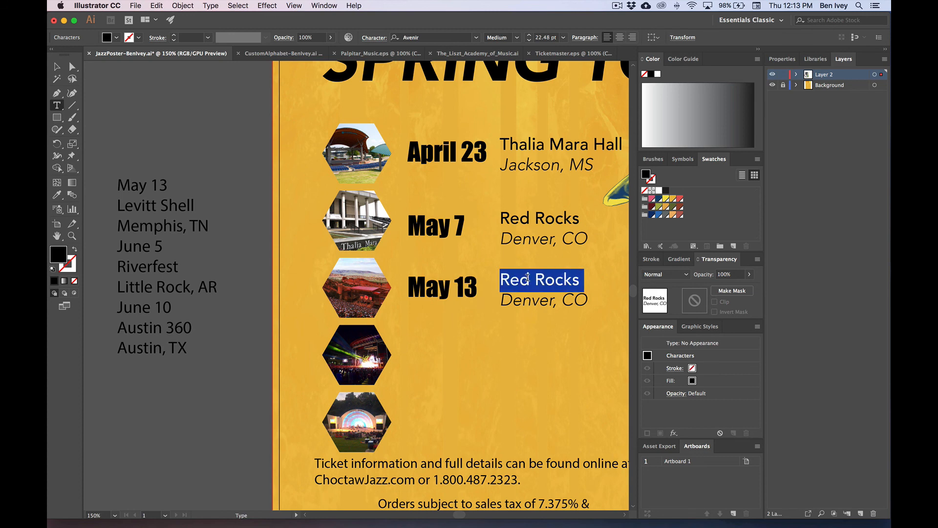
text(Levitt ShellDenve)
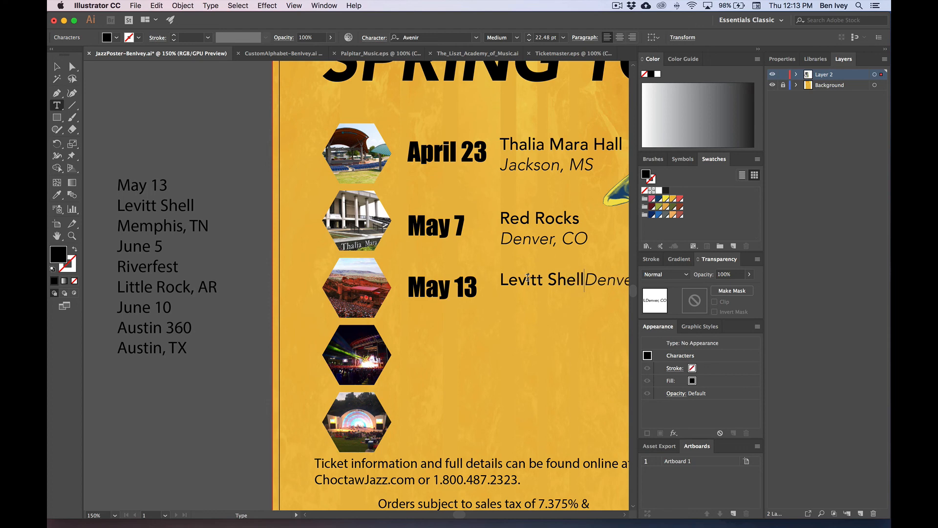
key(Return)
triple_click(586, 299)
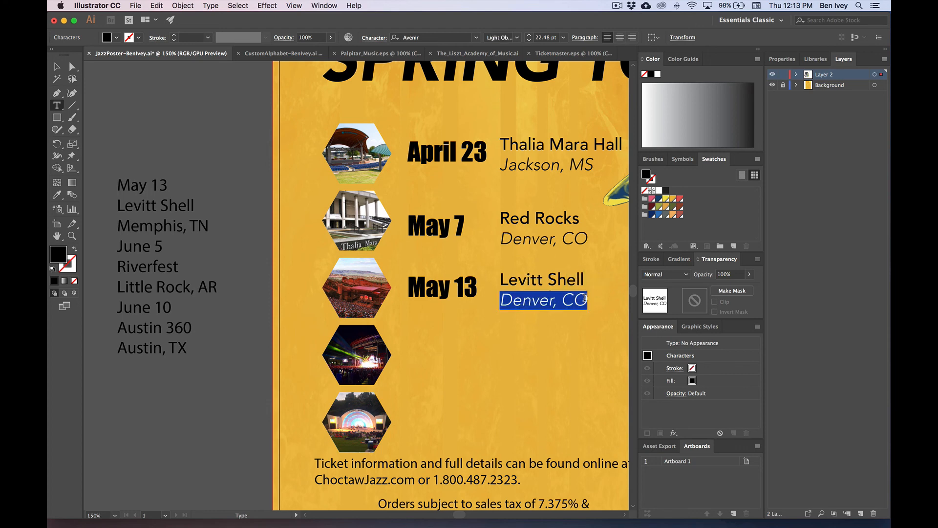
text(Memph)
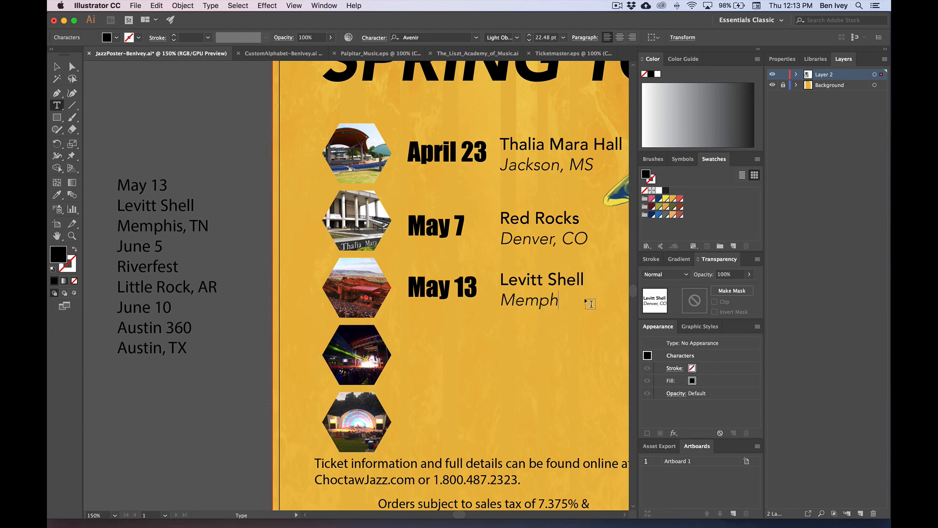
text(is, TN)
Step: Delete the used May 13 lines from the side text list
scroll(442, 219, right, 1)
drag(199, 224, 113, 171)
key(BackSpace)
key(BackSpace)
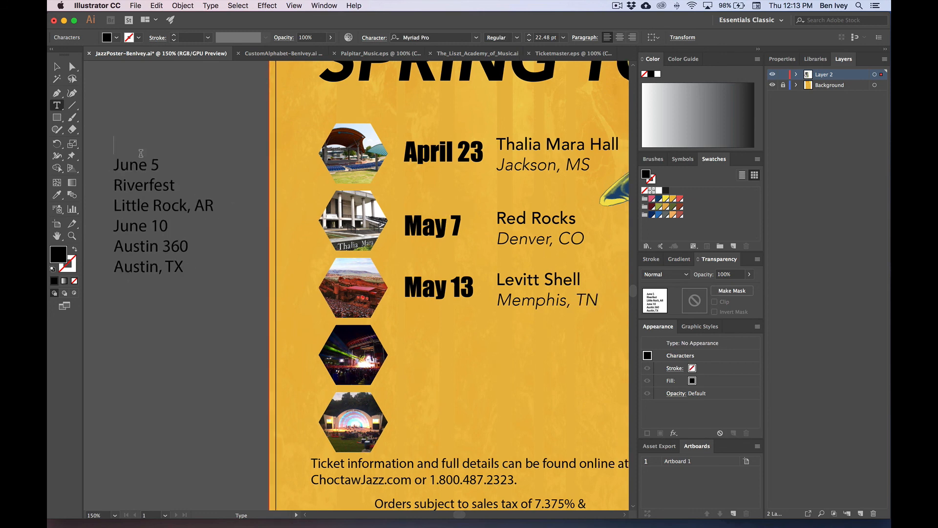
Step: Copy row three's text into row four and change it to June 5, Riverfest, 'LittlerRock'
click(57, 67)
click(418, 278)
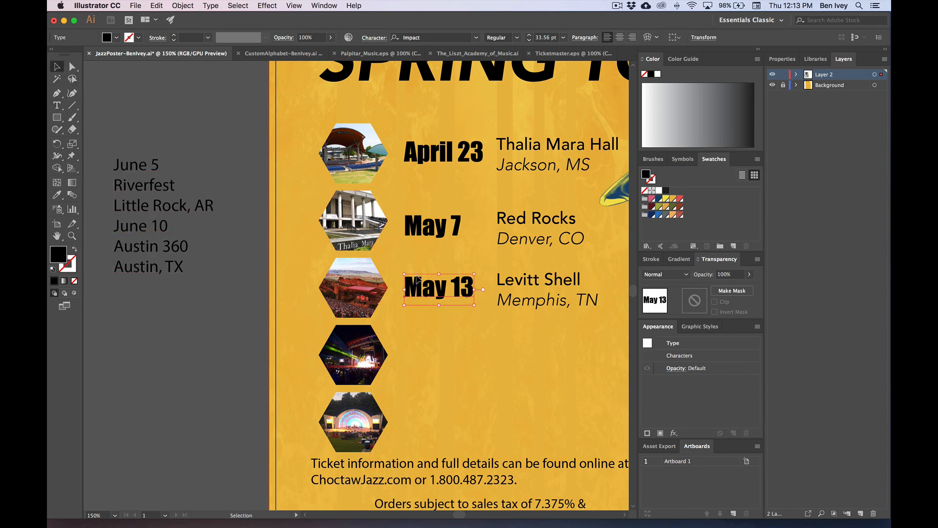
shift+click(513, 293)
drag(513, 293, 513, 357)
double_click(439, 351)
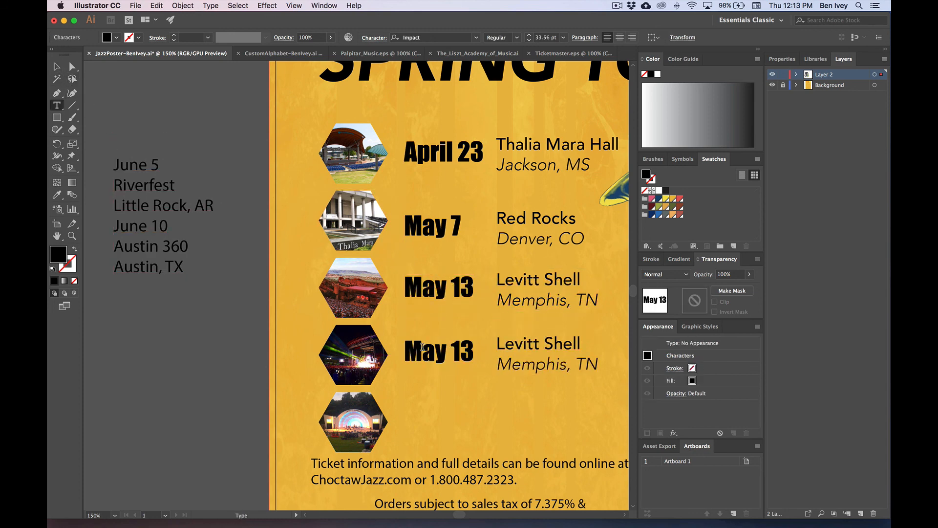
triple_click(430, 350)
text(June 5)
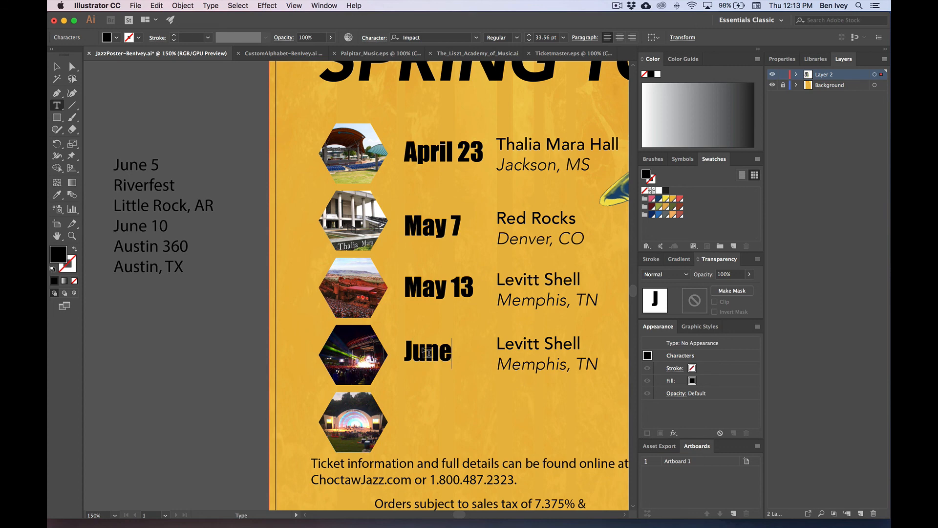
triple_click(547, 345)
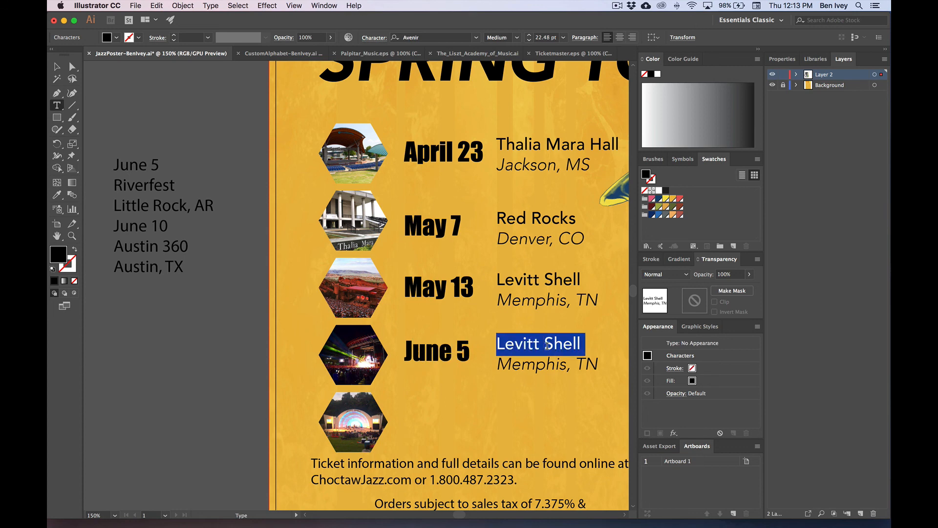
text(RiverfestMemphi)
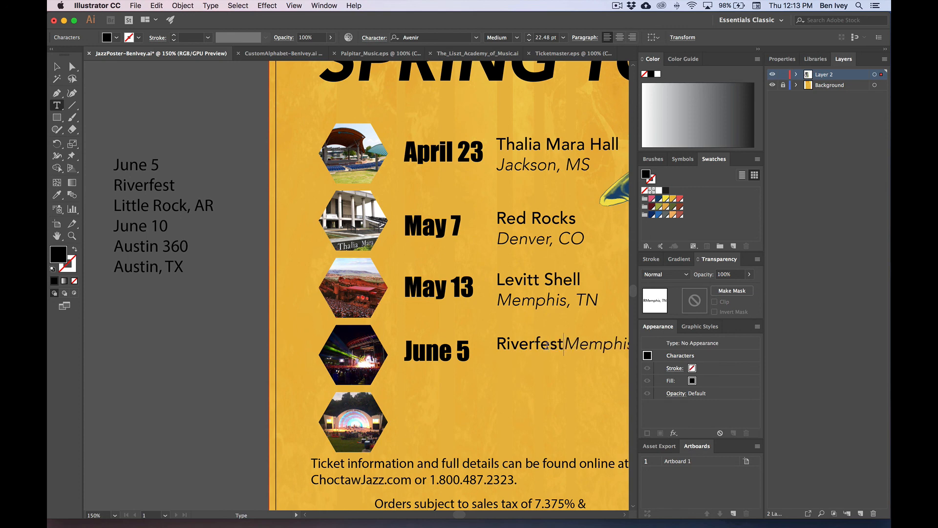
key(Return)
key(shift+Down)
text(Litt)
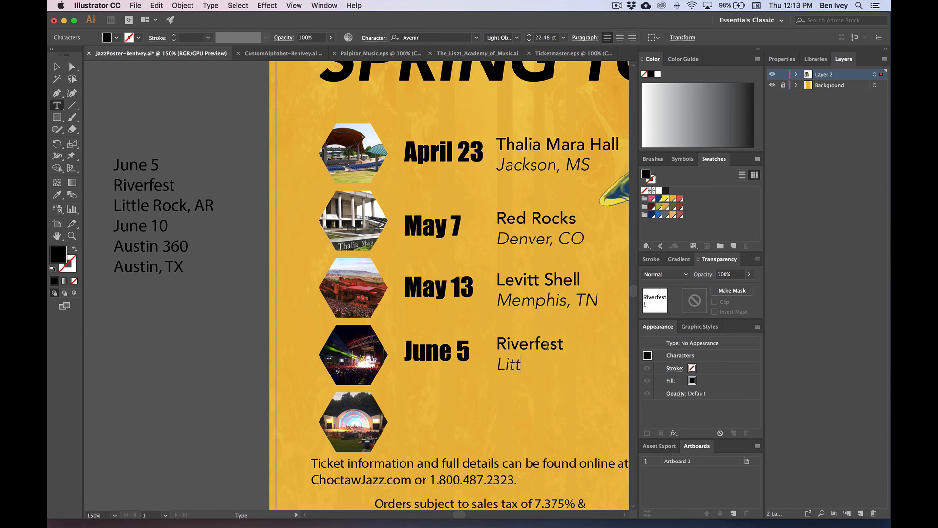
text(lerRock, AR)
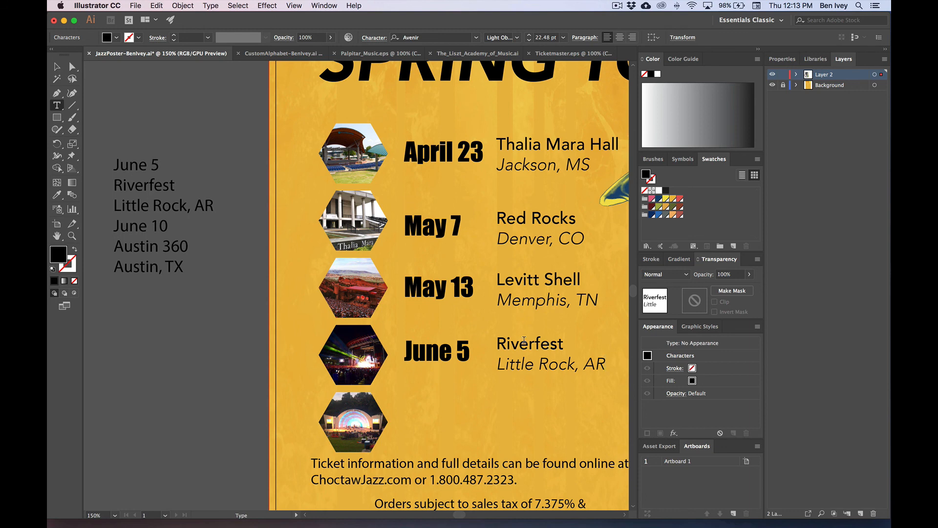
Step: Copy row four's text into row five and change the date to June 10
click(56, 70)
shift+click(429, 360)
drag(429, 364, 428, 423)
key(t)
triple_click(428, 421)
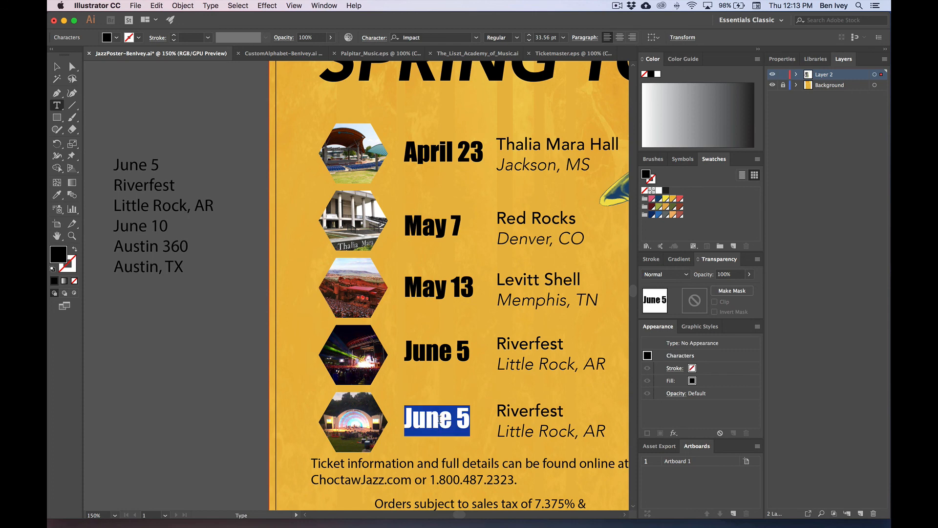
click(429, 421)
key(BackSpace)
text(10)
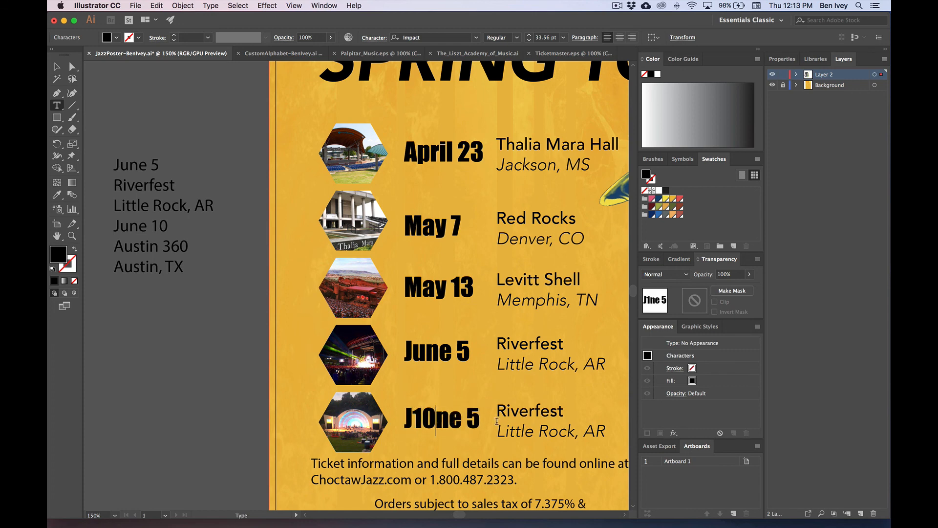
key(super+a)
text(June )
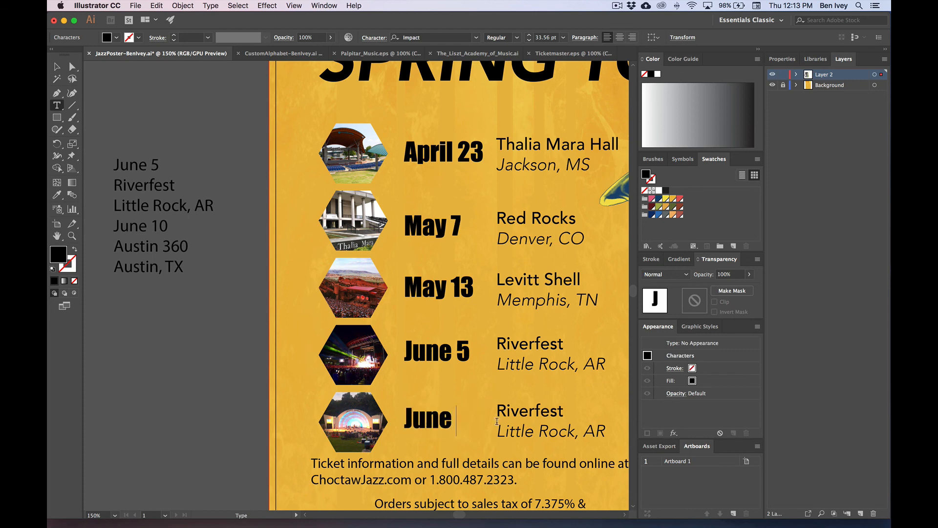
text(10)
Step: Make row five's venue Austin360 with city Austin, TX, and delete the stray text frame
double_click(508, 414)
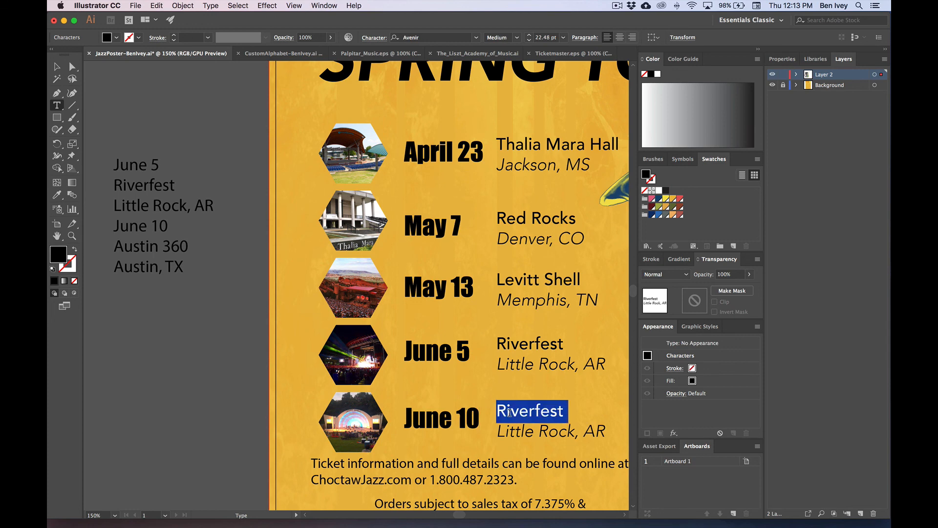
text(Austin Little Rock)
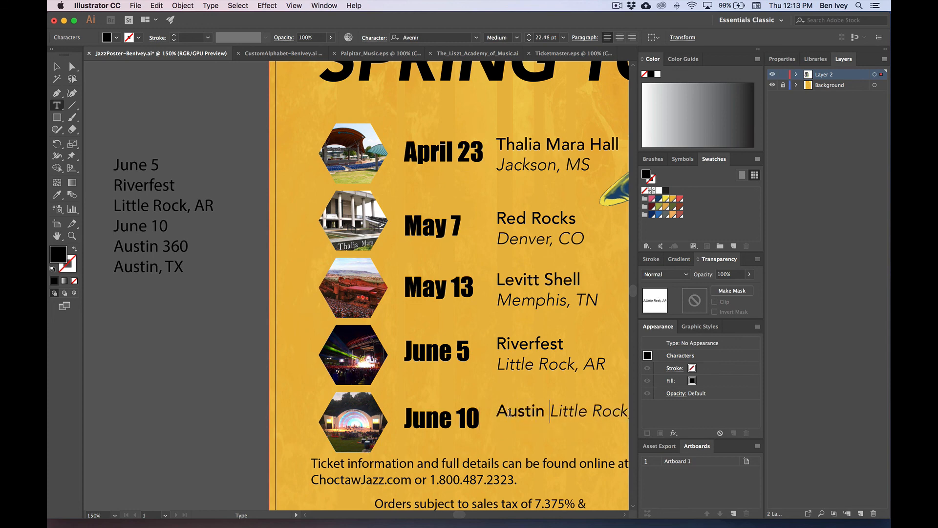
key(BackSpace)
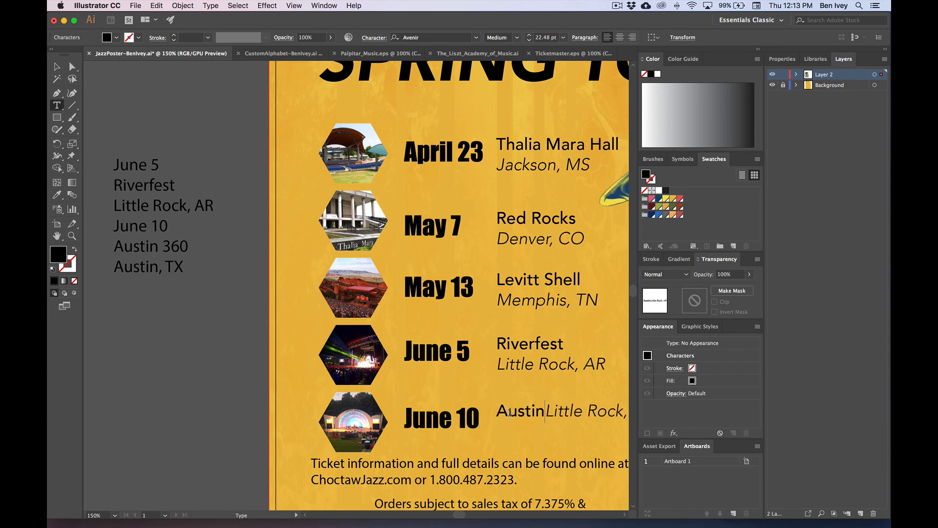
text(360)
key(Return)
key(shift+Down)
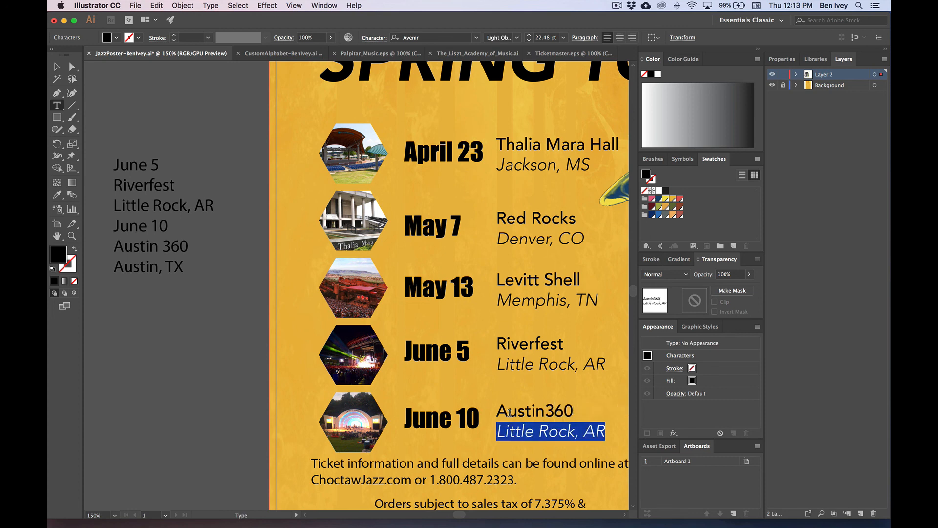
text(Austin,)
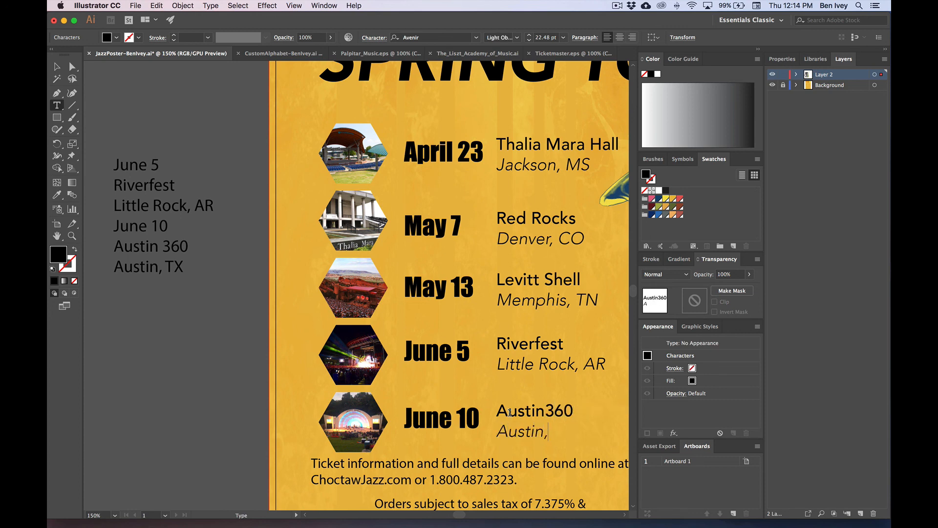
text( TX)
key(Escape)
key(Delete)
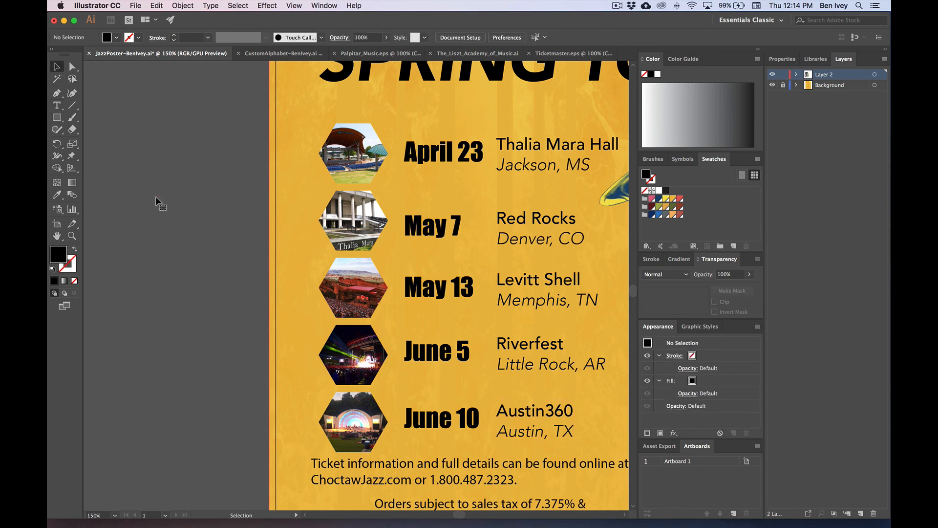
Step: Group the photo and text of each date row, April 23 through June 10
scroll(156, 197, right, 2)
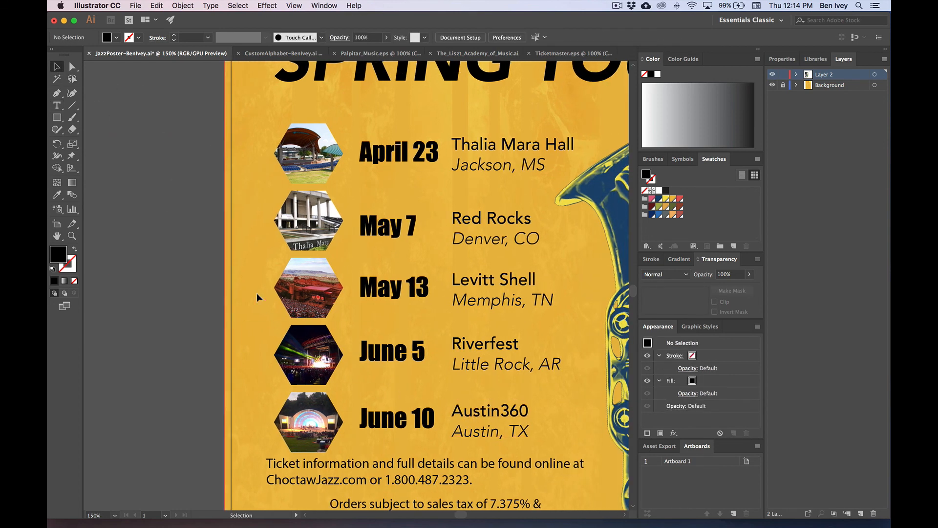
key(super+0)
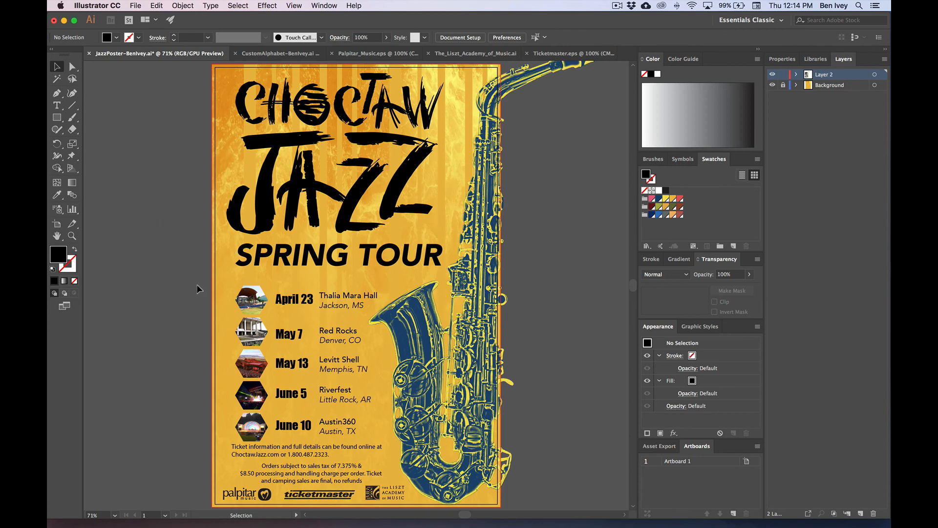
click(331, 305)
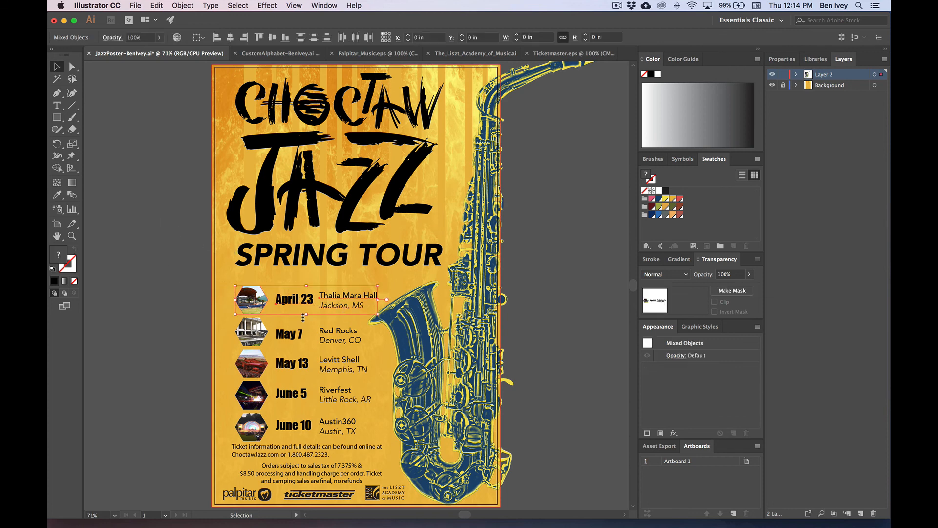
key(super+equal)
key(super+equal)
drag(300, 315, 332, 242)
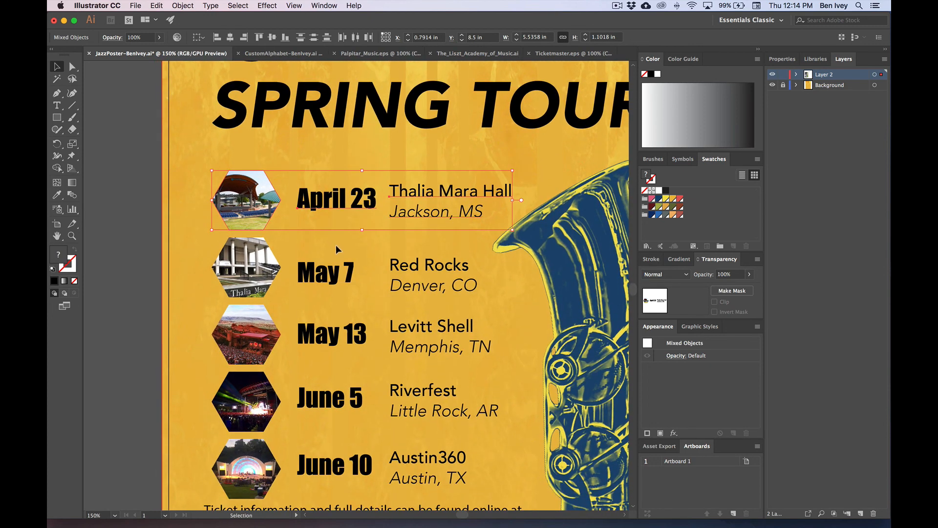
drag(204, 160, 414, 208)
key(super+g)
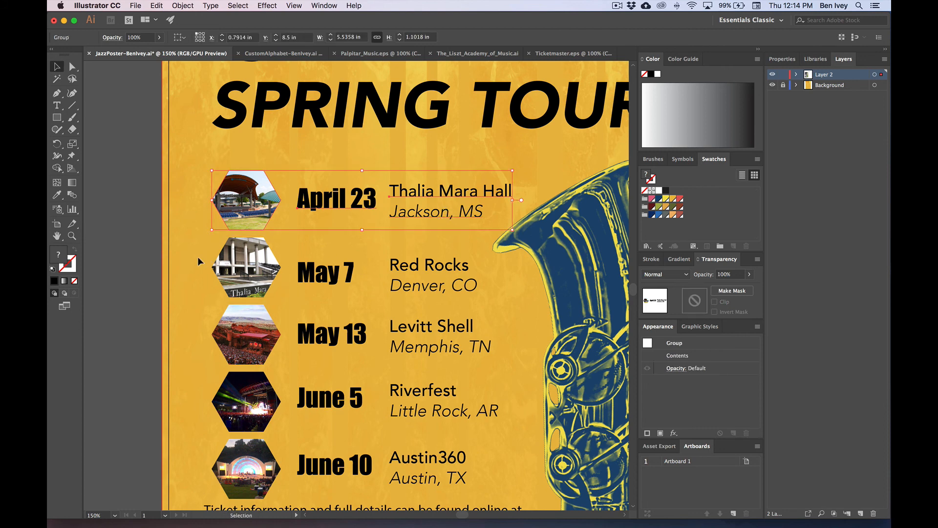
drag(197, 256, 349, 288)
drag(189, 323, 335, 352)
key(super+g)
drag(350, 411, 351, 414)
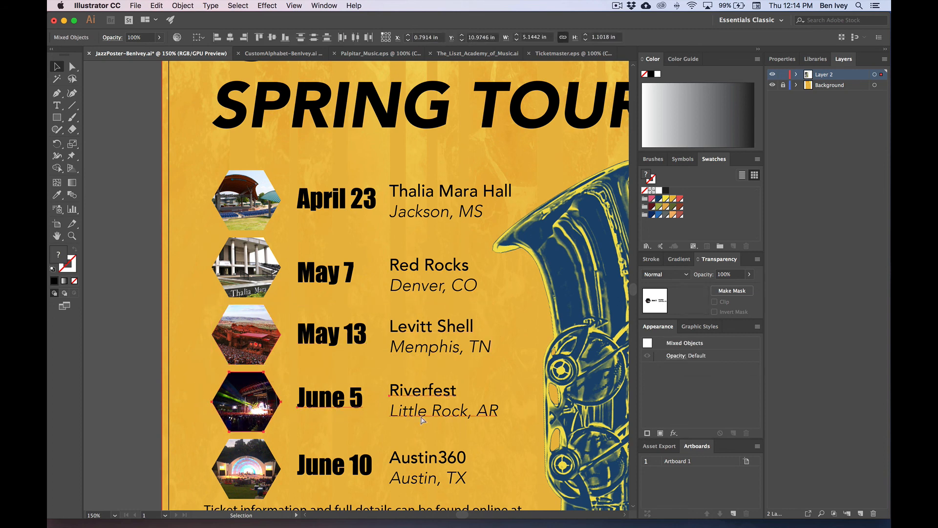
key(super+g)
drag(326, 473, 380, 476)
key(super+g)
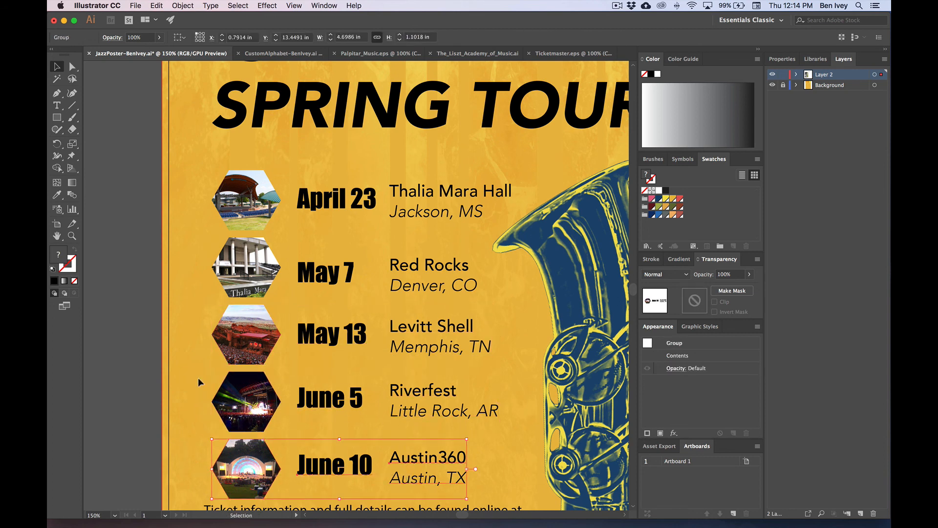
Step: Nudge the April 23 row up and vertically distribute all five row groups evenly
click(254, 218)
key(shift+Up)
key(shift+Up)
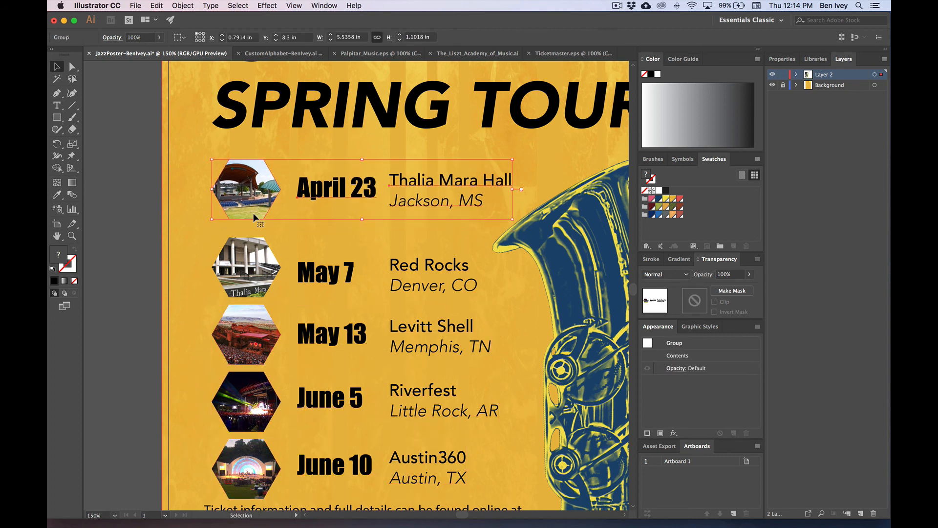
shift+click(255, 263)
shift+click(241, 326)
shift+click(244, 401)
shift+click(244, 467)
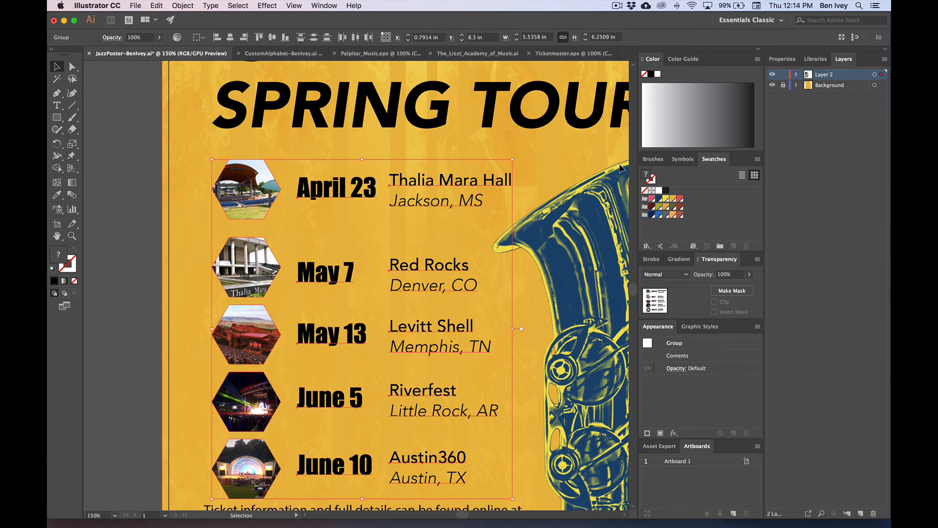
click(313, 37)
click(173, 212)
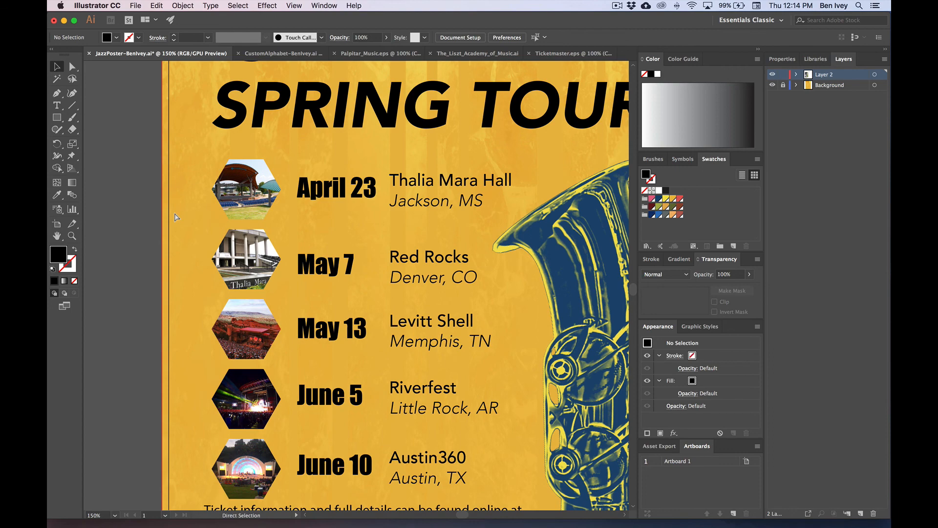
key(super+0)
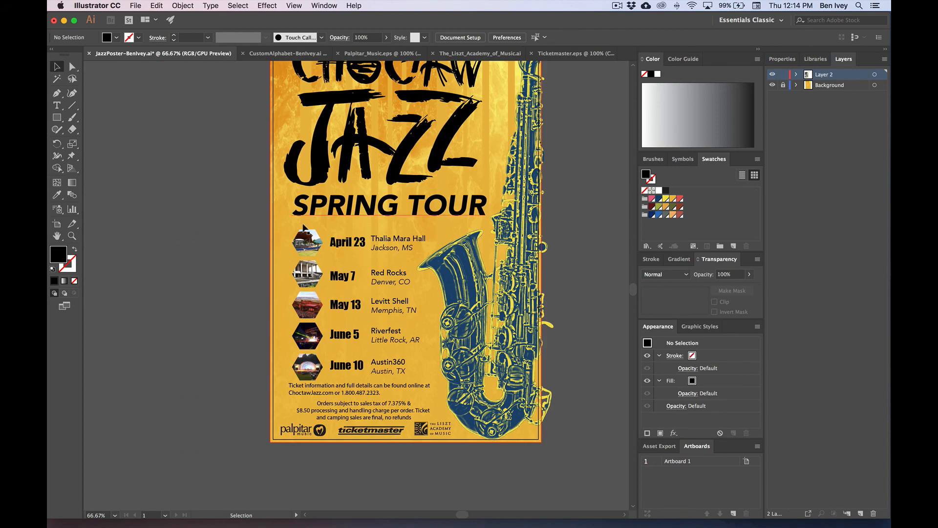
Step: Center-align the ticket paragraph, move it beneath the hexagon rows, and enlarge it to 18.67 pt
scroll(303, 227, up, 1)
scroll(304, 227, down, 3)
key(super+equal)
key(super+equal)
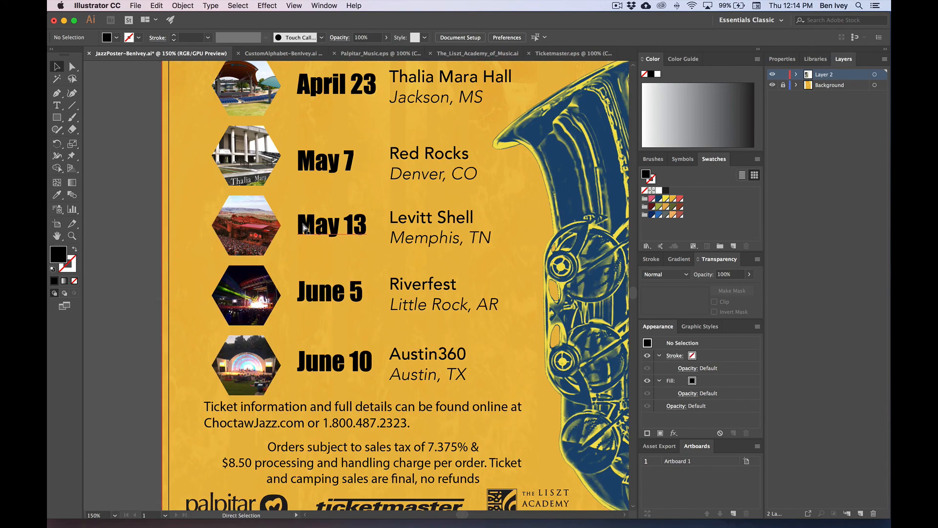
scroll(318, 178, down, 5)
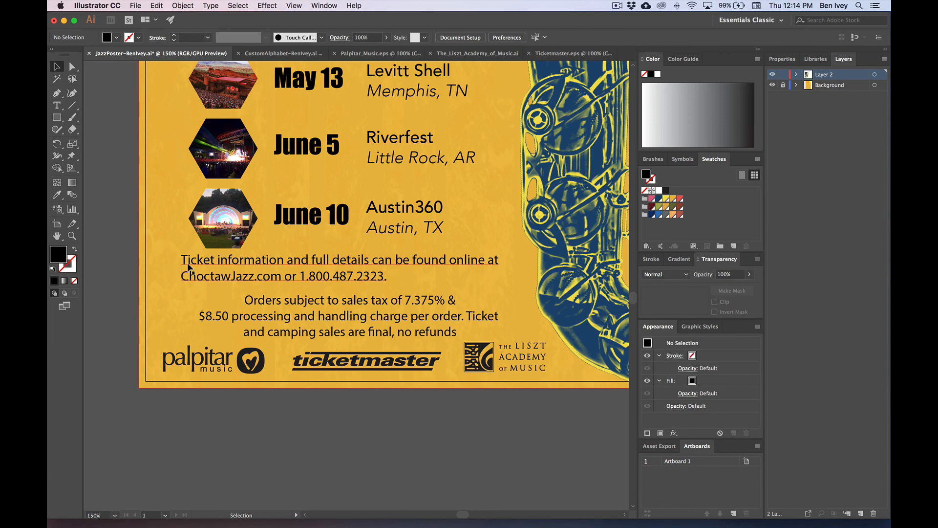
key(t)
triple_click(231, 276)
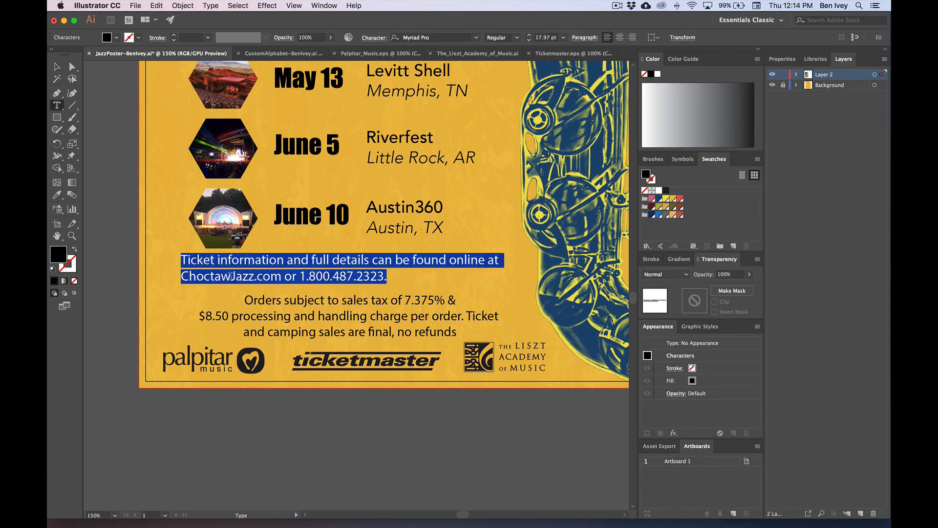
click(619, 37)
key(Escape)
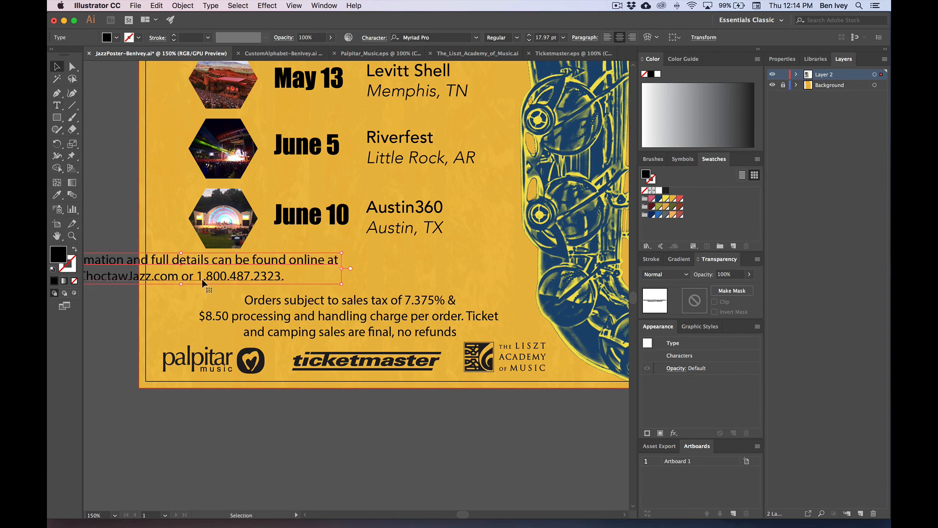
drag(105, 279, 264, 279)
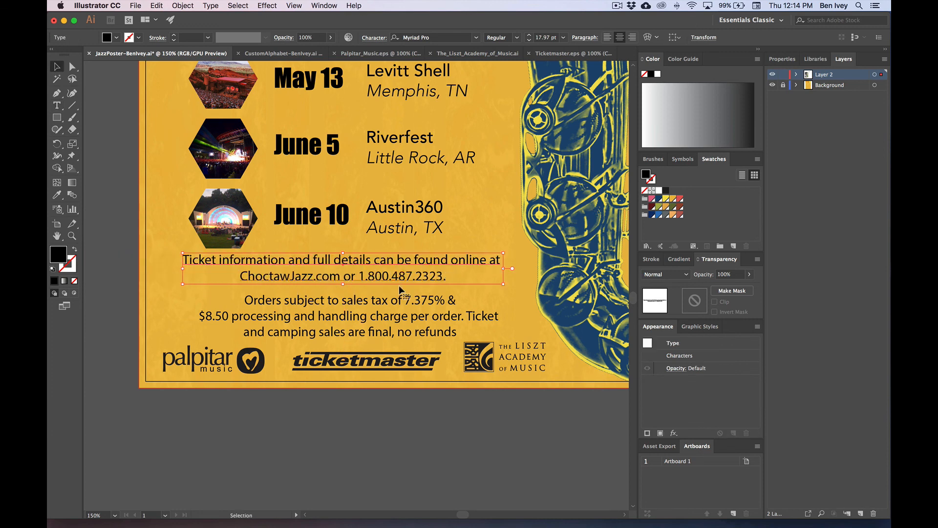
drag(502, 284, 516, 289)
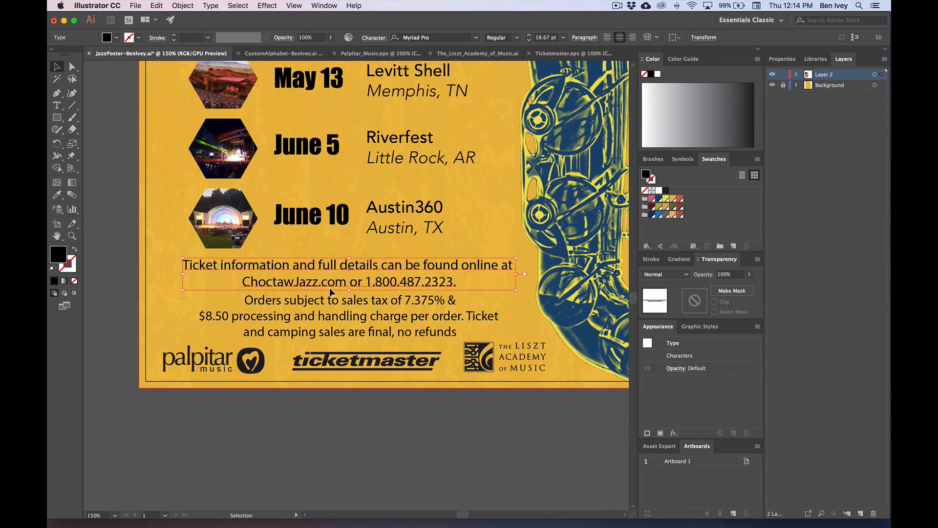
Step: Set the whole ticket-information paragraph in the Avenir font
double_click(277, 287)
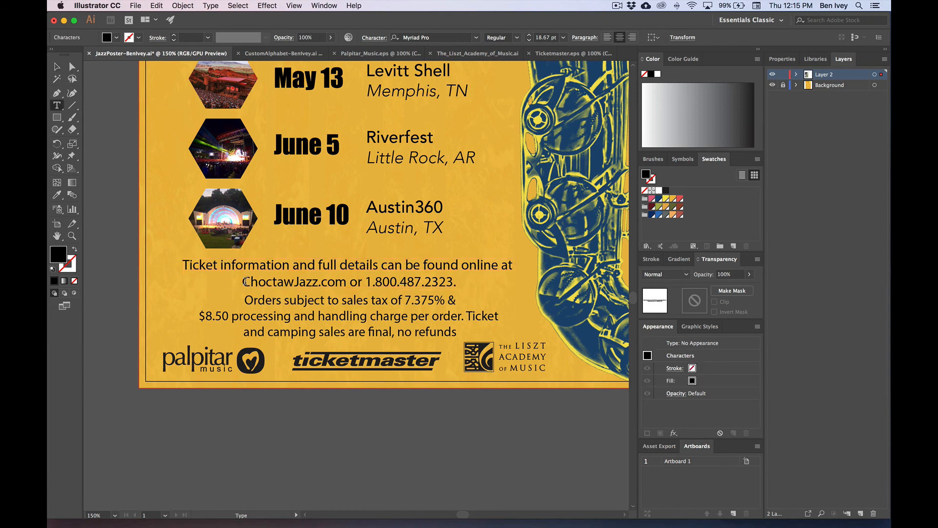
drag(245, 282, 463, 285)
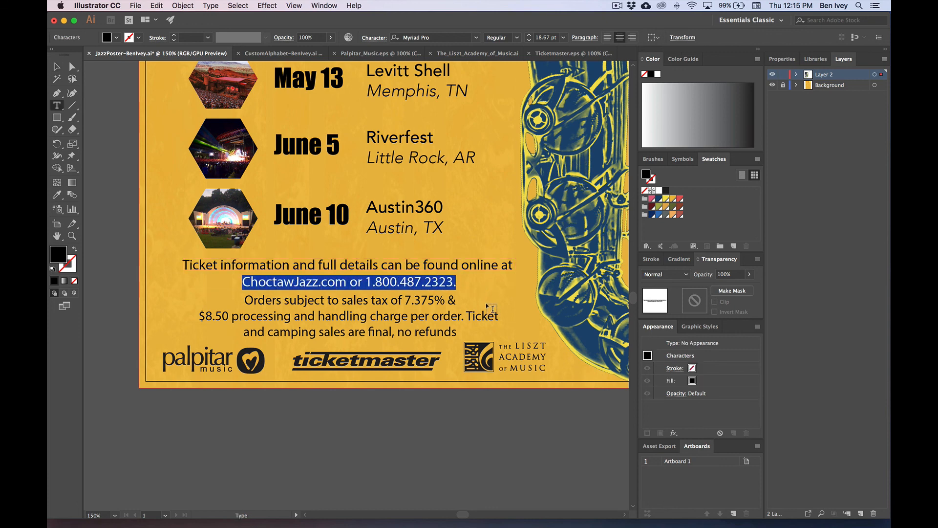
click(339, 282)
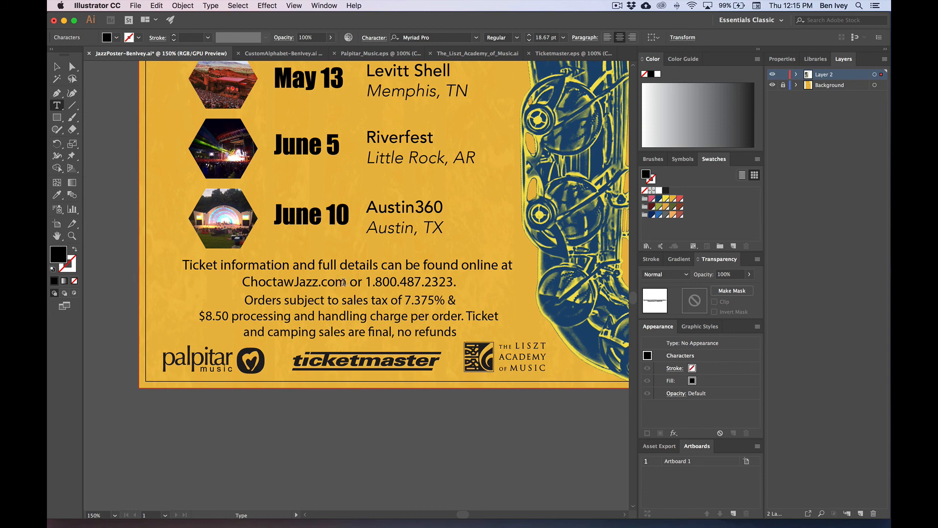
drag(343, 282, 237, 280)
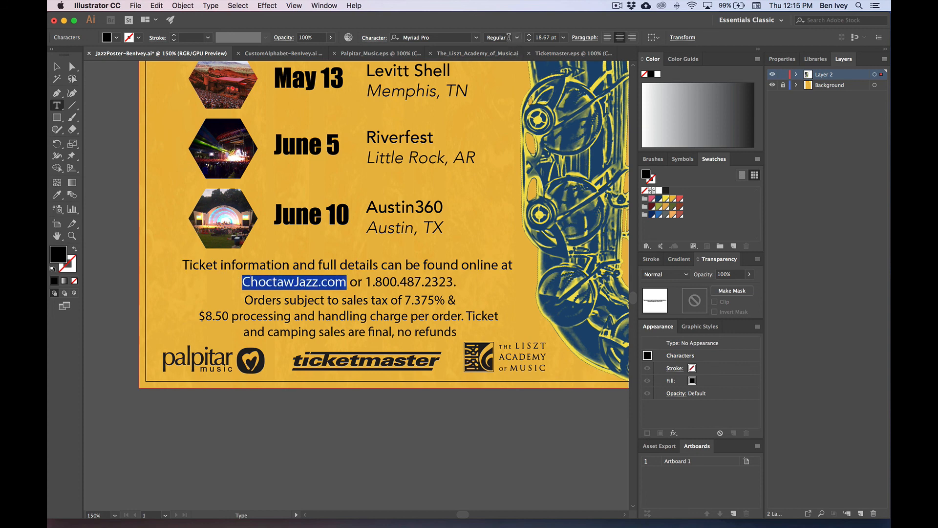
click(451, 37)
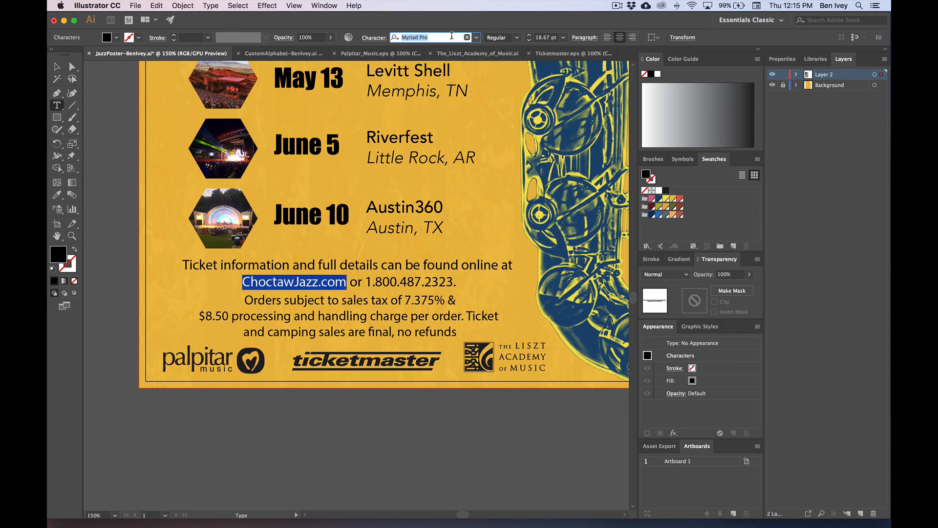
triple_click(389, 267)
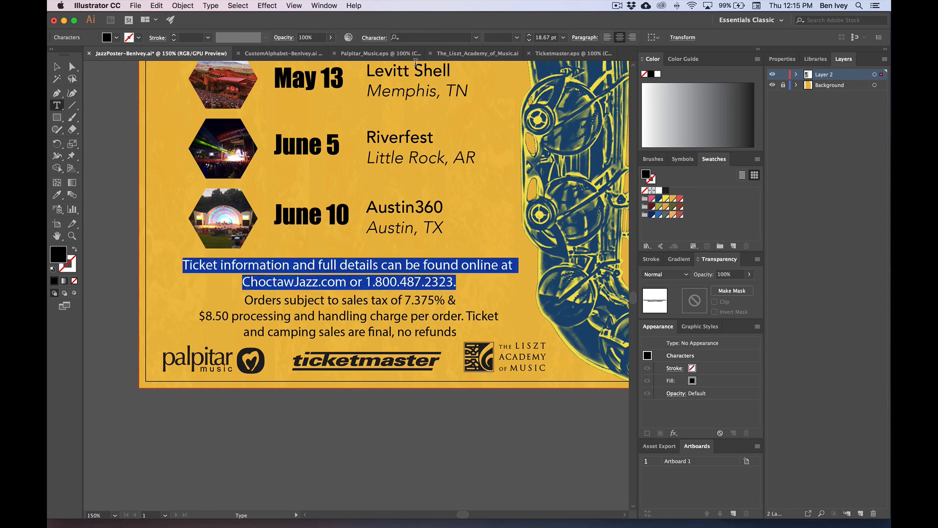
click(423, 38)
text(Avenir)
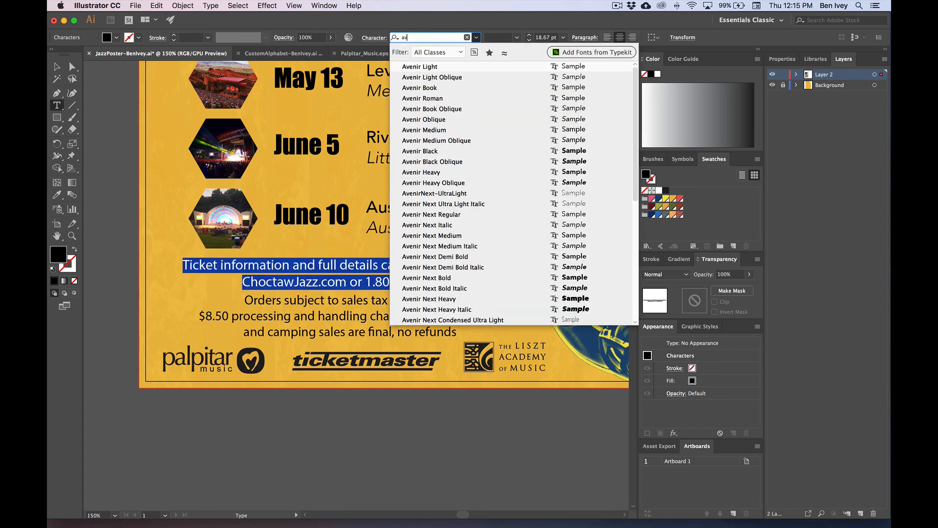
key(Return)
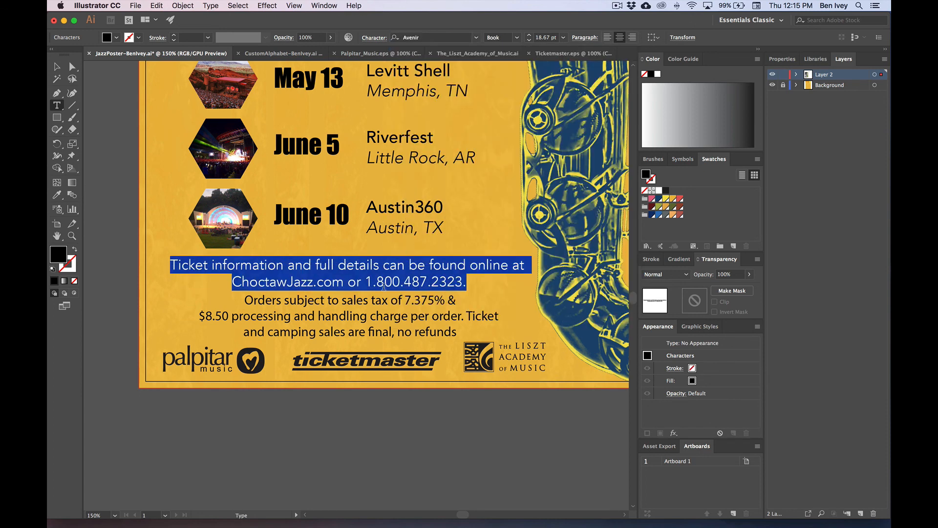
click(297, 282)
drag(242, 283, 343, 282)
click(517, 38)
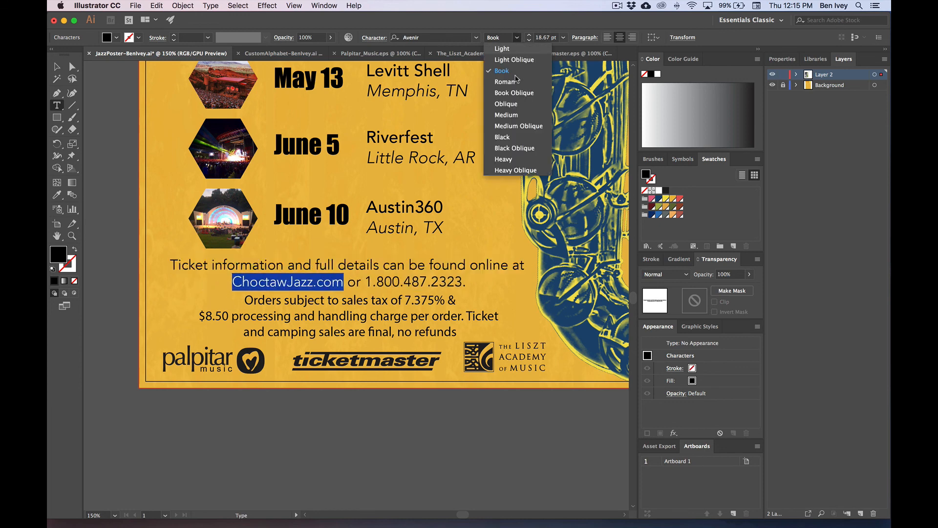
click(535, 146)
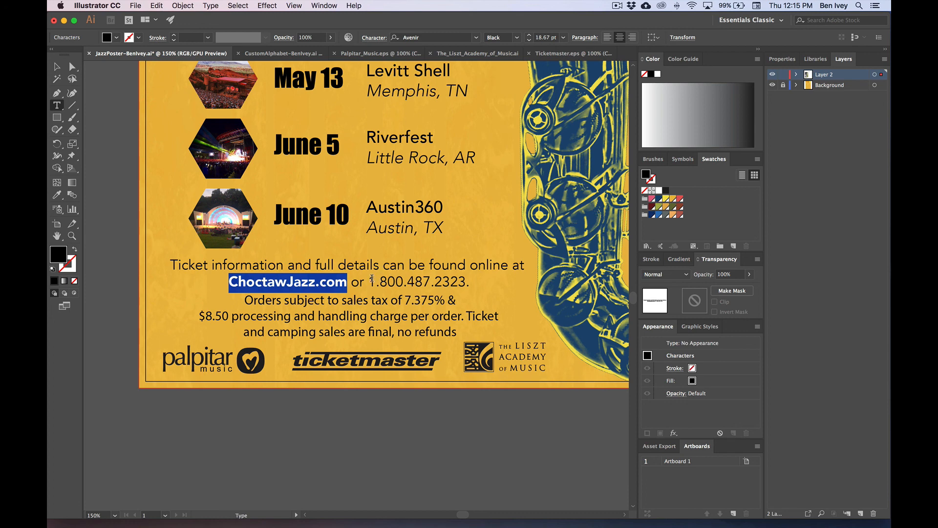
drag(371, 282, 469, 282)
click(518, 38)
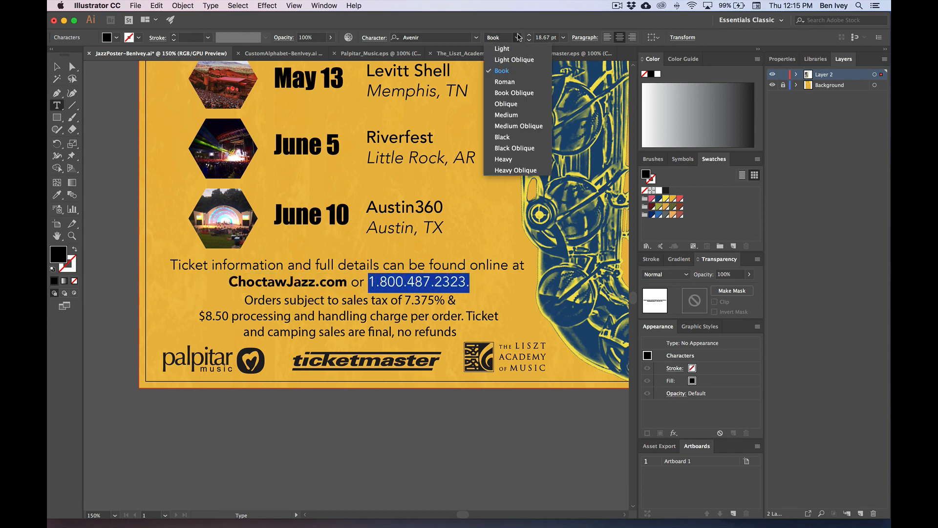
click(508, 139)
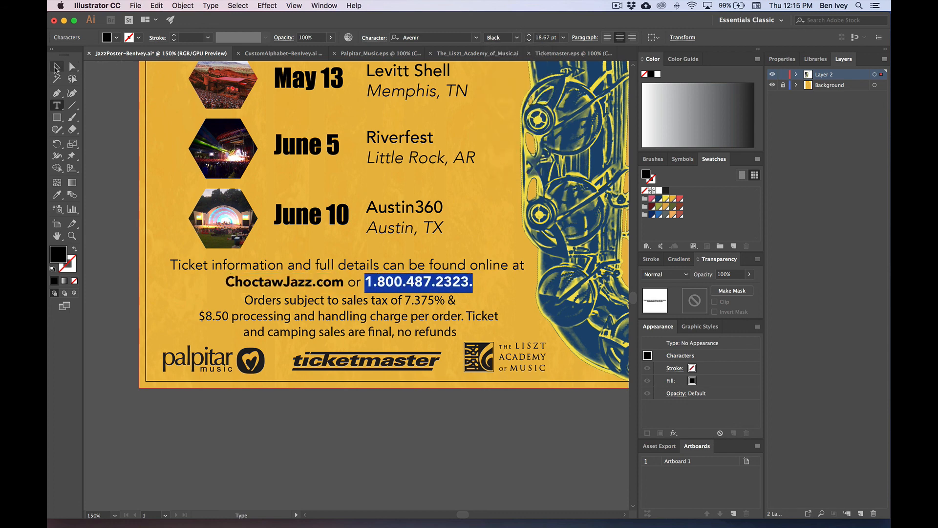
click(56, 67)
click(132, 152)
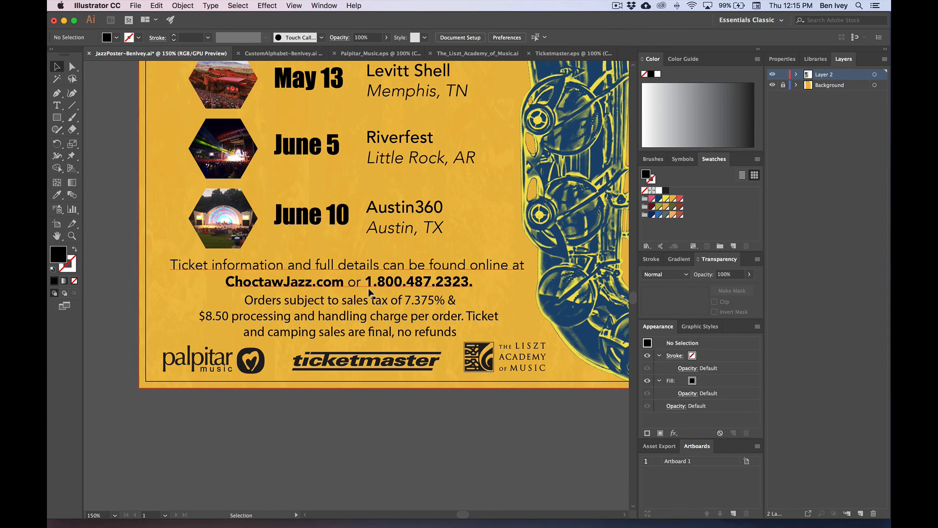
scroll(371, 299, up, 5)
scroll(371, 299, up, 6)
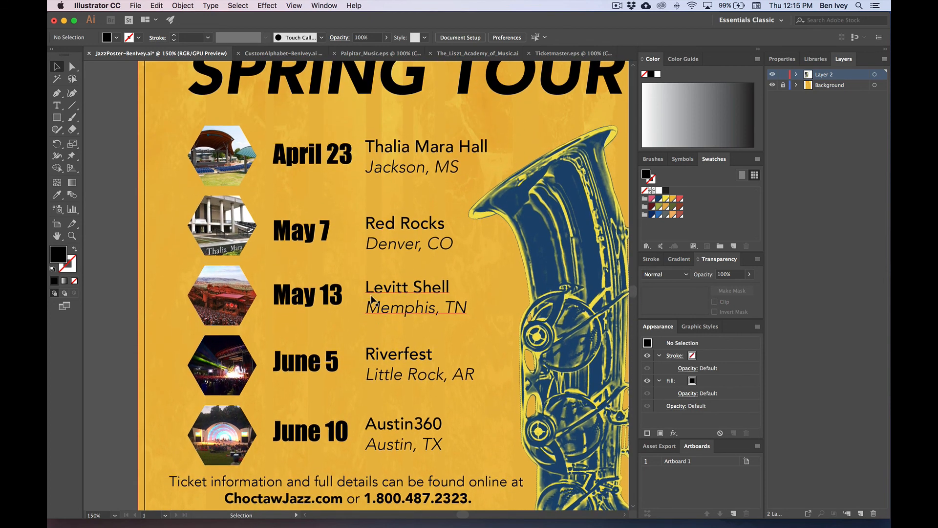
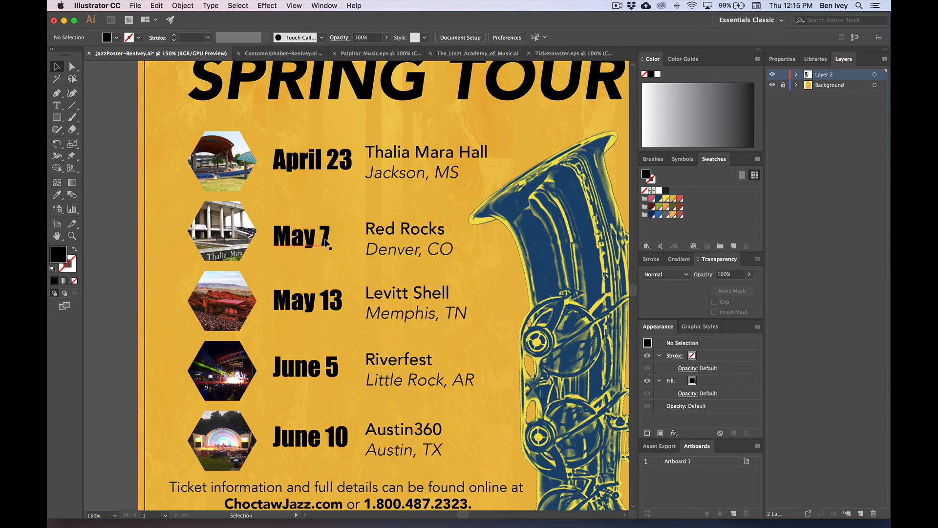
Step: Widen the 'Orders subject to…' text frame slightly
scroll(327, 242, down, 10)
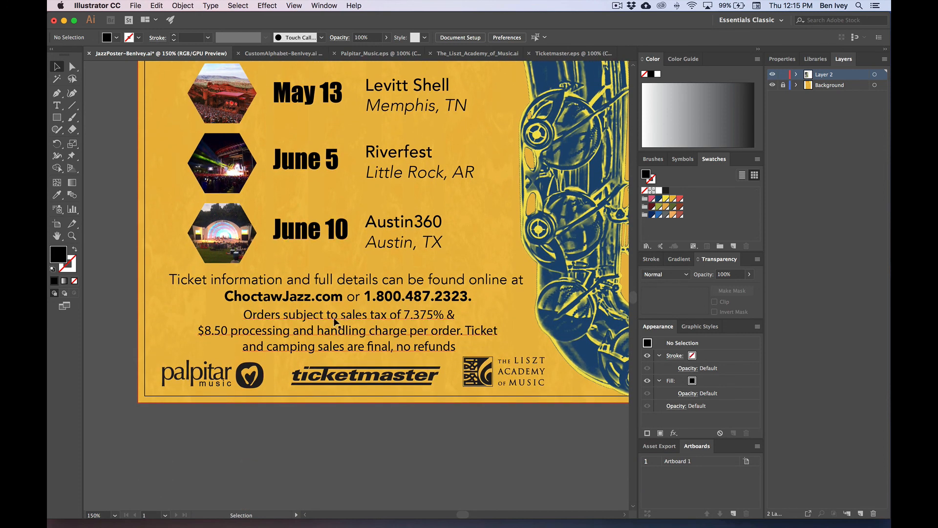
key(t)
click(449, 329)
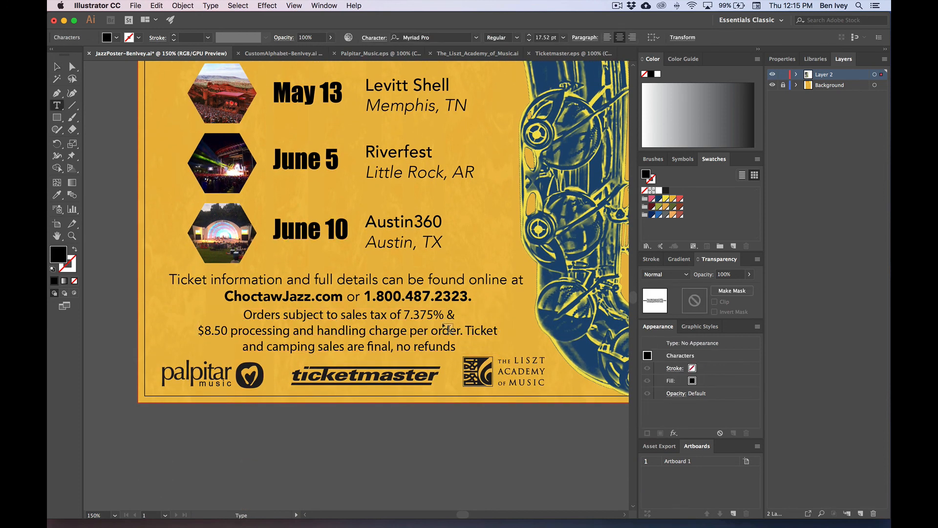
click(57, 78)
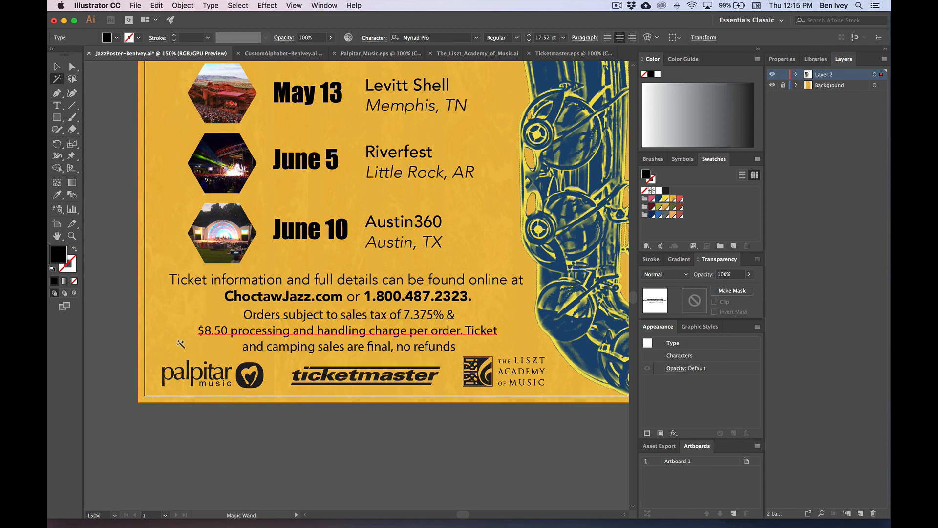
click(57, 66)
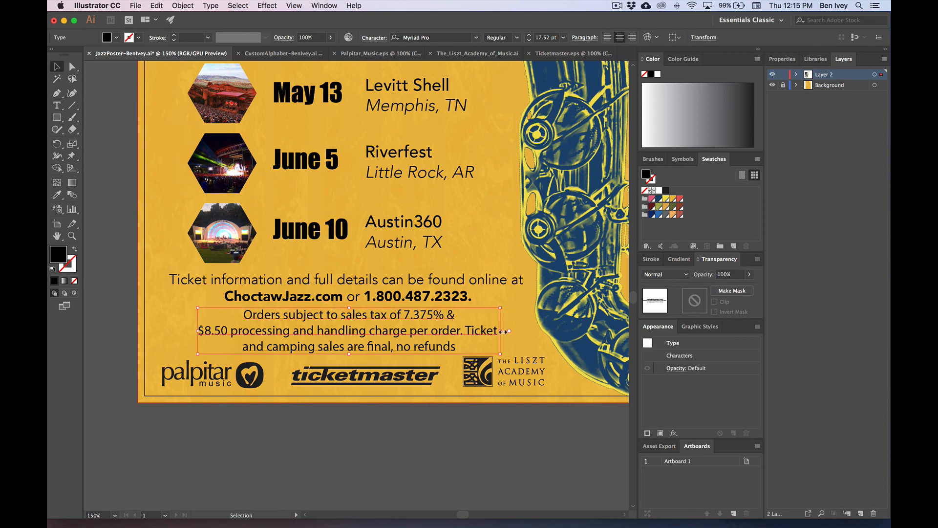
mouse_move(511, 330)
mouse_down()
mouse_move(524, 332)
mouse_move(500, 331)
mouse_up()
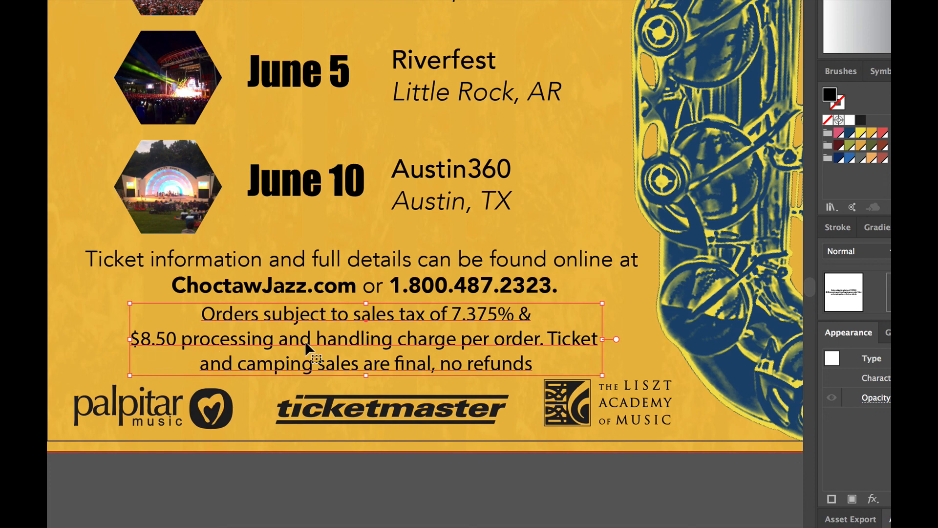
Step: Rebreak the first lines so $8.50 joins line one and the Ticket sentence moves down
double_click(139, 342)
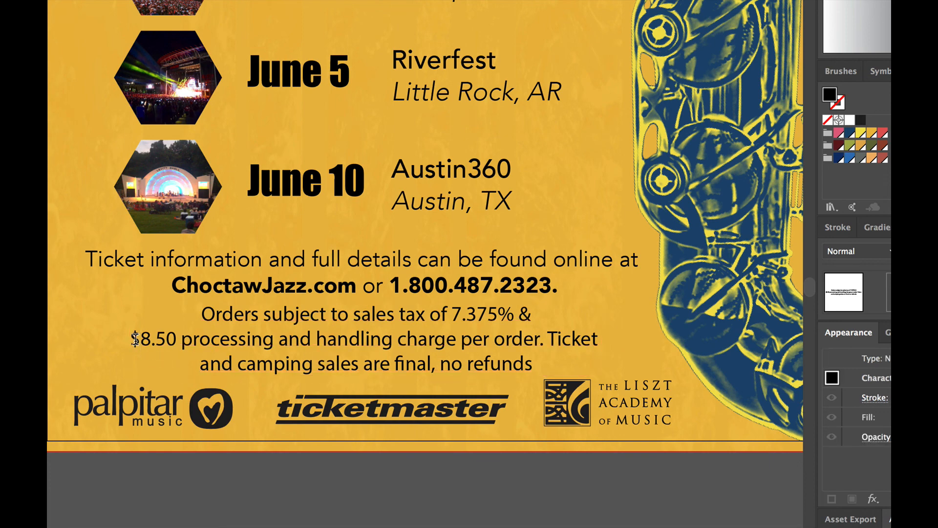
key(BackSpace)
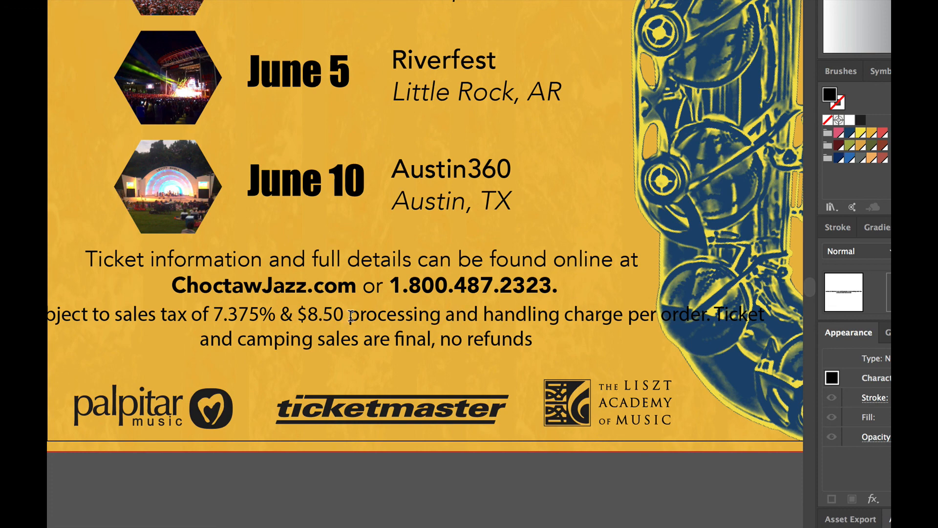
key(Return)
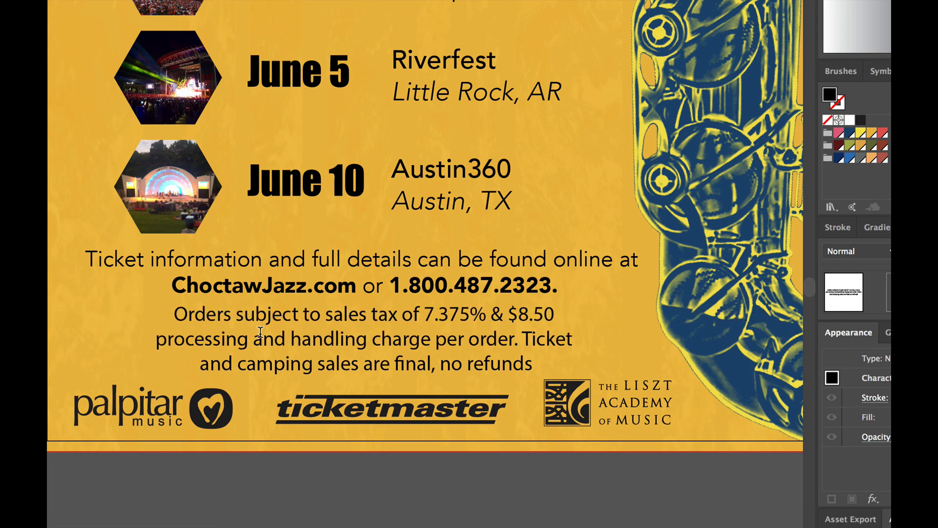
key(ctrl+a)
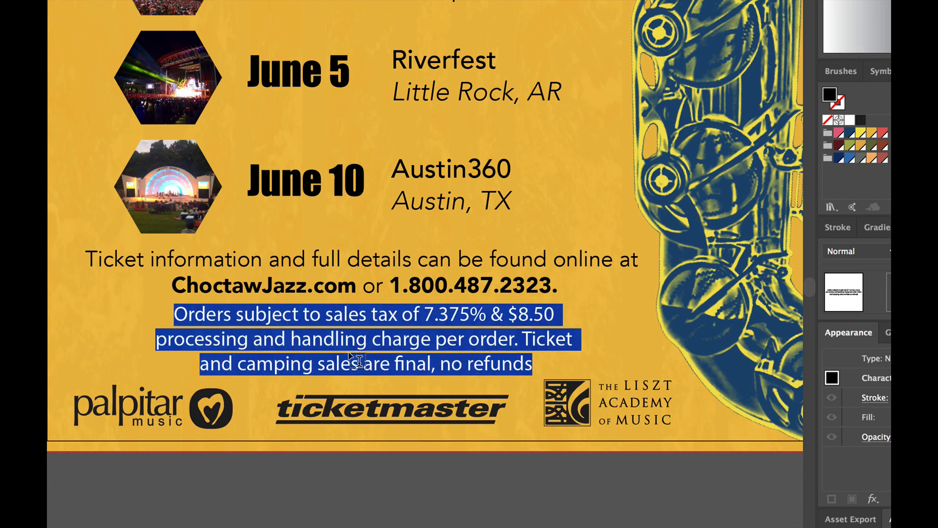
click(526, 336)
key(Return)
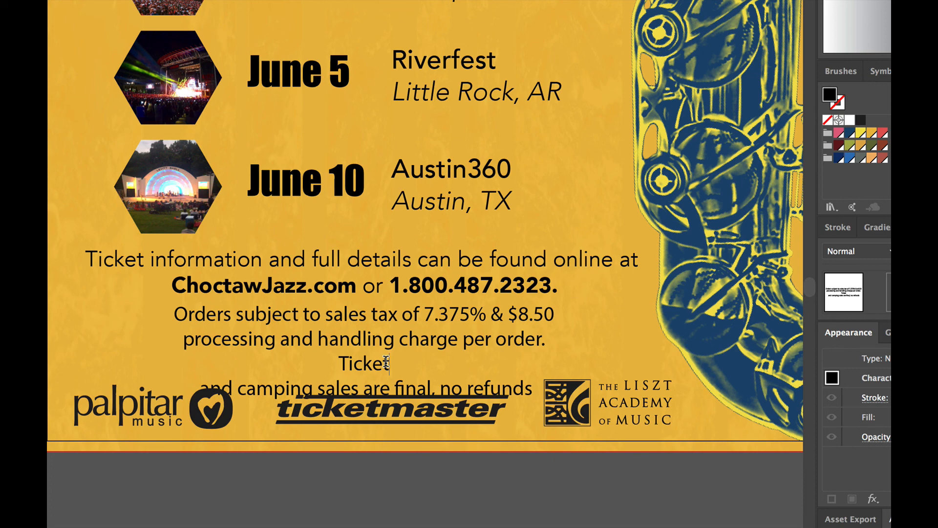
key(Delete)
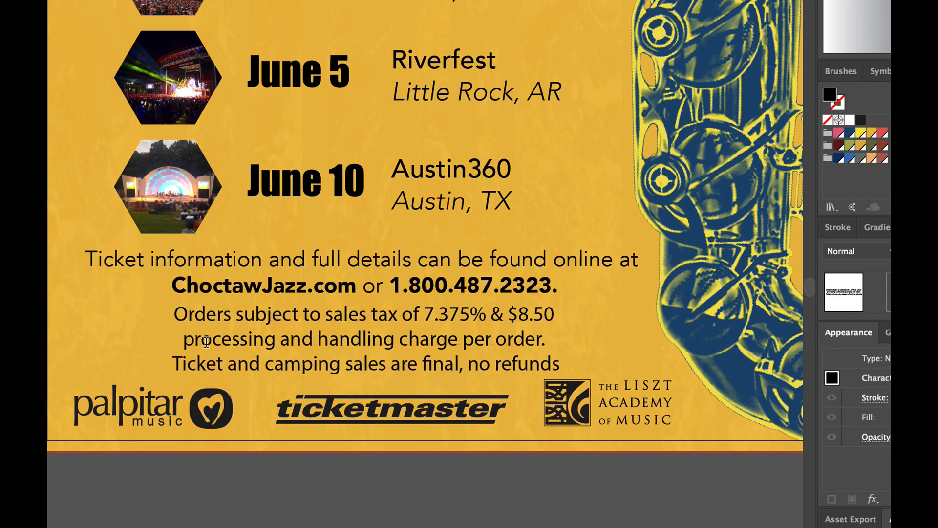
Step: Rebalance the breaks around 'processing' and 'charge per order', then select the text block
click(184, 341)
key(BackSpace)
key(BackSpace)
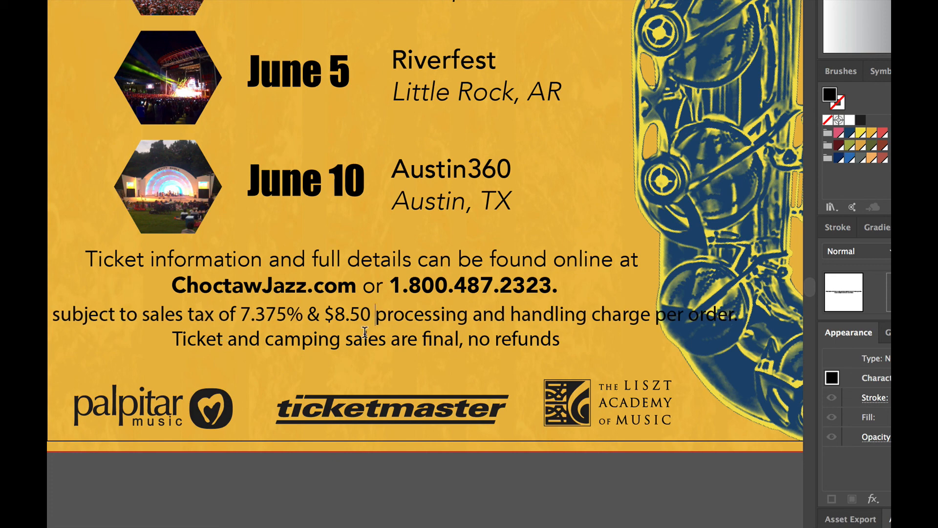
click(593, 313)
key(Return)
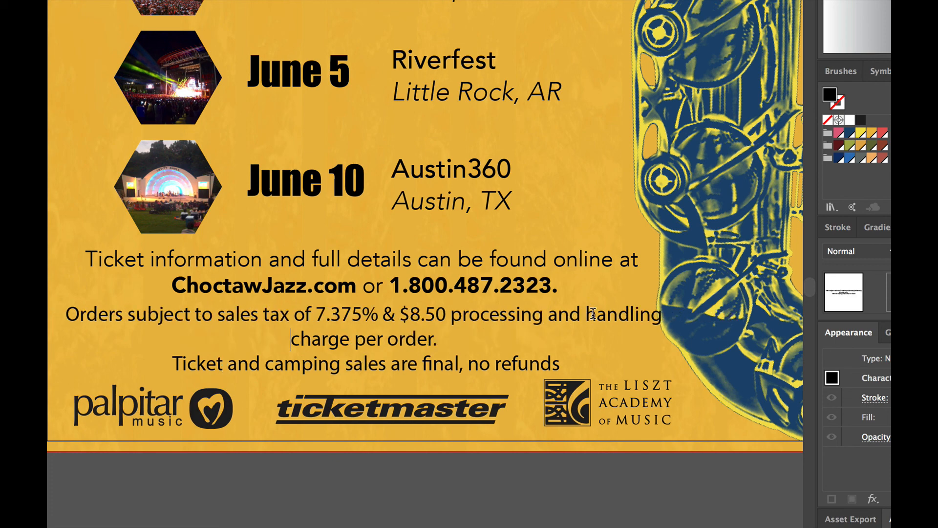
key(BackSpace)
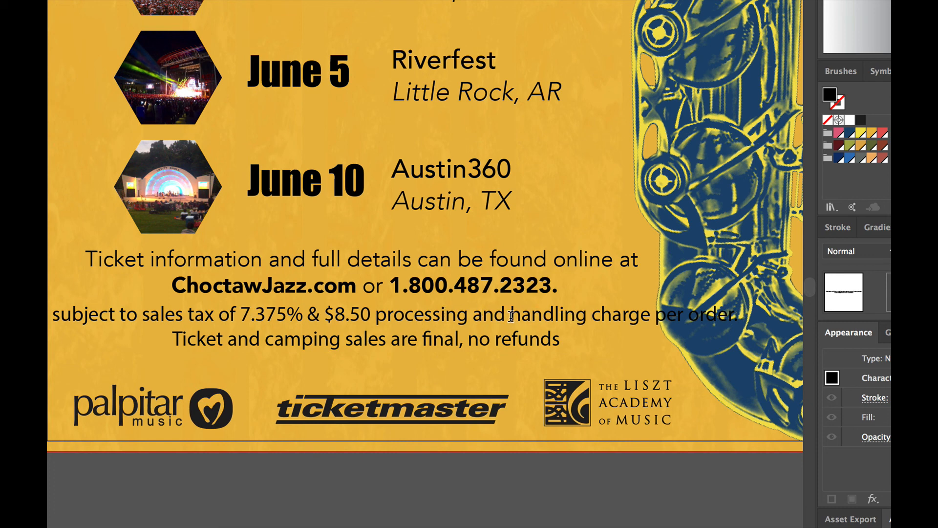
key(Return)
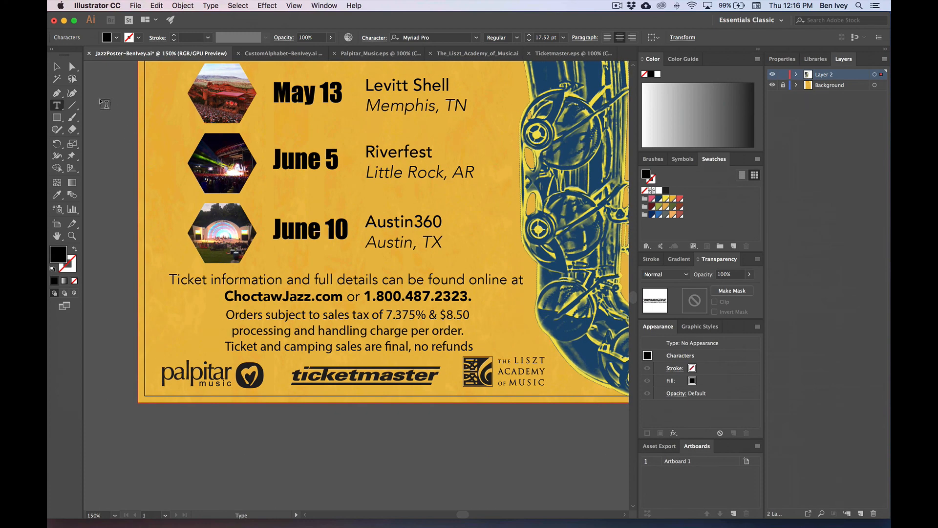
click(57, 67)
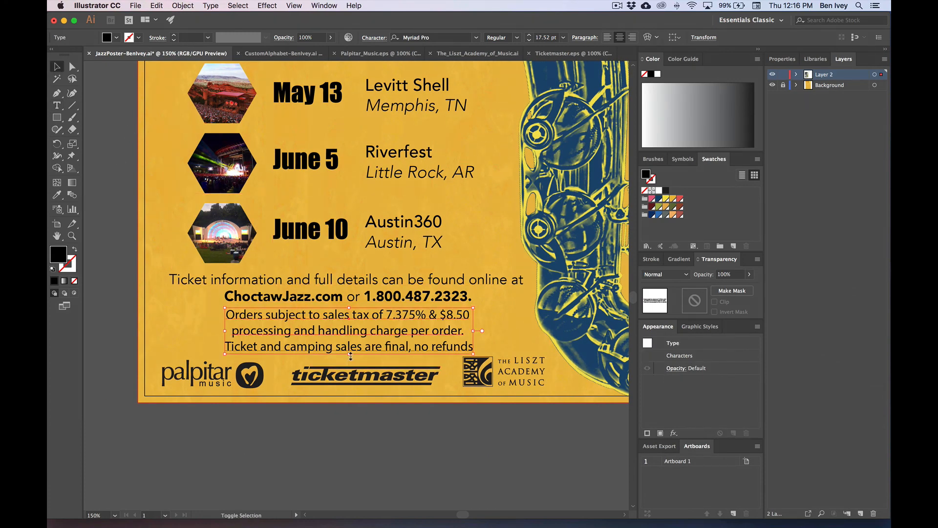
Step: Scale the ordering terms down to 13.3 pt and join 'processing' back onto line one
mouse_move(349, 354)
mouse_down()
mouse_move(355, 341)
mouse_move(349, 350)
mouse_up()
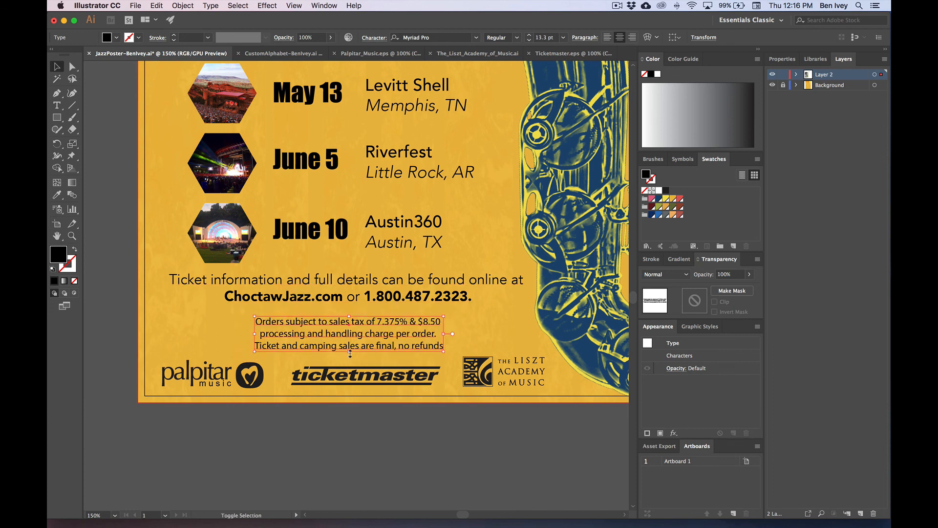
click(128, 319)
double_click(280, 339)
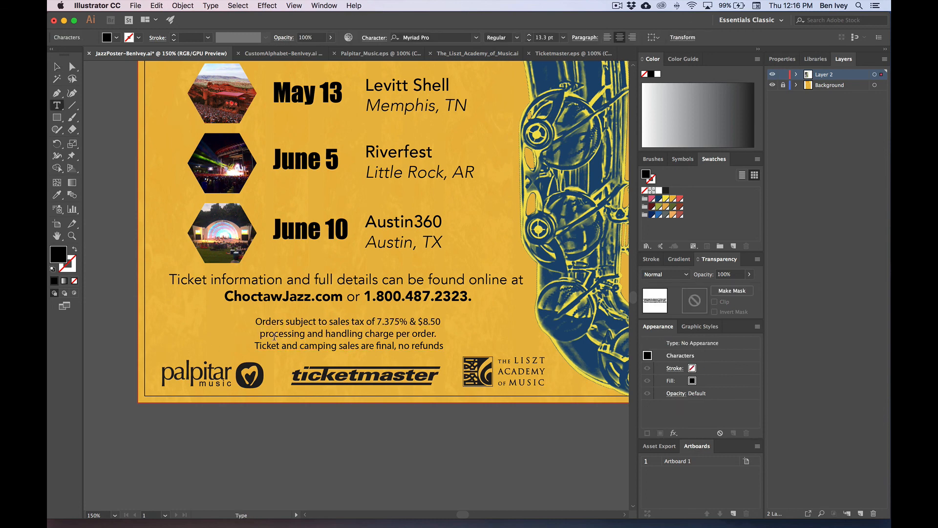
key(BackSpace)
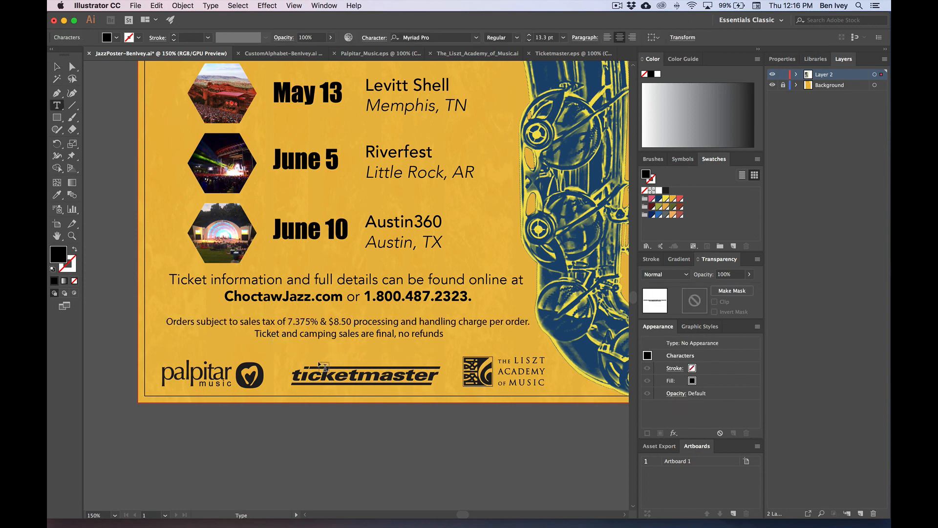
click(57, 68)
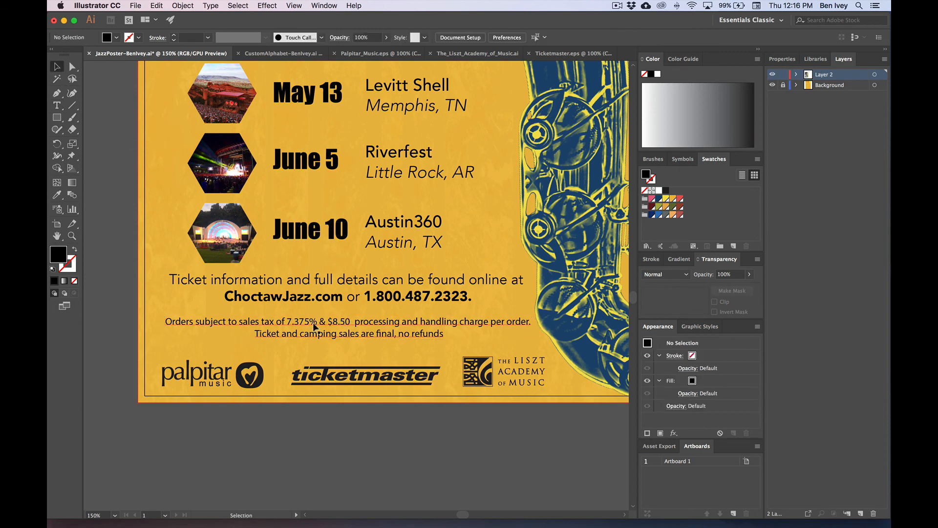
Step: Nudge the ticket information text block slightly lower
click(151, 241)
key(super+minus)
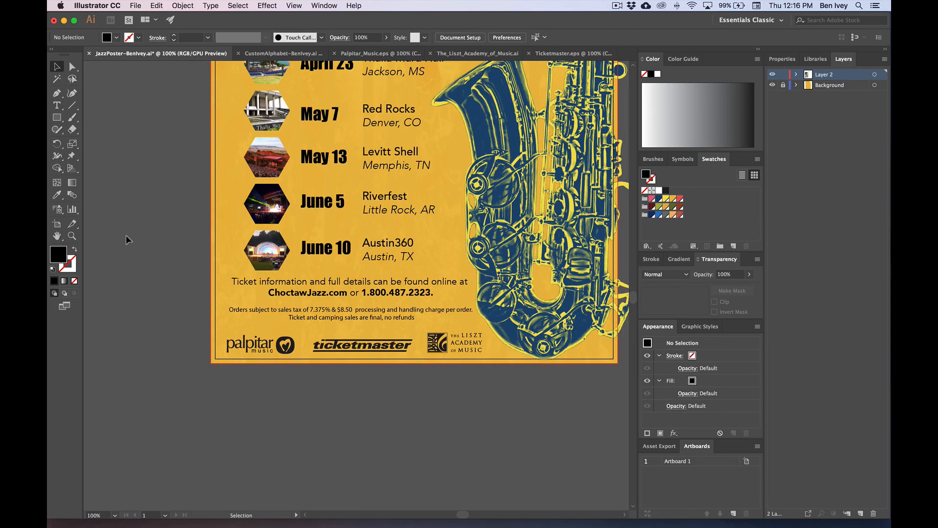
scroll(126, 239, up, 2)
click(313, 341)
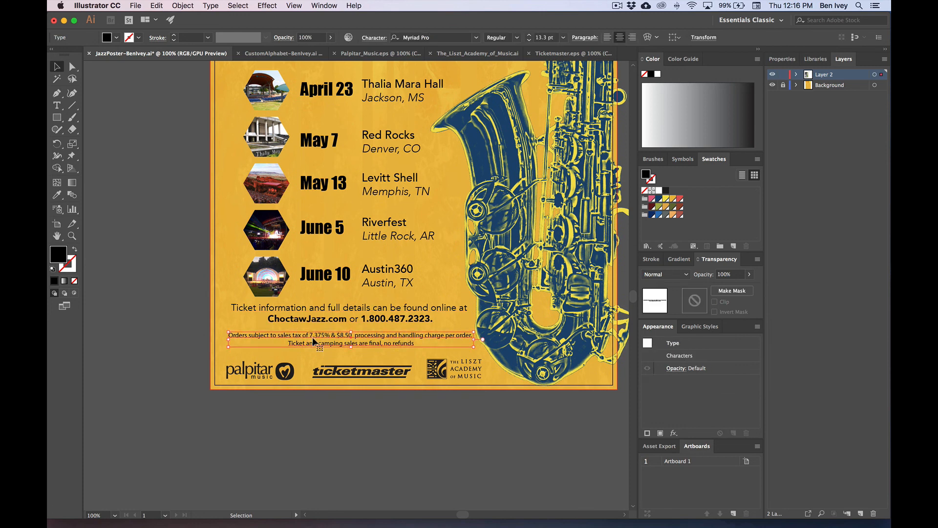
click(146, 319)
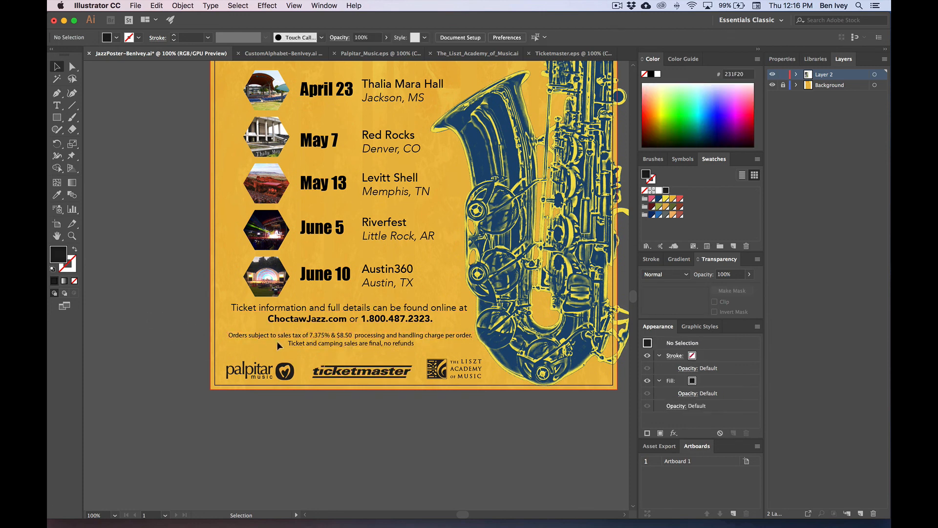
click(302, 347)
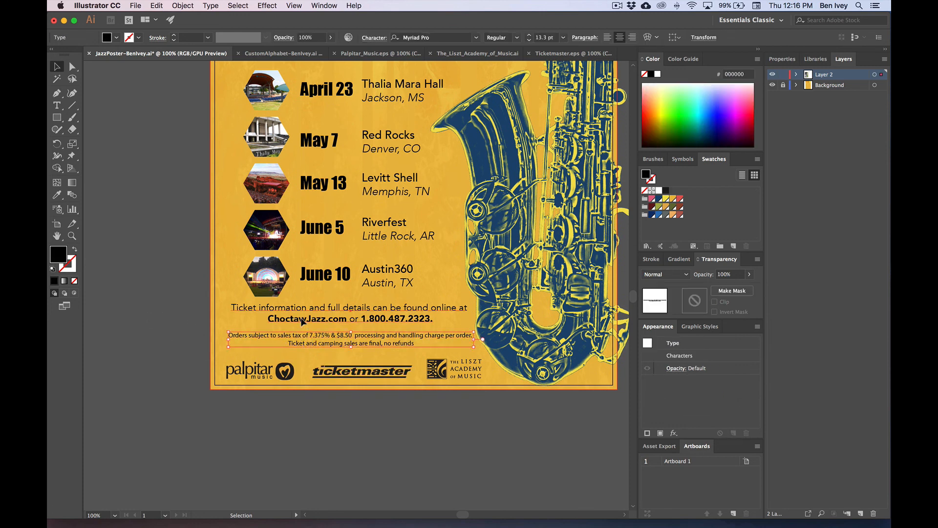
drag(301, 317, 301, 320)
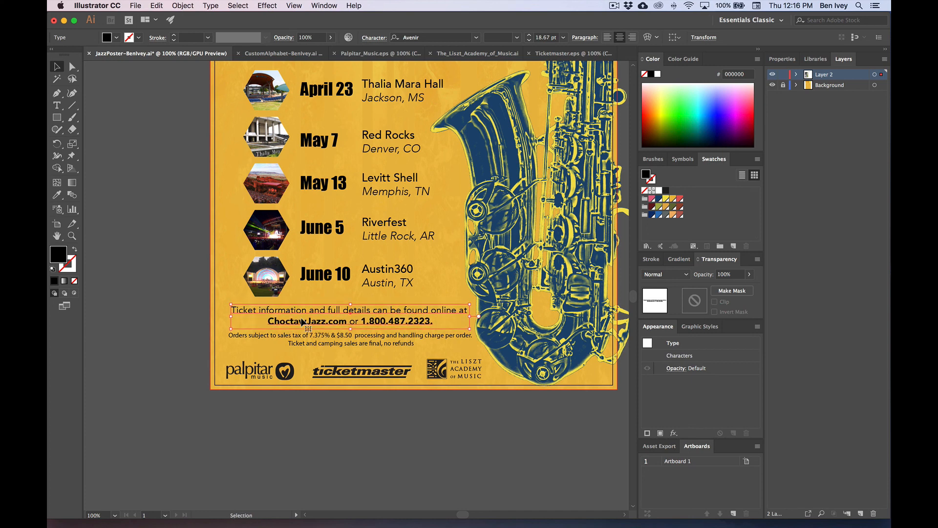
scroll(395, 244, up, 5)
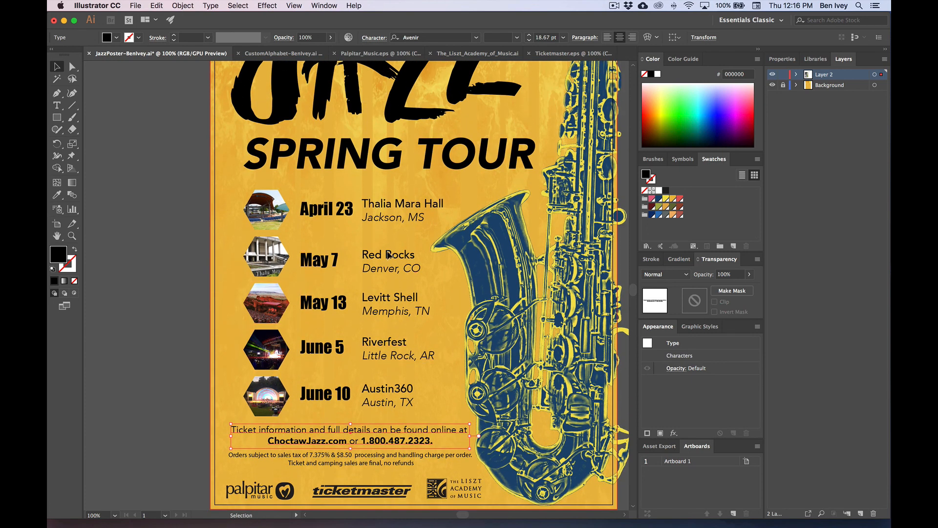
click(160, 267)
Step: Select the CHOCTAW JAZZ title and fill it red
key(super+minus)
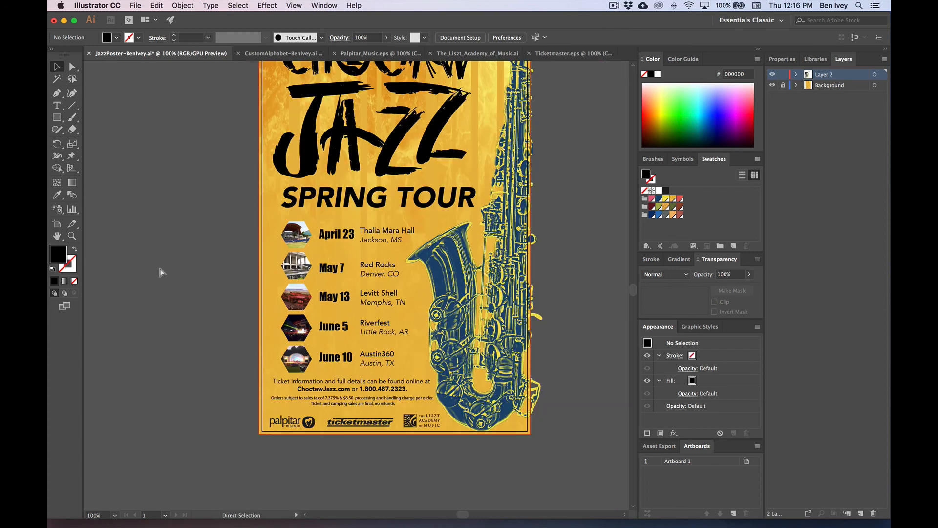
scroll(160, 268, up, 3)
key(super+equal)
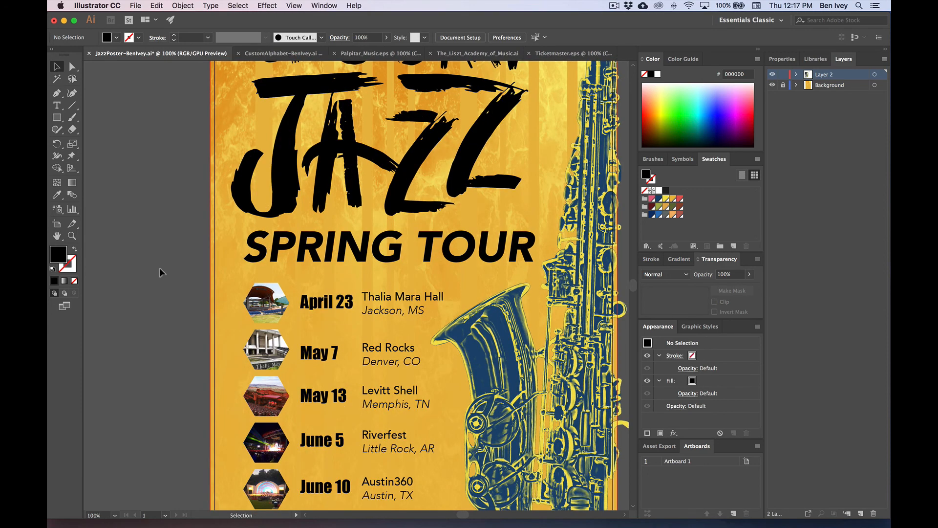
scroll(159, 267, up, 3)
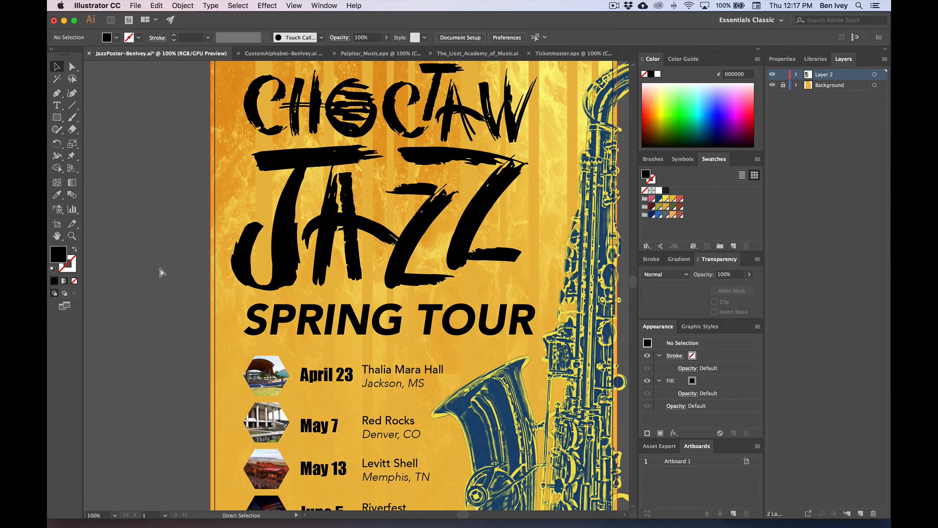
key(super+minus)
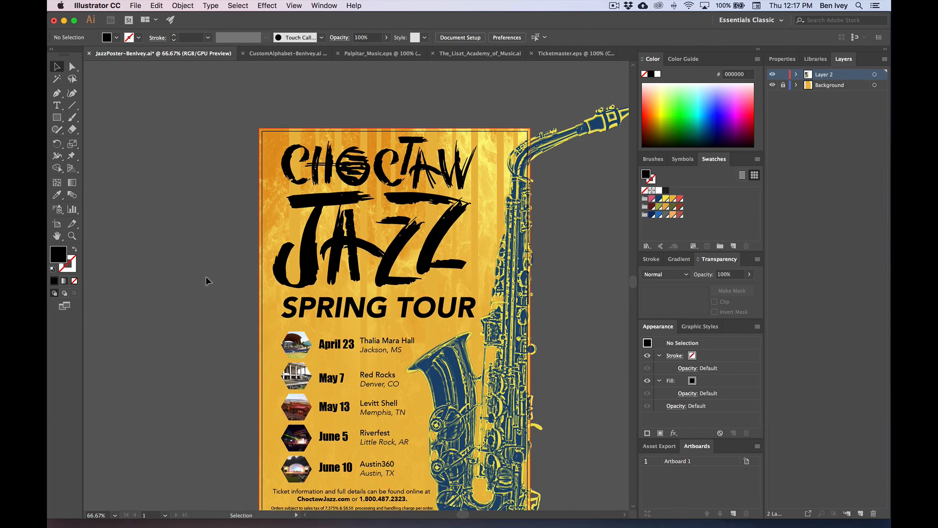
key(super+equal)
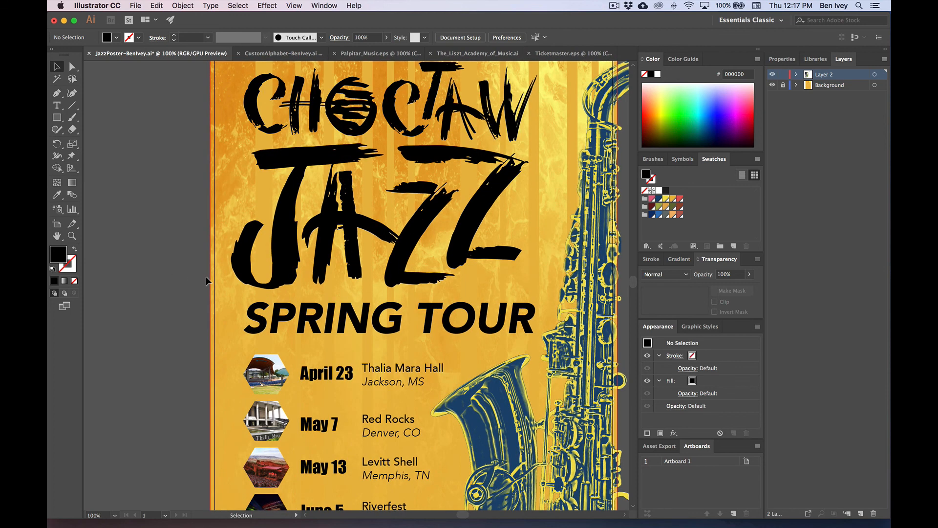
scroll(207, 279, up, 3)
scroll(207, 277, right, 4)
click(226, 268)
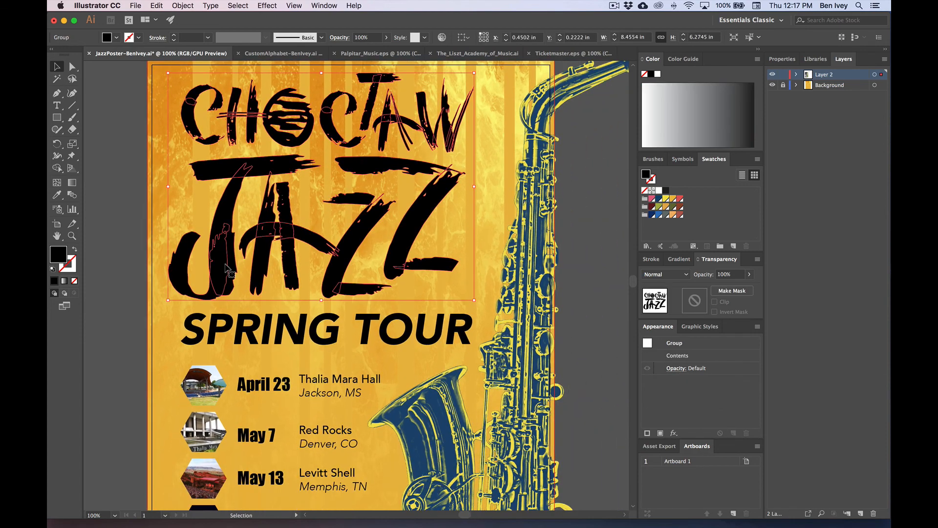
key(a)
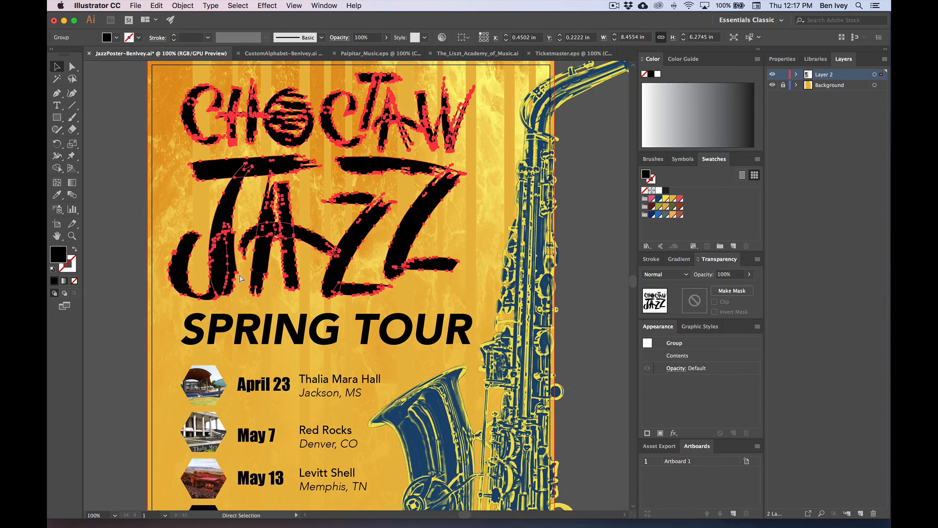
key(v)
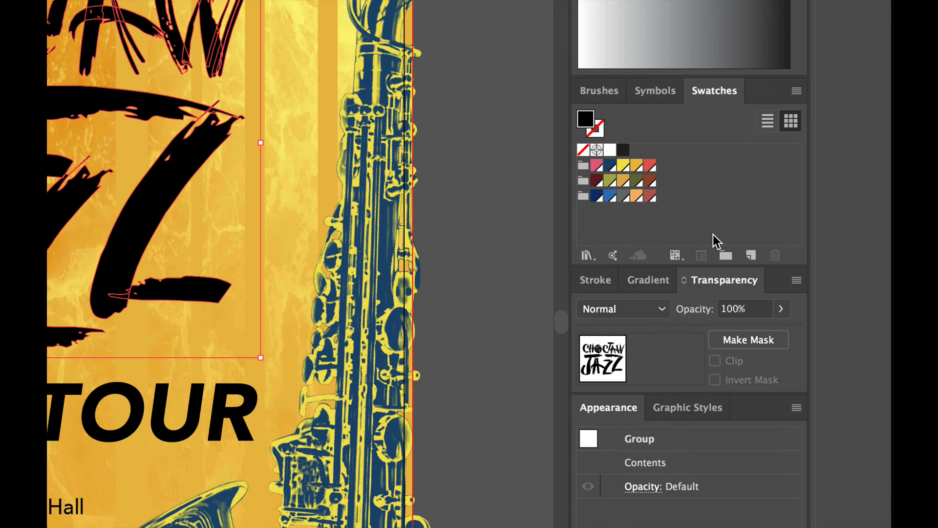
click(649, 166)
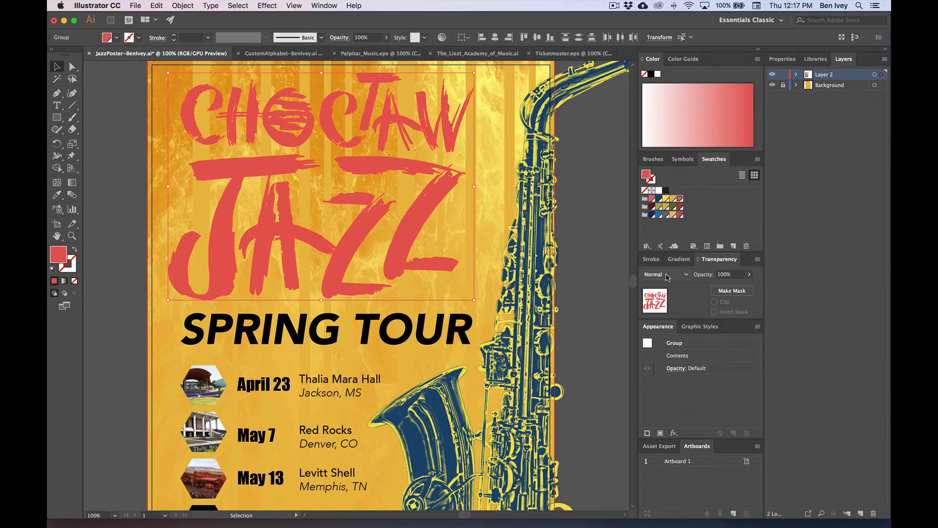
Step: Try Multiply blending on the whole title, then undo it and check the T's blend mode
click(643, 274)
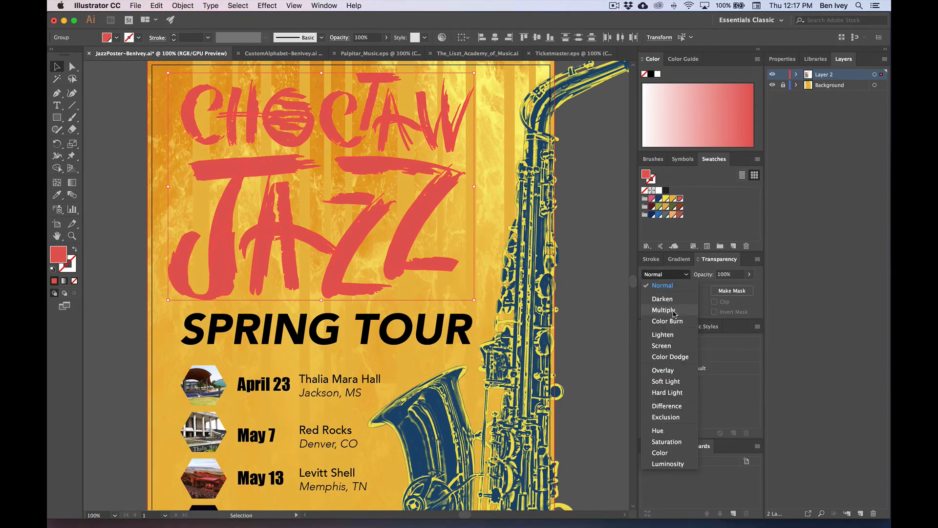
click(678, 312)
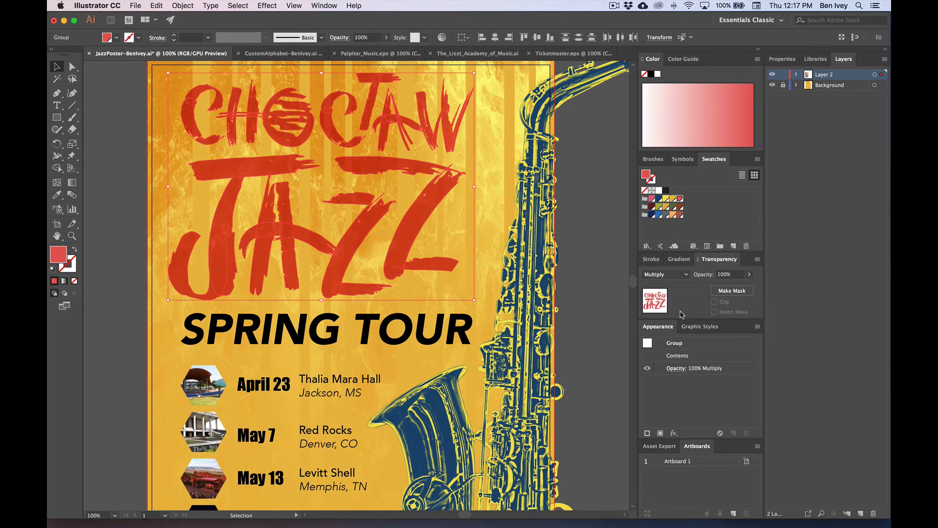
click(591, 225)
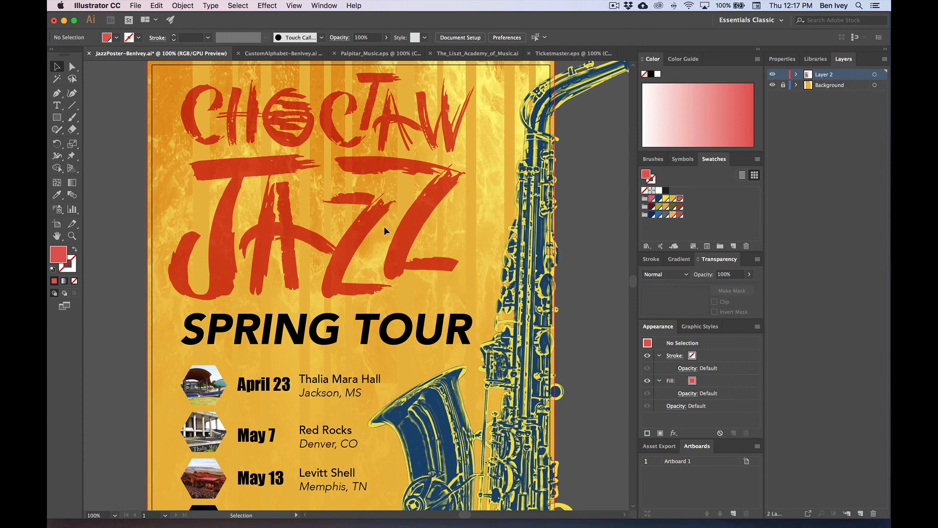
click(321, 114)
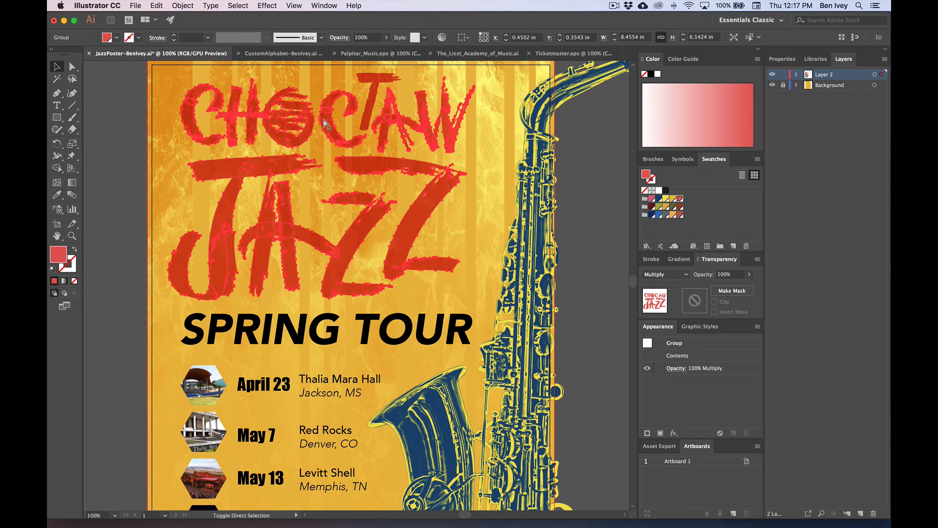
key(super+shift+g)
click(371, 104)
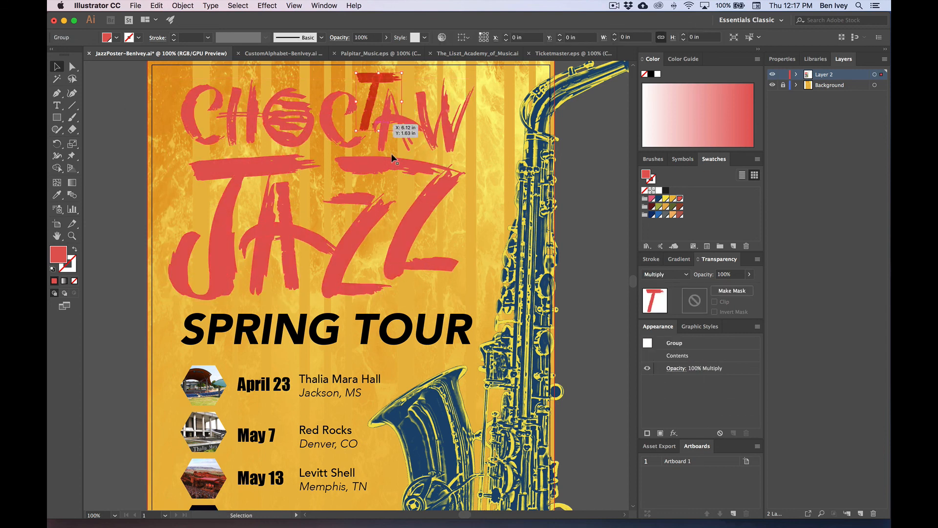
click(646, 274)
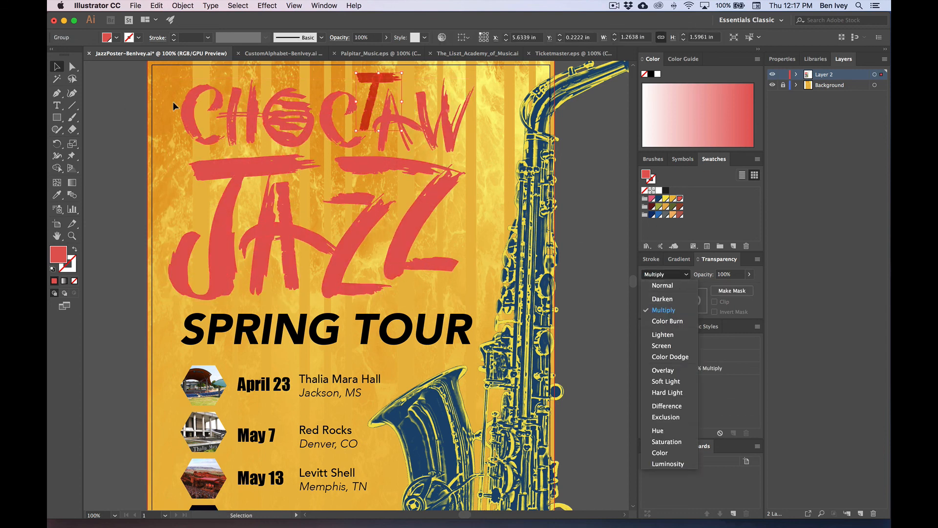
click(169, 114)
click(183, 115)
Step: Set the marquee-selected CHOCTAW letters to Multiply, then call up File > Revert
drag(131, 108, 361, 137)
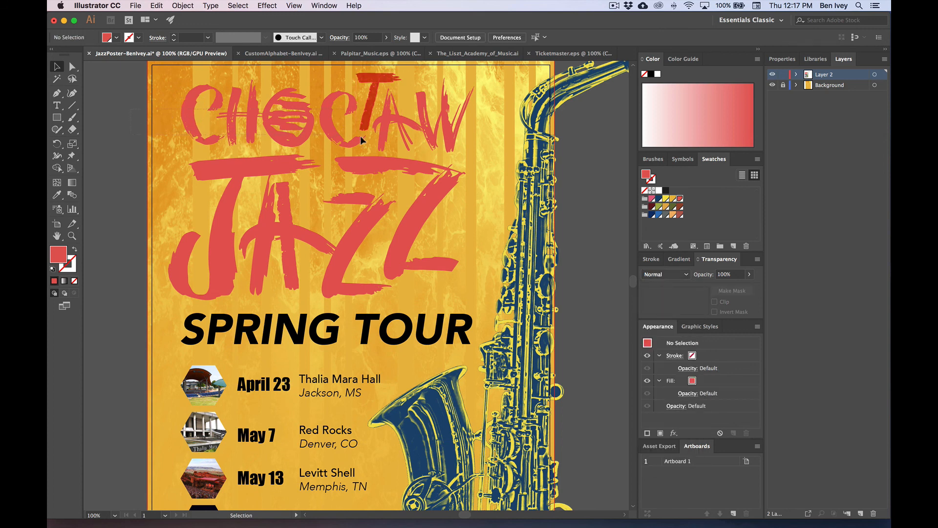
drag(450, 141, 464, 130)
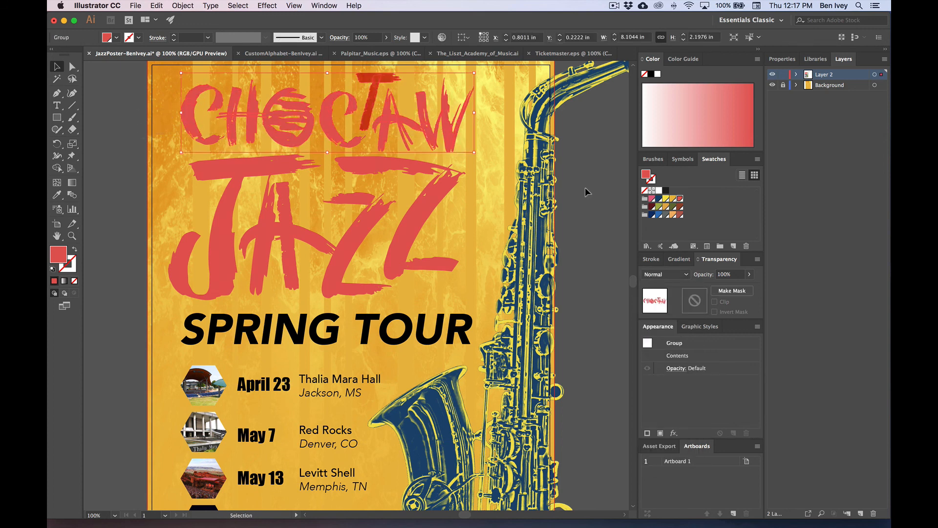
click(670, 275)
click(682, 302)
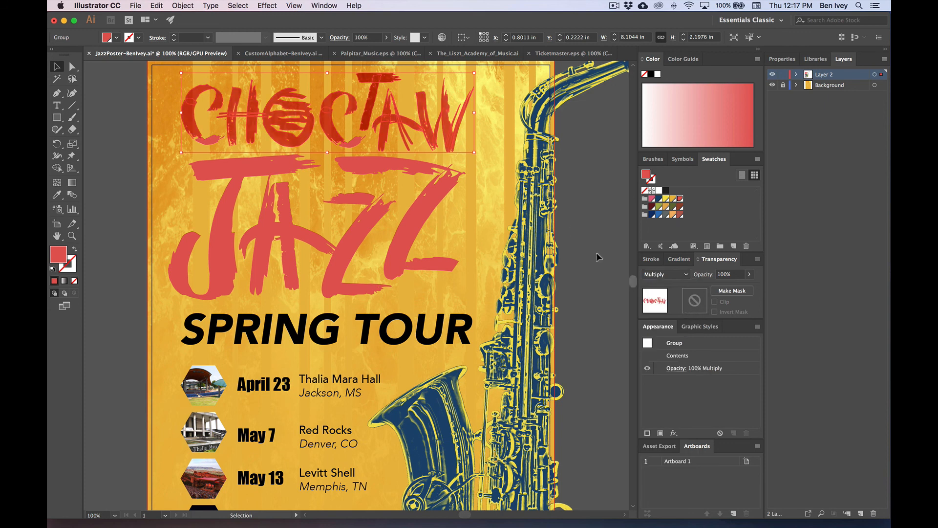
click(578, 211)
key(F12)
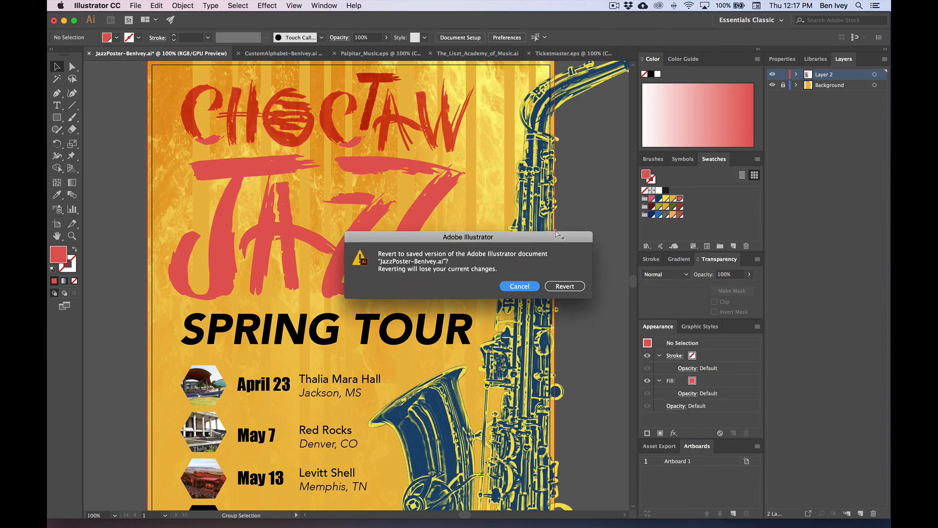
Step: Cancel the revert, save the poster, and undo the Multiply blend on CHOCTAW
click(507, 285)
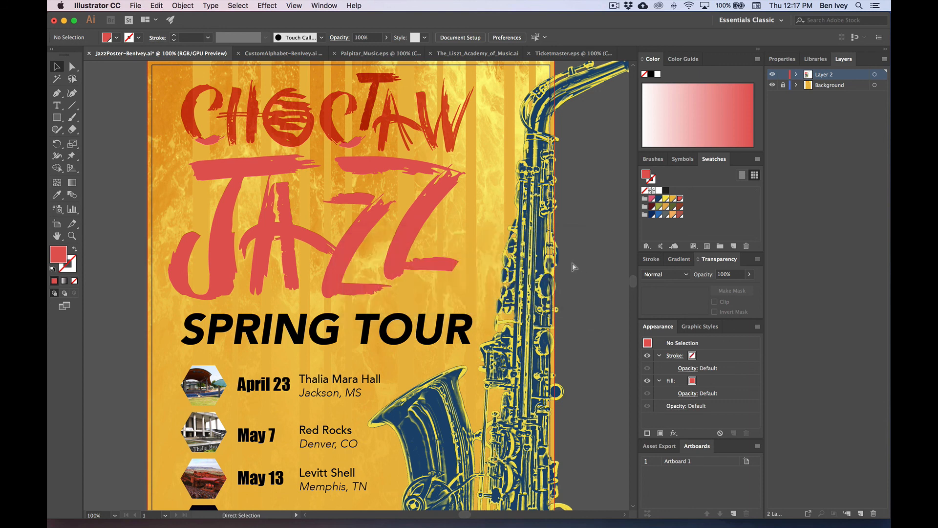
key(super+s)
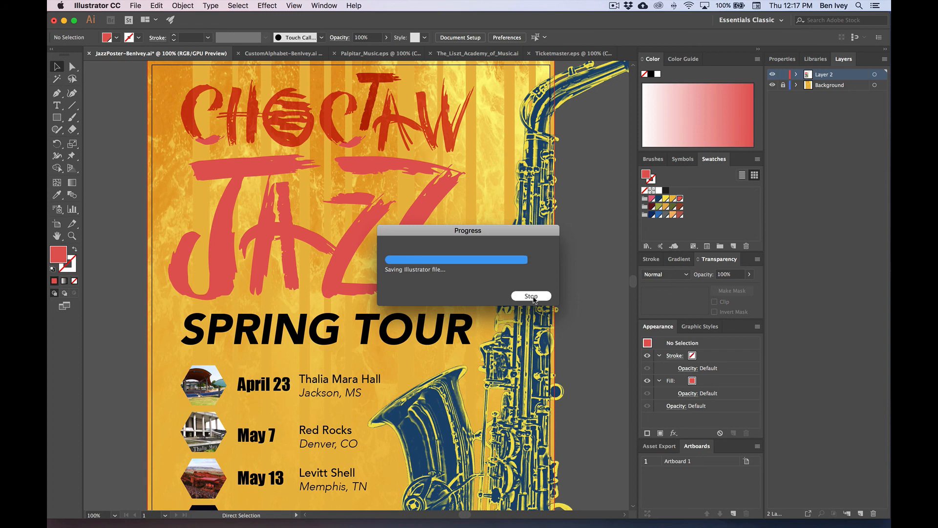
key(super+z)
key(super+z)
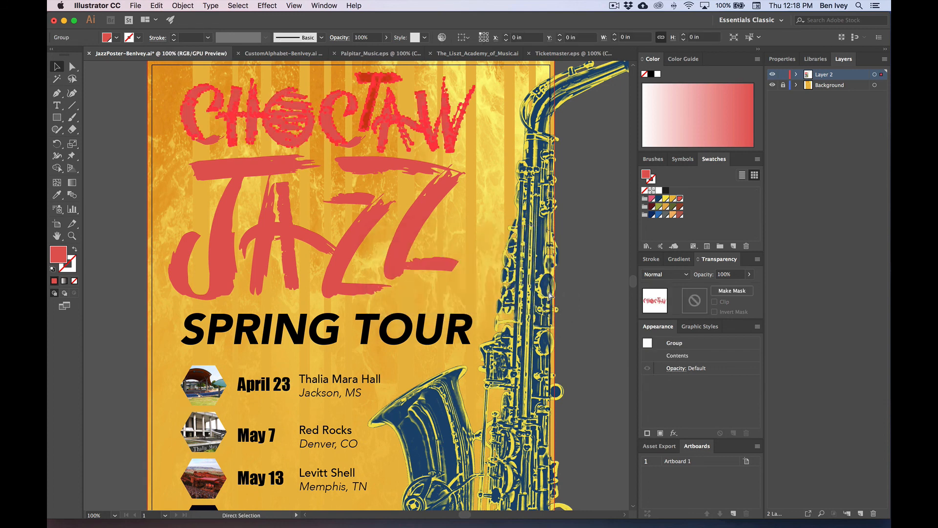
Step: Return the T to Normal, then set all of CHOCTAW to Multiply
click(574, 264)
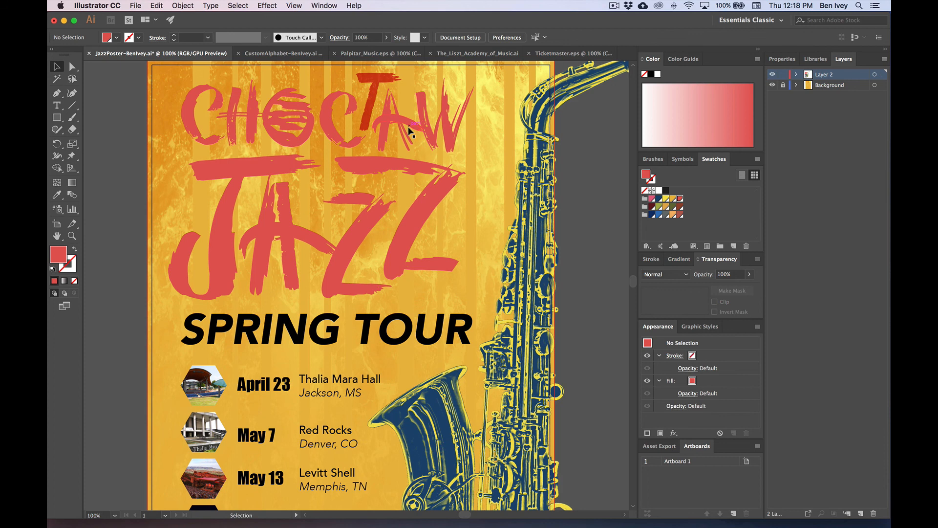
click(373, 104)
click(667, 273)
click(655, 238)
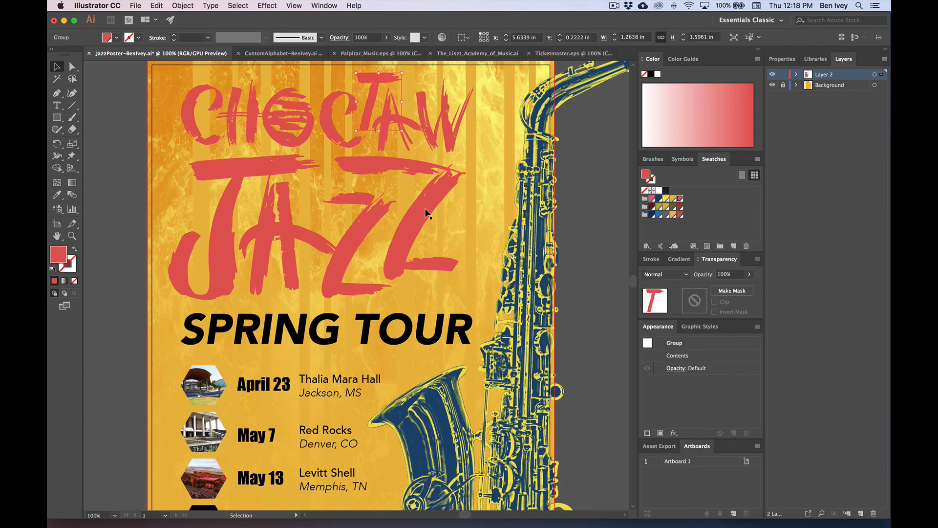
shift+click(450, 122)
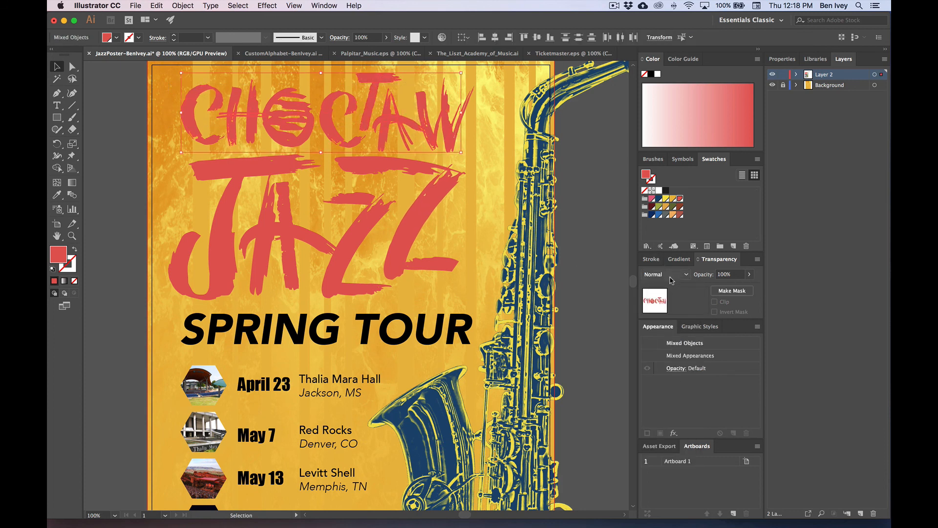
click(669, 274)
click(665, 308)
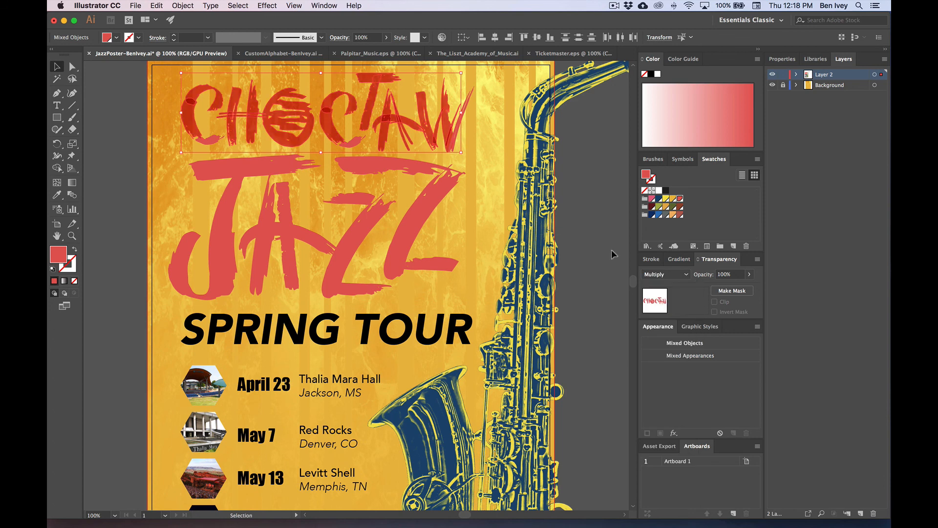
Step: Try a blue fill and a slight upward move on CHOCTAW, undoing both
click(665, 278)
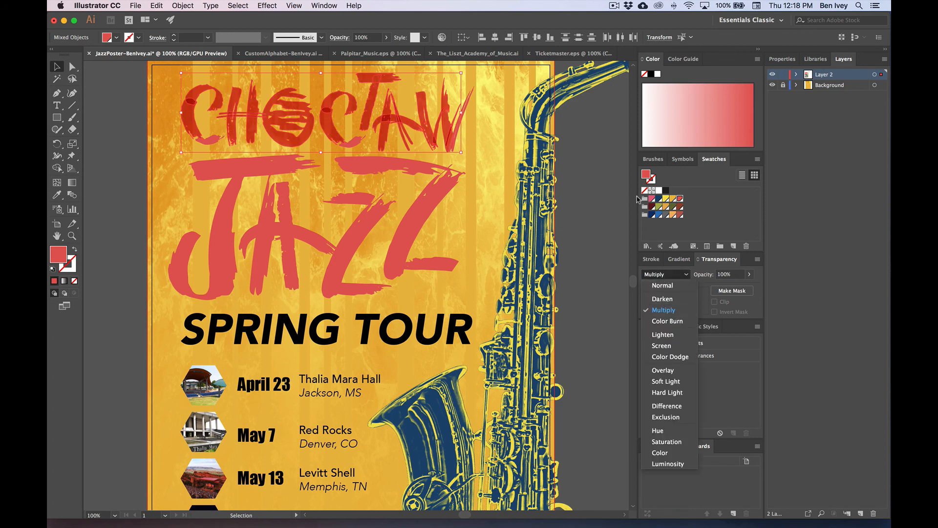
click(659, 199)
click(659, 199)
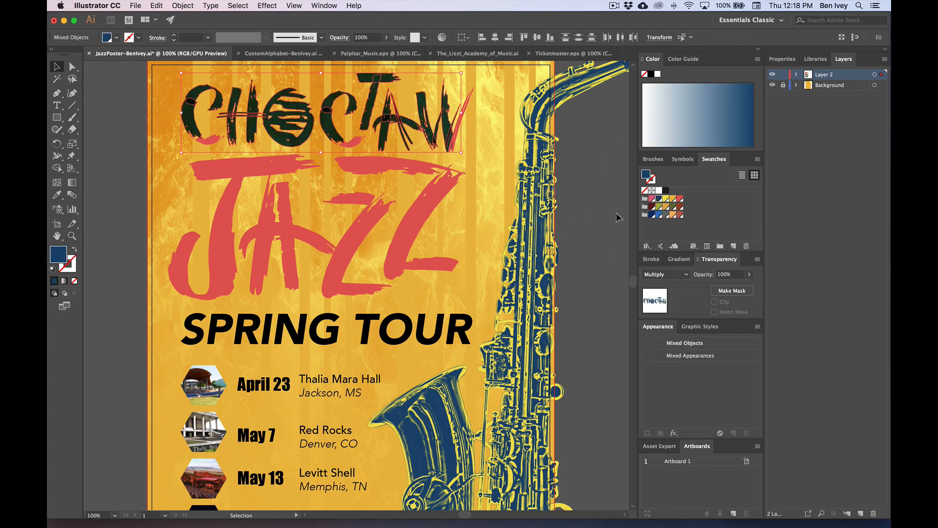
click(659, 215)
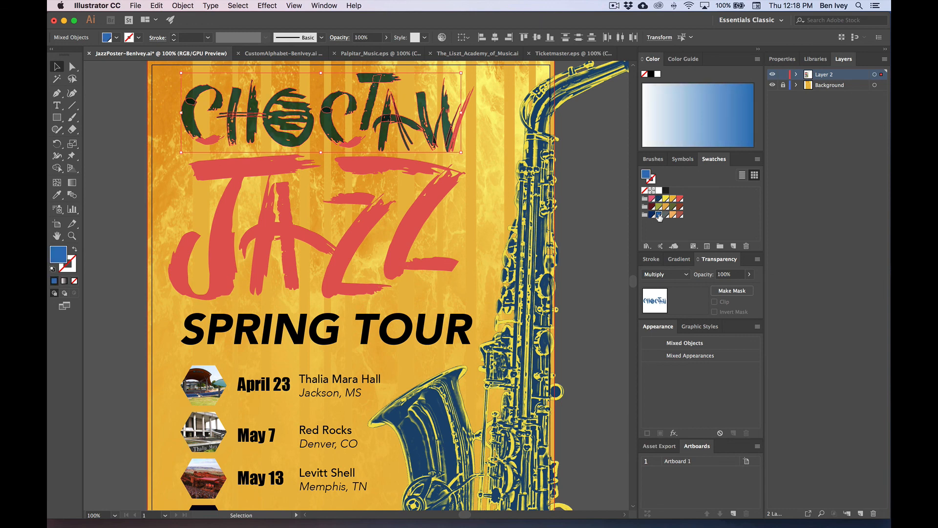
click(582, 191)
key(super+z)
key(super+z)
key(super+z)
key(super+z)
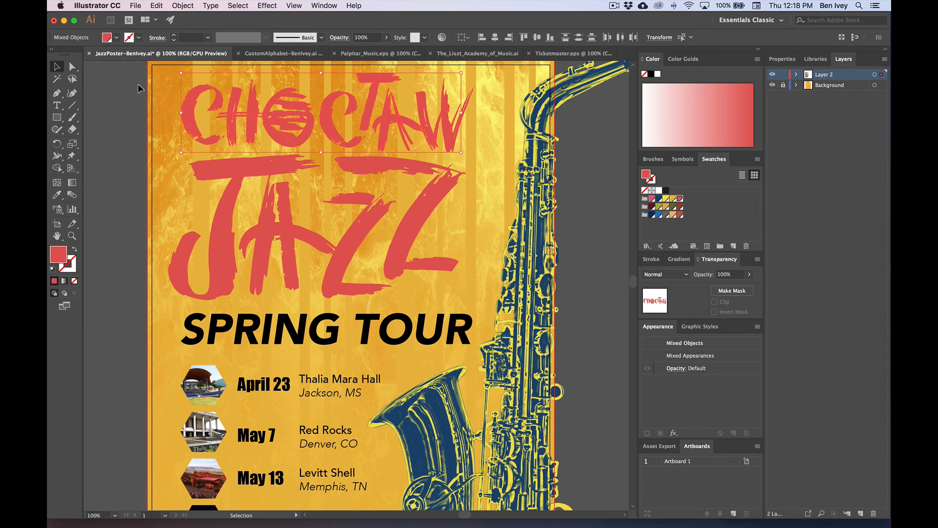
mouse_move(139, 88)
mouse_down()
mouse_move(397, 126)
mouse_move(487, 156)
mouse_up()
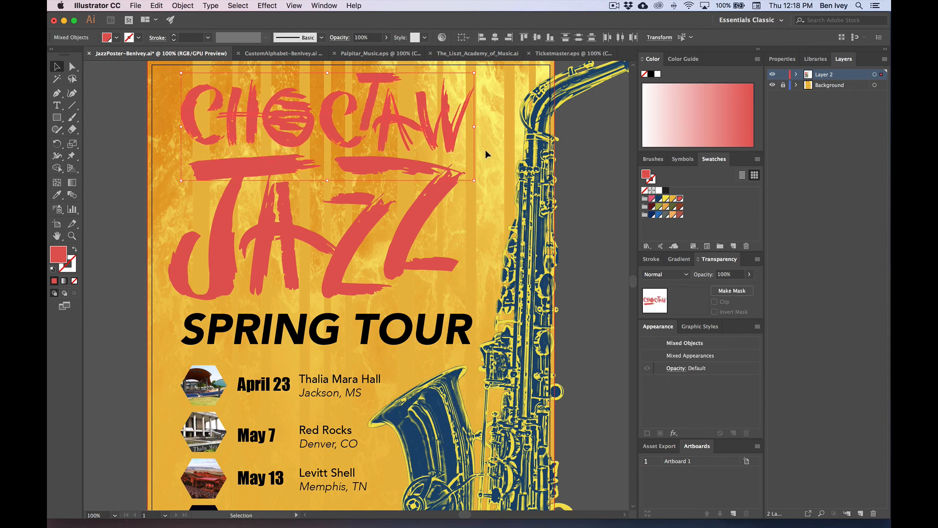
drag(405, 133, 407, 120)
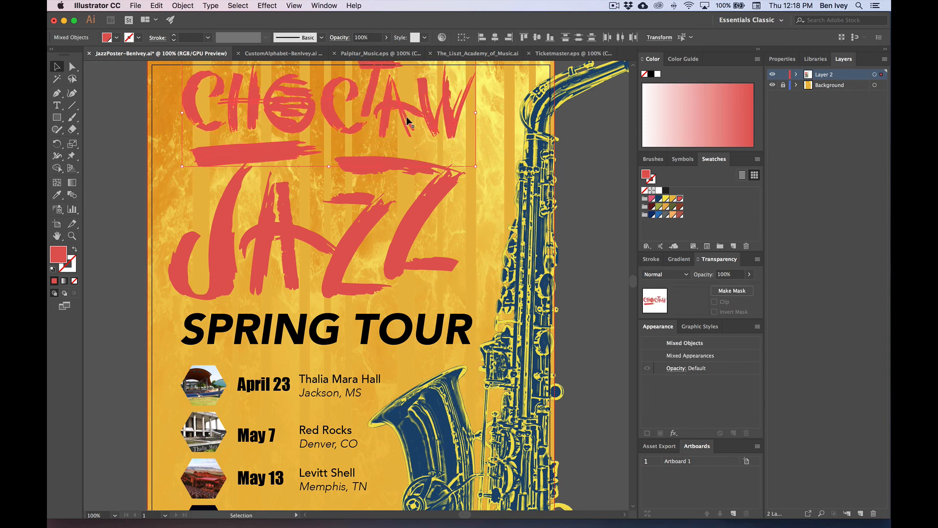
key(super+z)
shift+click(283, 166)
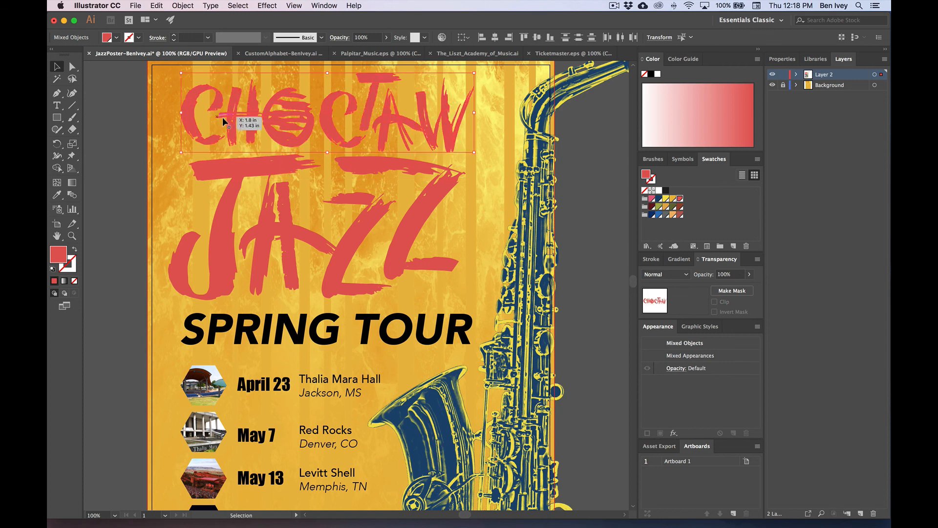
Step: Fill CHOCTAW navy and settle on Hard Light blending after trying Overlay and Color Burn
click(665, 274)
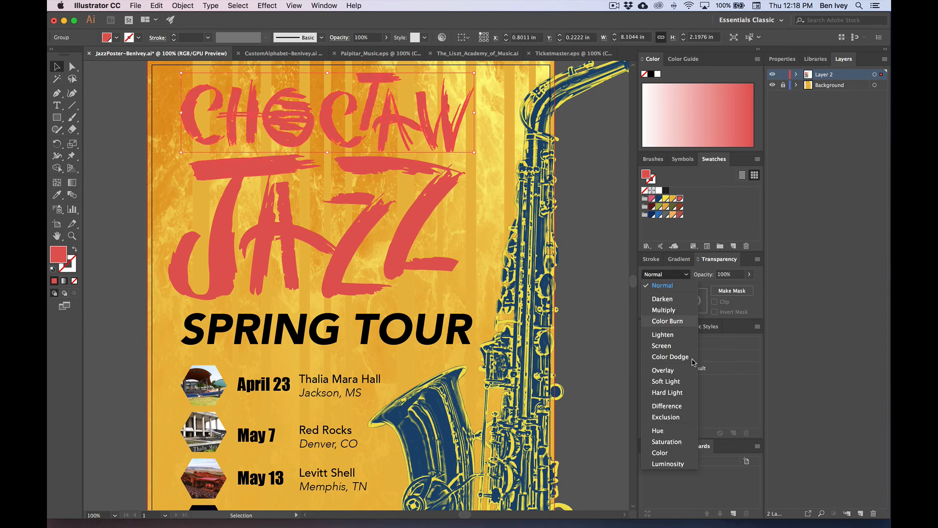
click(664, 370)
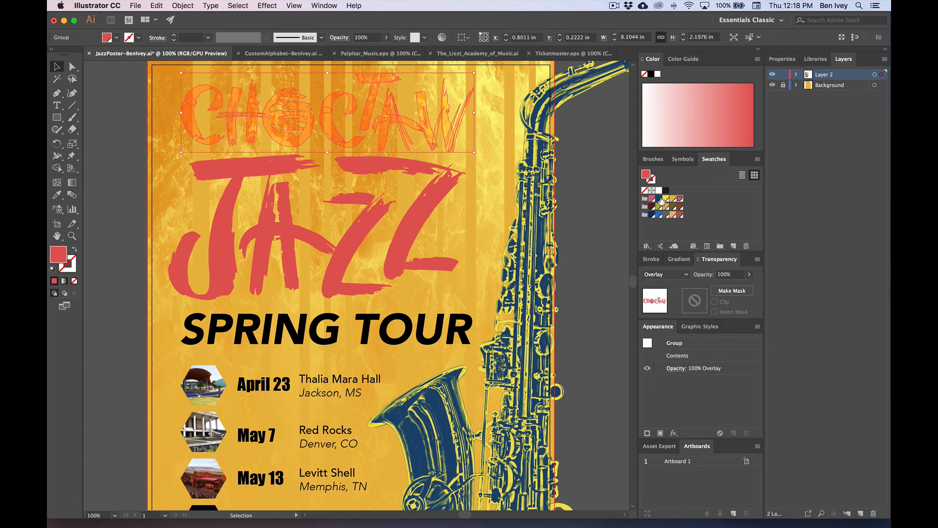
click(660, 200)
click(653, 215)
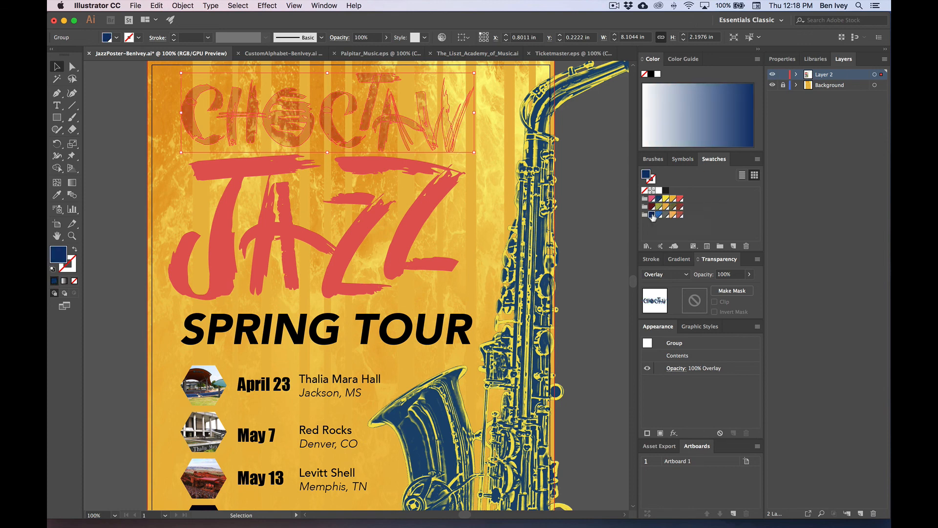
click(665, 274)
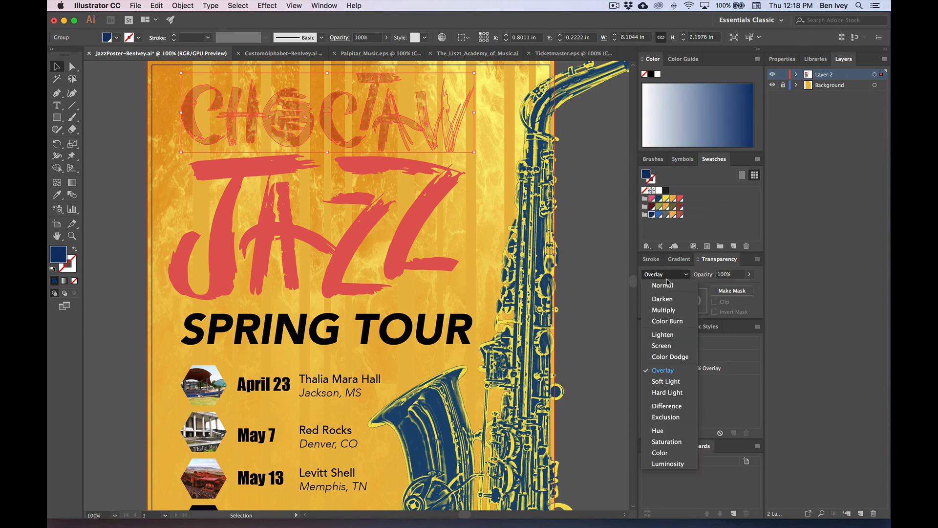
click(682, 321)
click(660, 277)
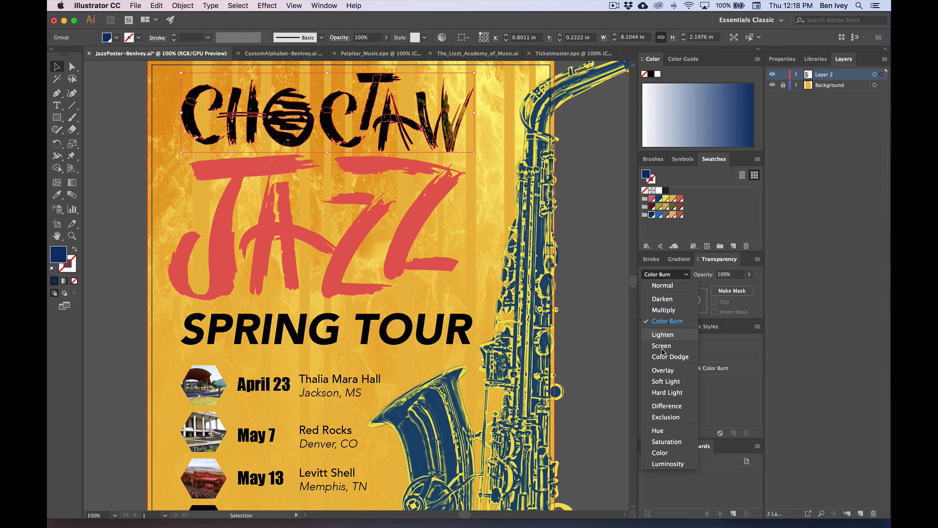
click(675, 379)
click(604, 272)
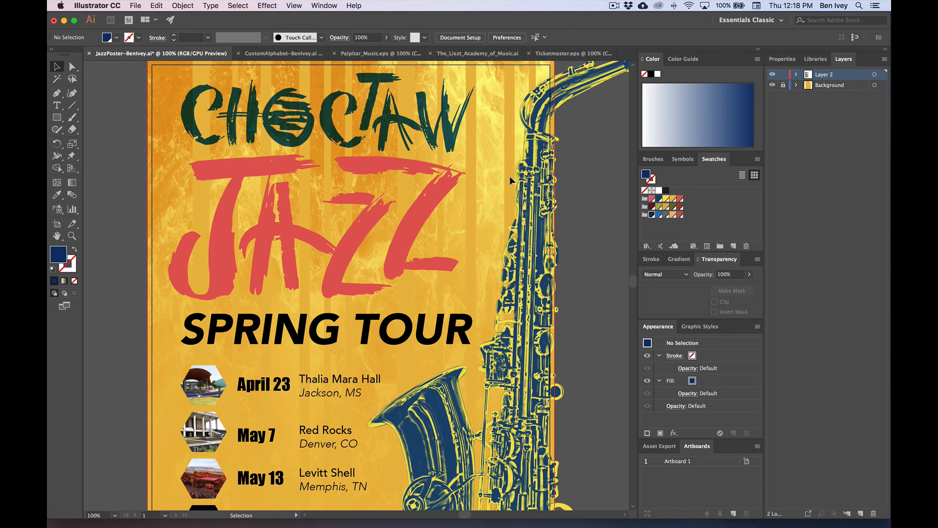
Step: Apply Multiply blending to the JAZZ title group, reapplying it after an undo
click(382, 260)
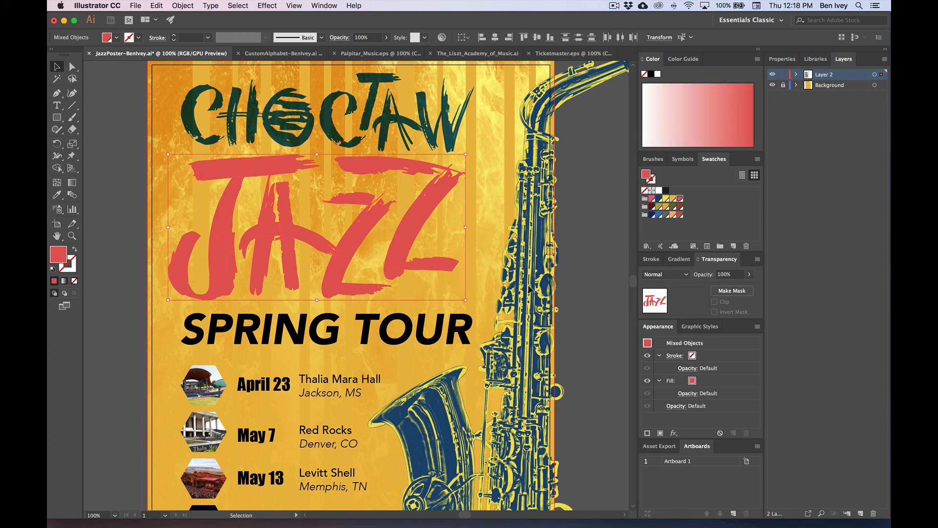
click(666, 274)
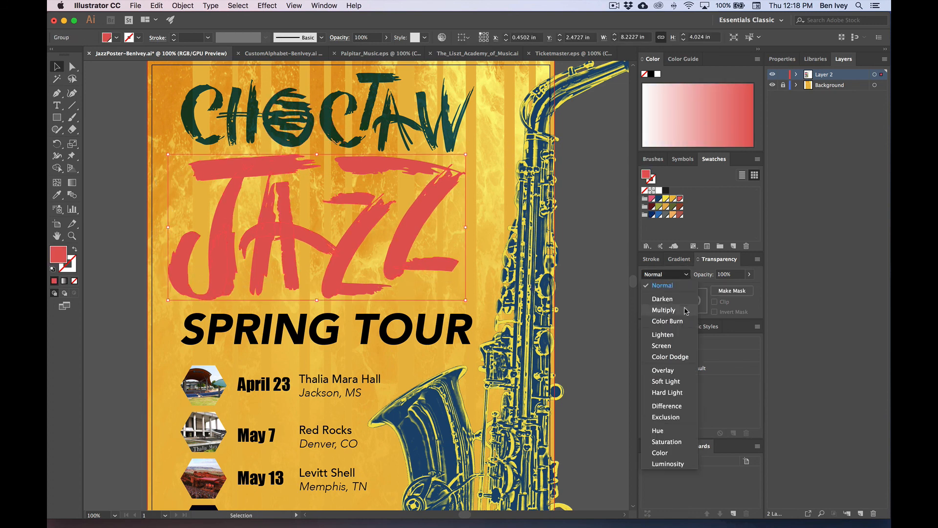
click(657, 307)
key(super+shift+g)
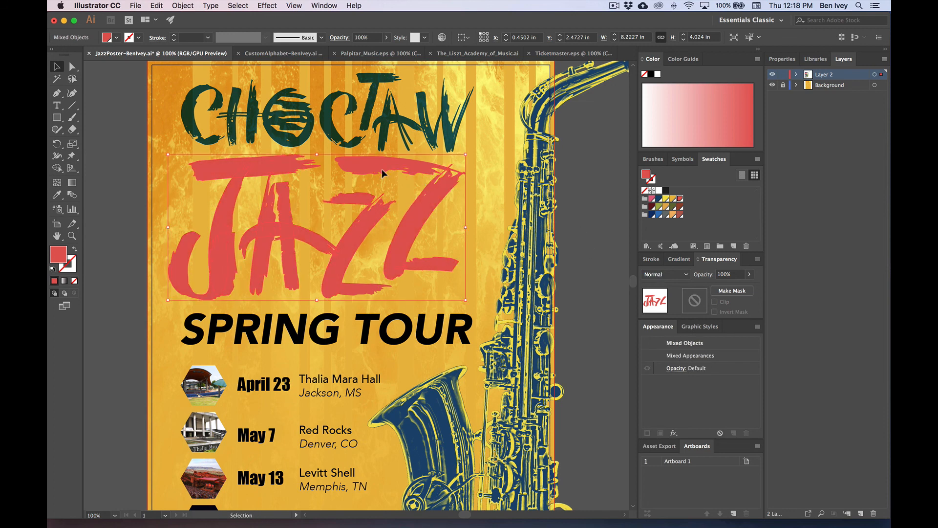
click(666, 274)
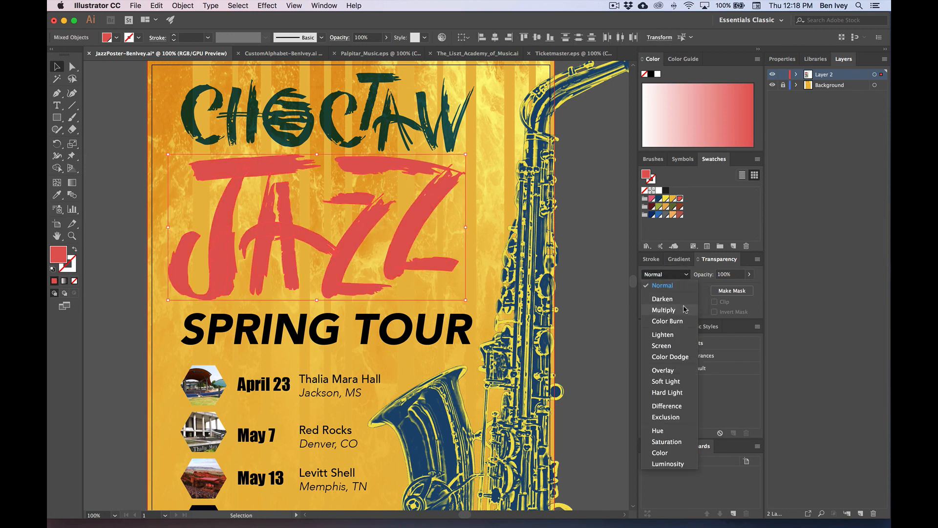
click(659, 299)
click(589, 214)
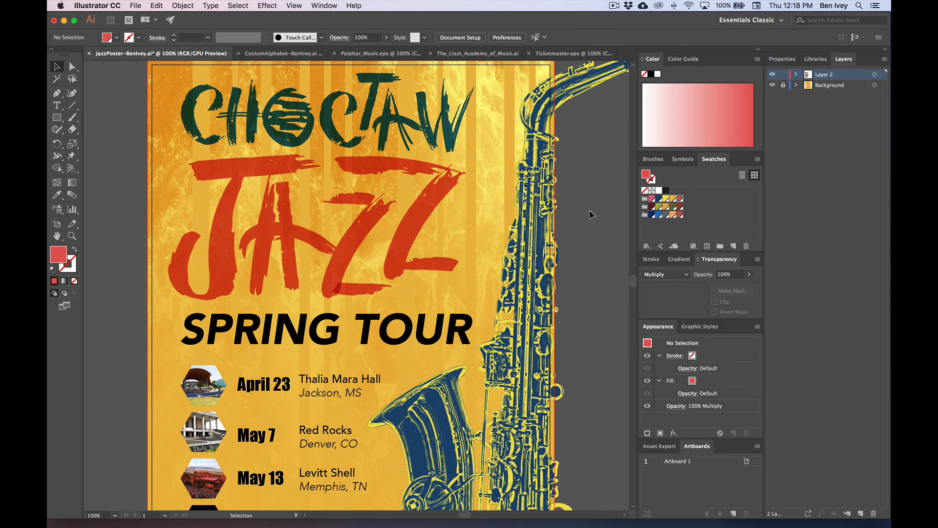
scroll(590, 213, down, 1)
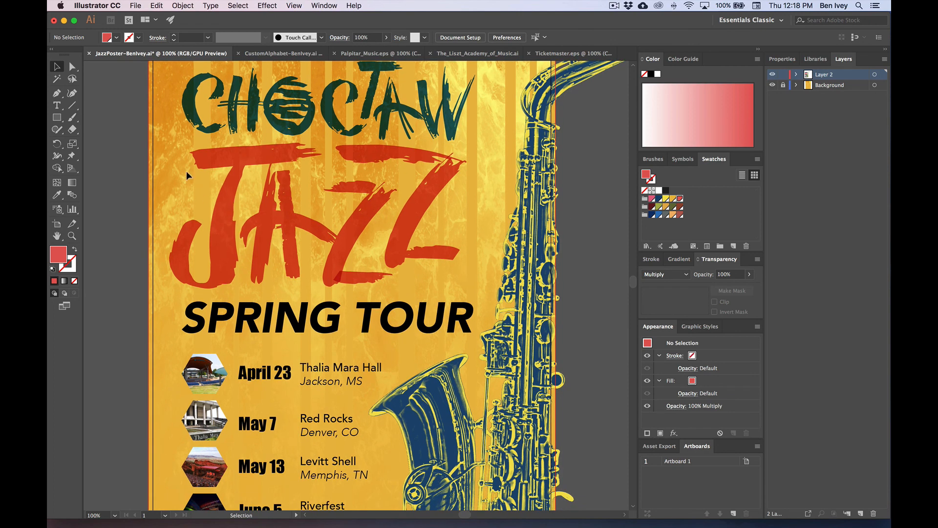
click(456, 276)
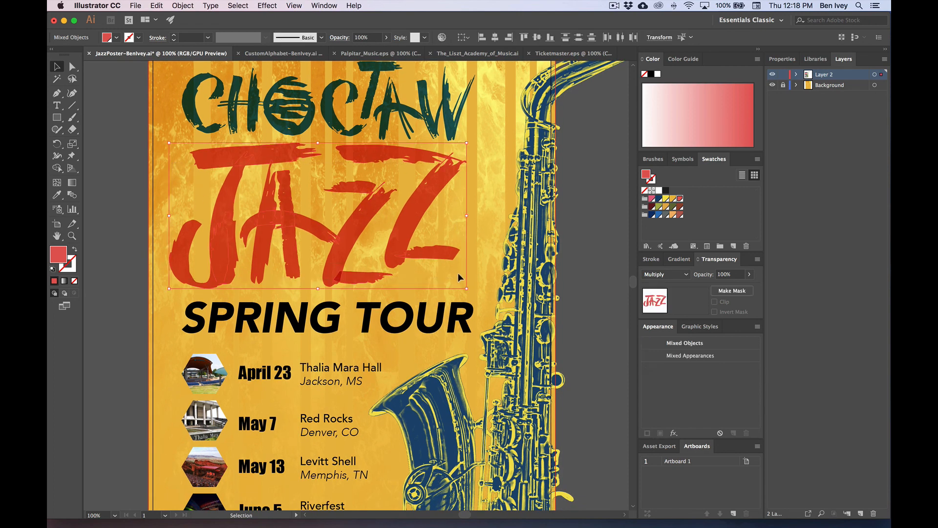
click(115, 176)
scroll(128, 175, down, 2)
scroll(128, 176, left, 2)
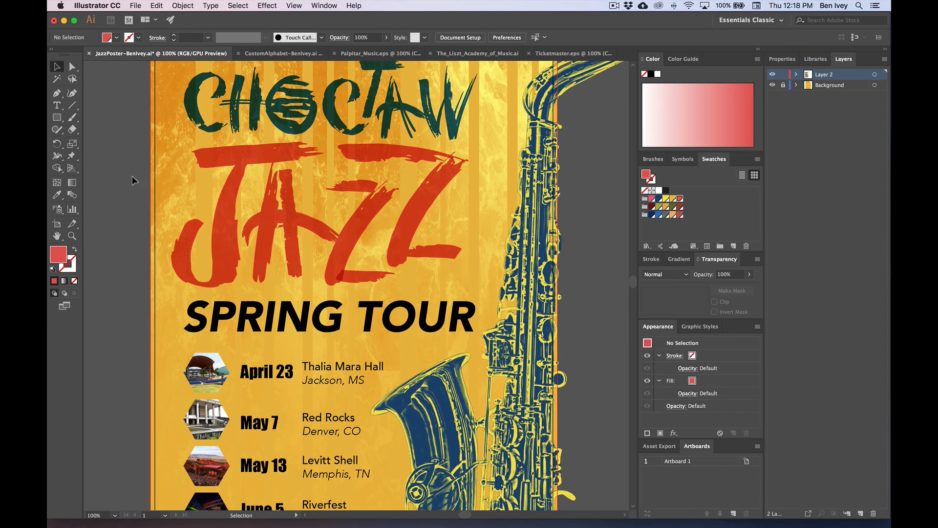
Step: Draw a full-width rectangle across the SPRING TOUR line and send it backward
click(349, 294)
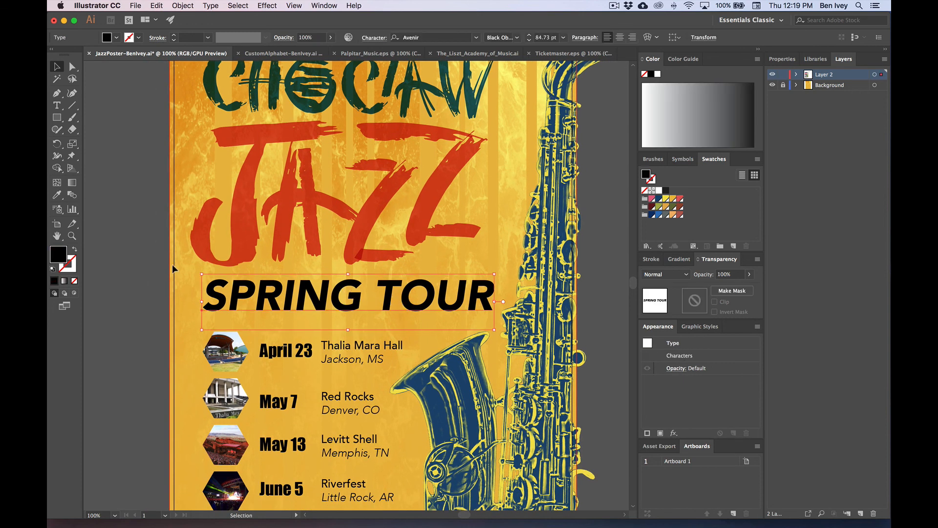
scroll(172, 264, down, 4)
scroll(172, 265, right, 1)
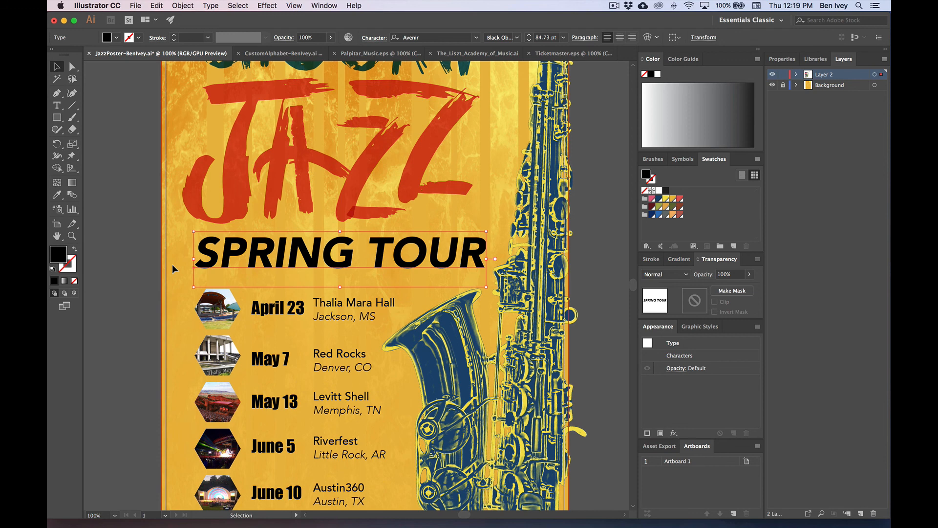
click(172, 263)
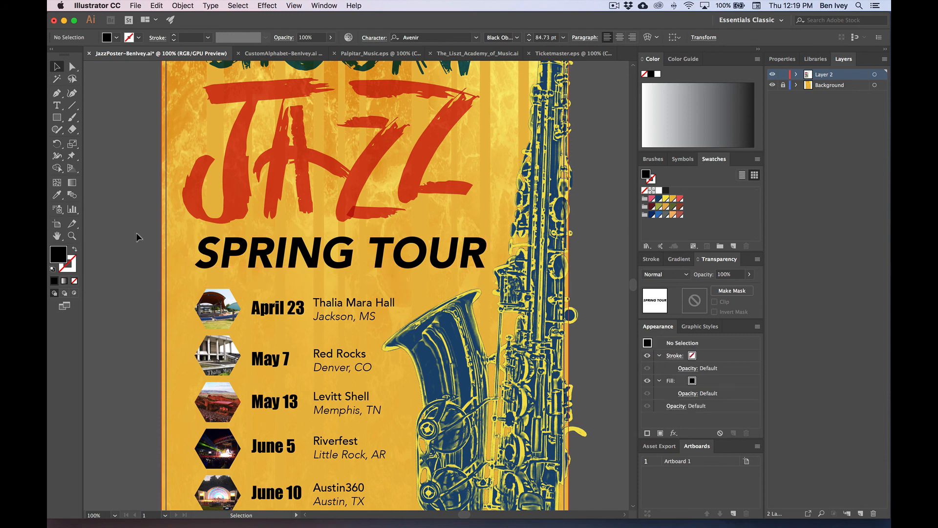
click(57, 117)
drag(162, 224, 569, 280)
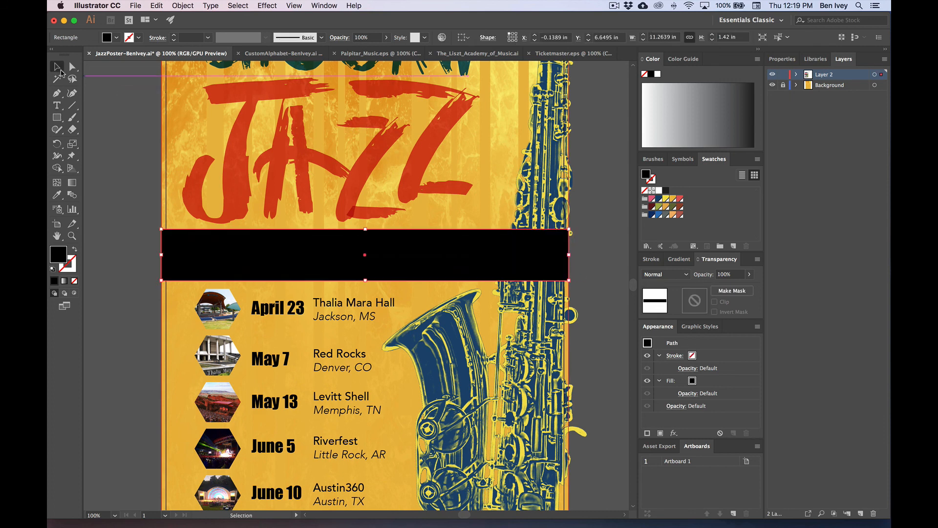
click(57, 66)
key(super+bracketleft)
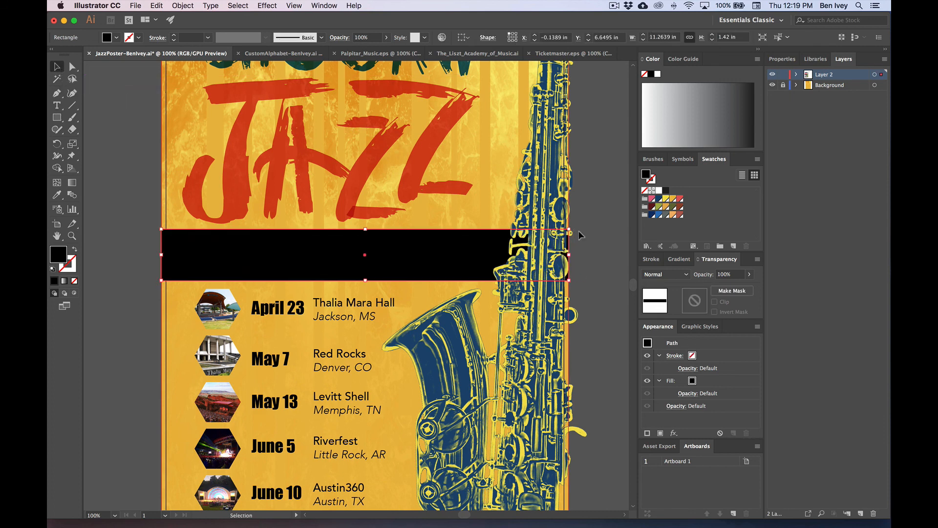
Step: Fill the banner navy and set Hard Light blending, after trying red and Soft Light
click(681, 198)
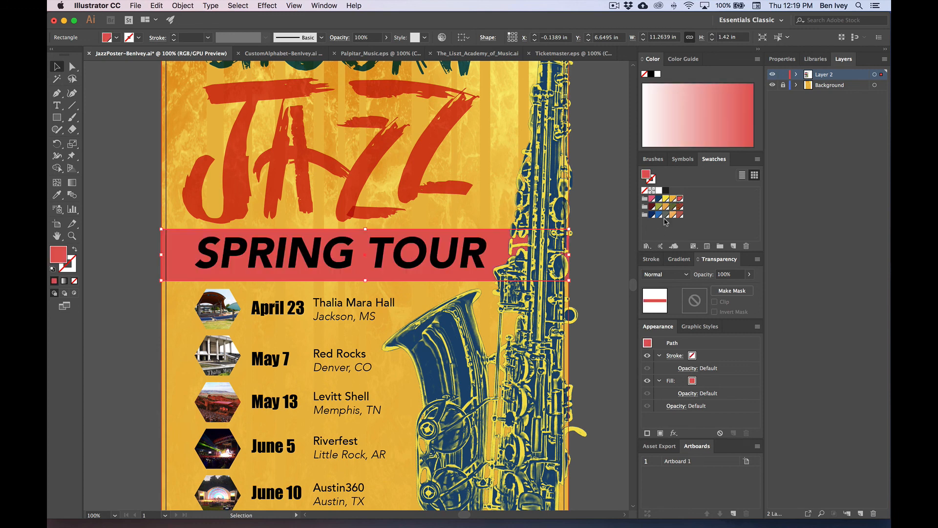
scroll(597, 259, up, 2)
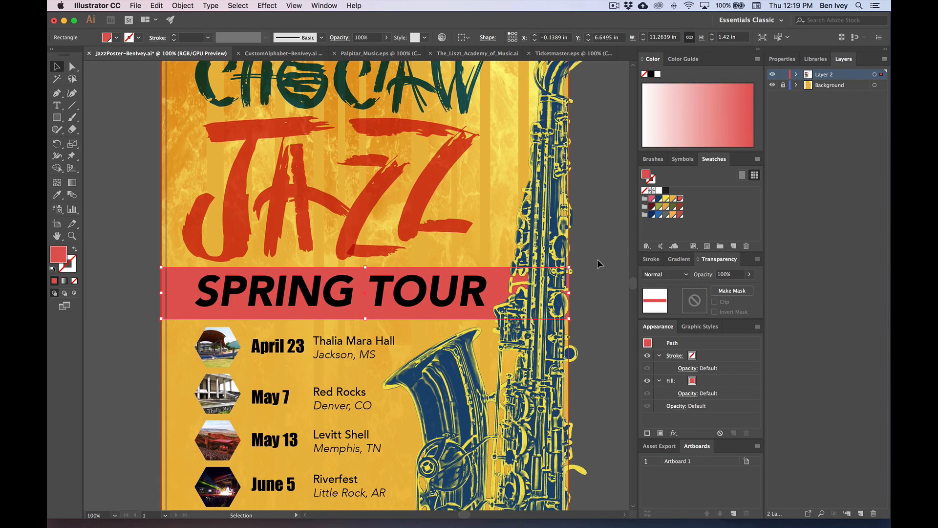
click(659, 198)
scroll(607, 227, up, 1)
click(665, 275)
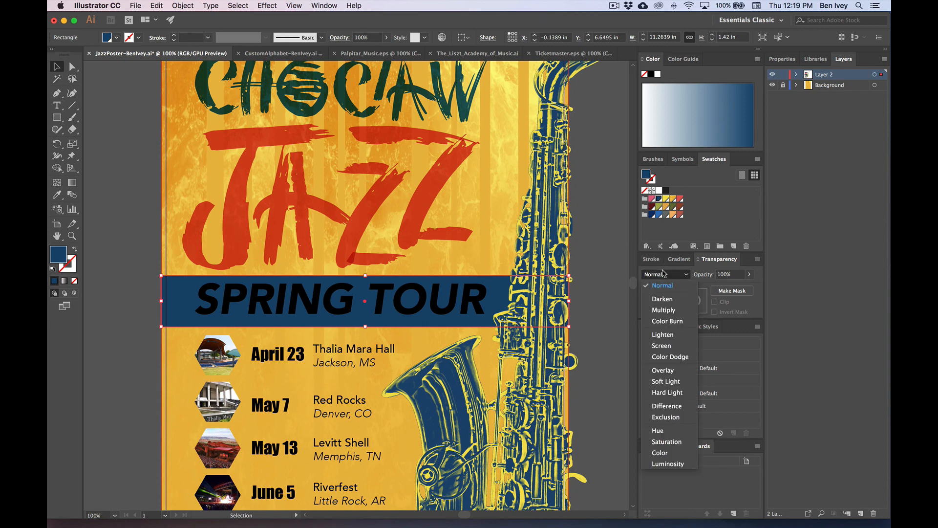
click(677, 382)
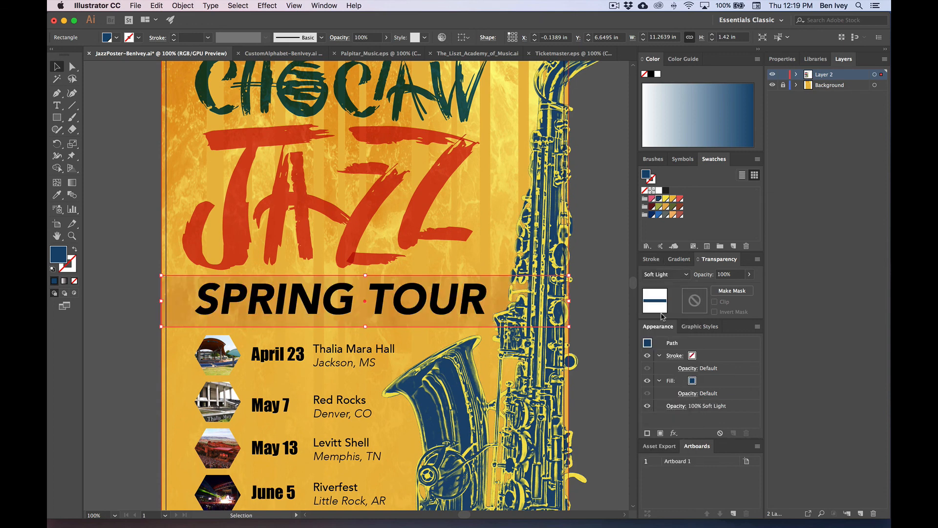
click(664, 274)
click(677, 391)
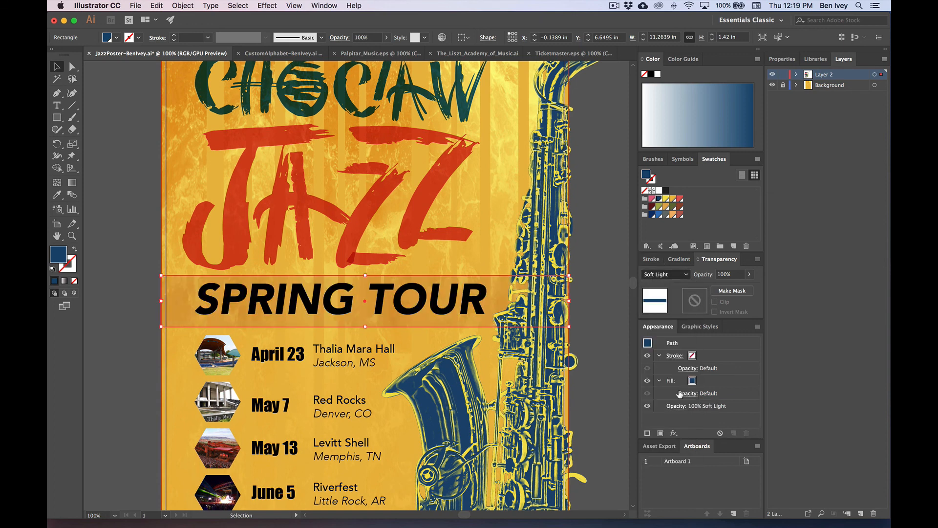
click(596, 302)
click(401, 299)
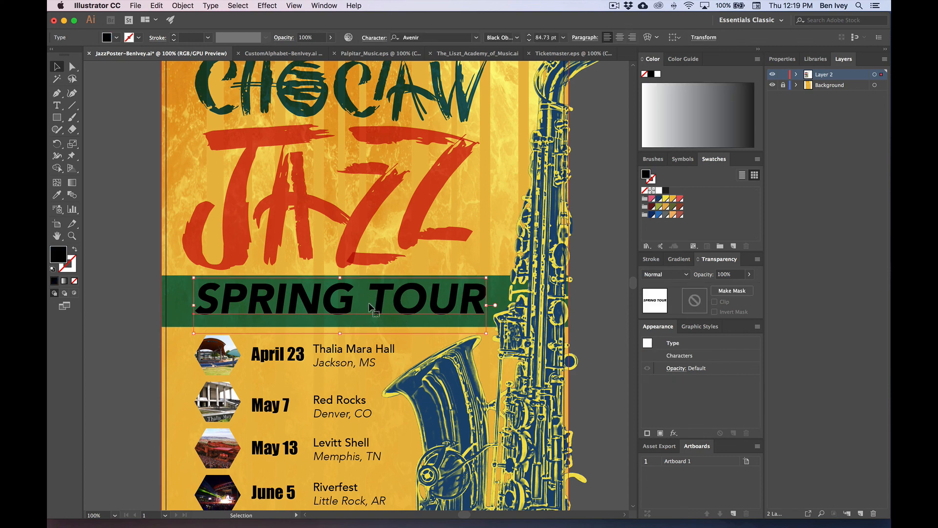
Step: Recolour the SPRING TOUR heading gold after trying yellow
click(666, 198)
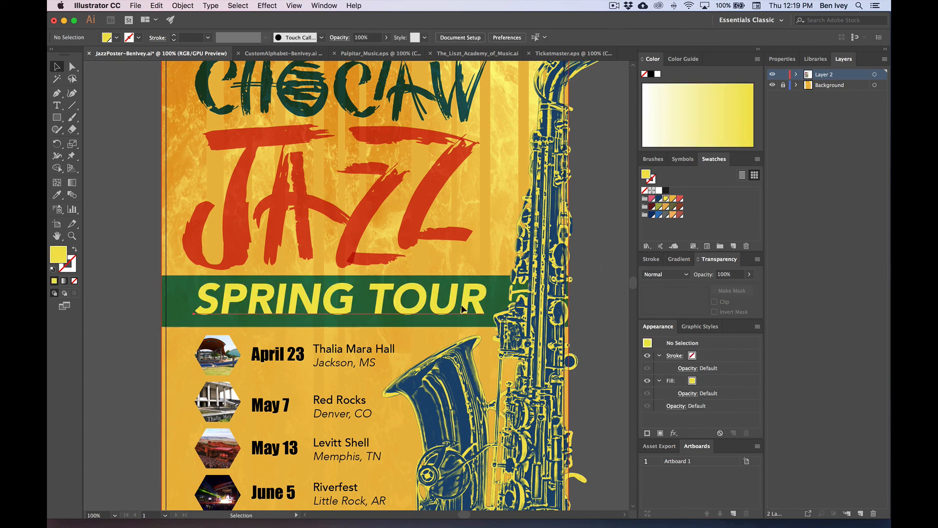
click(673, 200)
click(596, 250)
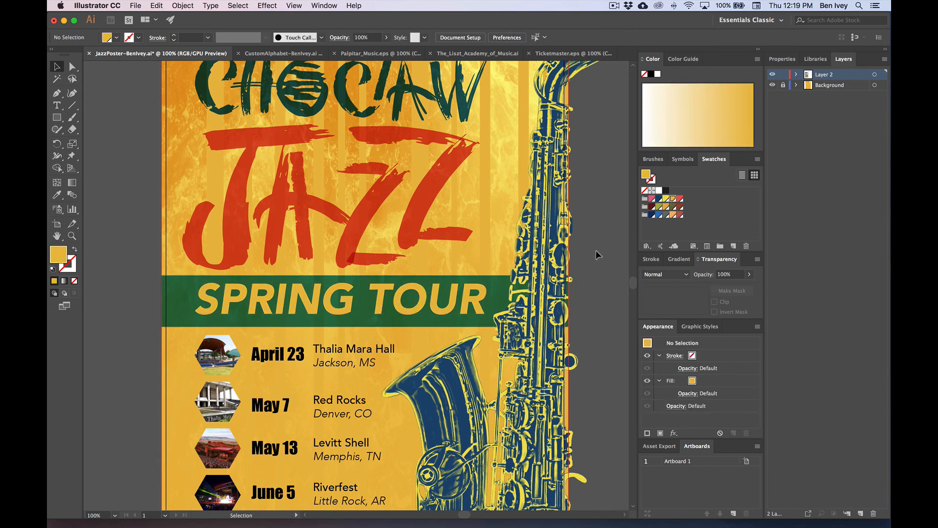
scroll(596, 250, up, 2)
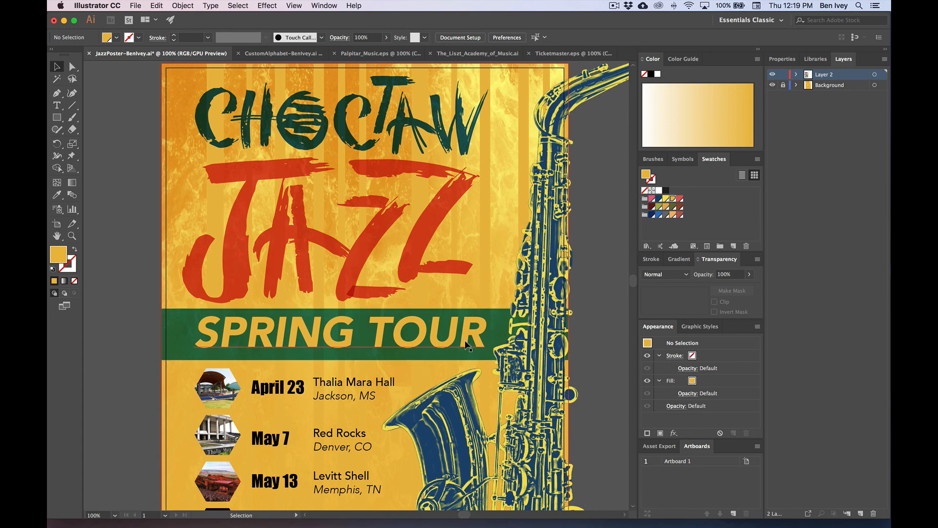
click(467, 335)
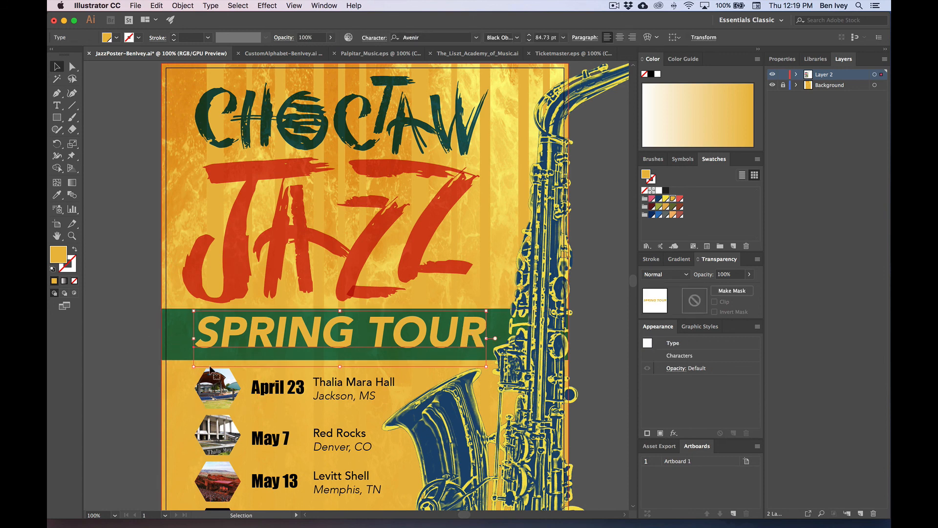
Step: Apply a Flag envelope warp to SPRING TOUR with 4% bend and 33% horizontal distortion
click(182, 6)
mouse_move(243, 262)
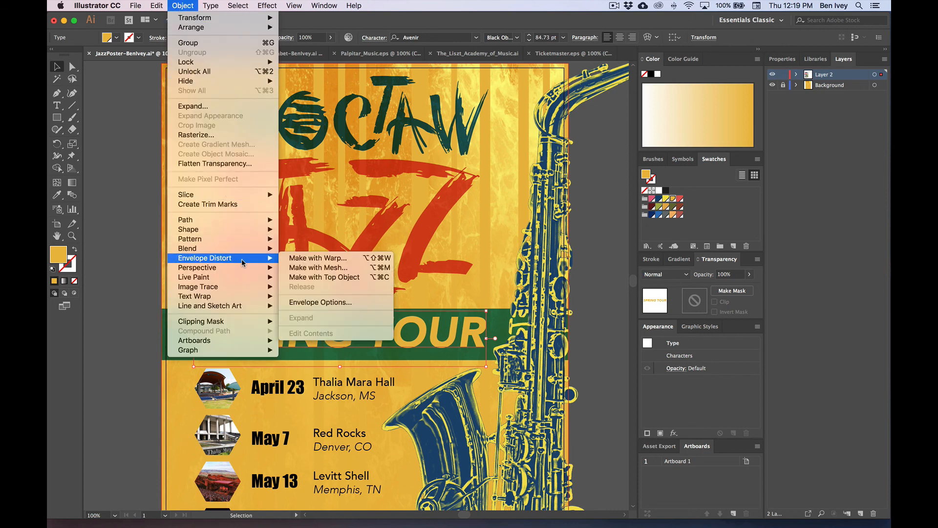
click(320, 259)
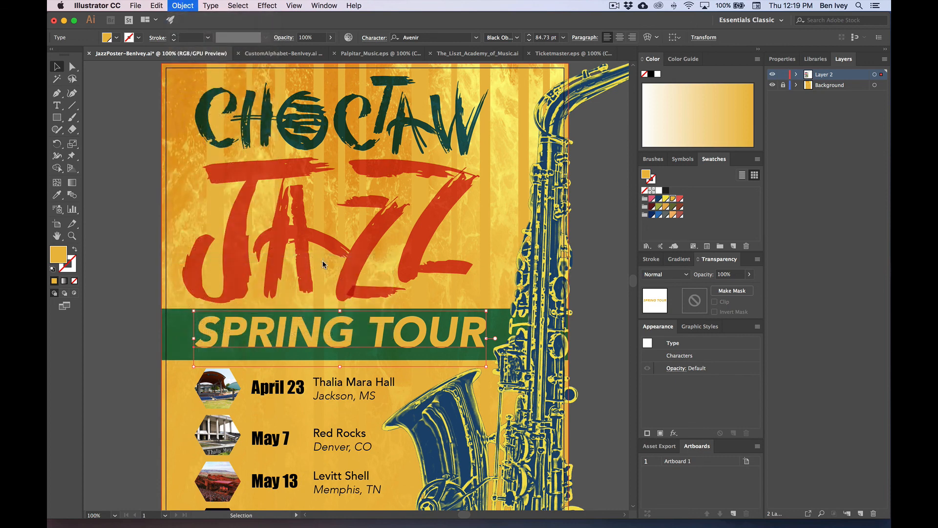
drag(690, 60, 553, 218)
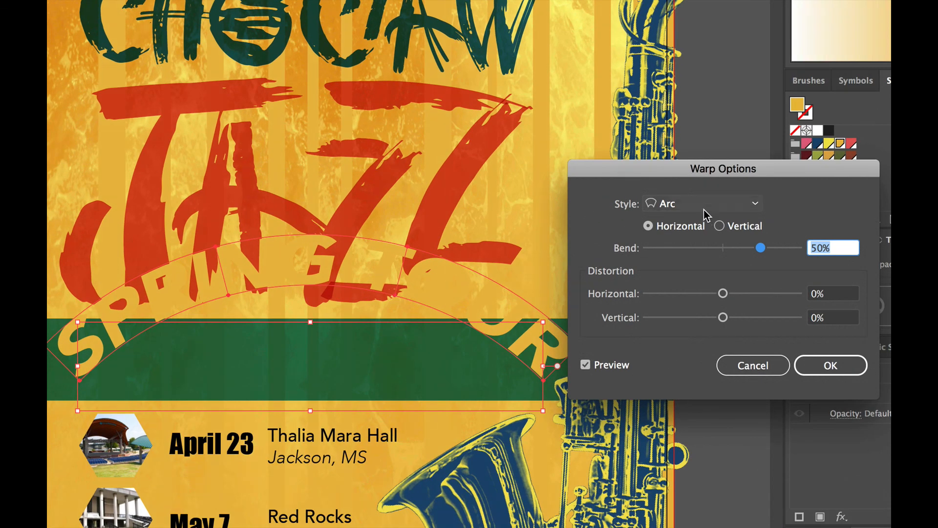
click(587, 237)
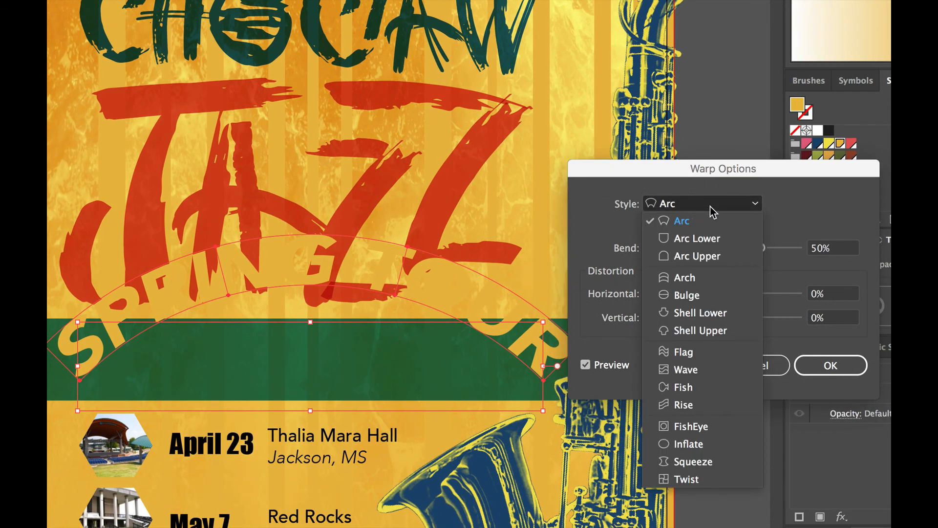
click(787, 215)
click(684, 204)
click(692, 354)
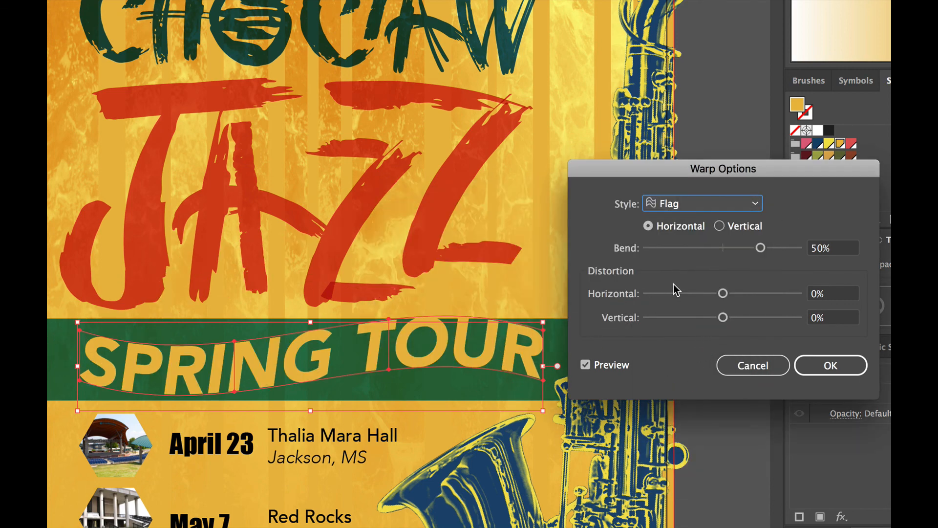
drag(743, 249, 727, 251)
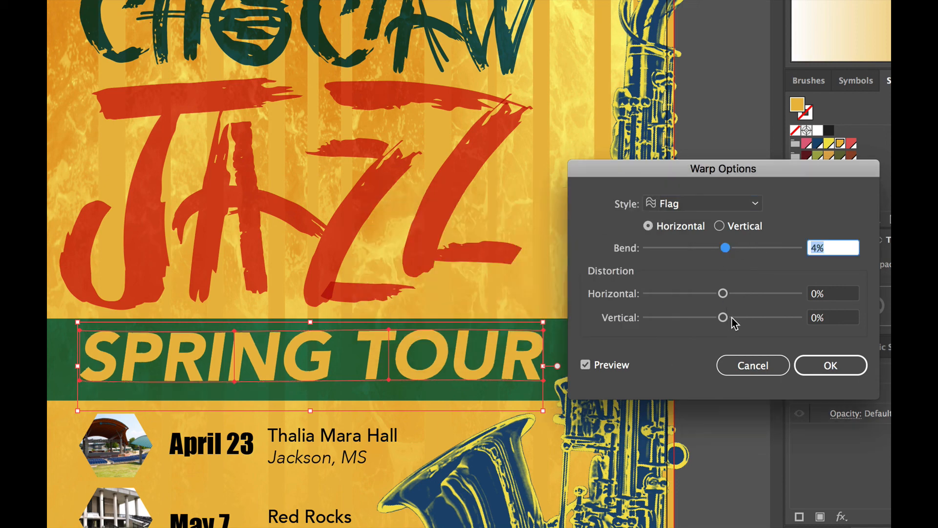
drag(723, 294, 748, 300)
click(825, 365)
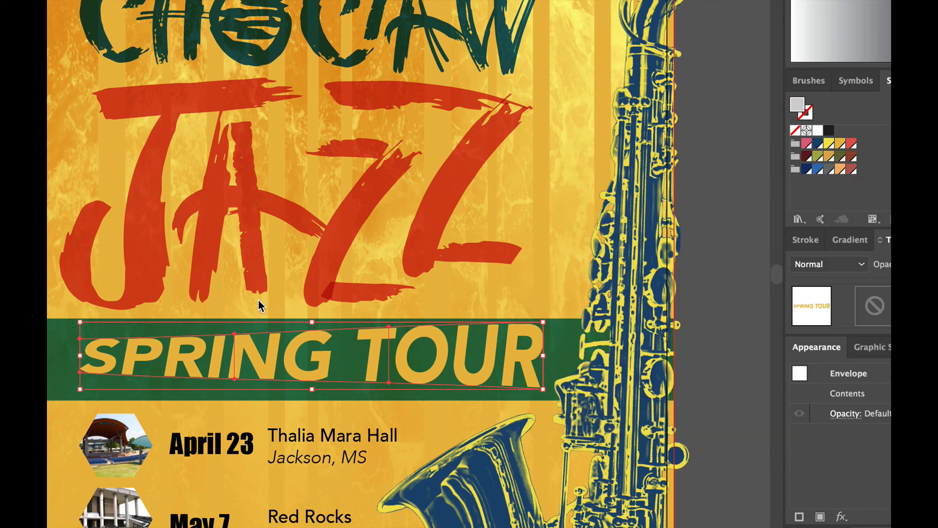
Step: Stretch the warped SPRING TOUR text taller by dragging its top and bottom envelope edges
drag(311, 323, 312, 309)
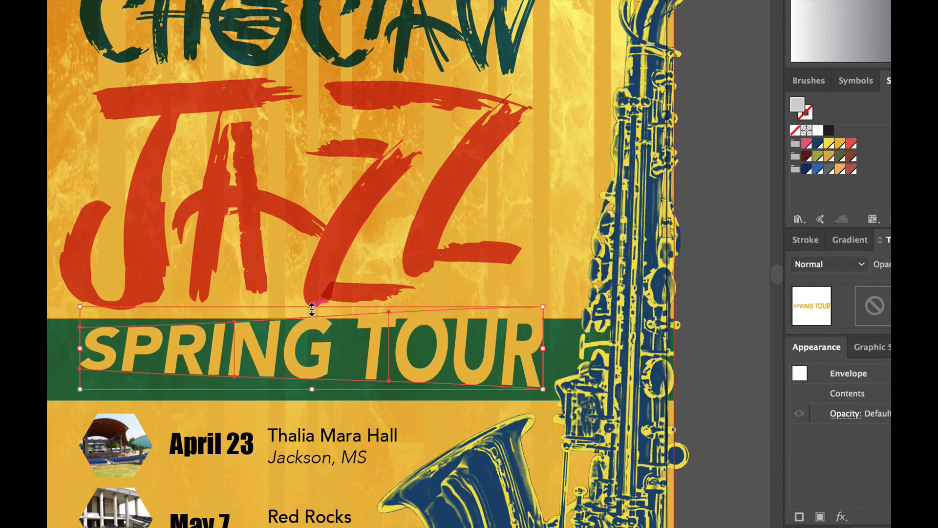
drag(313, 390, 315, 389)
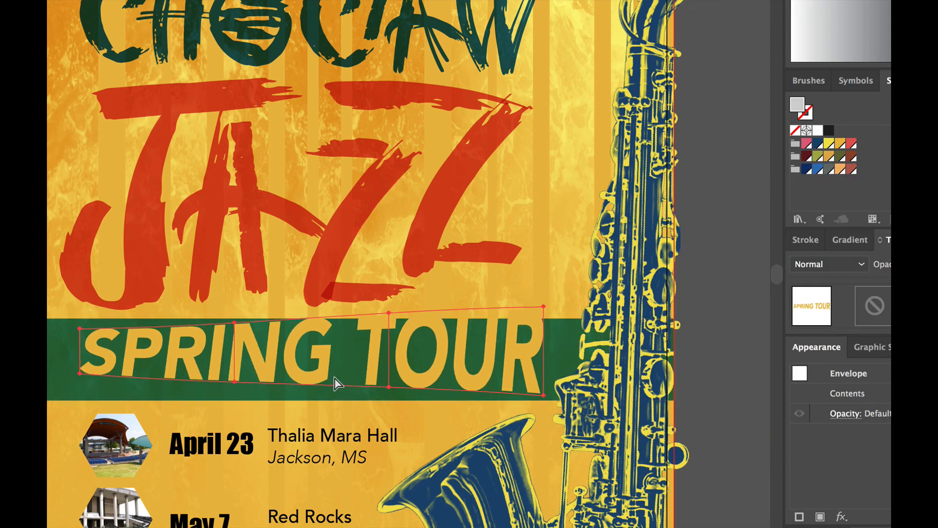
key(super+minus)
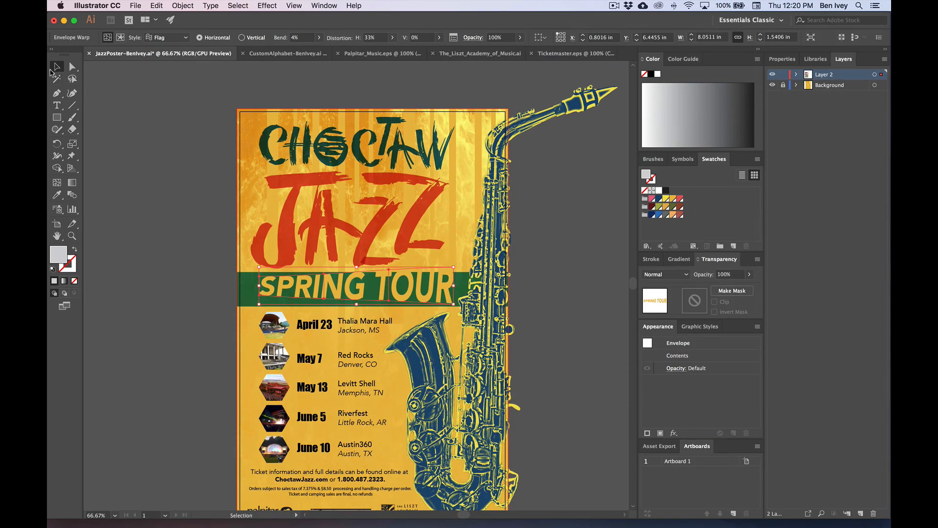
Step: Nudge the green banner's corner points with arrow keys so its bottom edge slants
drag(511, 274, 511, 267)
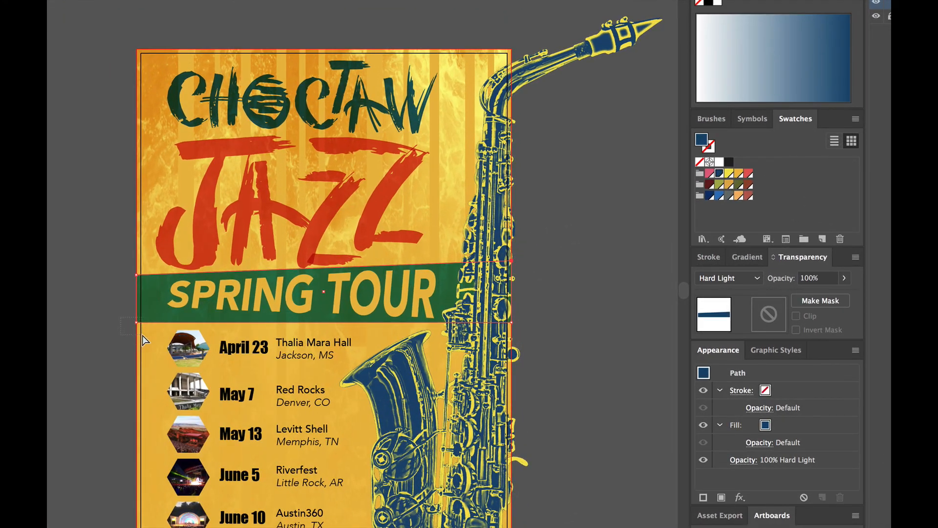
drag(142, 335, 142, 335)
key(Up)
key(Up)
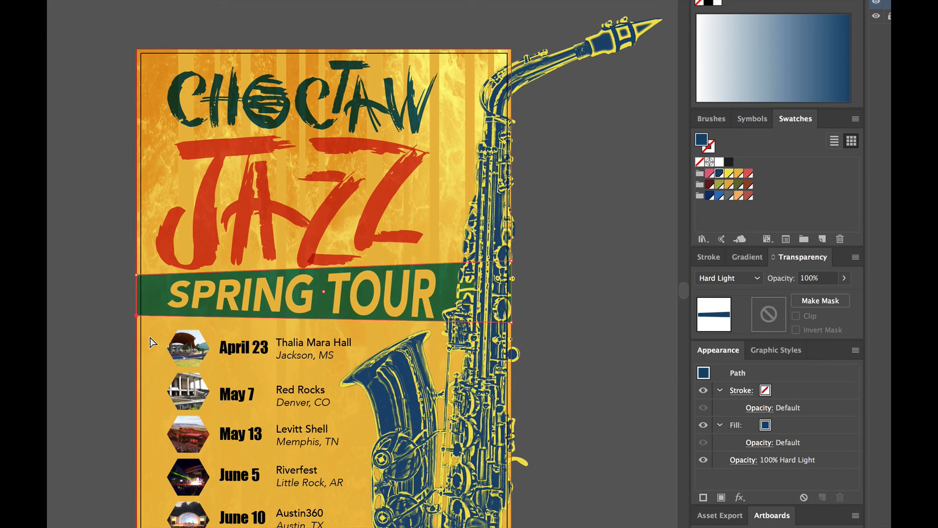
key(Up)
key(Up)
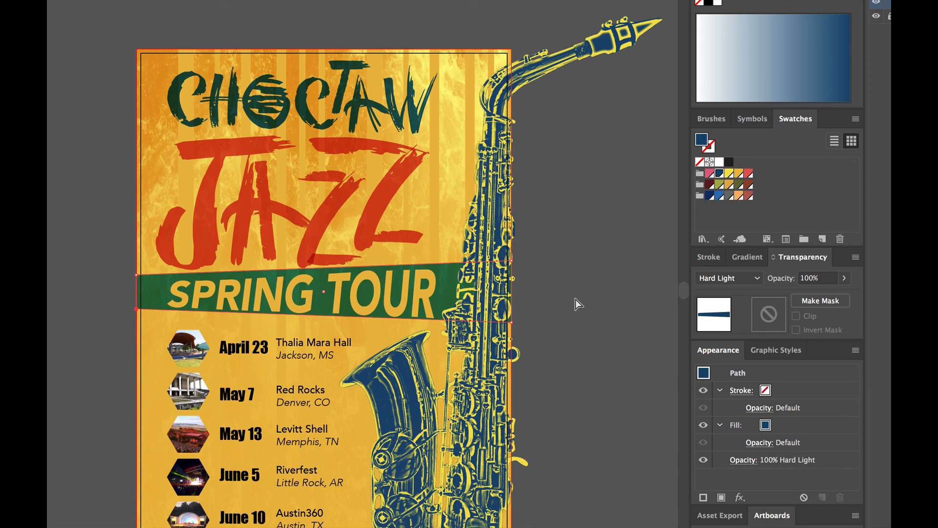
drag(537, 323, 503, 356)
key(Down)
key(Down)
key(Down)
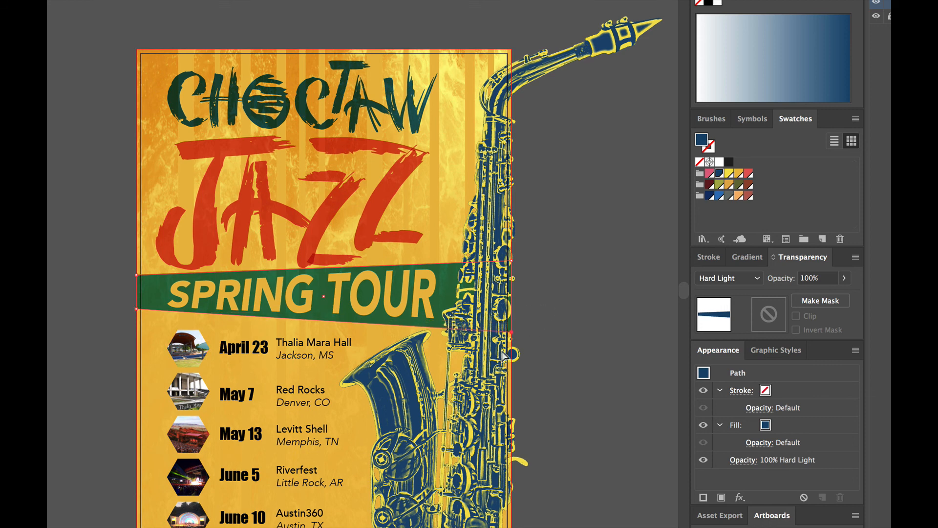
key(Up)
key(Up)
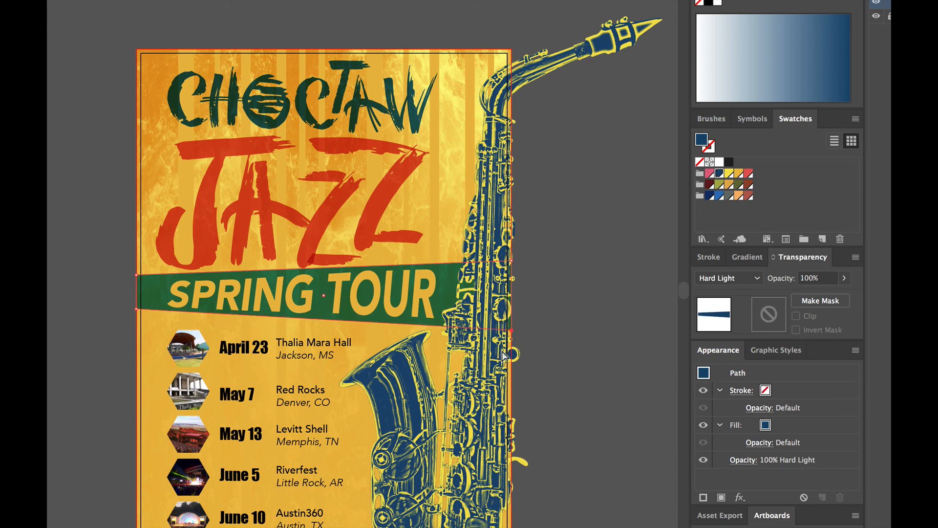
drag(151, 280, 151, 280)
click(536, 266)
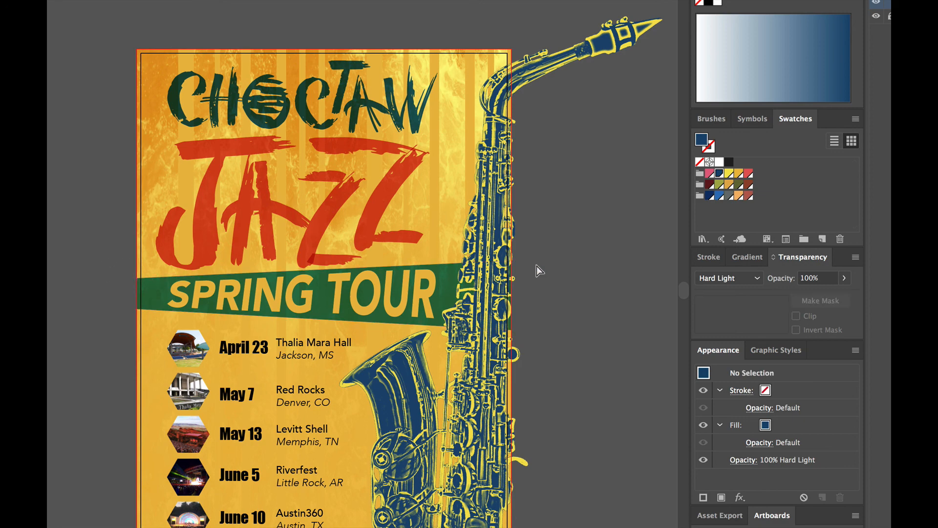
key(ctrl+minus)
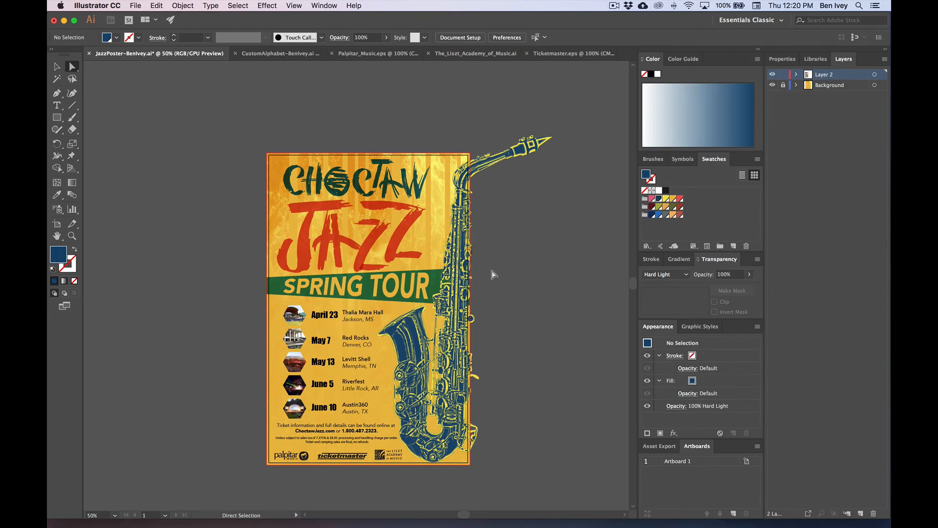
Step: Zoom to 150% and pan down to the list of tour dates and venues
key(ctrl+plus)
scroll(492, 269, down, 2)
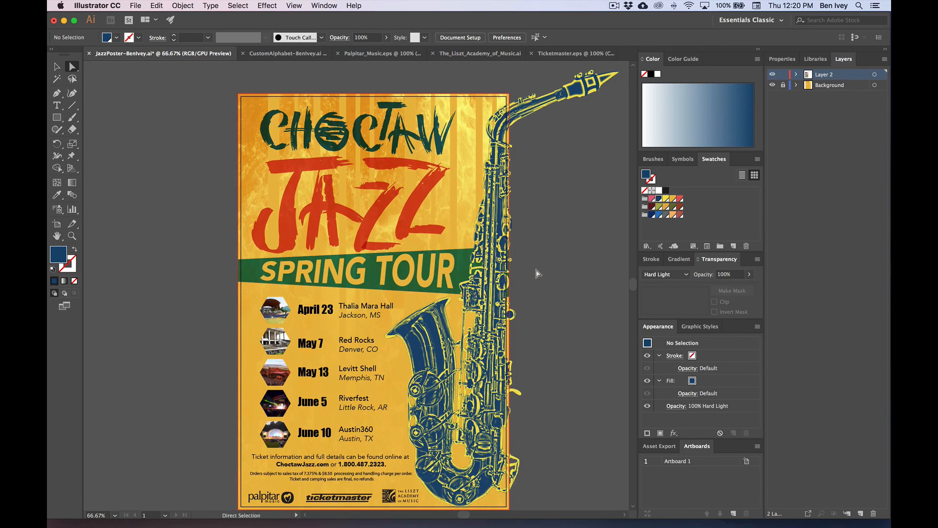
click(183, 6)
mouse_move(234, 251)
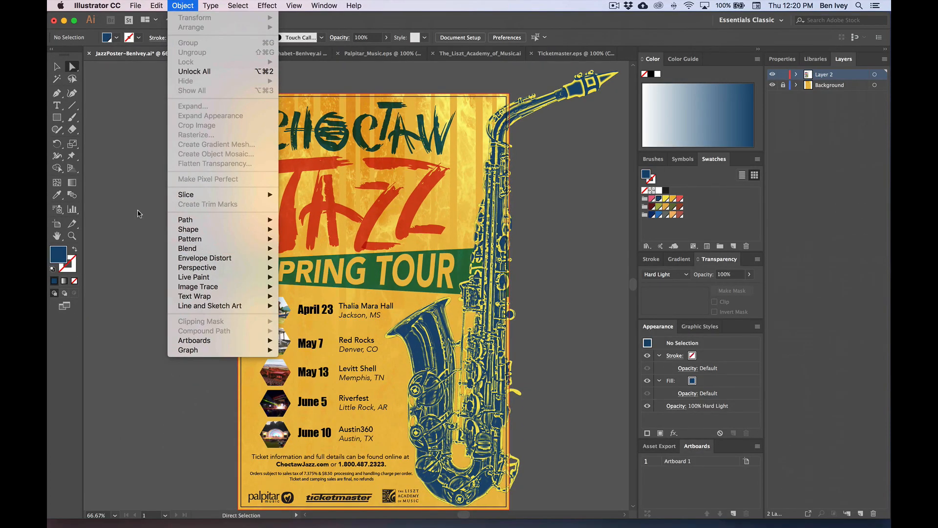
click(138, 214)
click(56, 67)
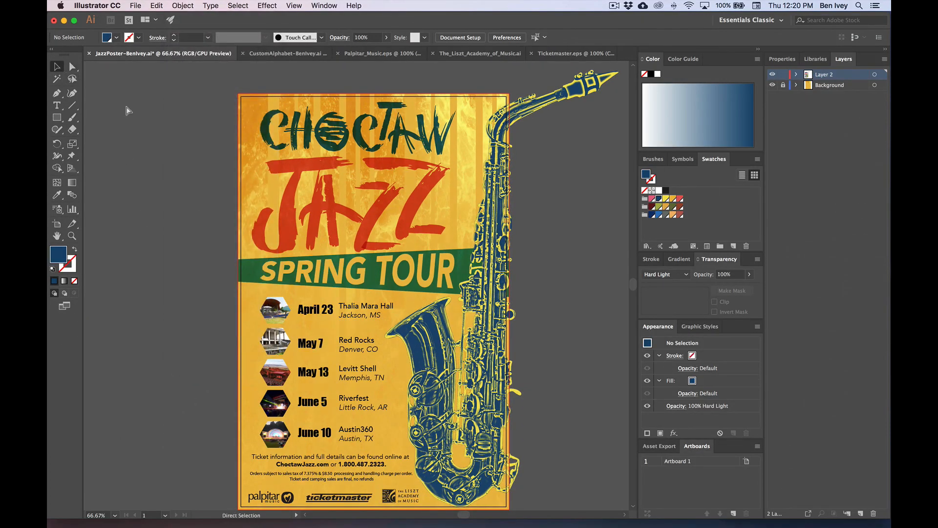
key(super+equal)
key(super+equal)
drag(241, 286, 253, 93)
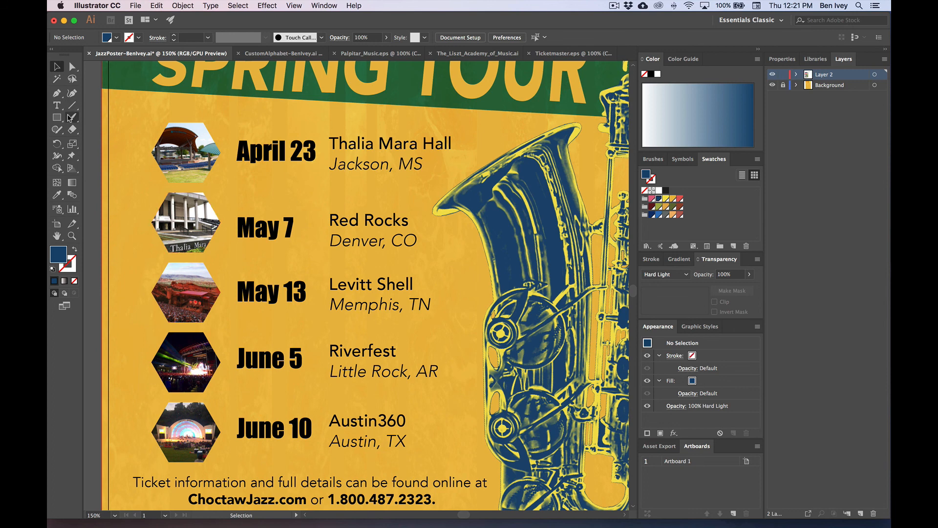
Step: Draw a rectangle across the April 23 row and send it behind the photo and text
drag(398, 86, 394, 159)
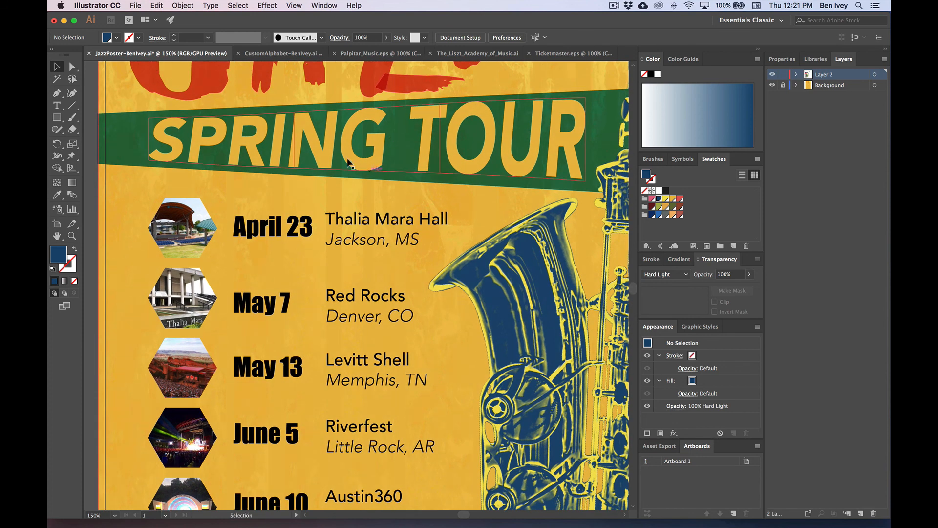
drag(132, 186, 132, 154)
drag(58, 116, 82, 118)
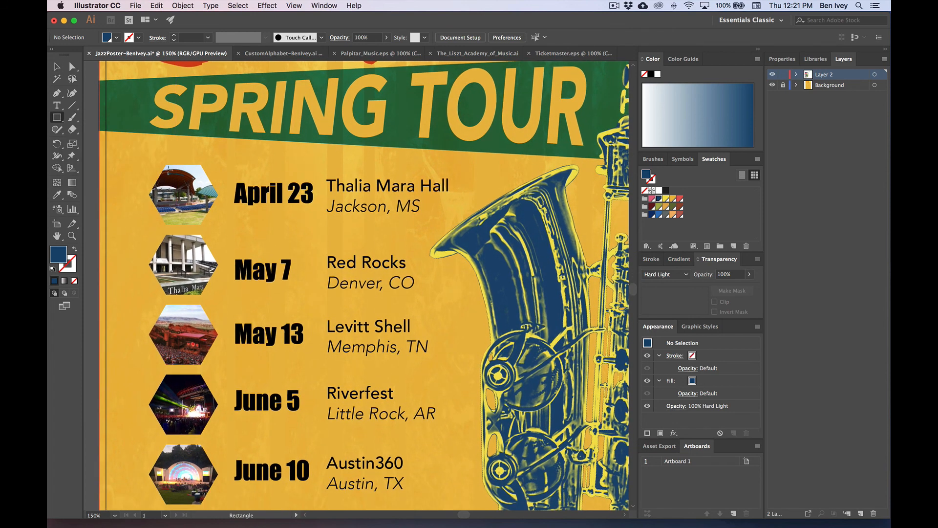
drag(170, 171, 464, 214)
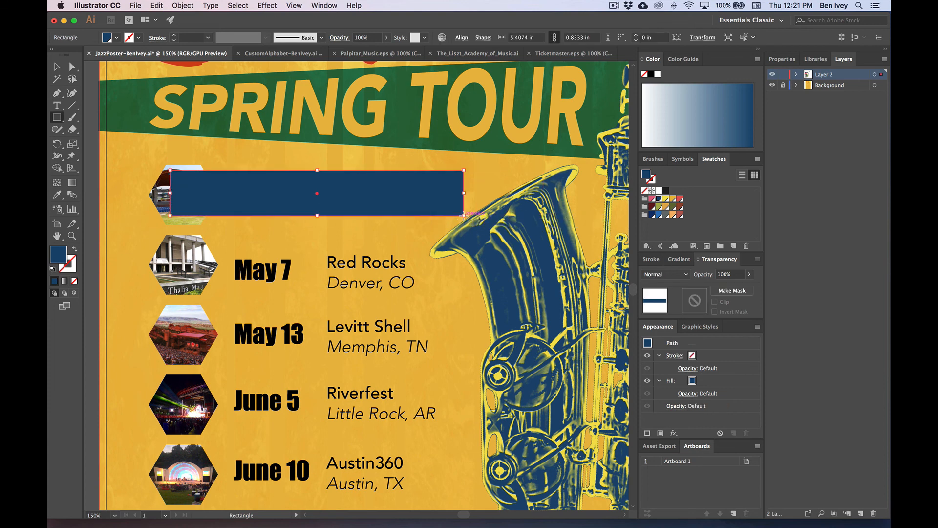
key(super+shift+bracketleft)
key(v)
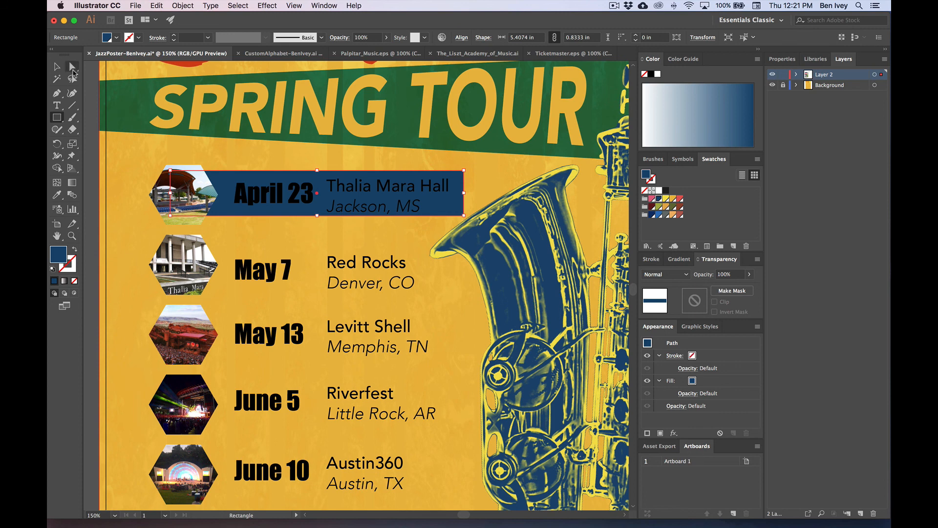
key(super+shift+a)
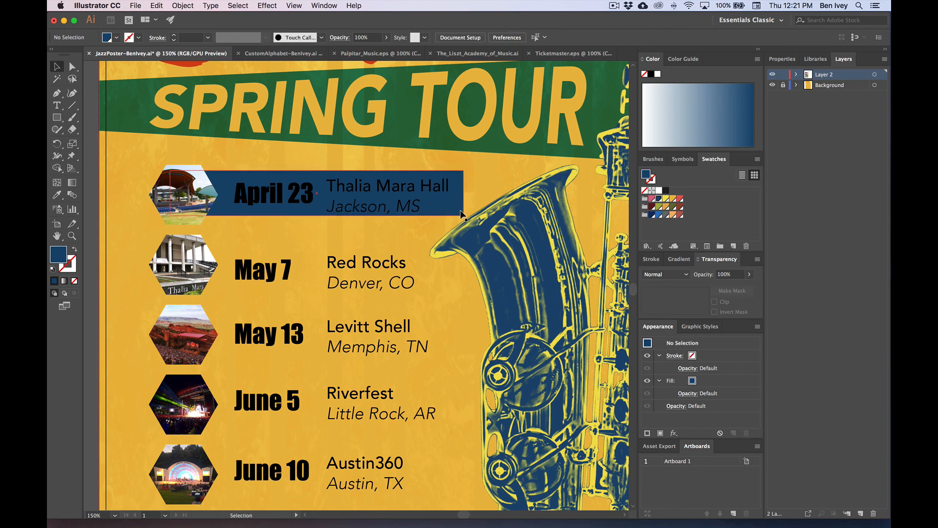
Step: Try yellow on the April 23 date text, then undo the change
click(438, 211)
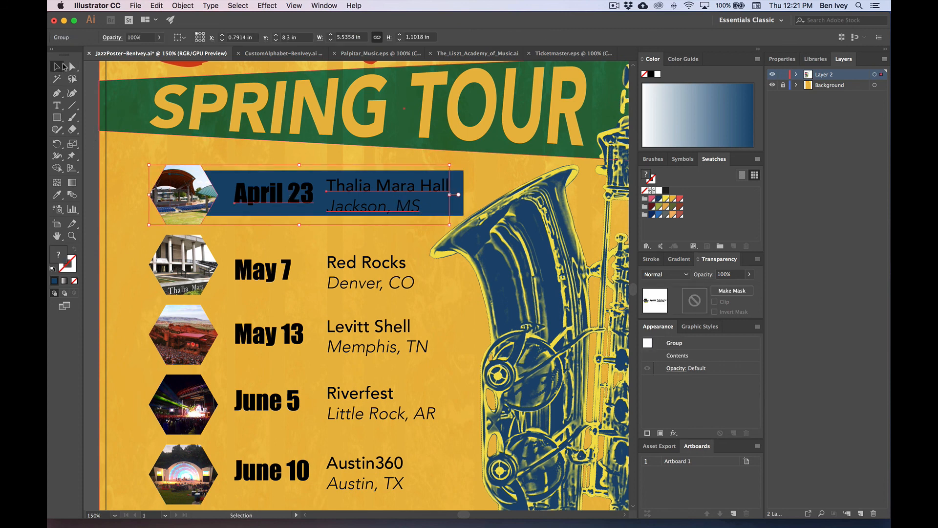
click(72, 67)
click(259, 193)
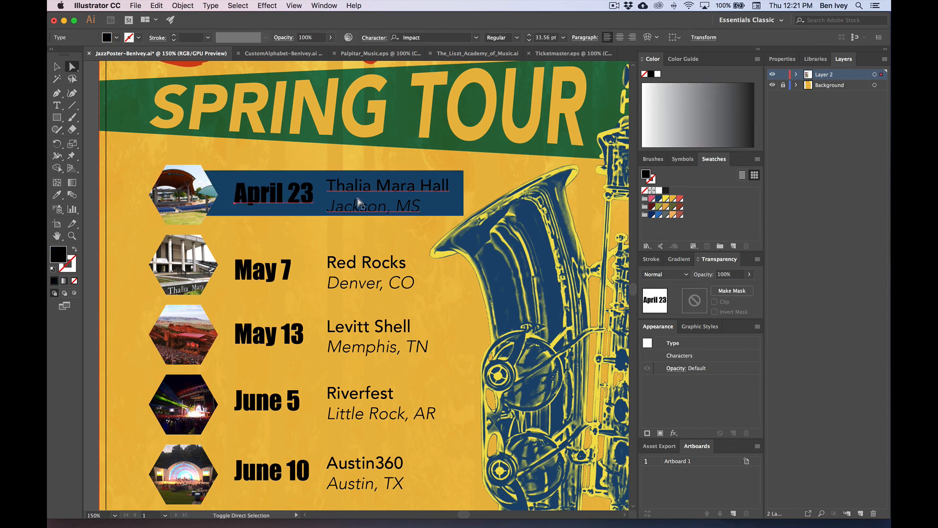
click(665, 198)
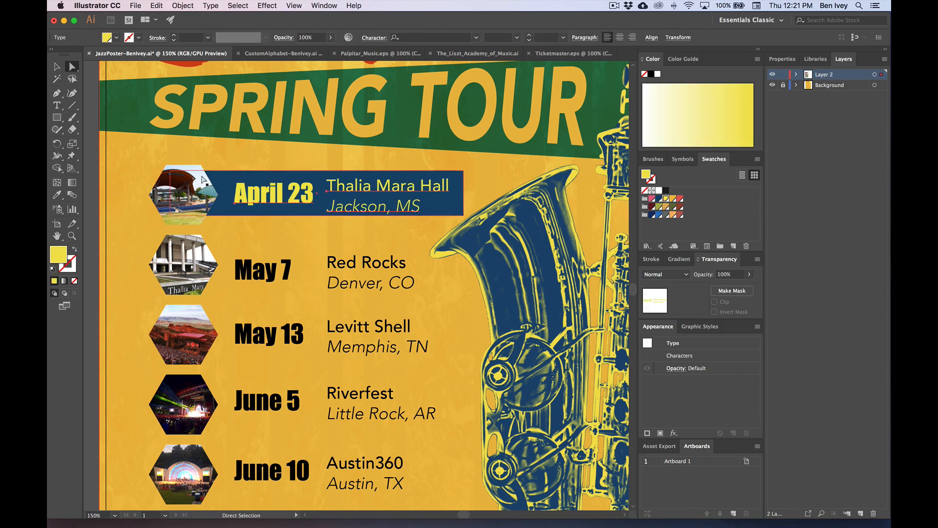
key(super+shift+a)
key(super+z)
key(super+z)
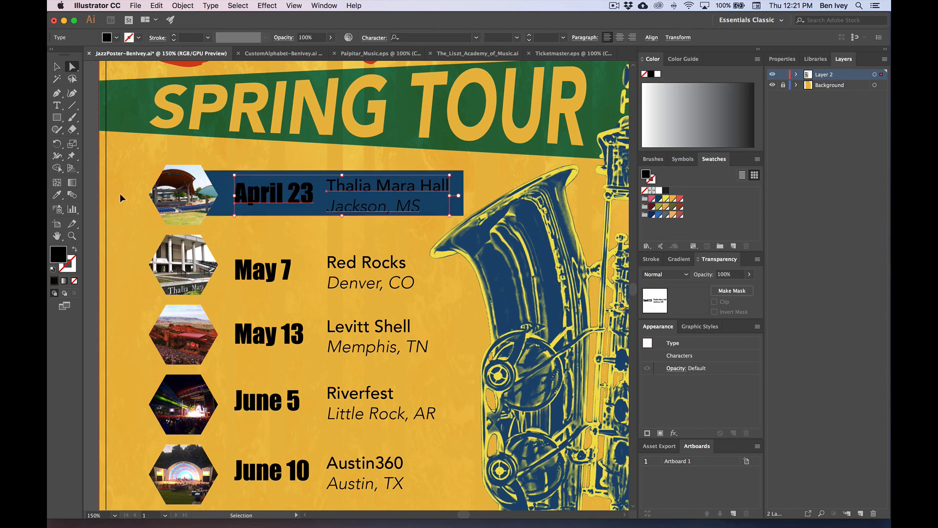
Step: Fill the bar red, after trying yellow and orange, and send it to the back
click(218, 201)
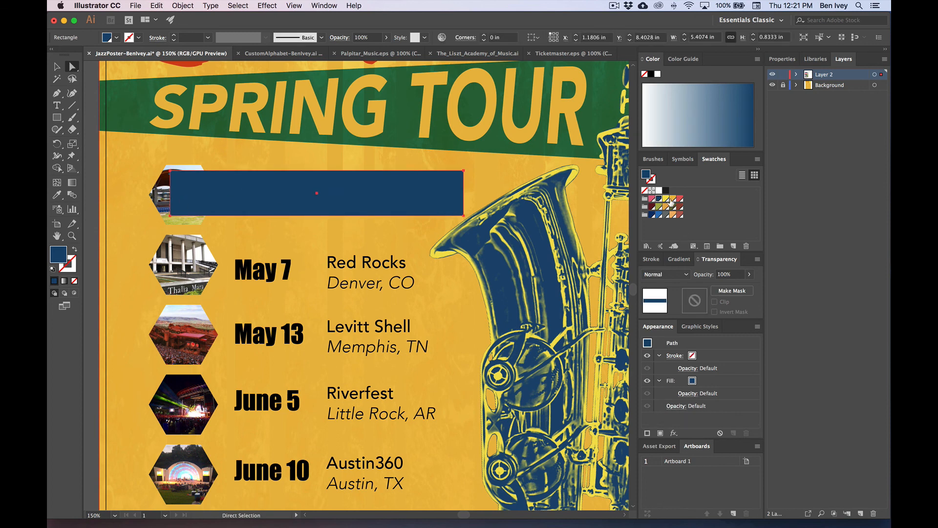
click(667, 199)
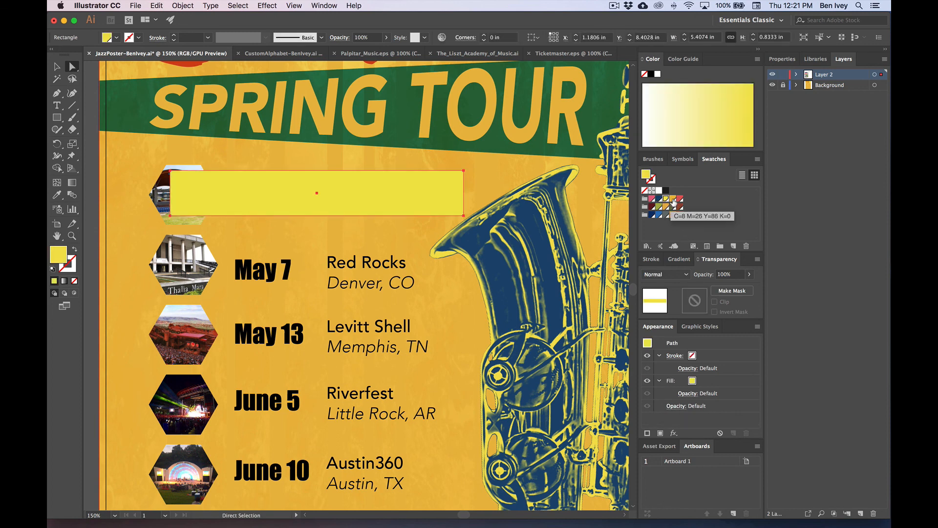
click(673, 199)
click(680, 199)
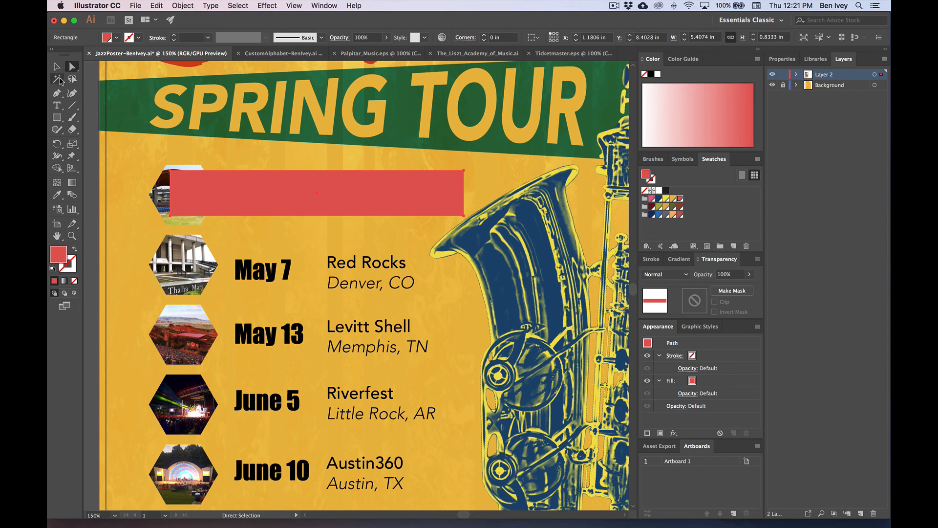
key(super+shift+bracketleft)
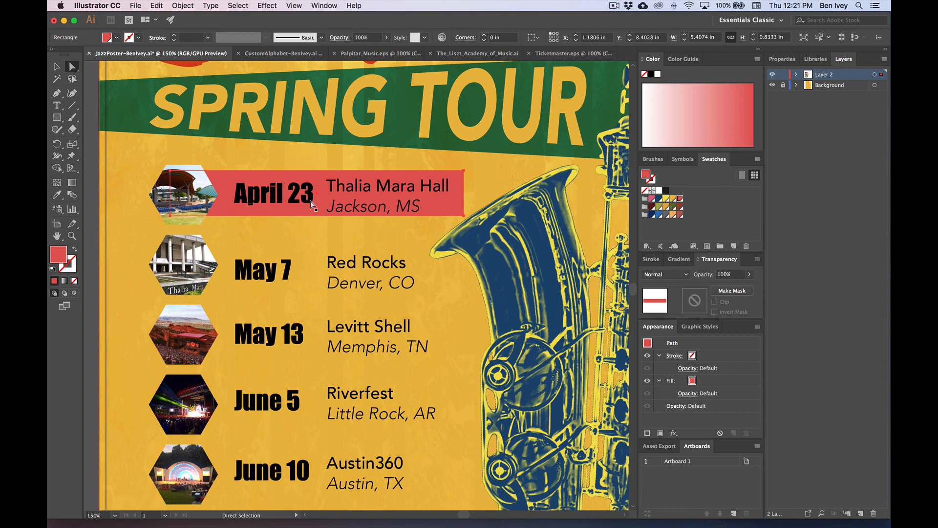
Step: Select the April 23 red band and drag copies of it down behind the other dates
click(57, 66)
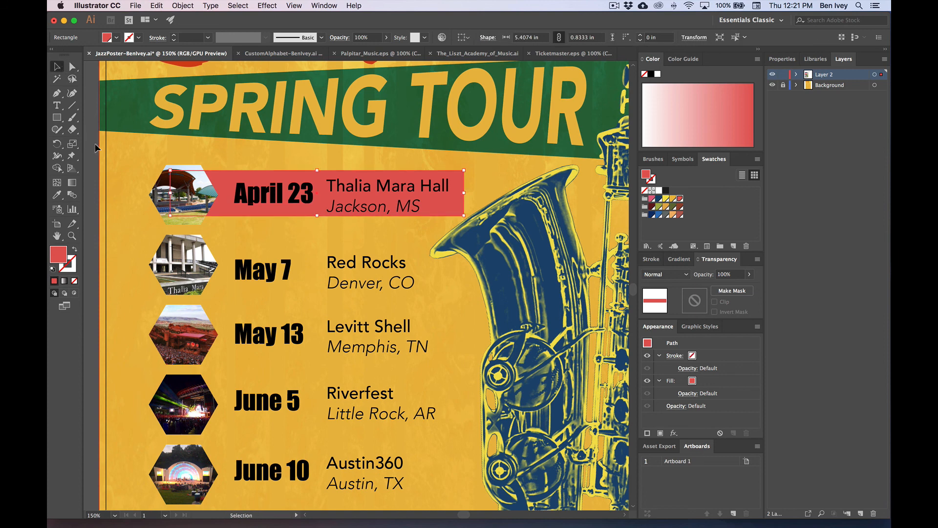
click(100, 152)
click(312, 205)
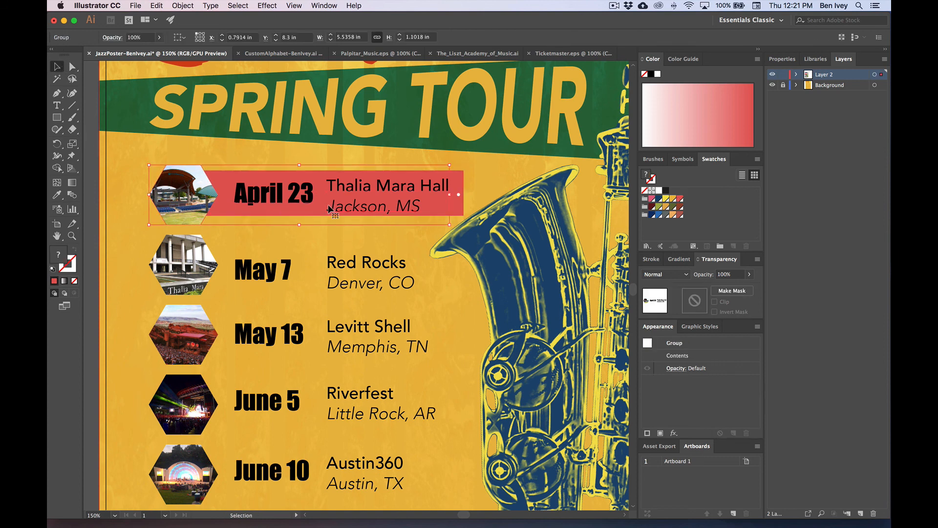
click(461, 184)
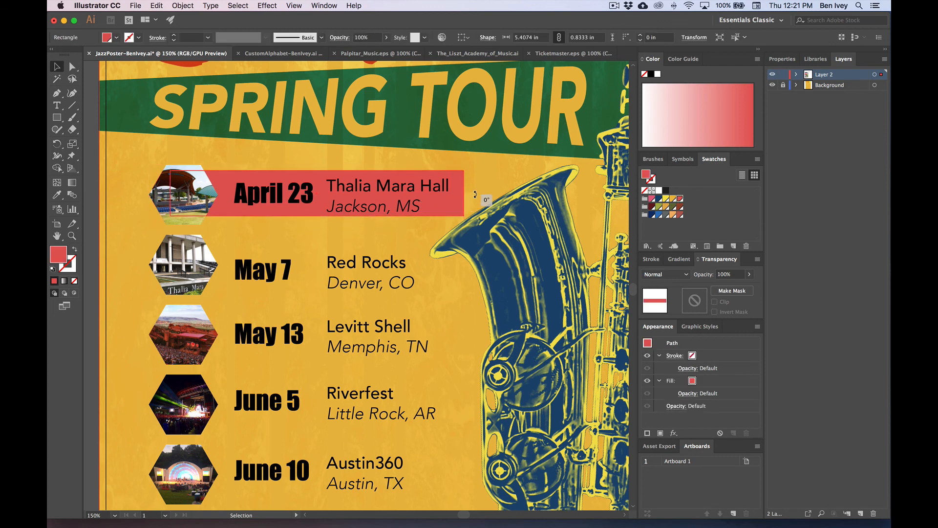
drag(464, 195, 474, 356)
Step: Nudge the copied bands into line behind June 5 and June 10, back at 150% zoom
key(Up)
key(Up)
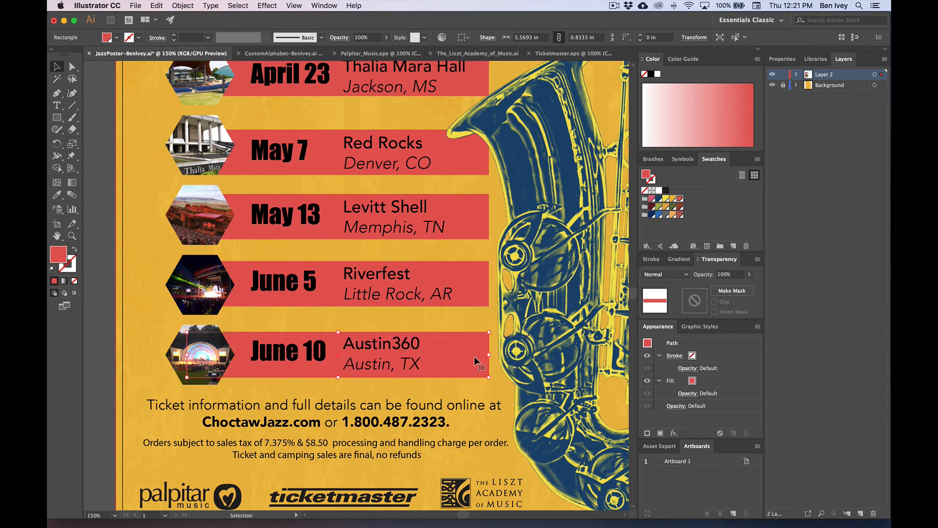
key(Up)
key(Up)
key(Up)
key(Up)
key(Down)
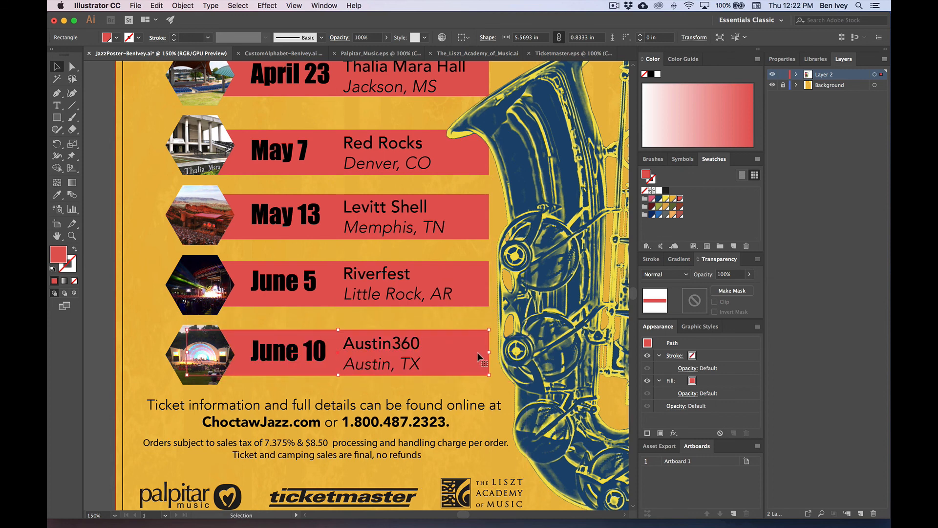
key(Down)
drag(501, 327, 513, 357)
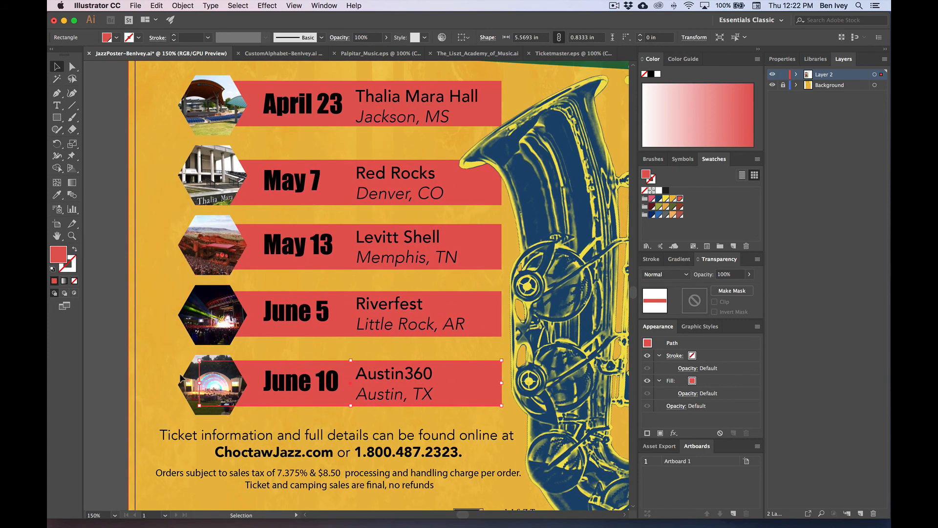
click(219, 386)
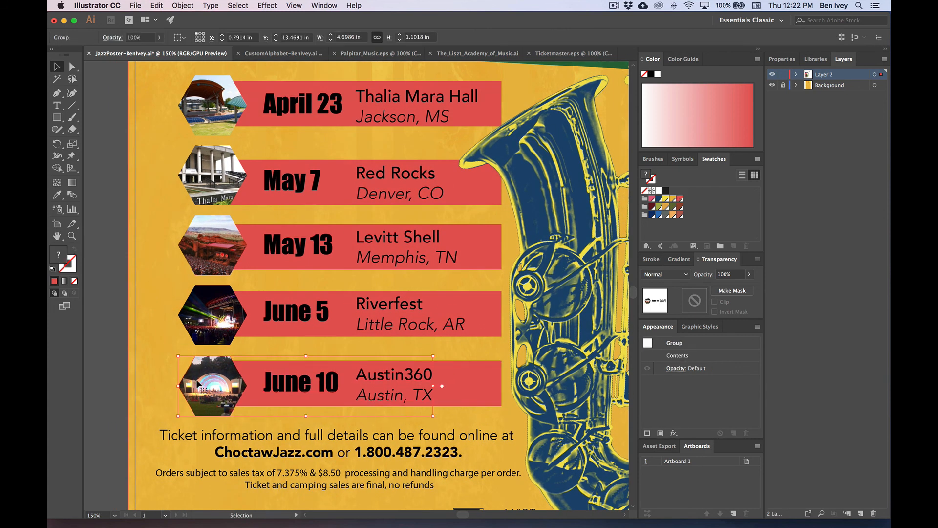
click(146, 344)
drag(146, 335, 132, 362)
key(super+minus)
key(super+plus)
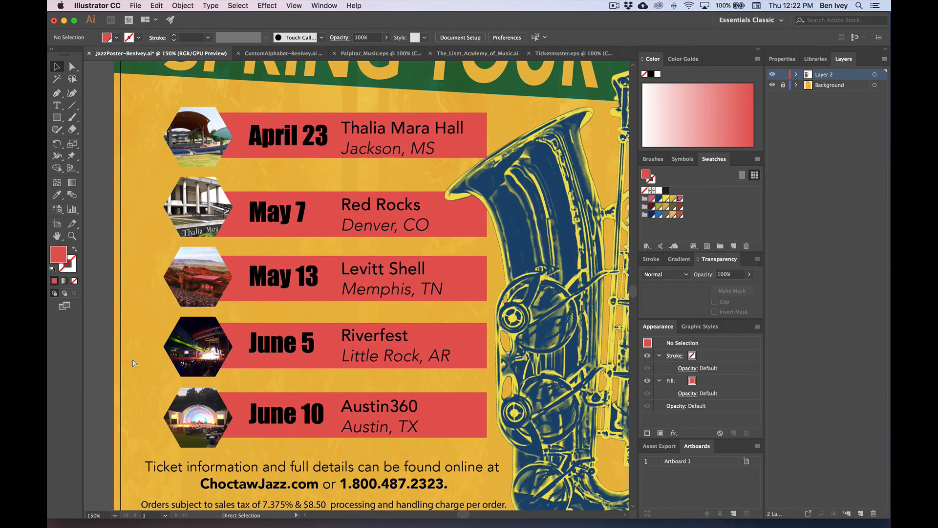
Step: Drag the right edge of the April 23, May 7, May 13, June 5 and June 10 bands rightward
click(485, 131)
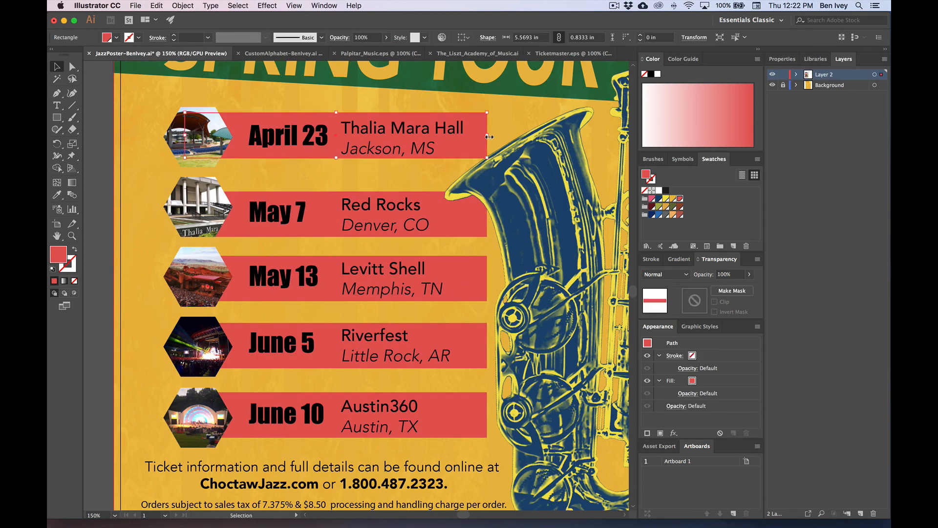
drag(487, 135, 566, 136)
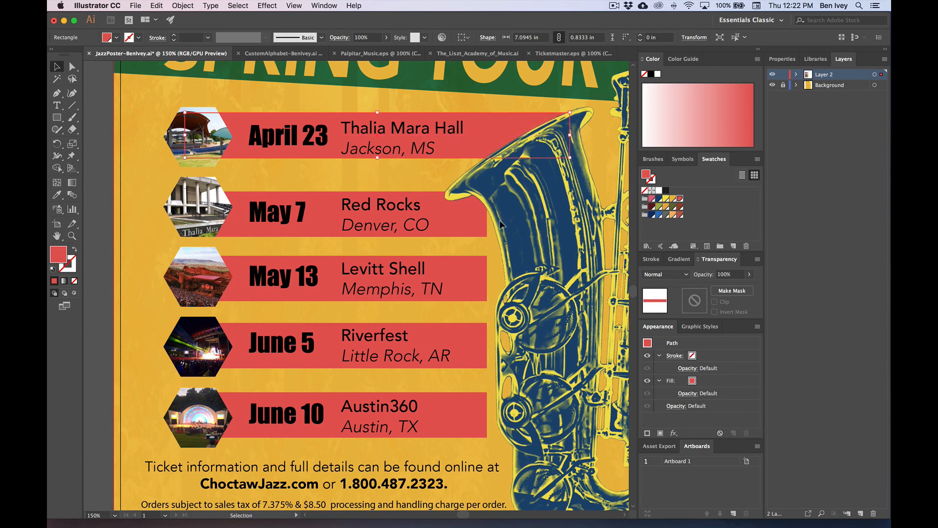
click(484, 215)
drag(487, 215, 523, 215)
click(471, 283)
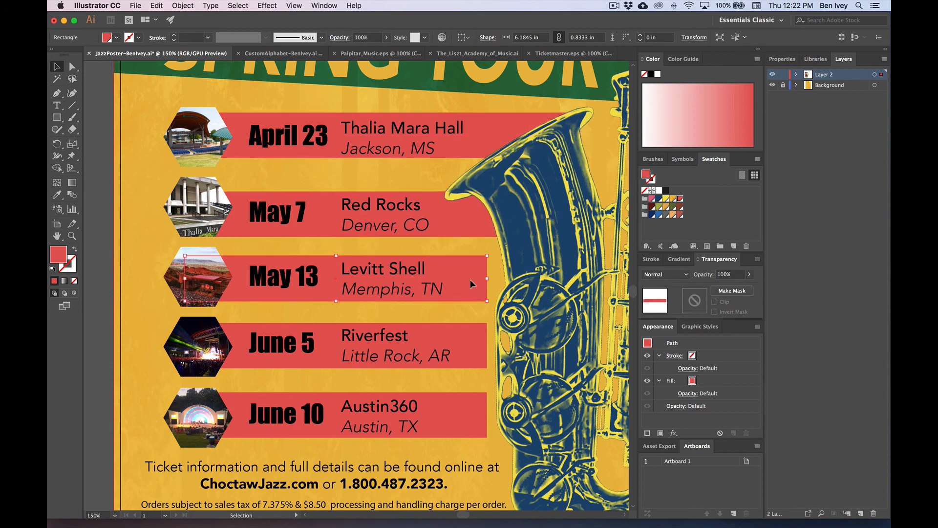
drag(490, 278, 523, 279)
click(482, 353)
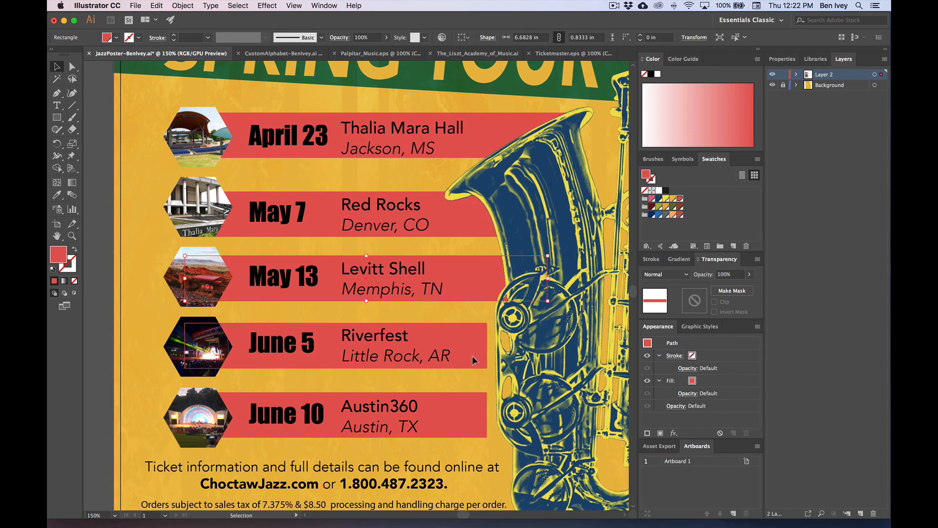
drag(486, 351, 523, 353)
click(486, 413)
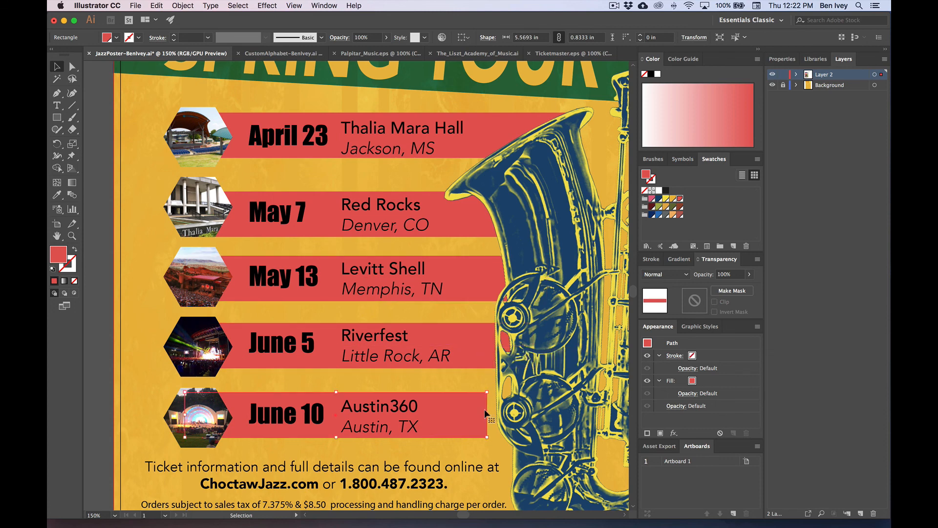
drag(486, 414, 543, 414)
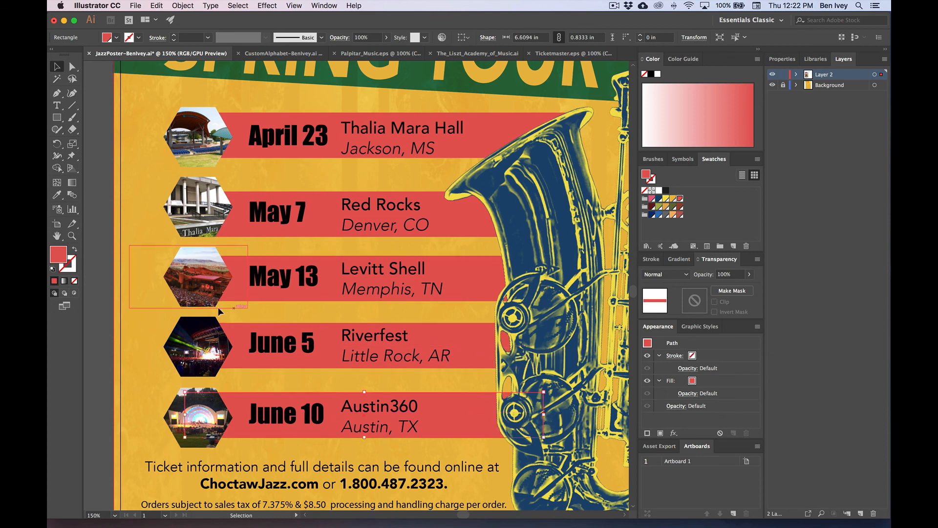
click(131, 329)
key(super+1)
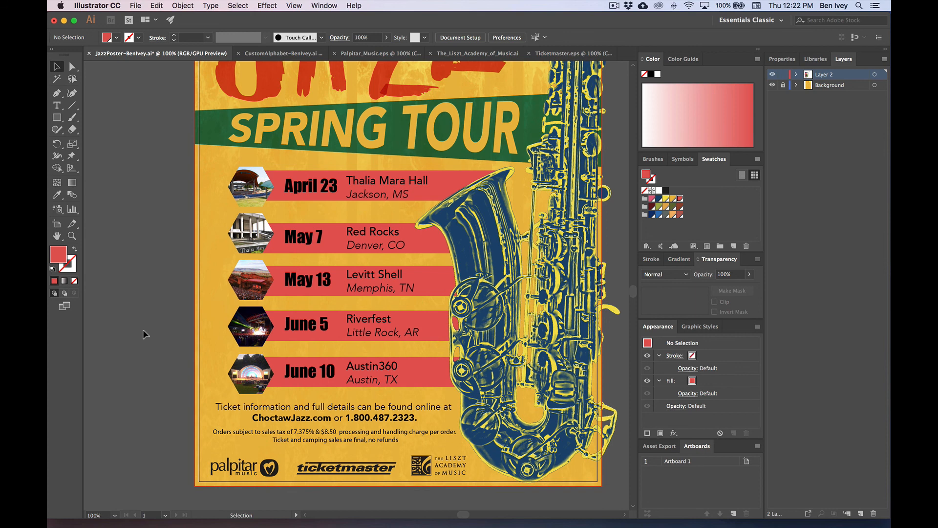
key(super+equal)
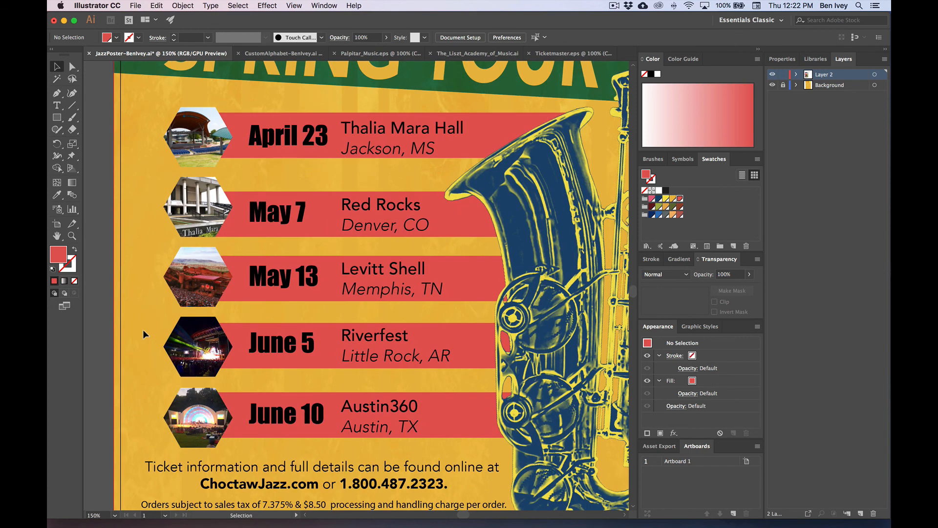
Step: Colour the April 23 date and Thalia Mara Hall text dark blue
click(72, 66)
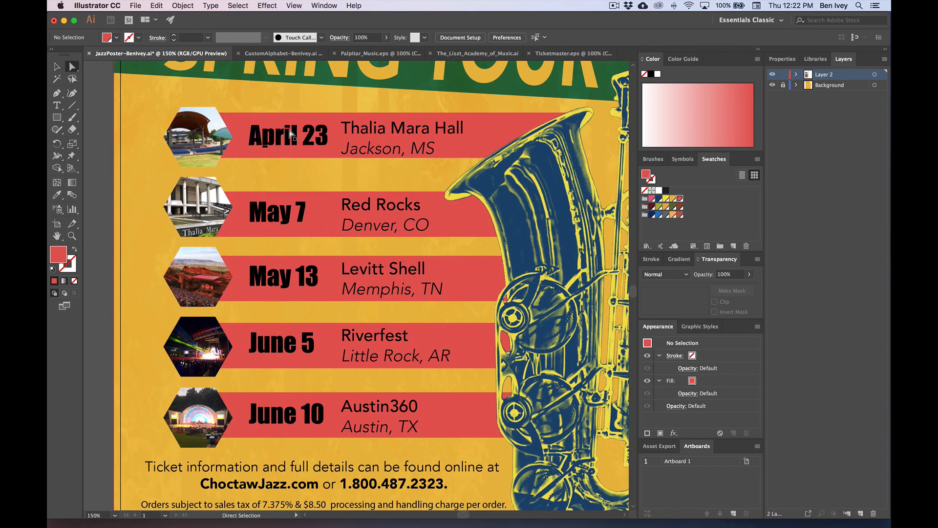
click(269, 139)
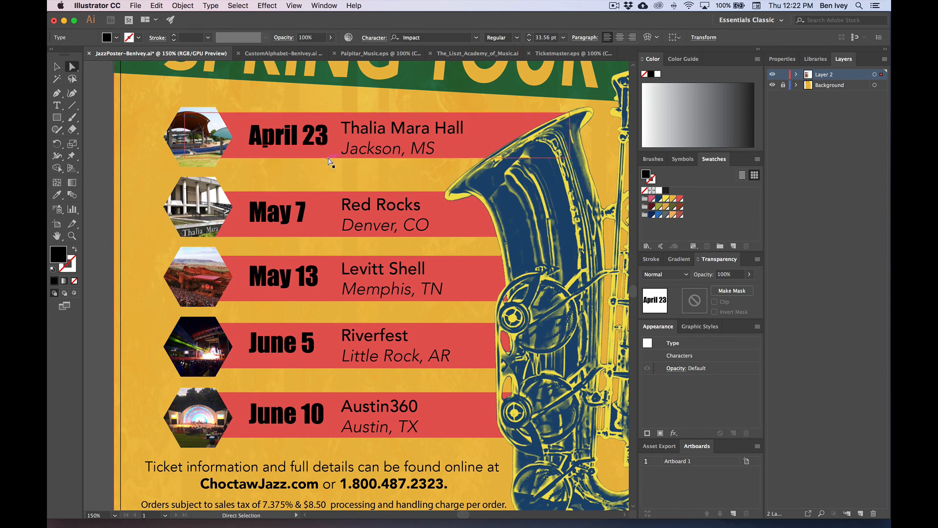
shift+click(384, 137)
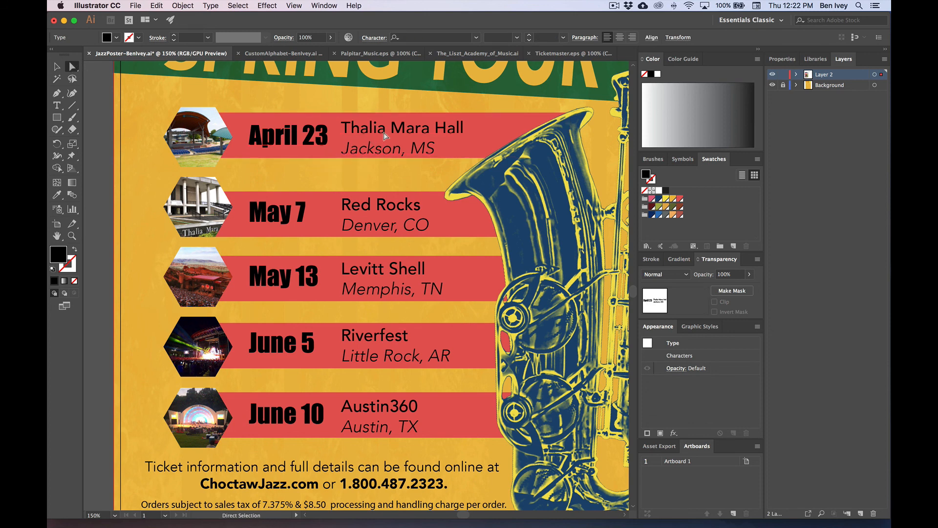
click(658, 199)
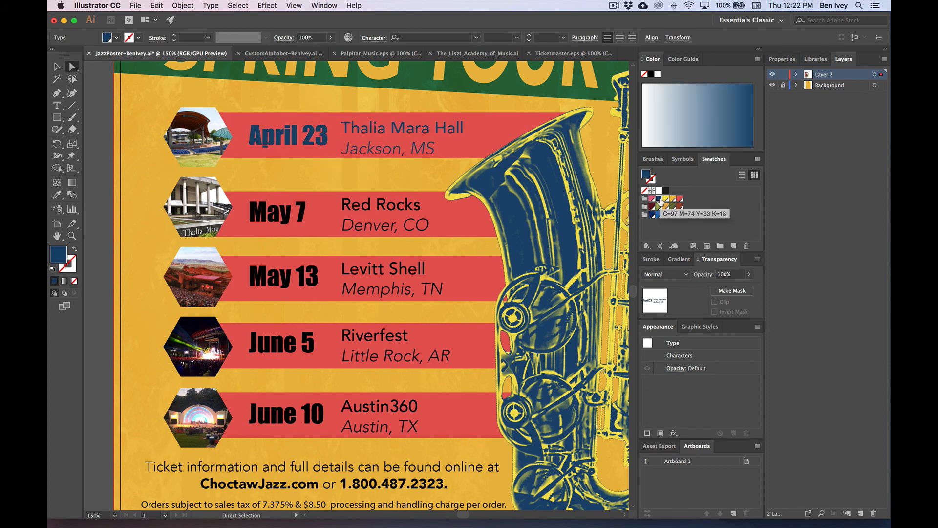
Step: Make the May 7 text and its band dark blue, after trying gold and yellow fills
click(287, 219)
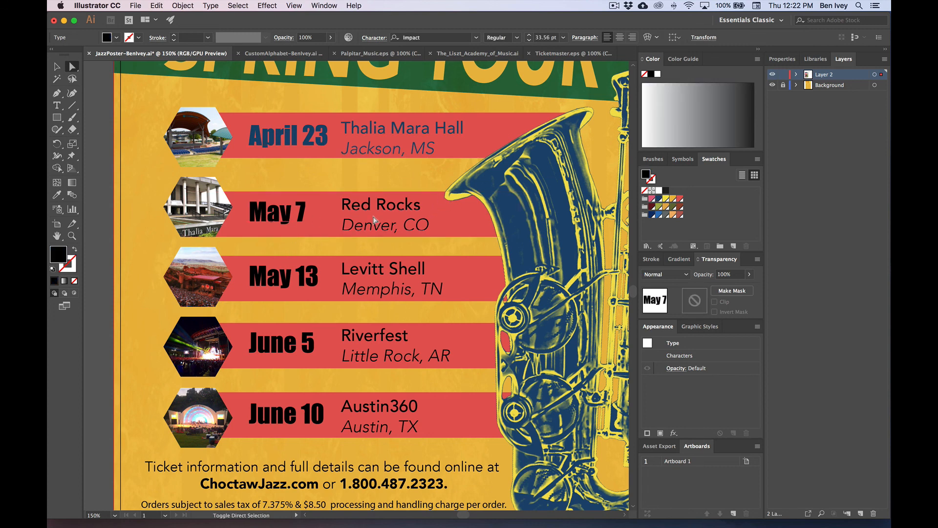
shift+click(388, 220)
click(658, 199)
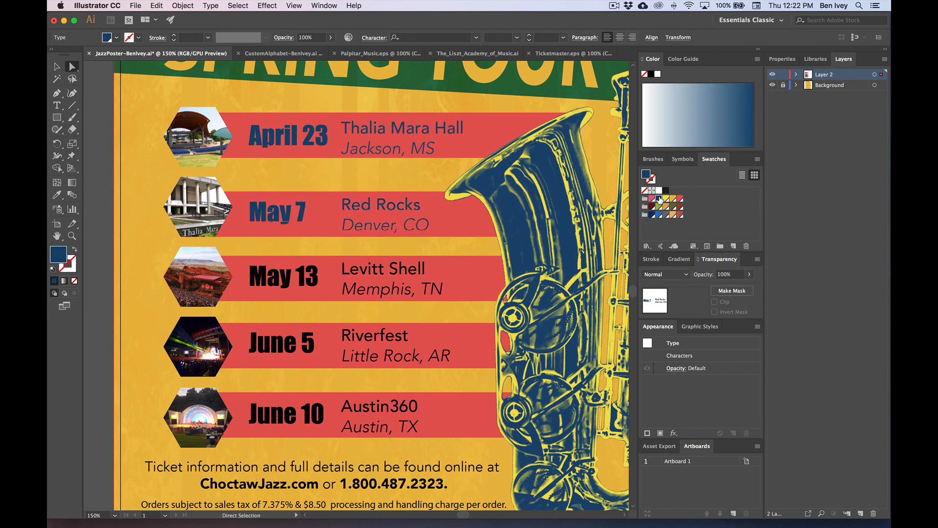
click(521, 237)
click(672, 199)
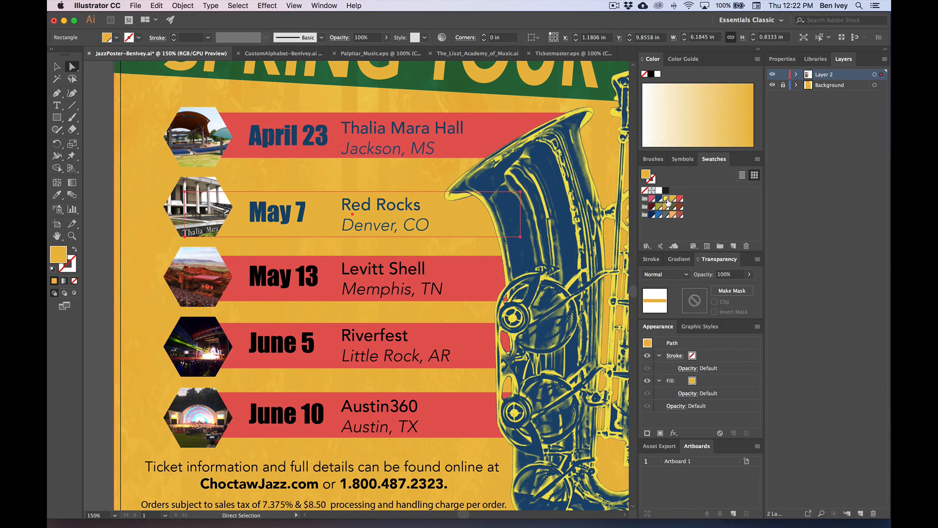
click(666, 199)
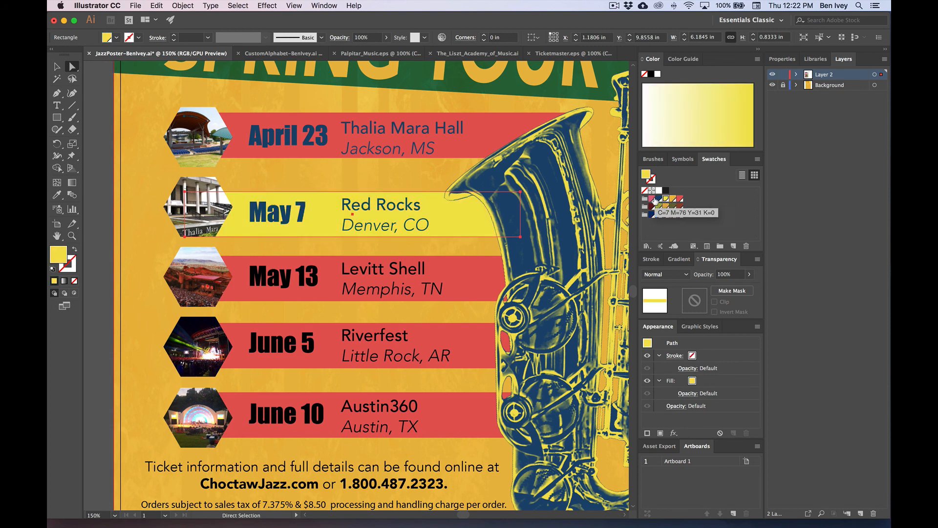
click(659, 199)
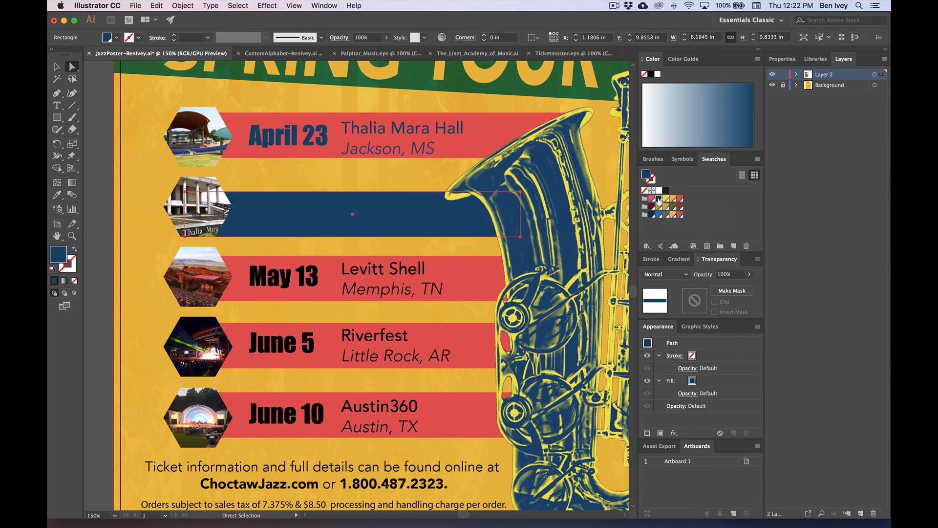
Step: Recolour the May 7 date and Red Rocks venue text yellow
click(387, 217)
shift+click(301, 216)
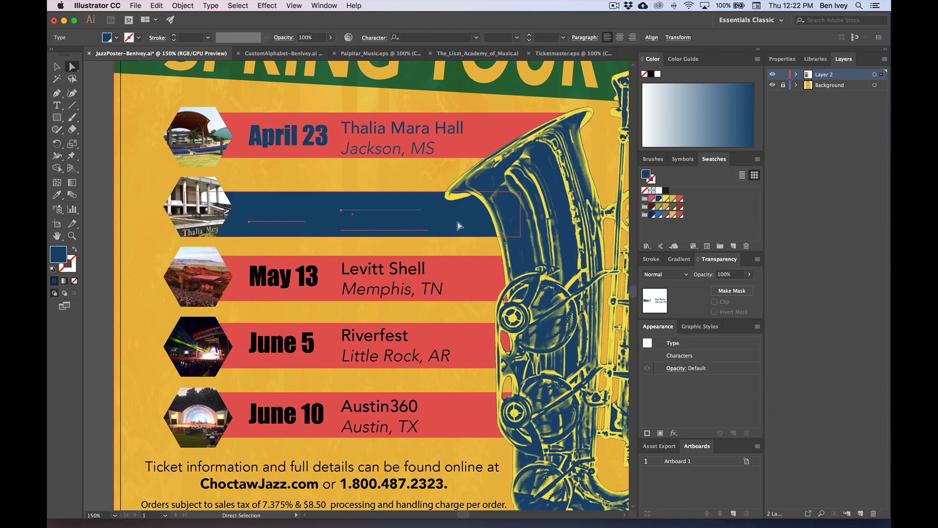
click(667, 200)
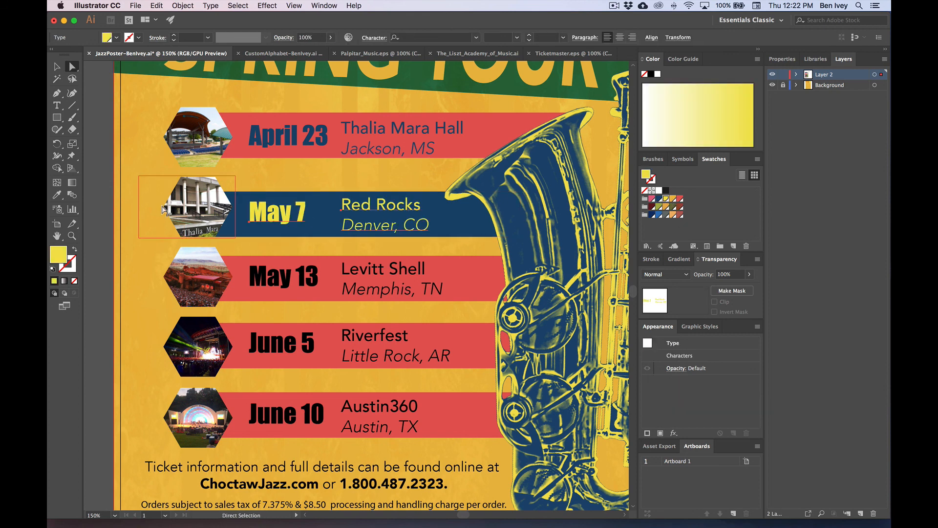
click(137, 201)
scroll(137, 202, up, 1)
scroll(137, 202, down, 1)
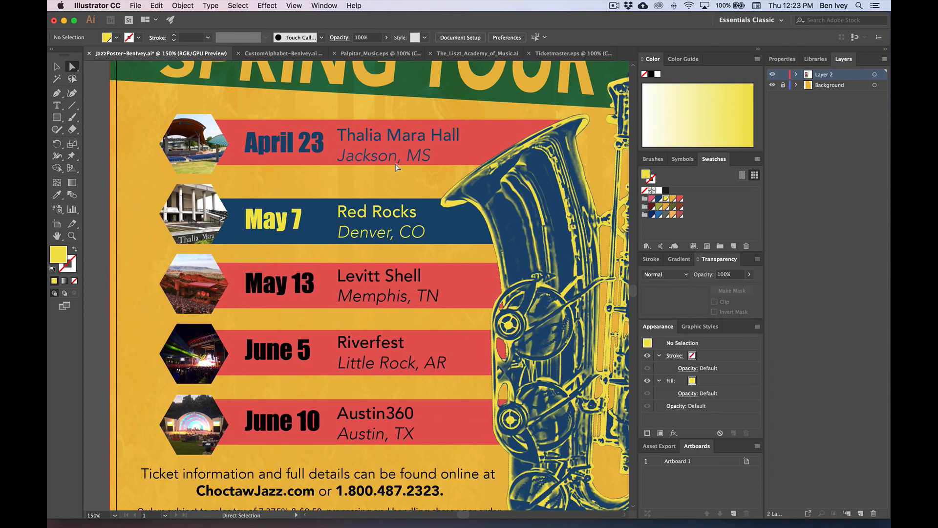
Step: Set the April 23, May 13, June 5 and June 10 red bands to Multiply blending
click(470, 143)
shift+click(489, 280)
shift+click(477, 356)
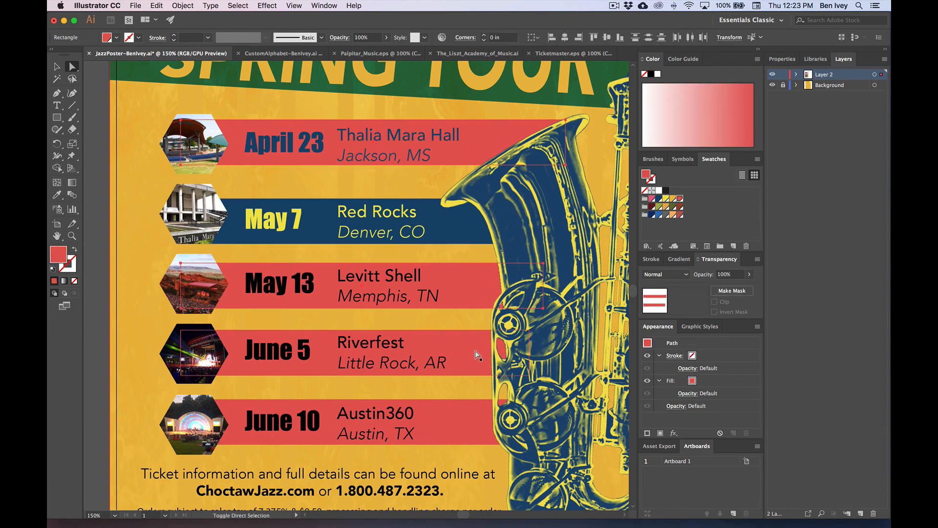
shift+click(490, 418)
click(664, 274)
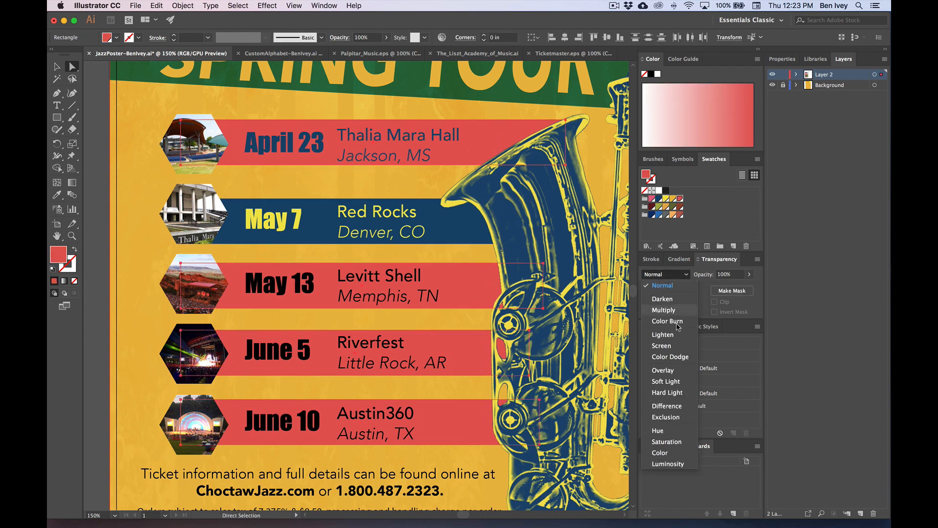
click(674, 307)
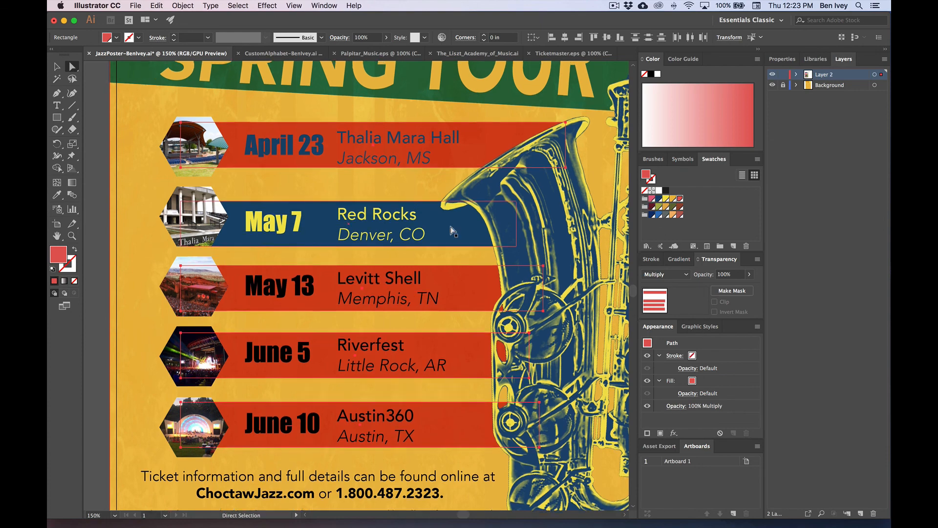
Step: Set the blue May 7 band to Hard Light blending
scroll(452, 230, up, 5)
scroll(452, 231, down, 3)
scroll(452, 231, down, 3)
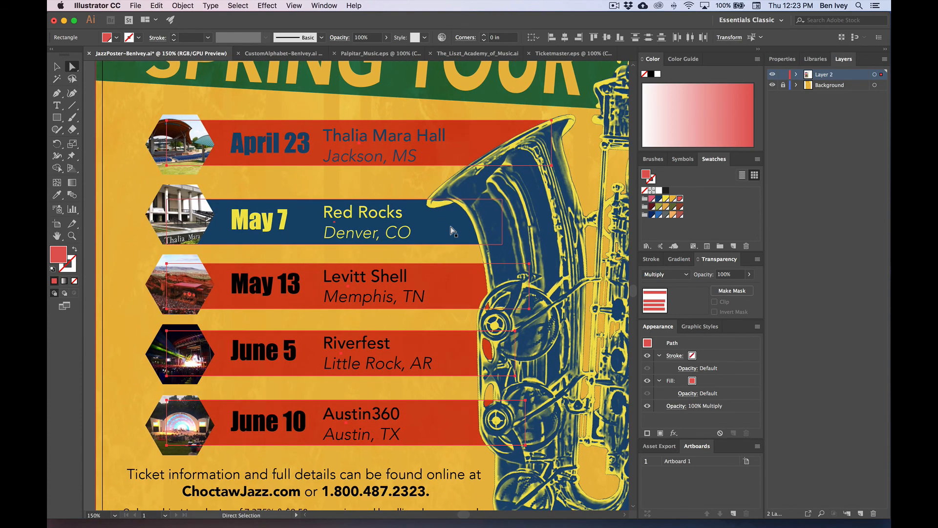
scroll(452, 231, down, 1)
click(451, 233)
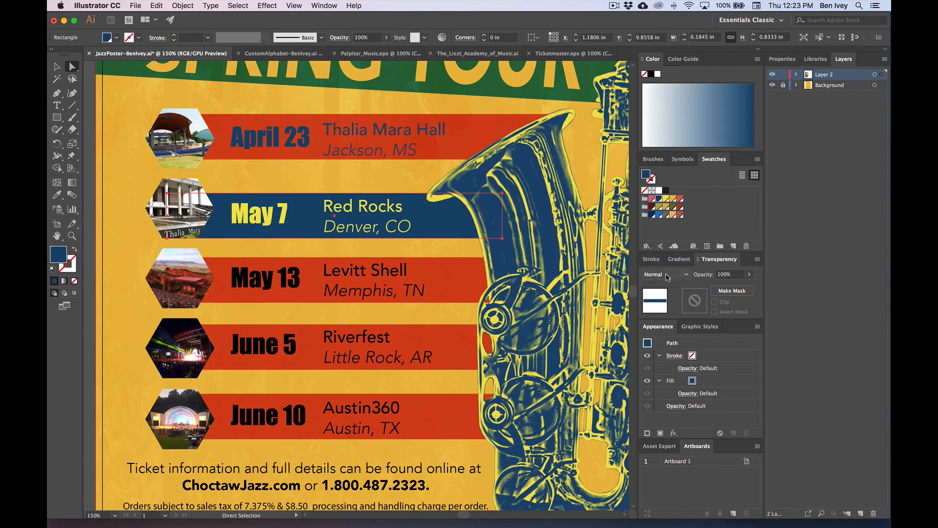
click(665, 274)
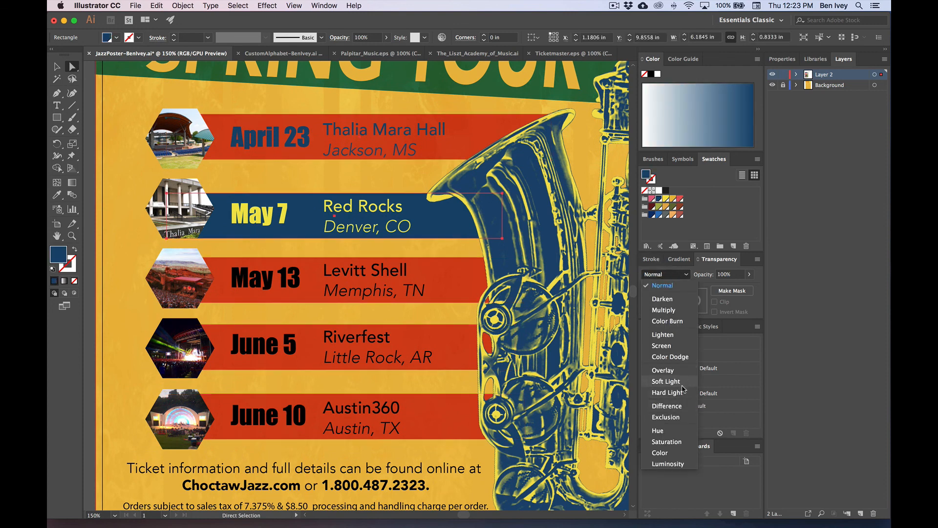
click(667, 392)
click(116, 214)
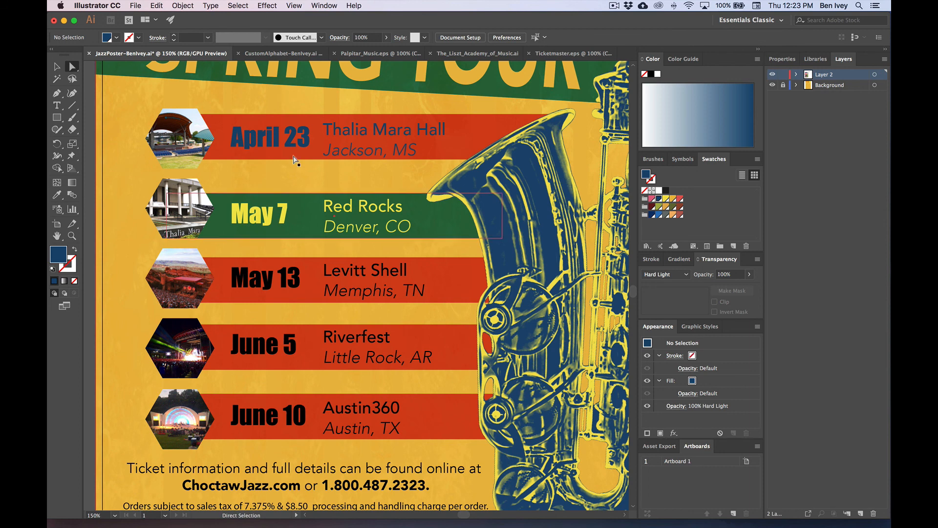
click(313, 123)
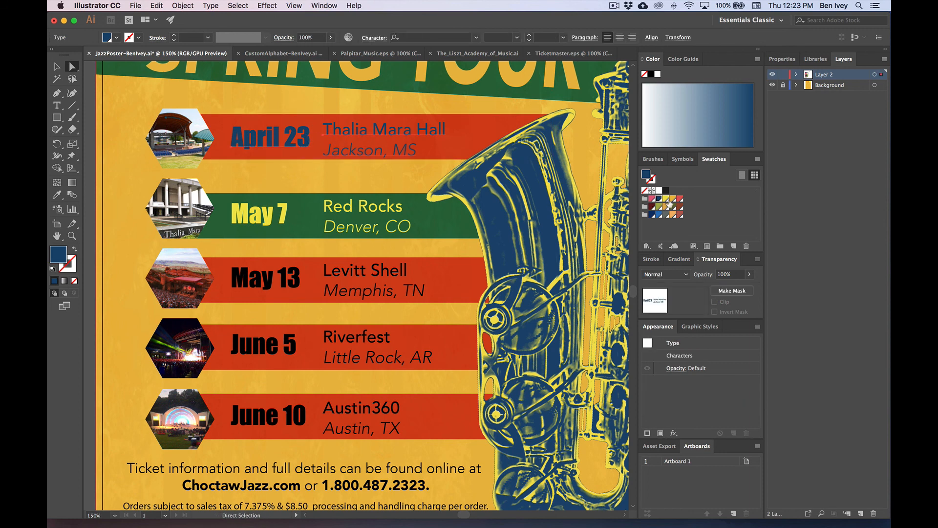
Step: Make the April 23, May 13 and June 10 date lines yellow, after briefly trying white
click(665, 199)
click(658, 191)
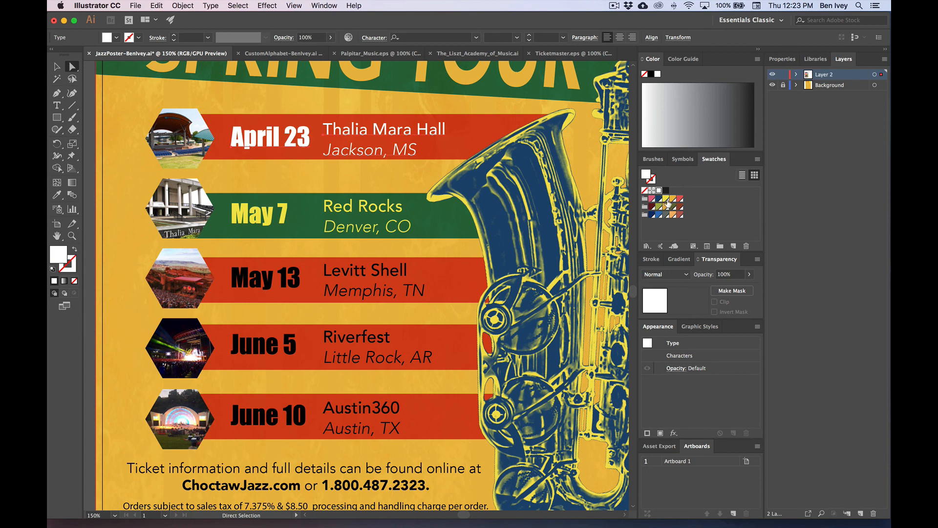
click(665, 199)
click(72, 194)
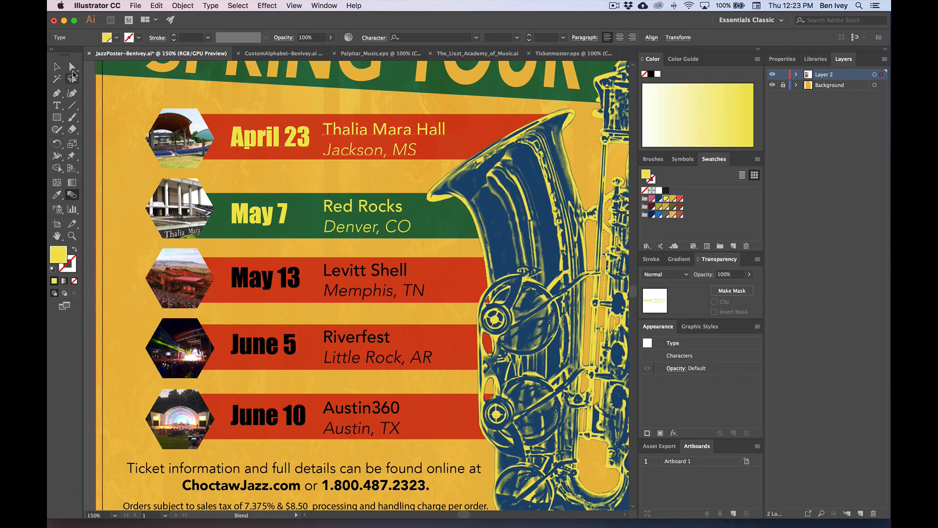
click(72, 67)
click(266, 247)
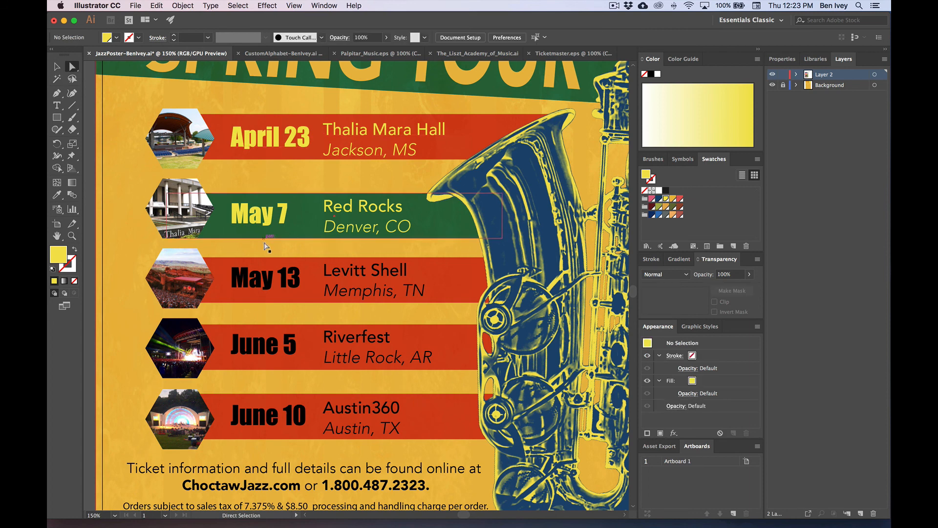
click(288, 280)
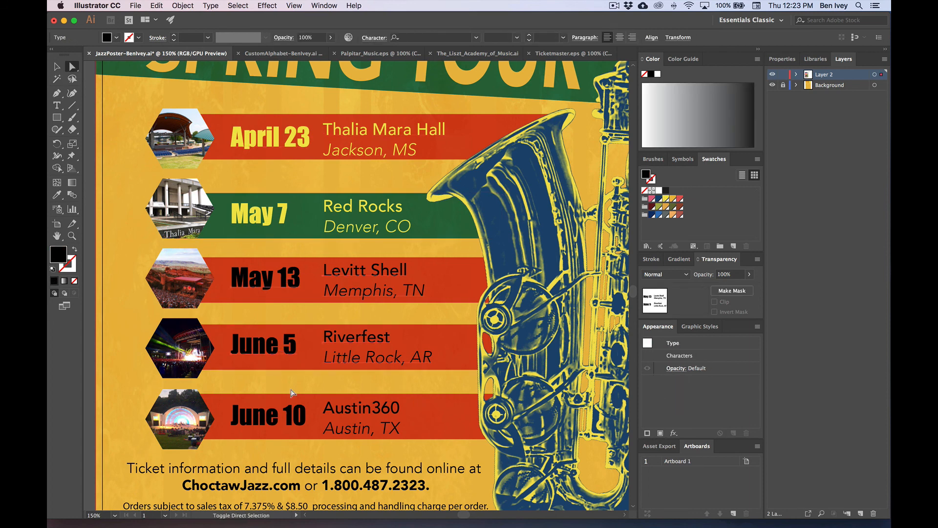
shift+click(301, 410)
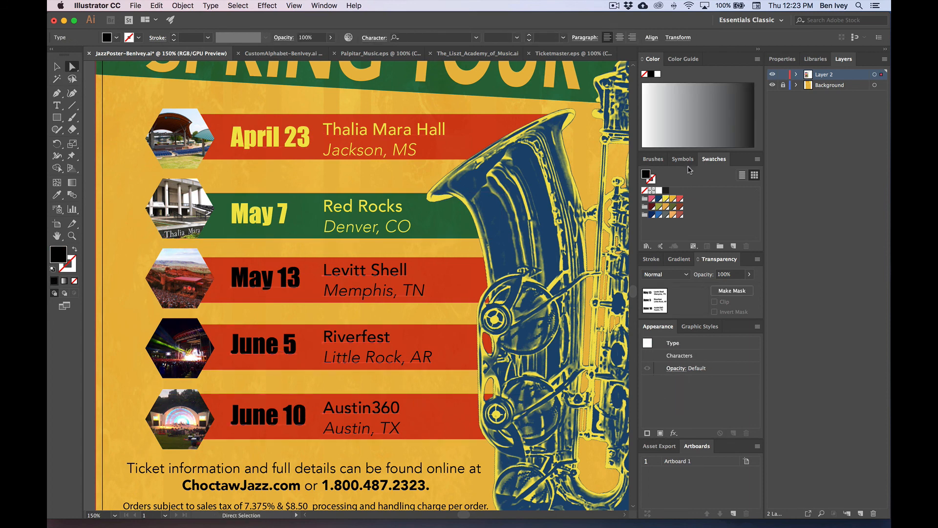
click(668, 199)
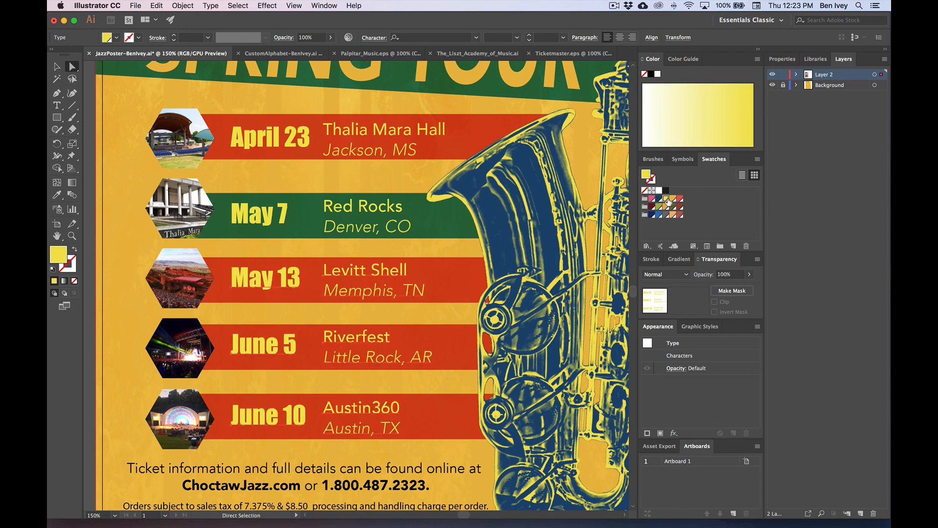
Step: Fill the June 5 band dark blue with Hard Light blending, then fit the poster in the window
click(461, 340)
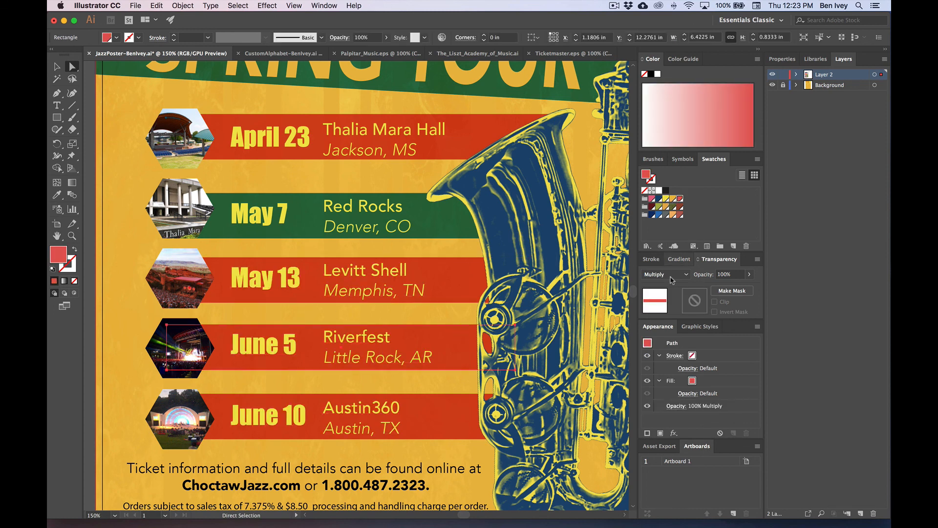
click(659, 198)
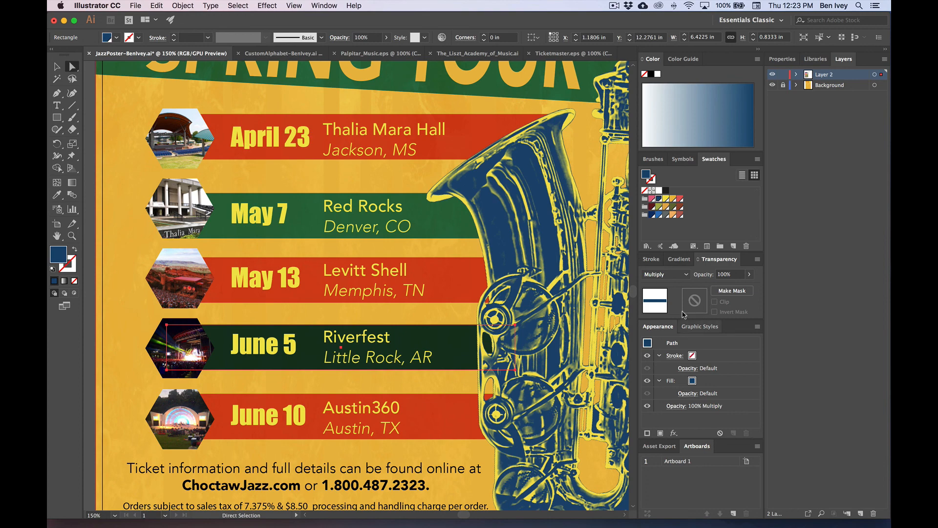
click(666, 274)
click(667, 393)
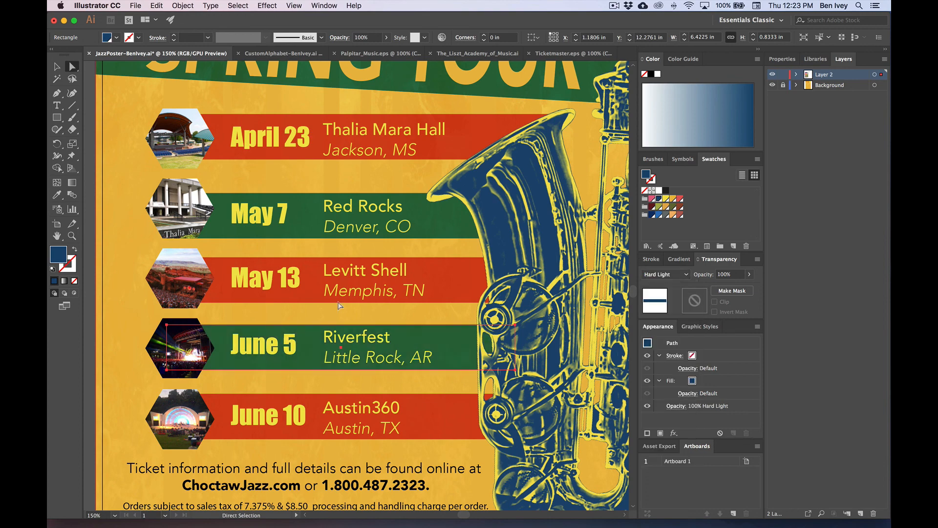
click(144, 238)
key(super+0)
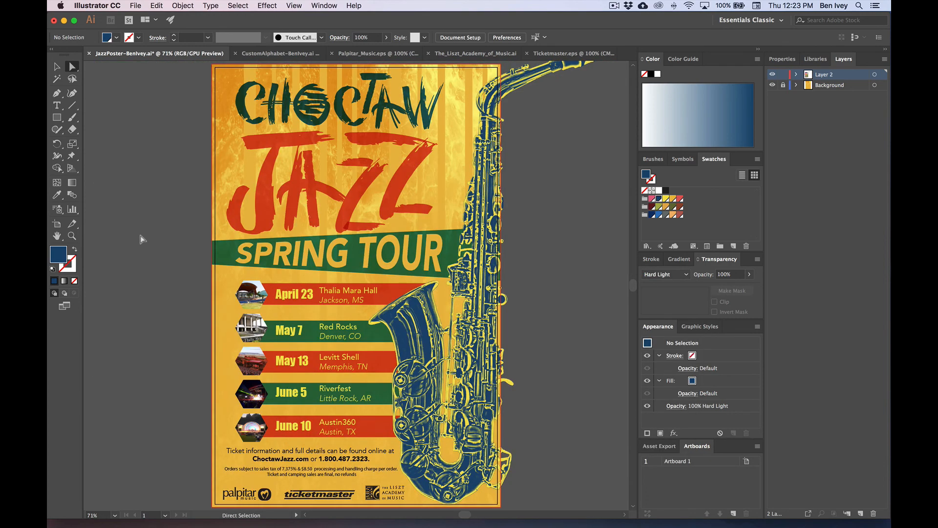
Step: Zoom in and scroll down to the ticket text and sponsor logos at the poster's bottom
scroll(141, 239, down, 1)
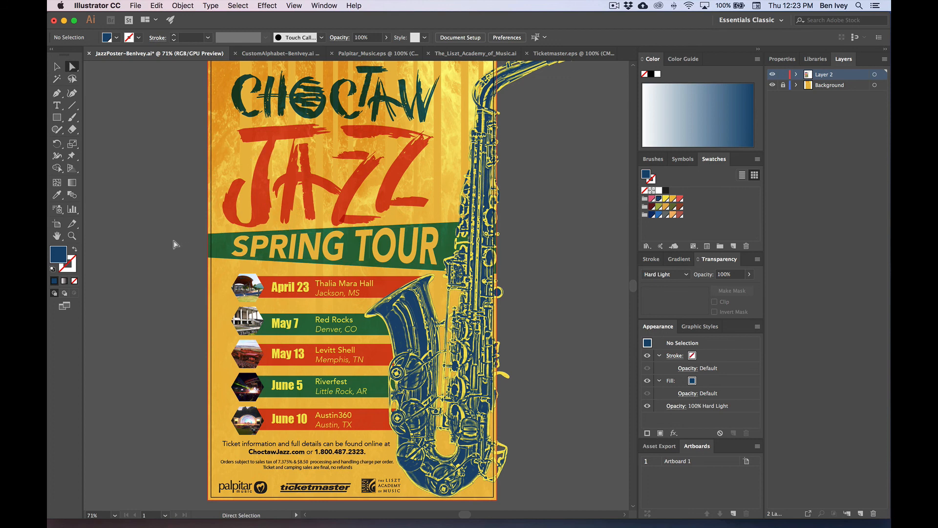
scroll(174, 240, down, 2)
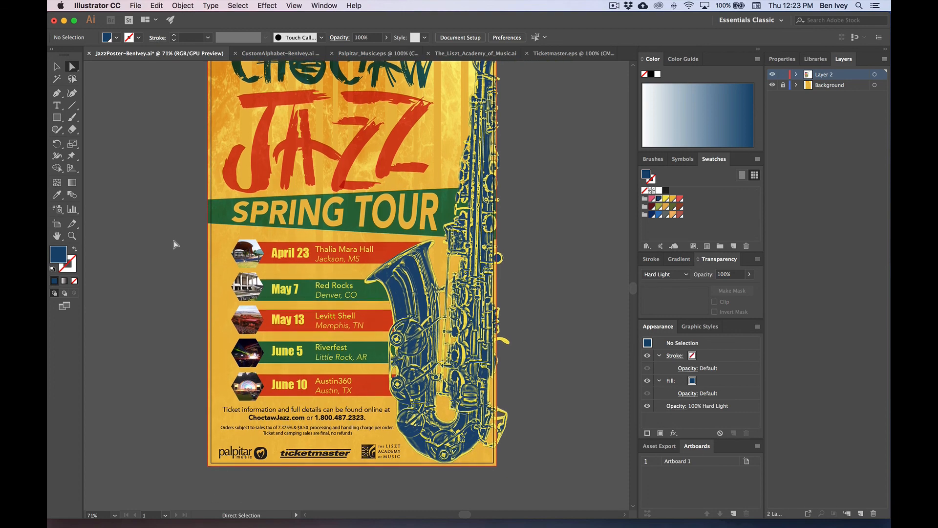
key(super+equal)
key(super+equal)
key(super+equal)
scroll(173, 239, down, 10)
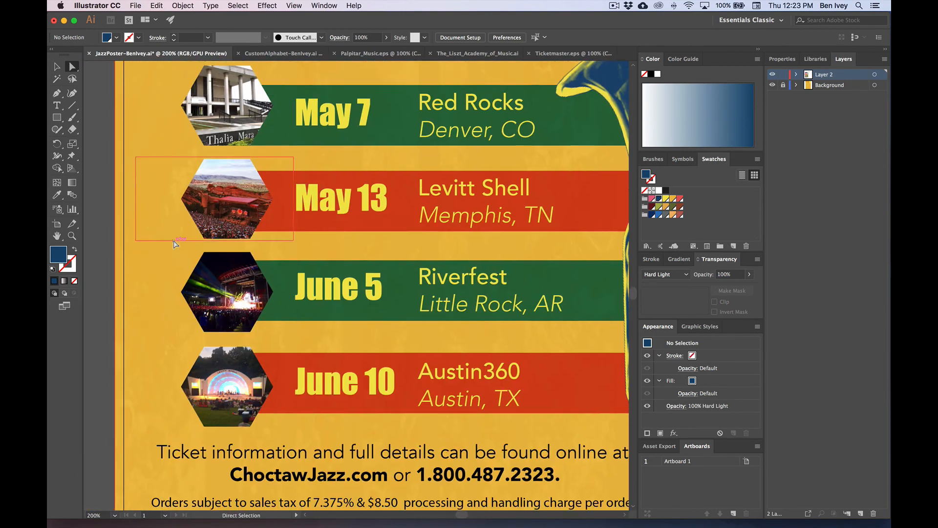
scroll(174, 245, left, 3)
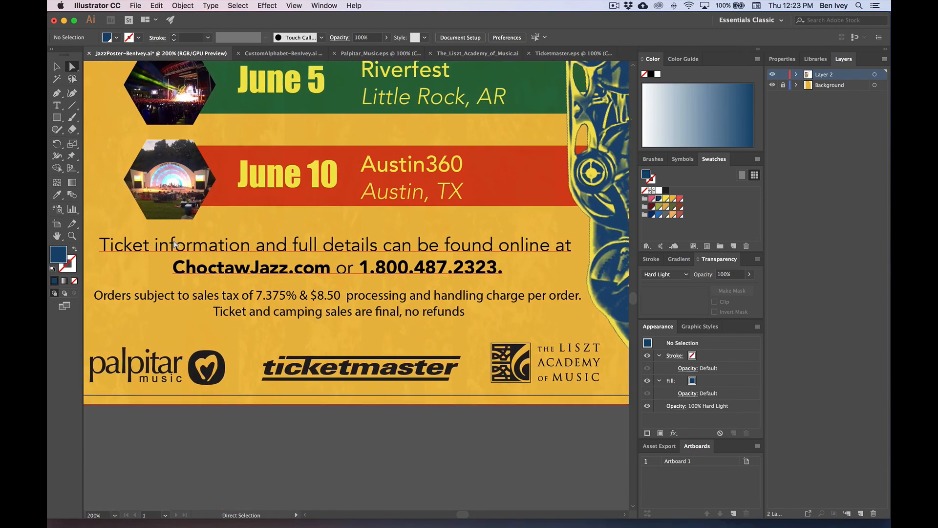
Step: Make the ticket information text block dark blue
click(57, 66)
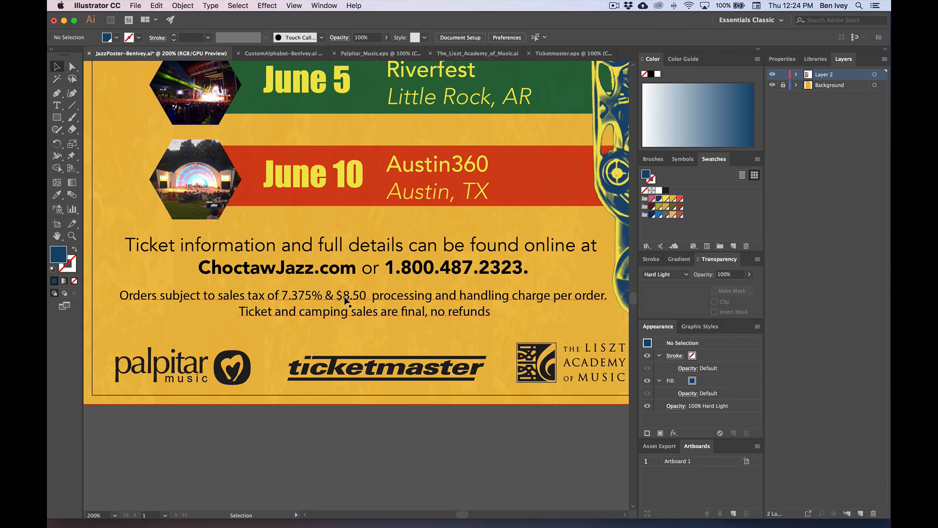
click(320, 269)
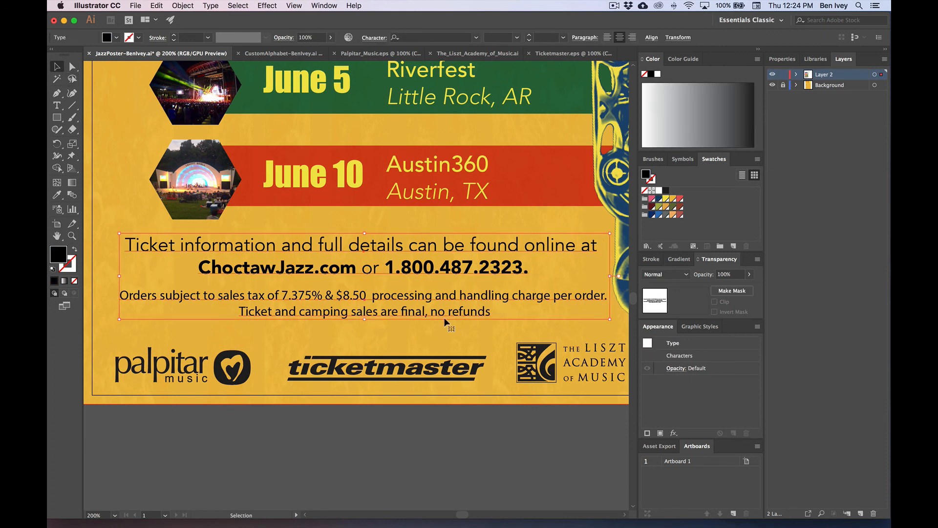
click(659, 199)
click(478, 401)
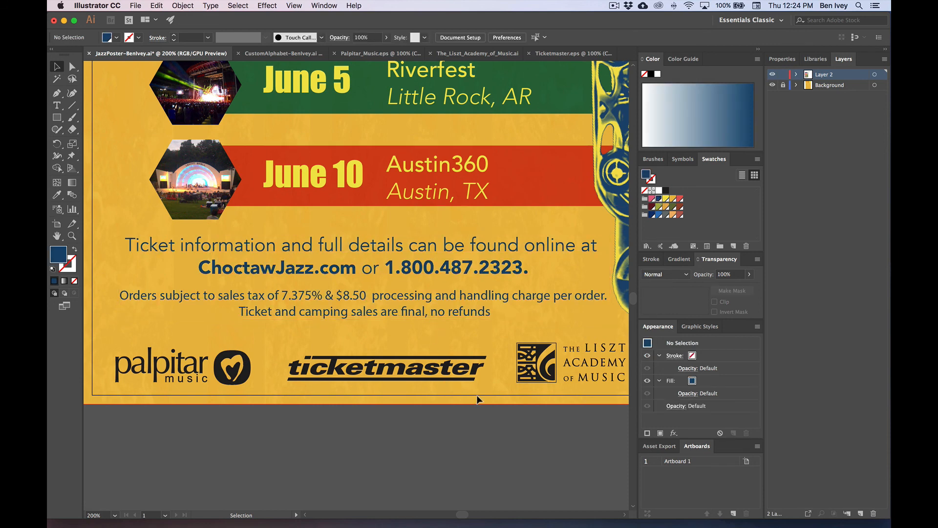
Step: Nudge the sponsor logo row upward and the Liszt Academy logo slightly down
scroll(478, 399, down, 3)
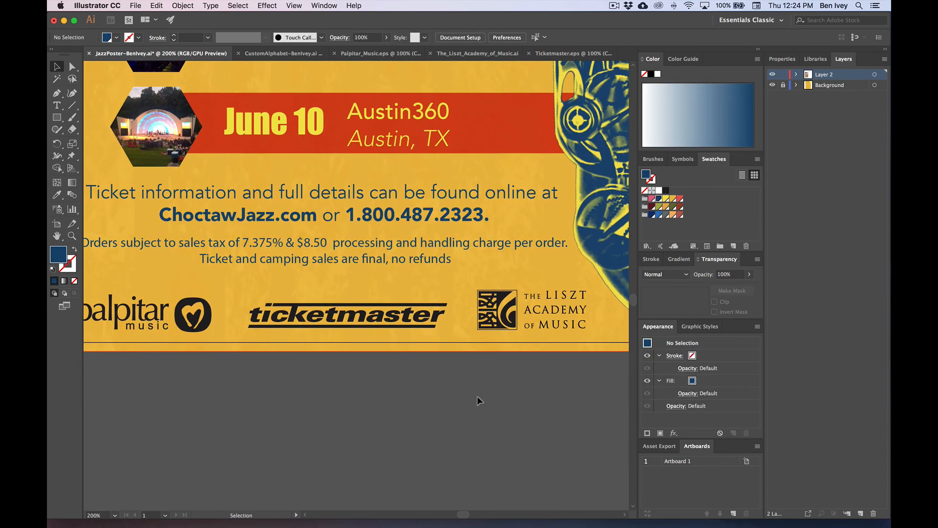
key(super+minus)
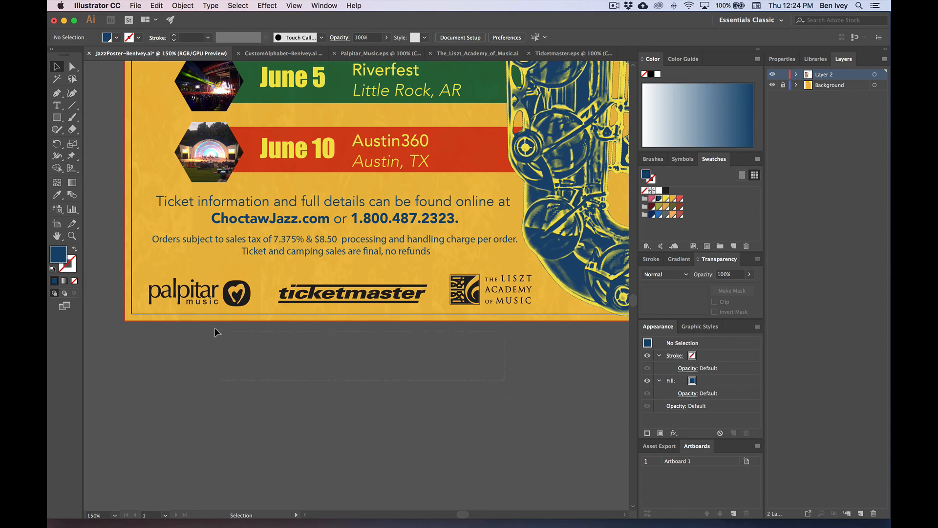
click(187, 288)
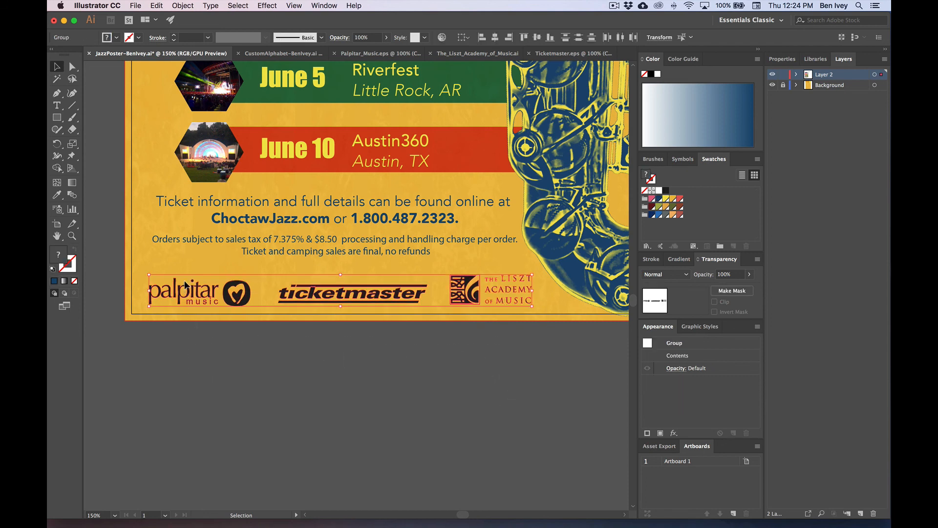
key(shift+Up)
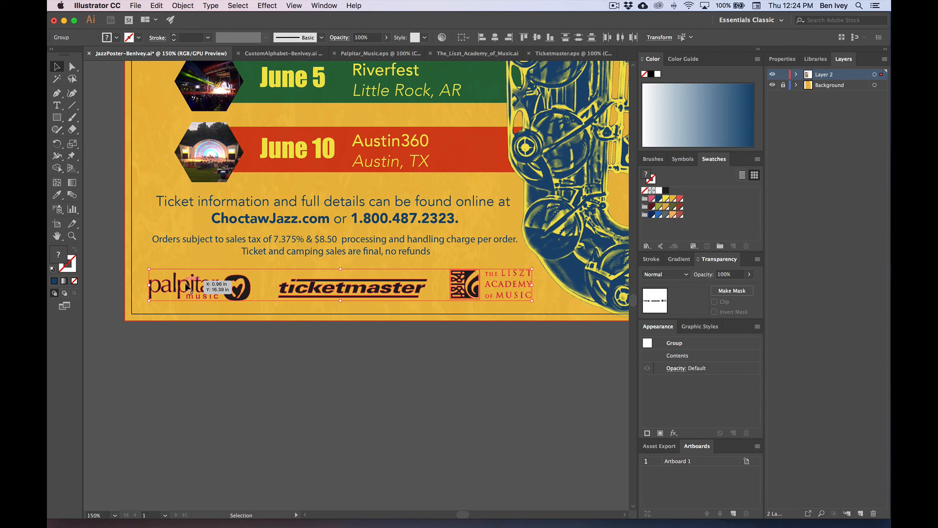
click(289, 338)
key(Down)
key(Down)
key(Down)
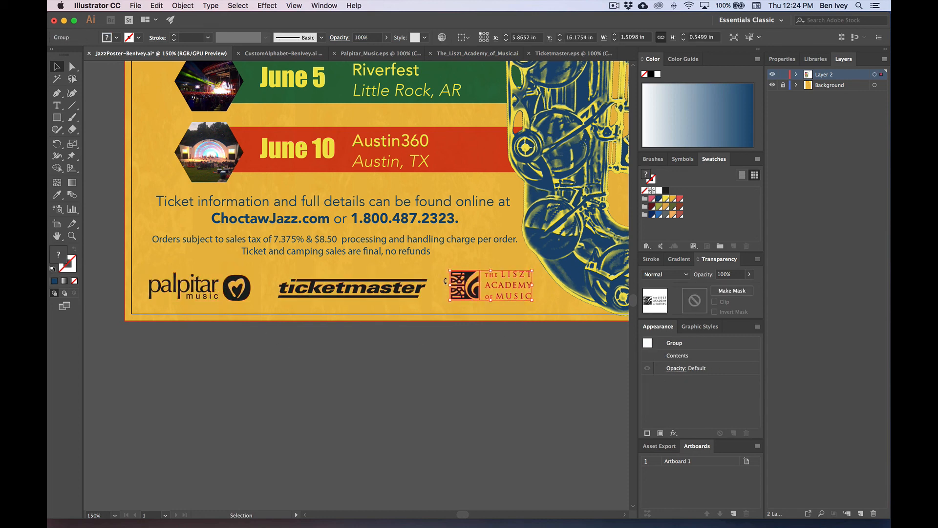
click(454, 351)
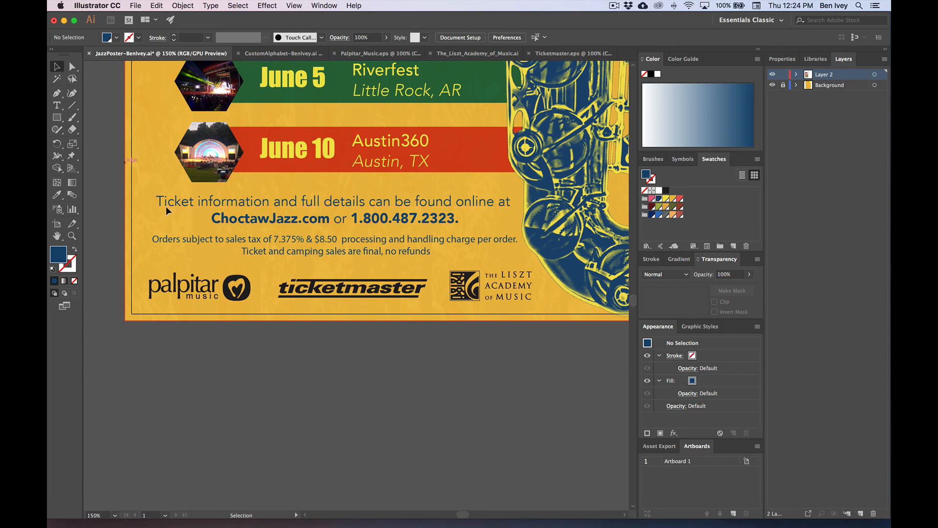
Step: Colour the three sponsor logos dark blue, after trying dark red, and fit the poster in view
click(206, 288)
drag(473, 342, 189, 279)
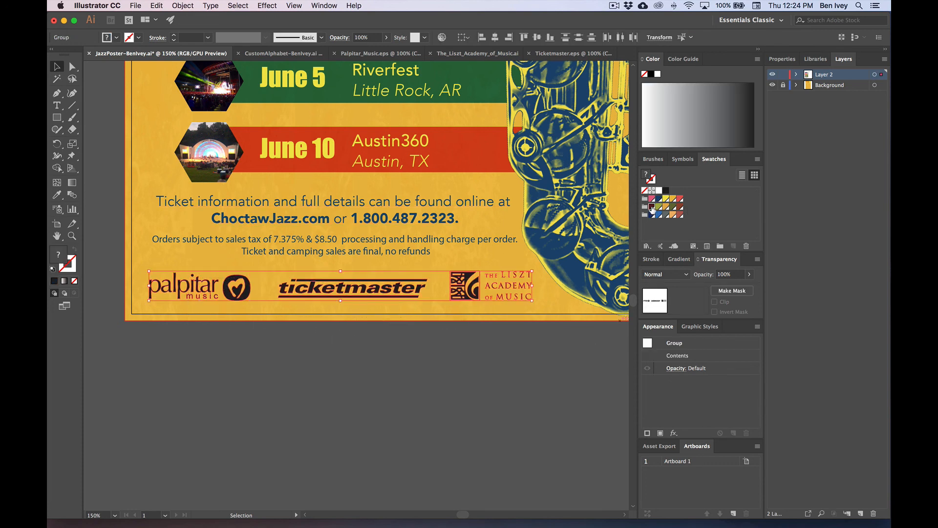
click(652, 206)
click(501, 371)
click(201, 284)
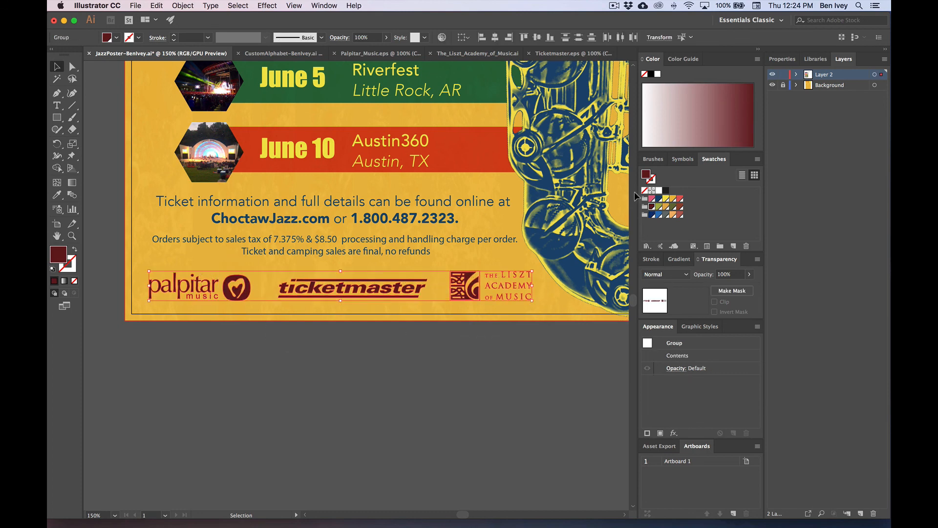
click(659, 198)
click(547, 346)
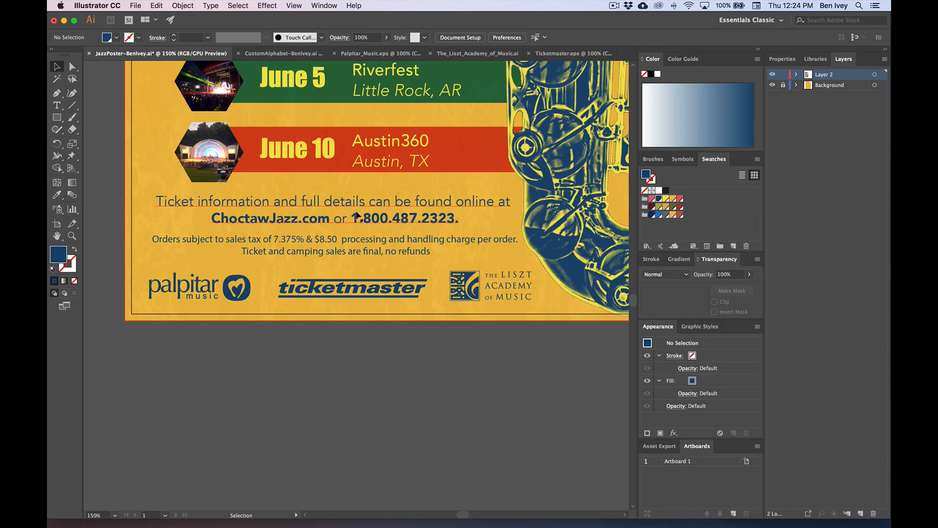
key(super+0)
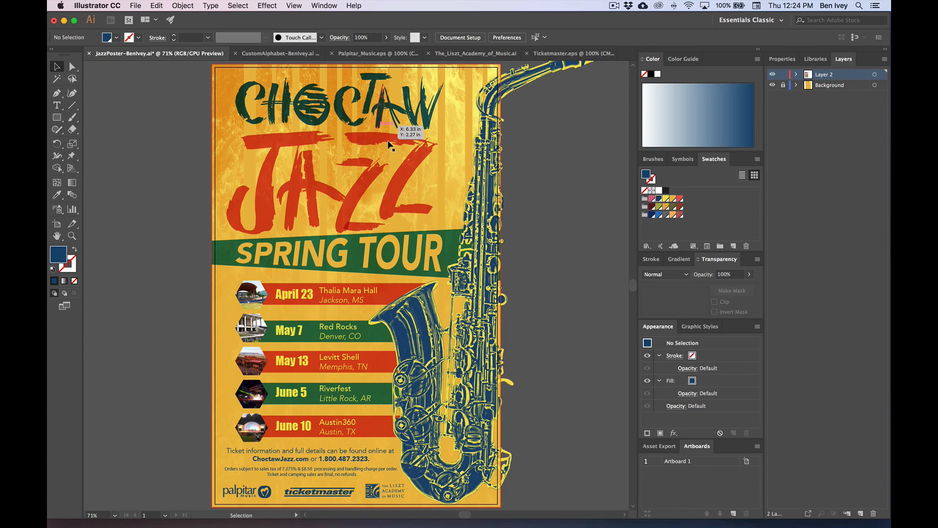
click(423, 179)
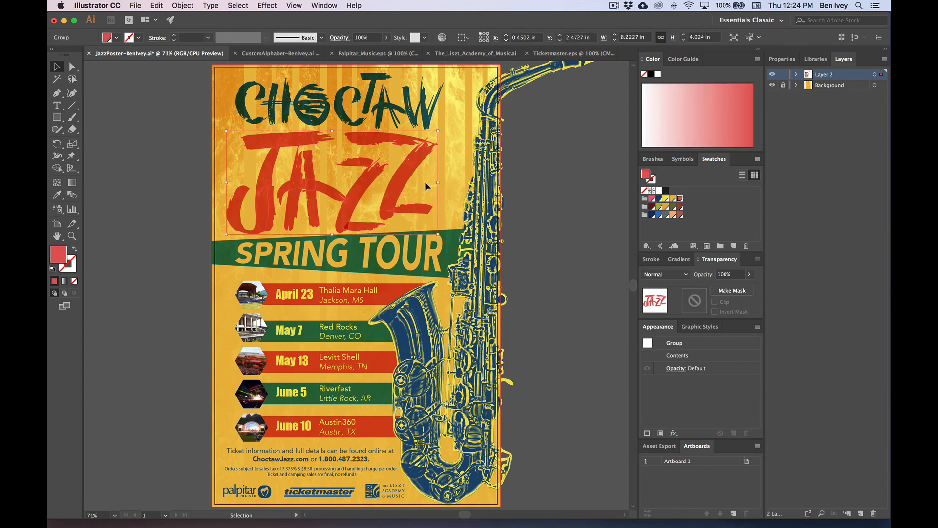
shift+click(380, 118)
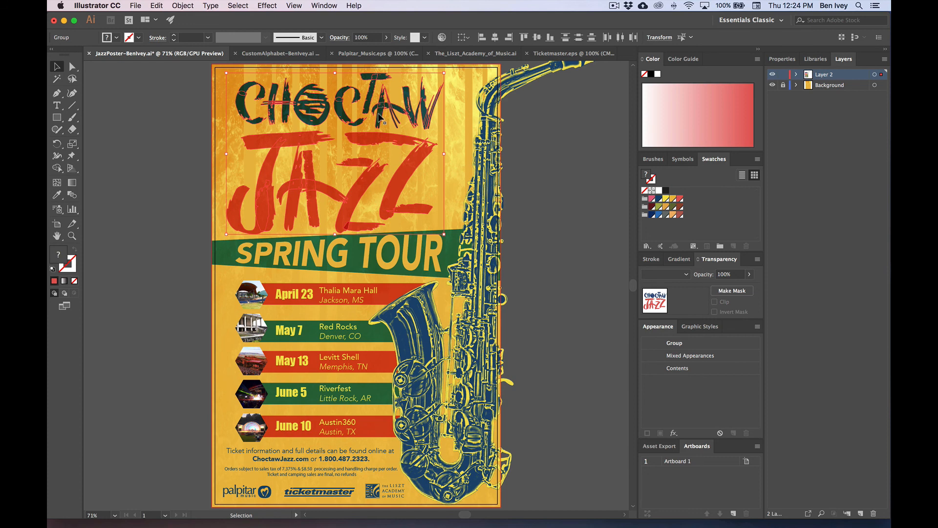
click(265, 5)
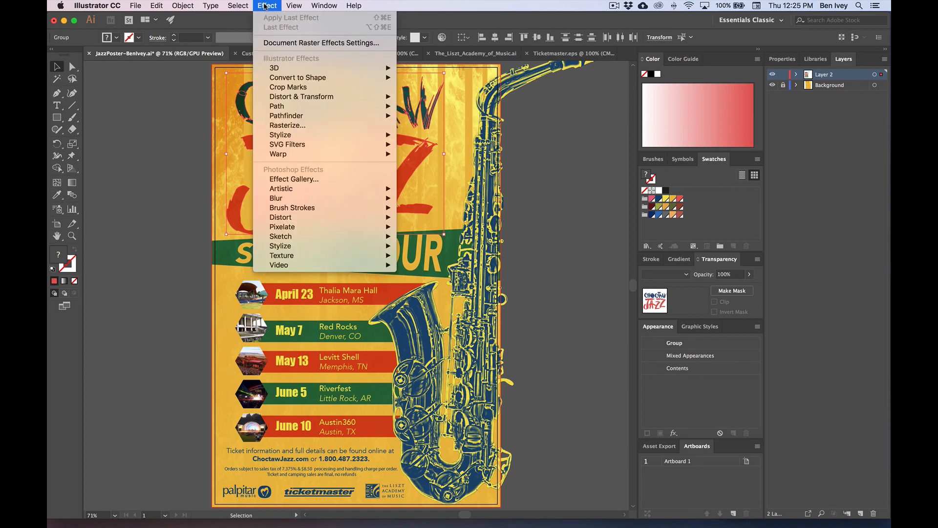
mouse_move(318, 135)
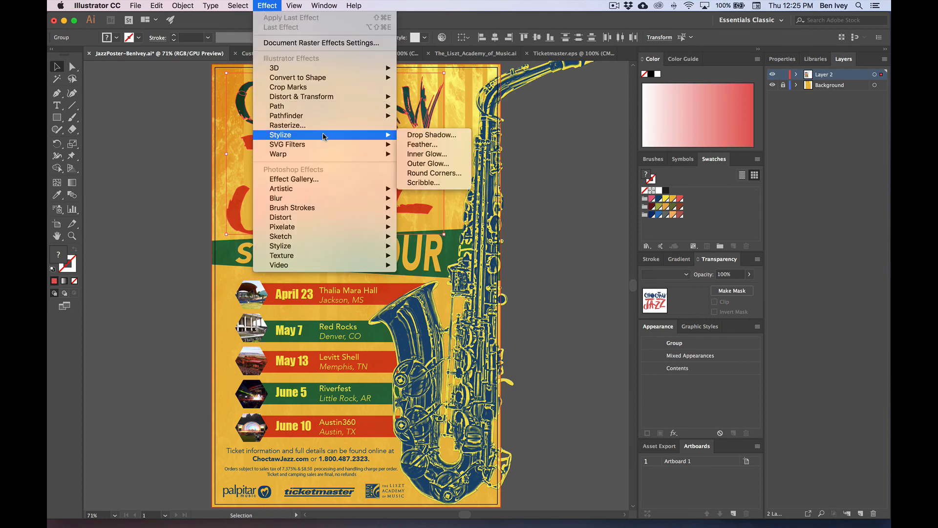
key(Up)
key(Up)
key(Up)
key(Up)
key(Up)
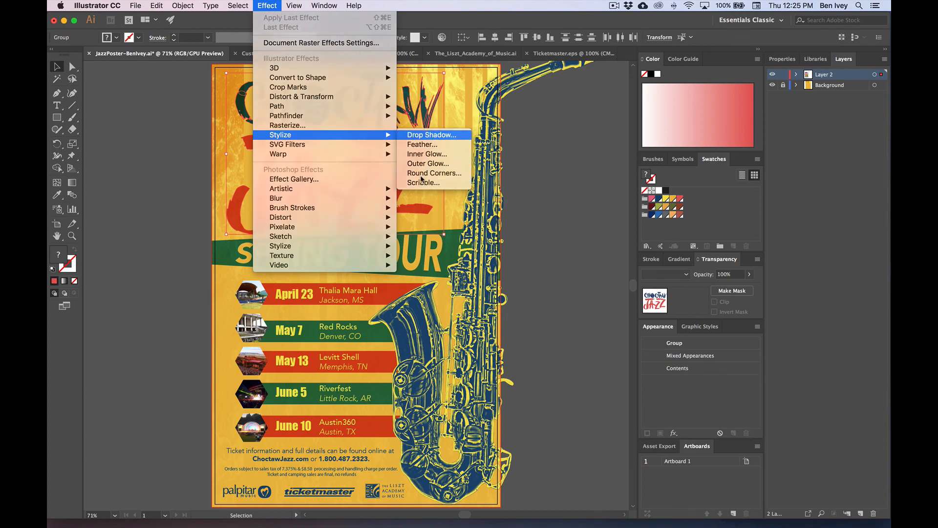
key(Return)
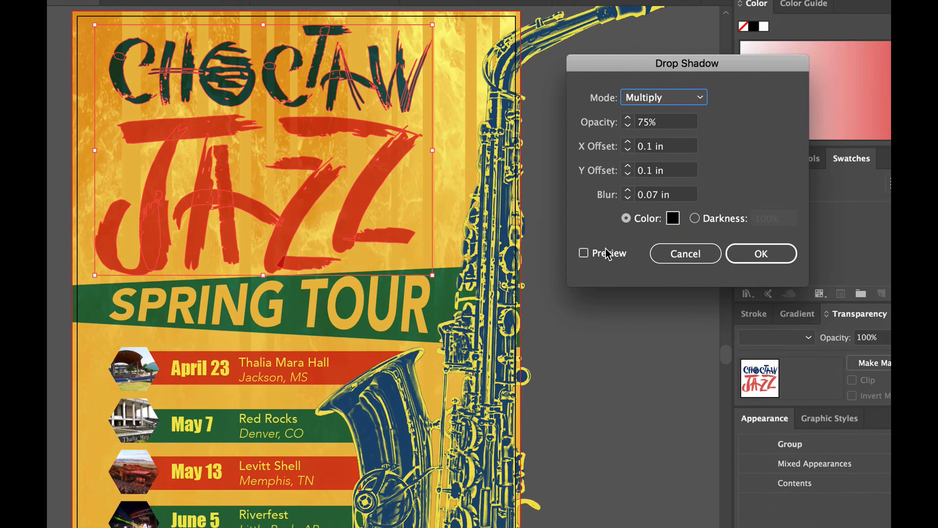
click(606, 253)
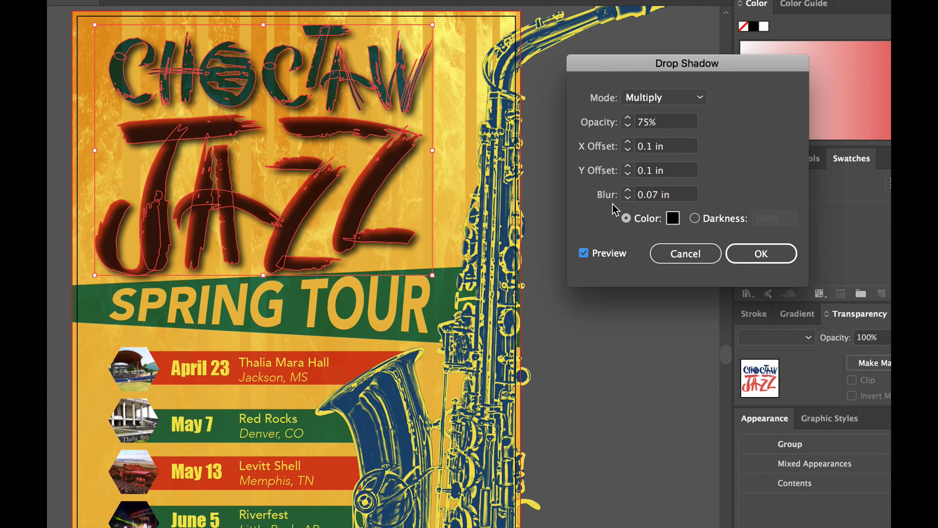
click(685, 253)
click(409, 166)
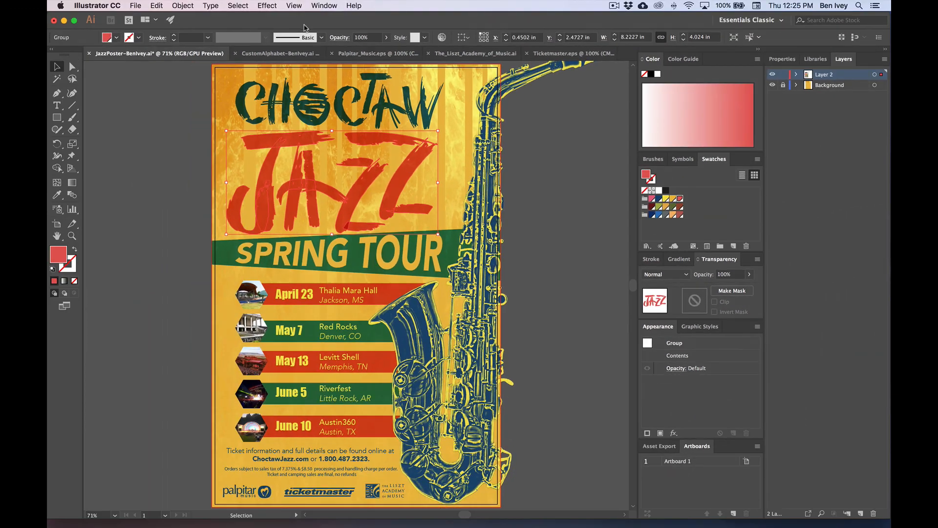
click(274, 5)
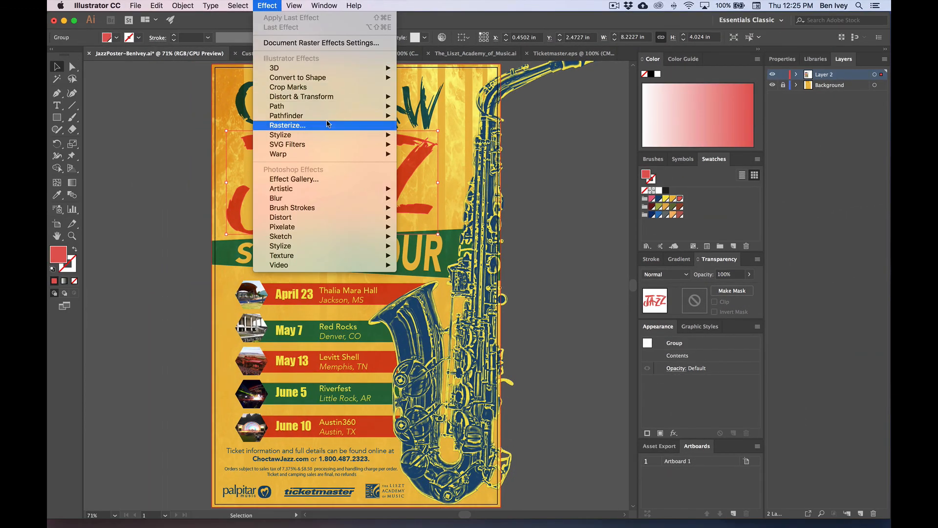
mouse_move(330, 135)
click(438, 136)
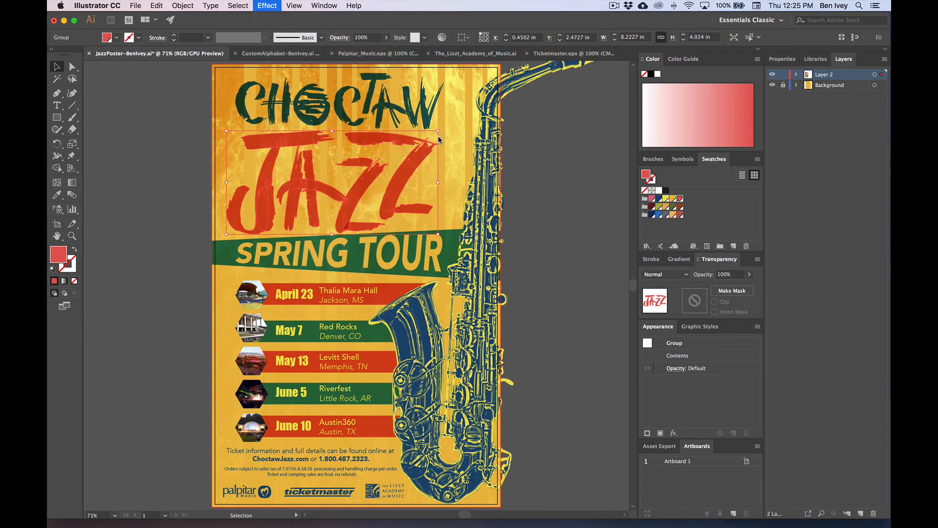
click(558, 221)
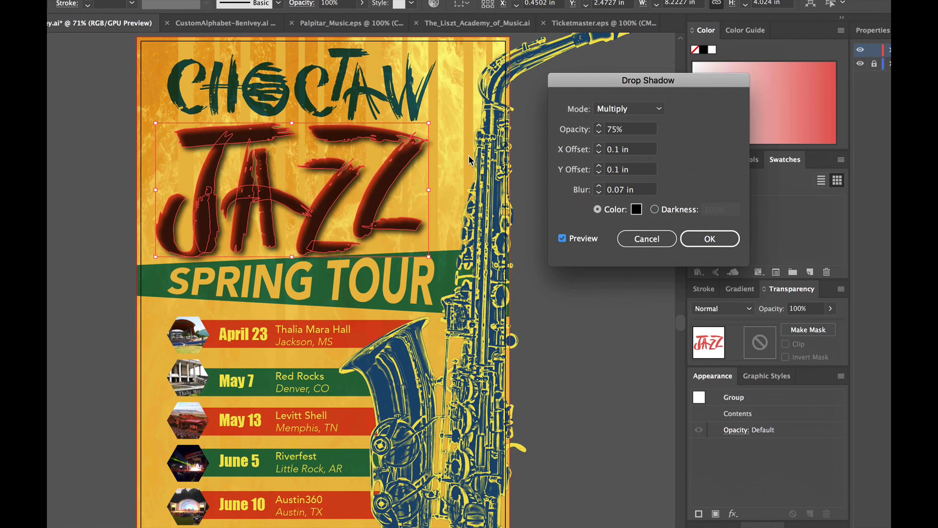
click(646, 238)
click(568, 190)
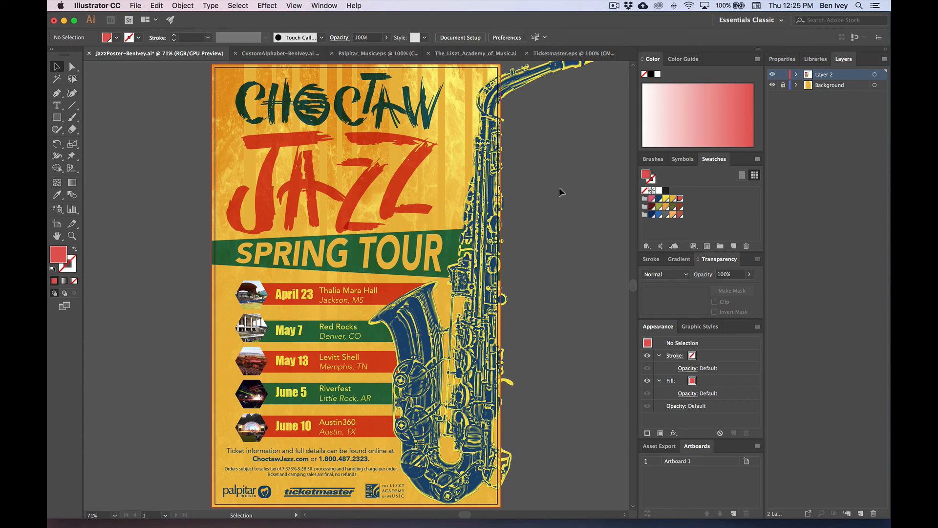
click(433, 175)
click(578, 212)
click(415, 170)
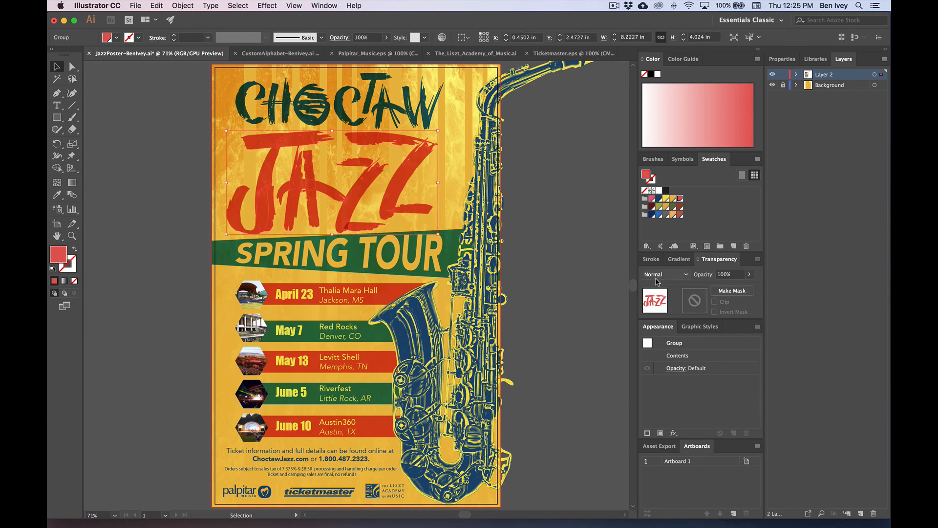
Step: Ungroup JAZZ, reset its letters to Normal, regroup them, and set the group to Multiply
key(shift+super+g)
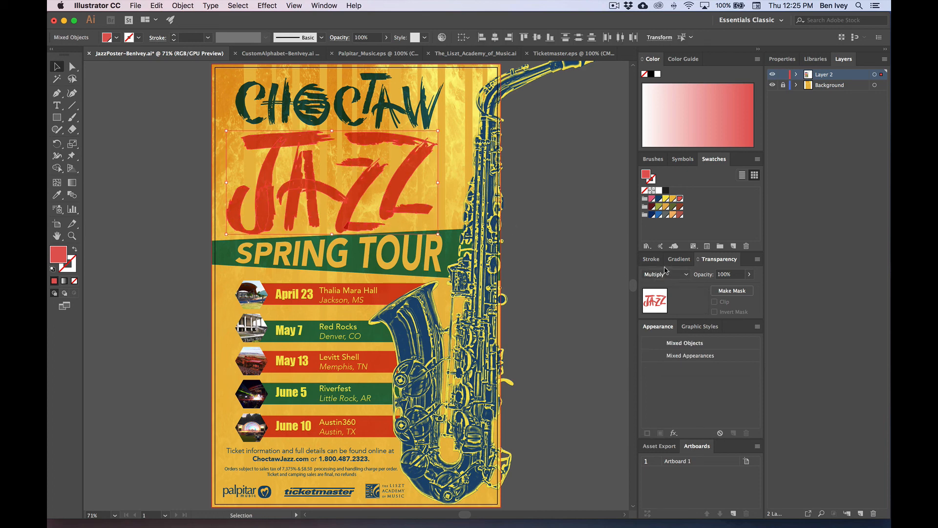
click(676, 274)
click(675, 289)
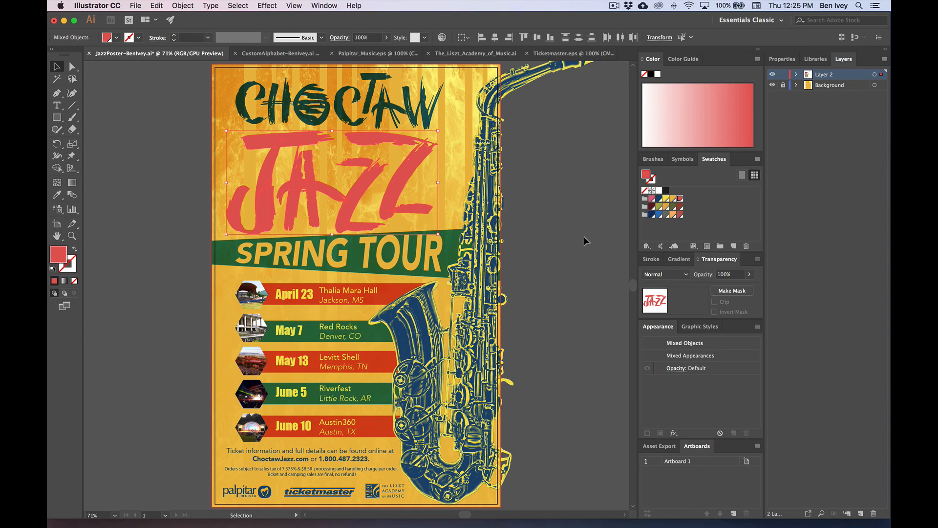
key(super+g)
click(665, 274)
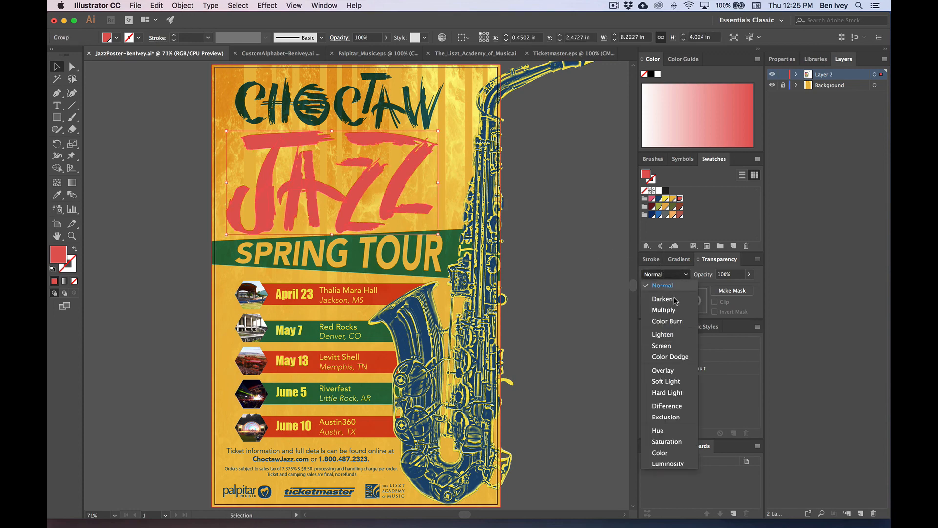
click(657, 308)
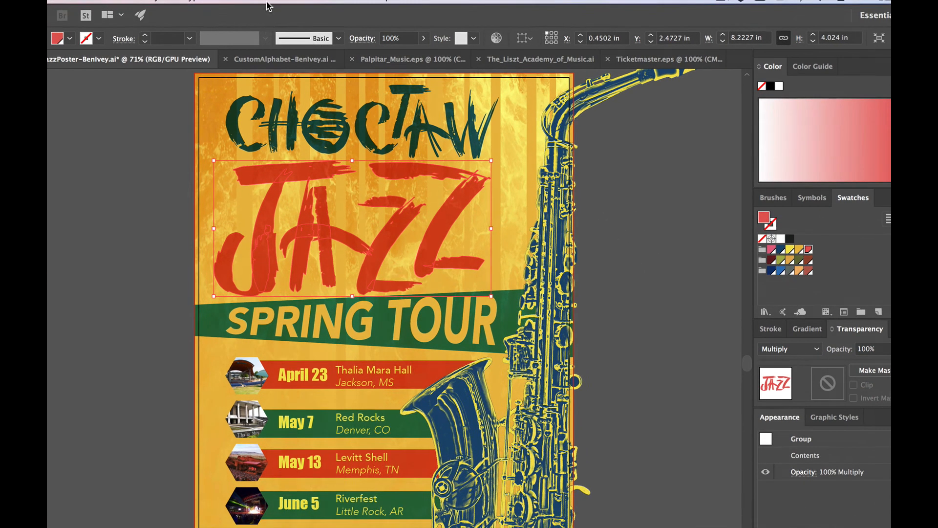
click(267, 6)
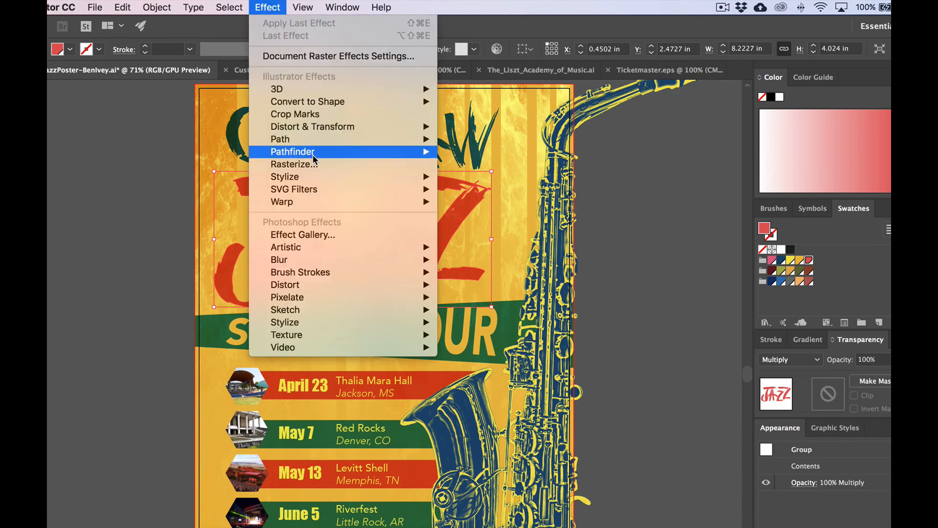
Step: Add a drop shadow to JAZZ: 74% opacity, X offset 0 in, Y offset 0.1 in, blur 0.1 in
mouse_move(315, 176)
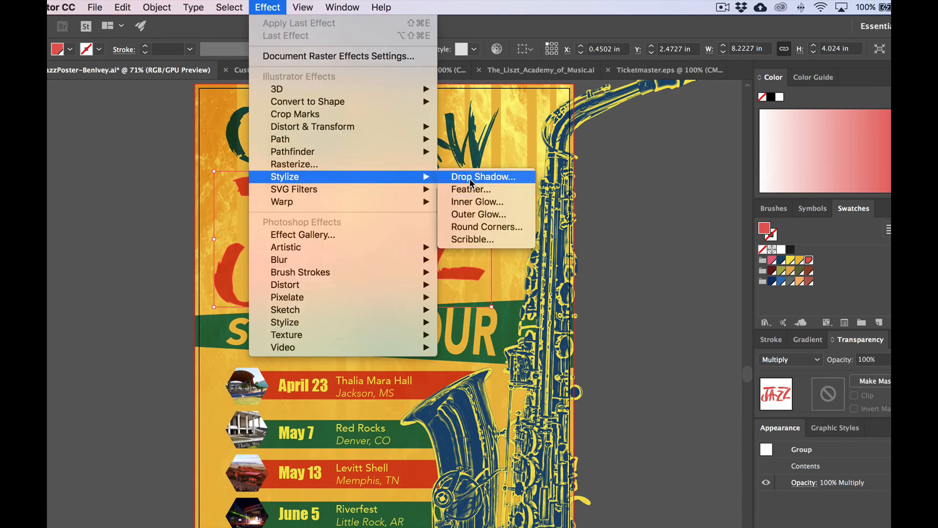
click(472, 177)
click(649, 289)
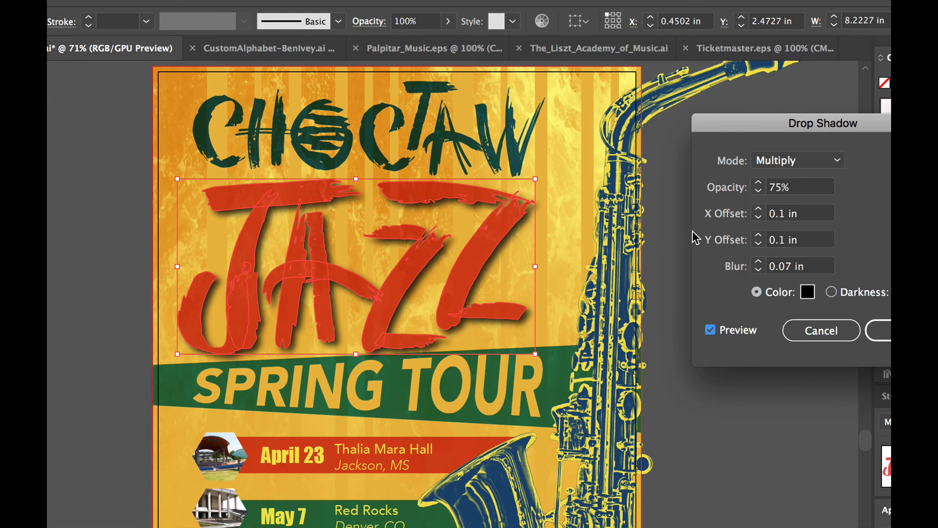
click(758, 191)
click(761, 215)
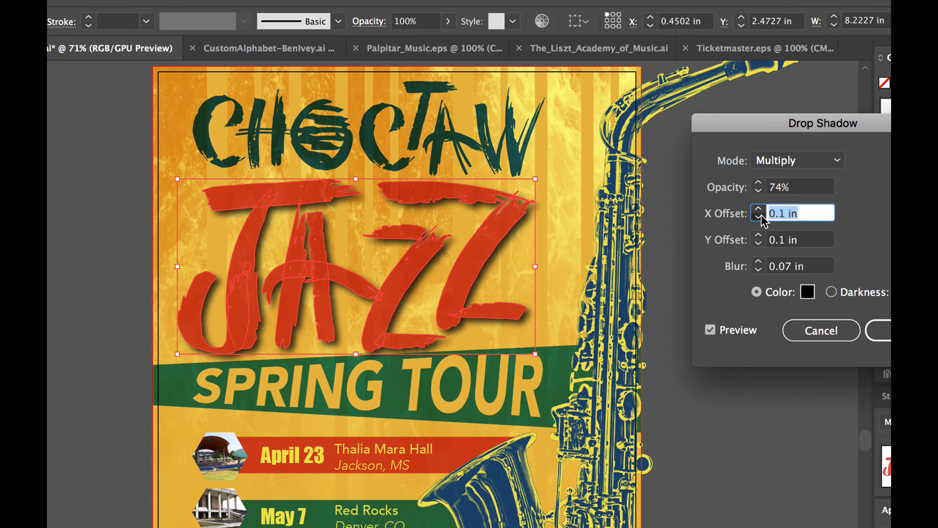
click(757, 244)
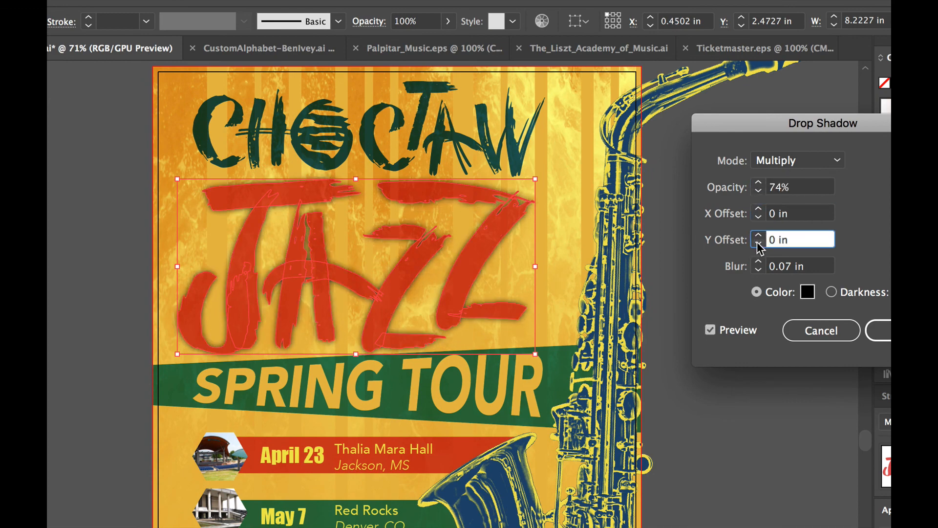
click(758, 235)
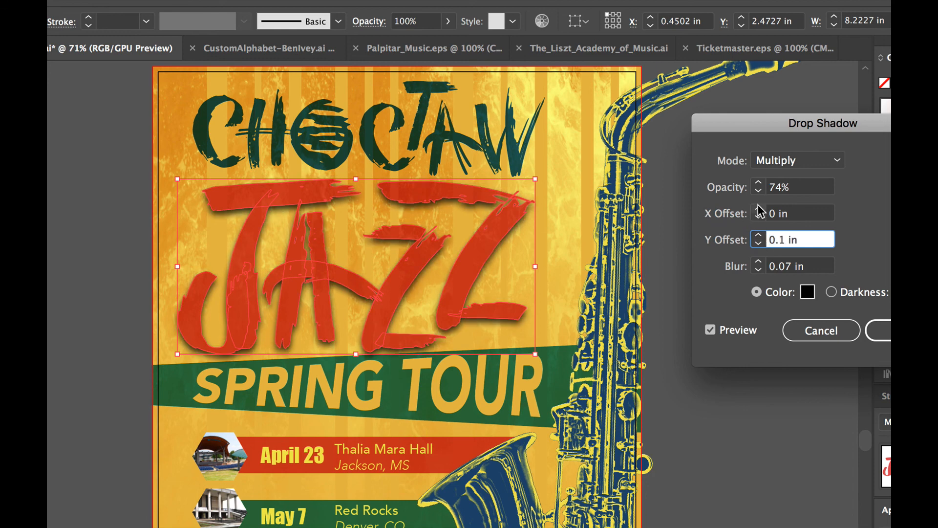
click(759, 265)
click(759, 263)
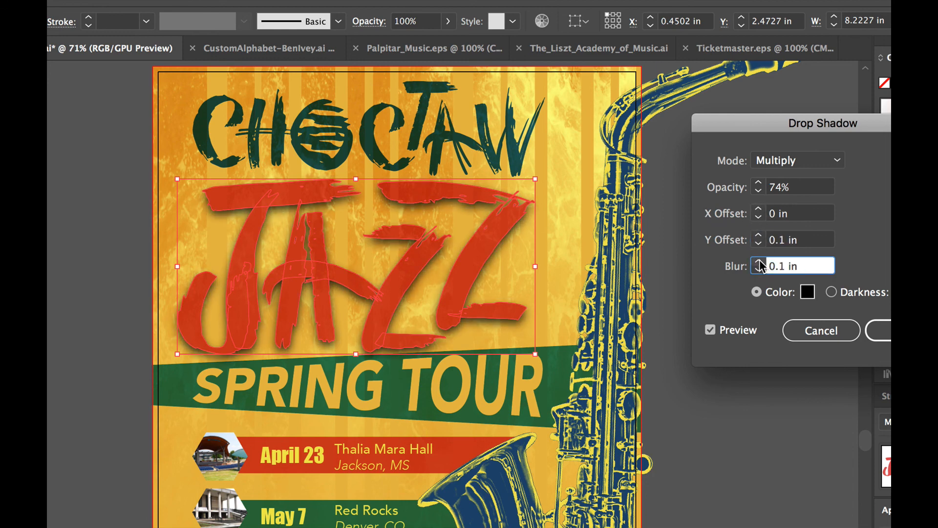
click(876, 329)
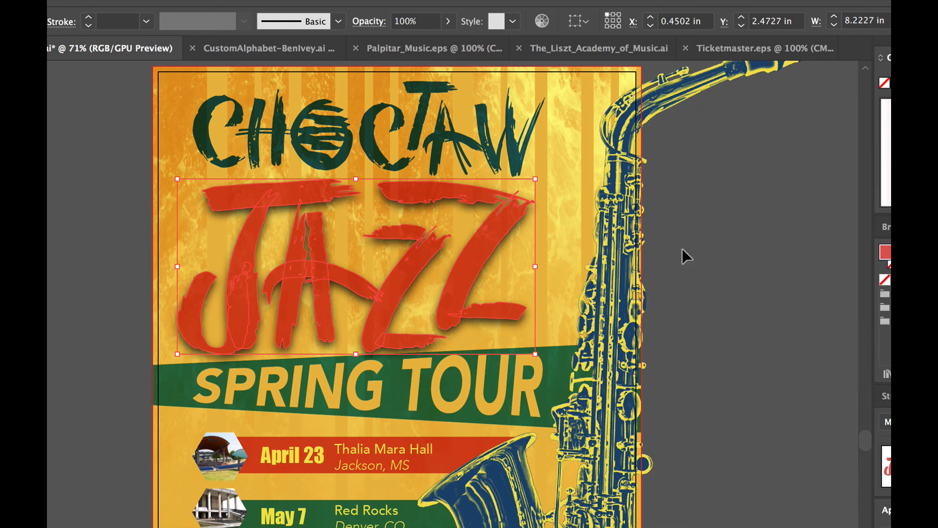
click(680, 249)
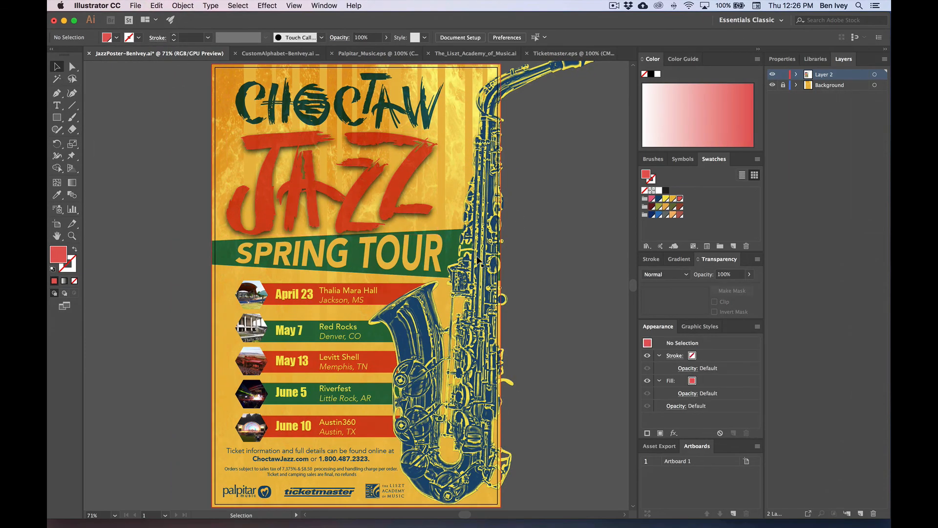
Step: Select the Thalia Mara Hall venue text inside its tour-date group, then clear the selection
click(345, 296)
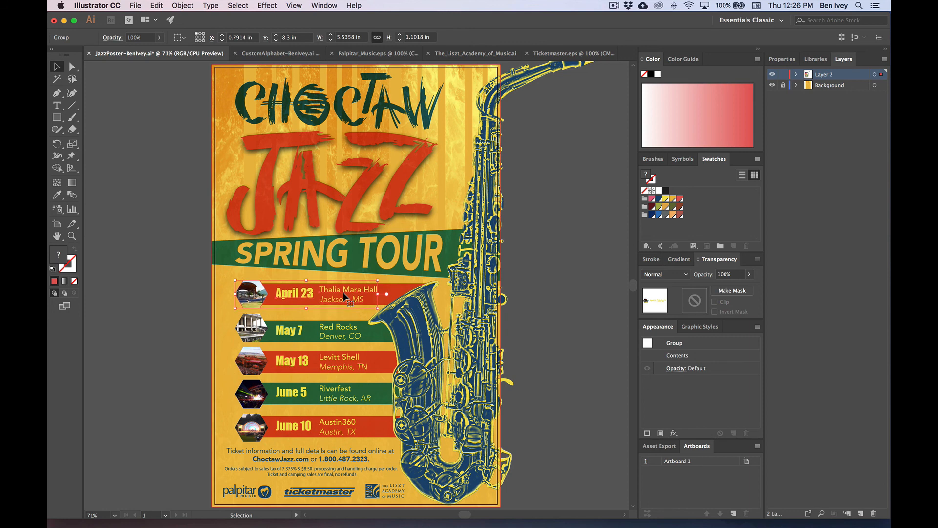
click(342, 335)
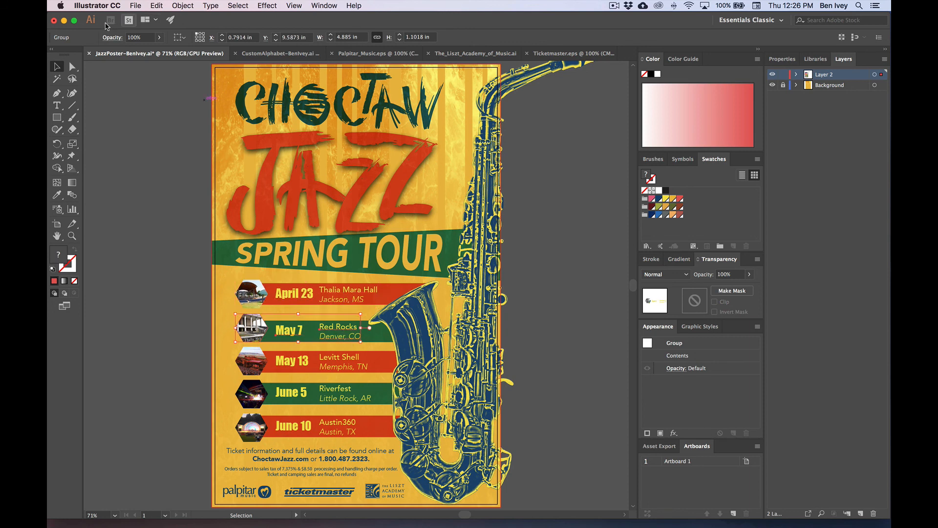
click(73, 67)
click(344, 297)
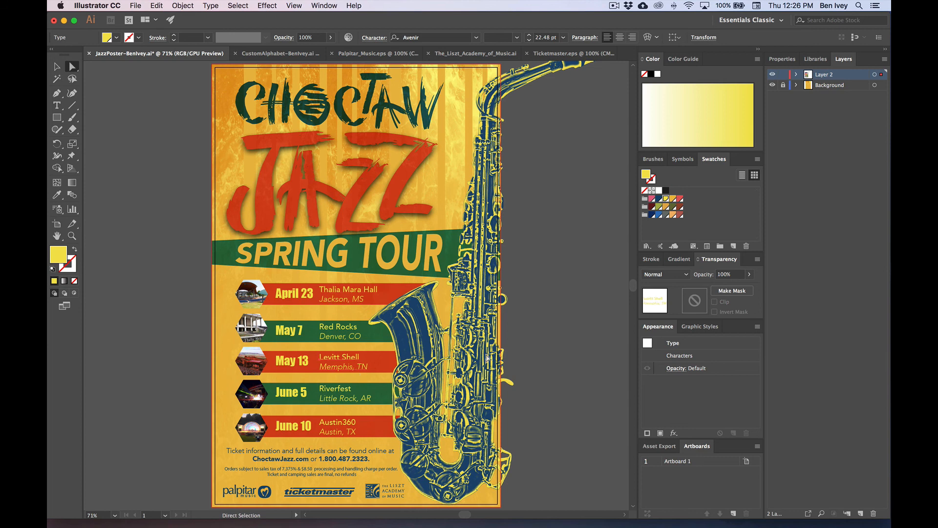
click(551, 338)
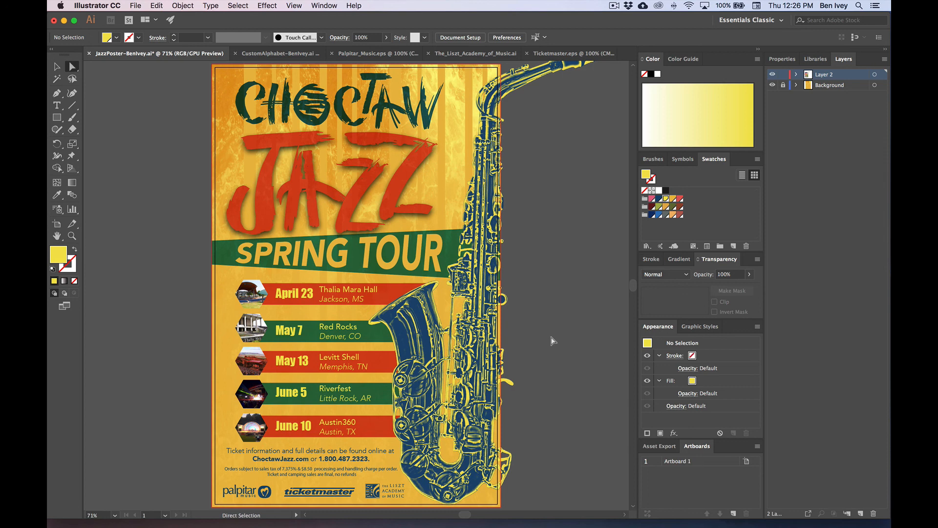
Step: Try the SPRING TOUR banner in dark red, undo it, and return to the Selection tool
click(450, 246)
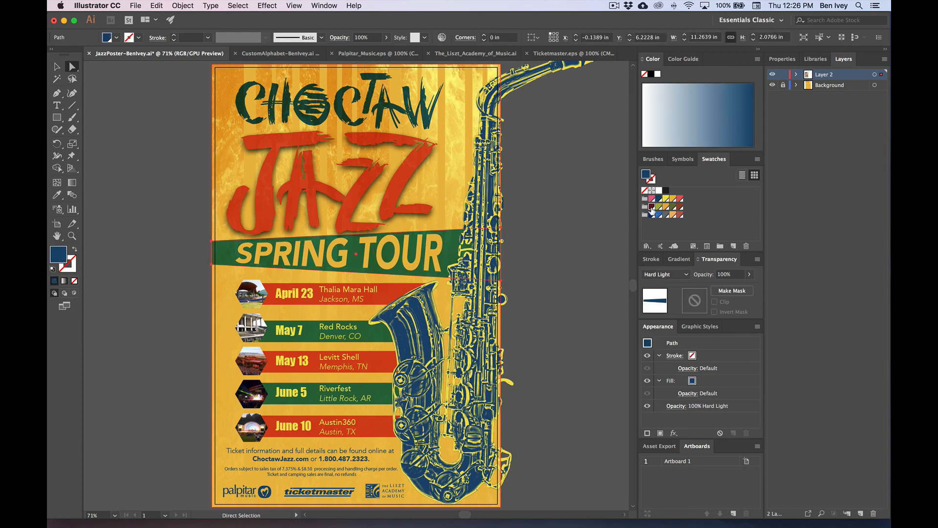
click(652, 206)
click(585, 245)
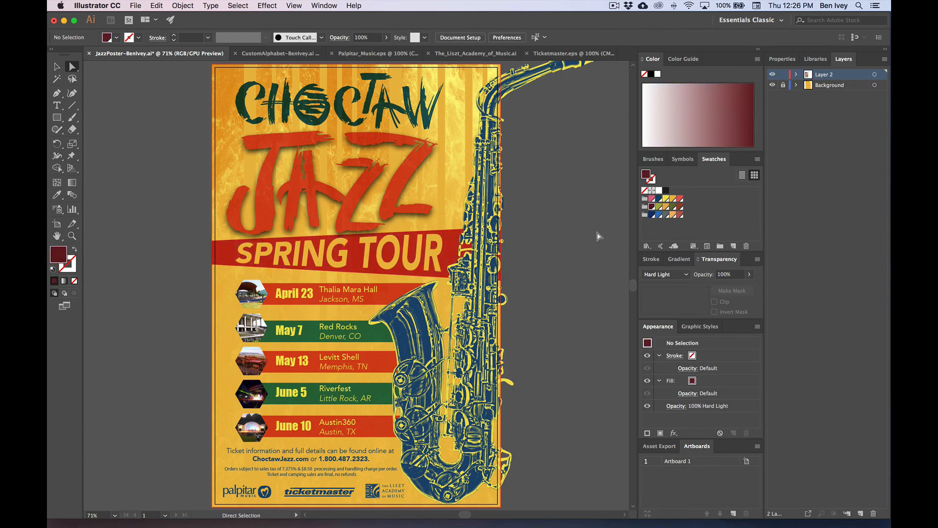
key(super+z)
key(super+z)
click(552, 246)
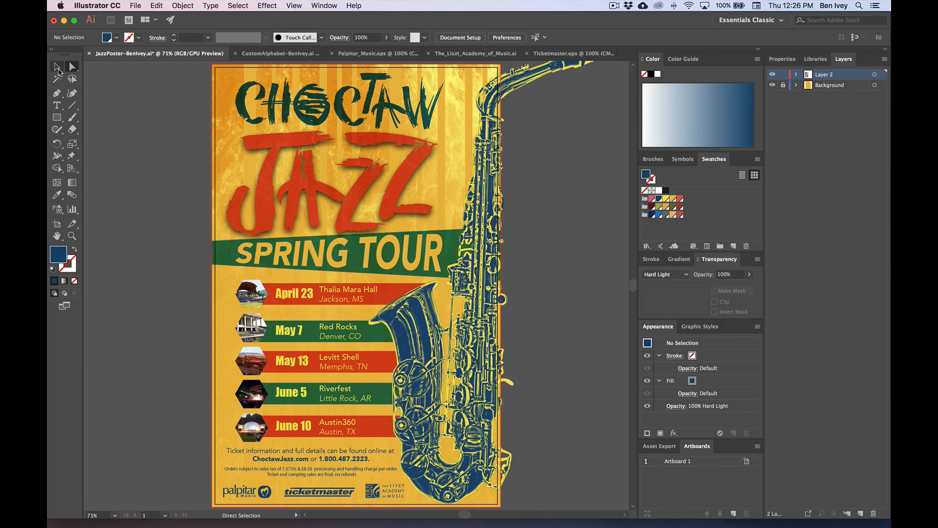
click(56, 66)
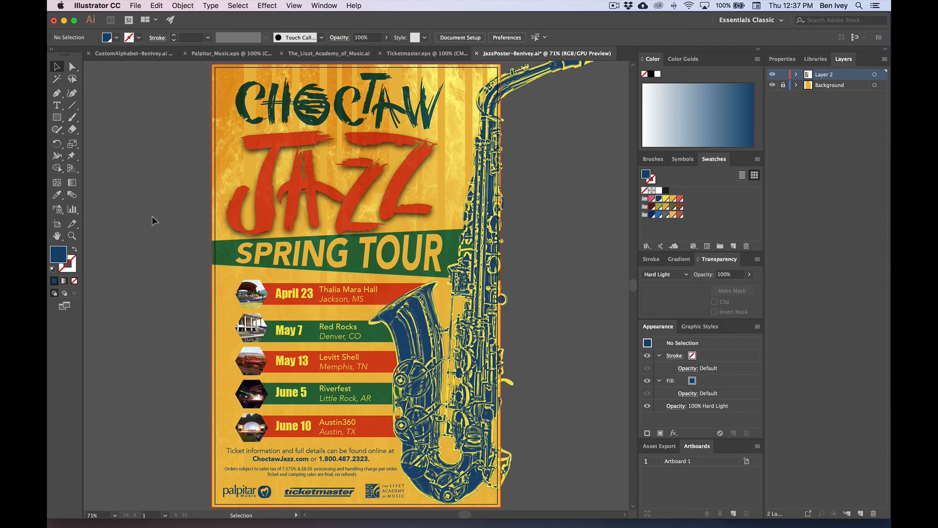
Step: Choose File > Package and save the poster when Illustrator asks
click(135, 5)
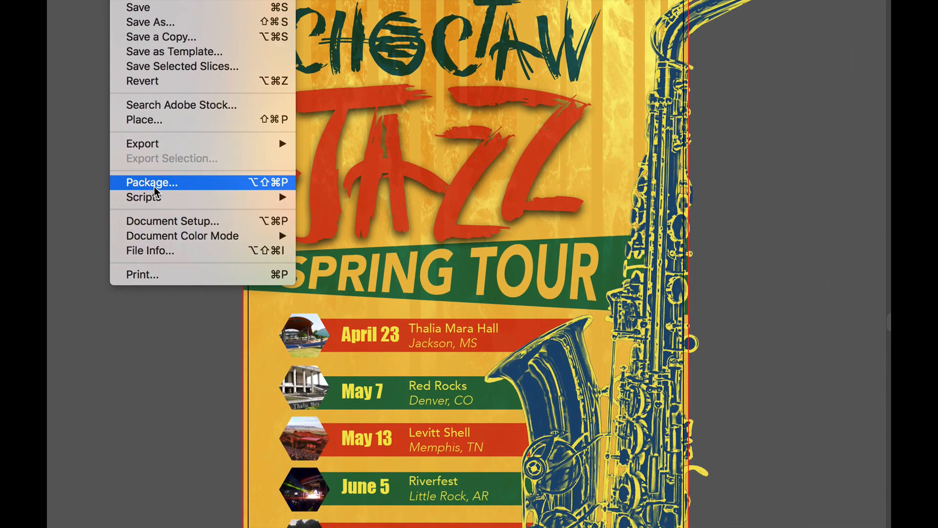
click(154, 187)
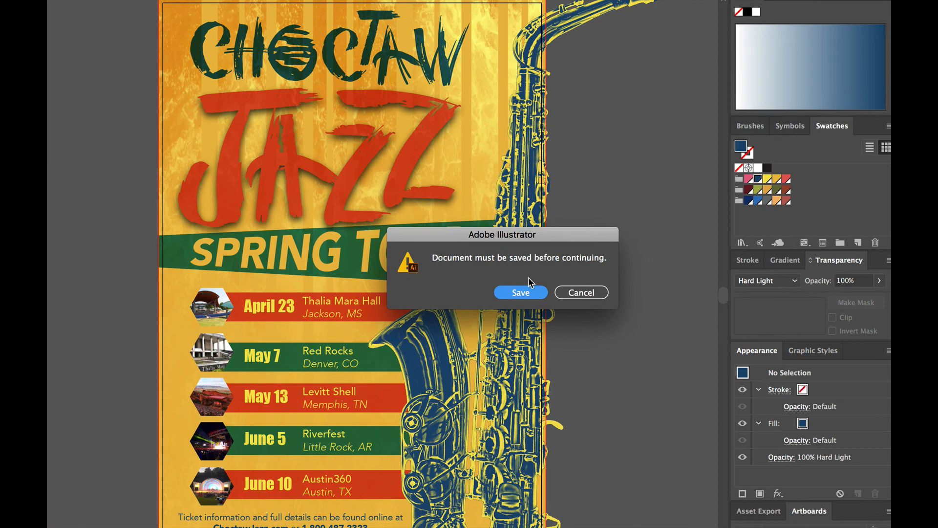
click(521, 293)
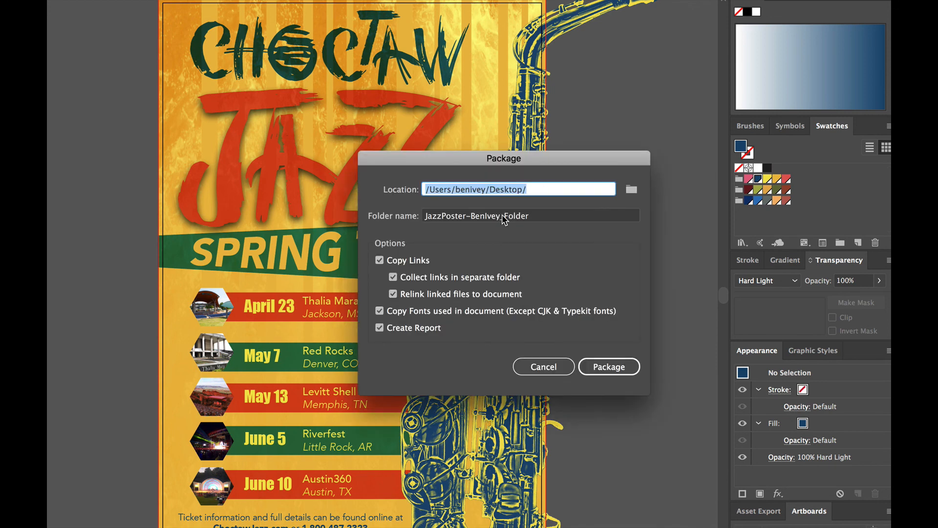
Step: Package the poster to the Desktop with links, fonts and report, accepting the font notice
click(631, 189)
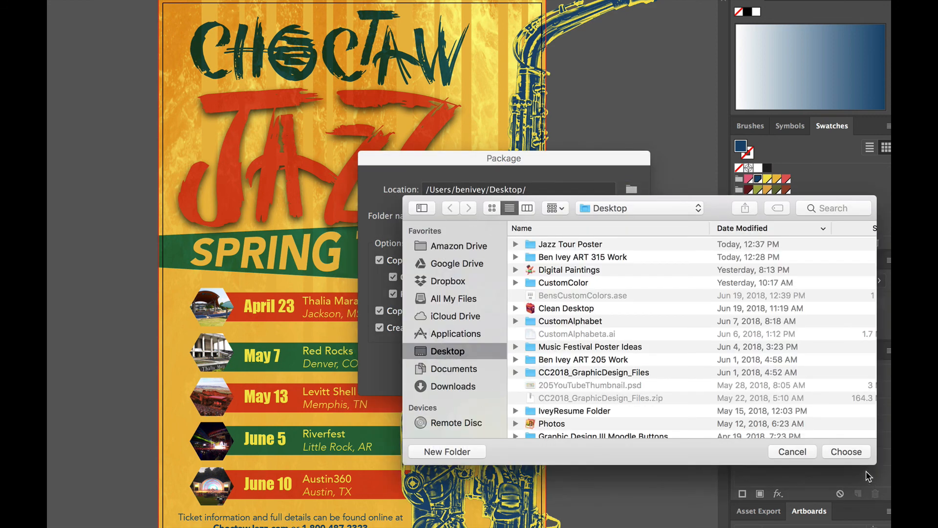
click(846, 451)
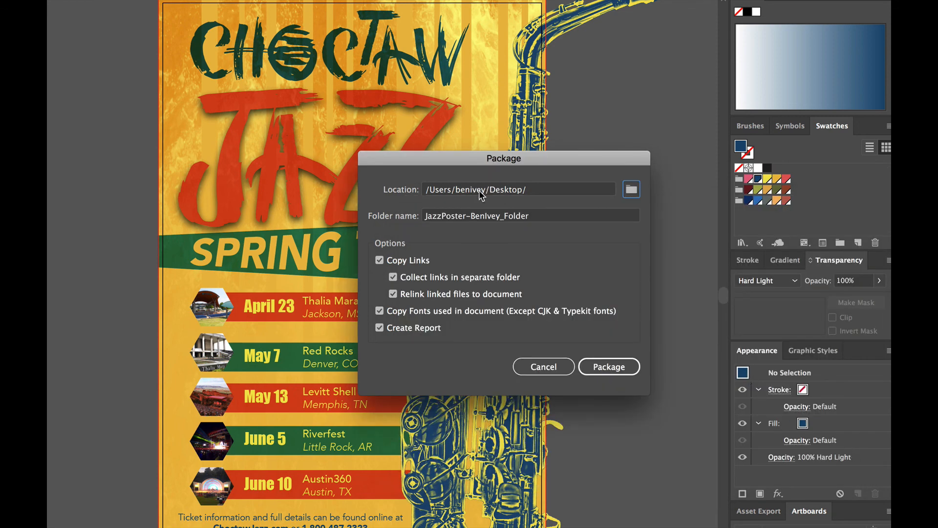
key(Tab)
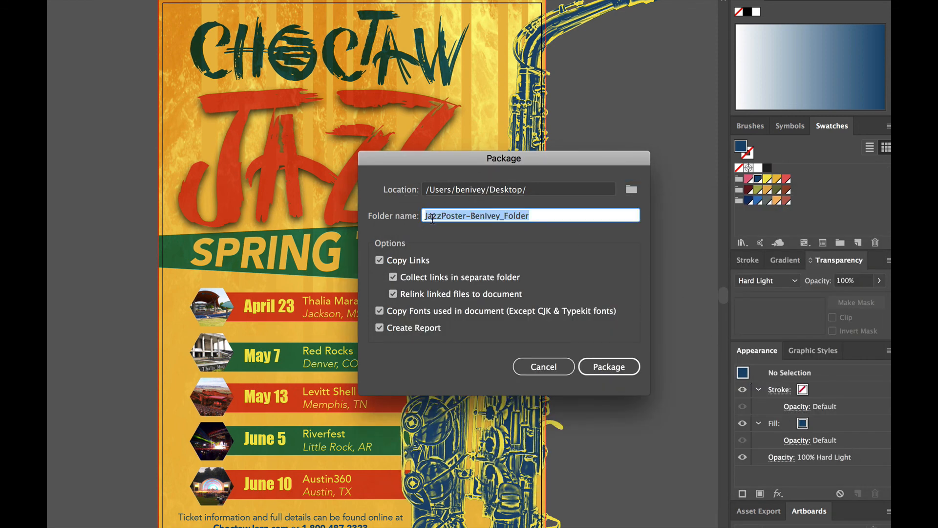
click(464, 216)
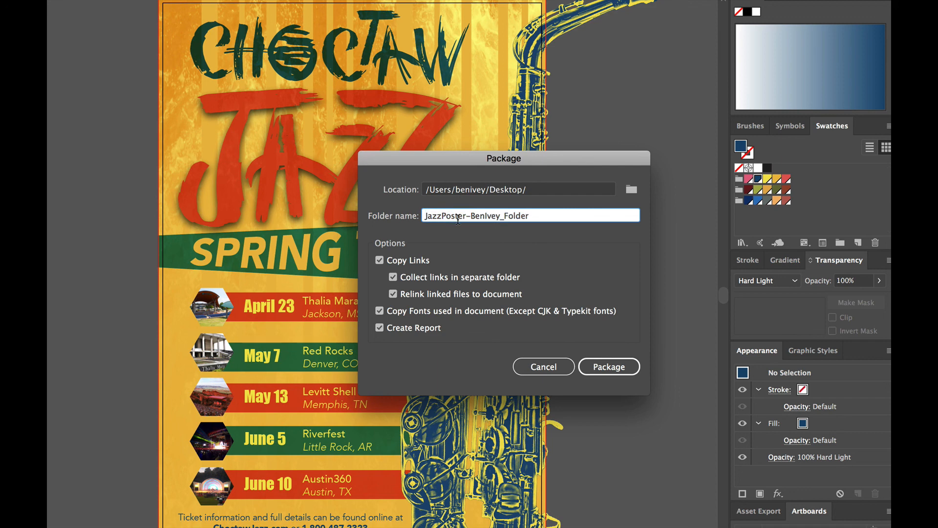
drag(426, 217, 493, 218)
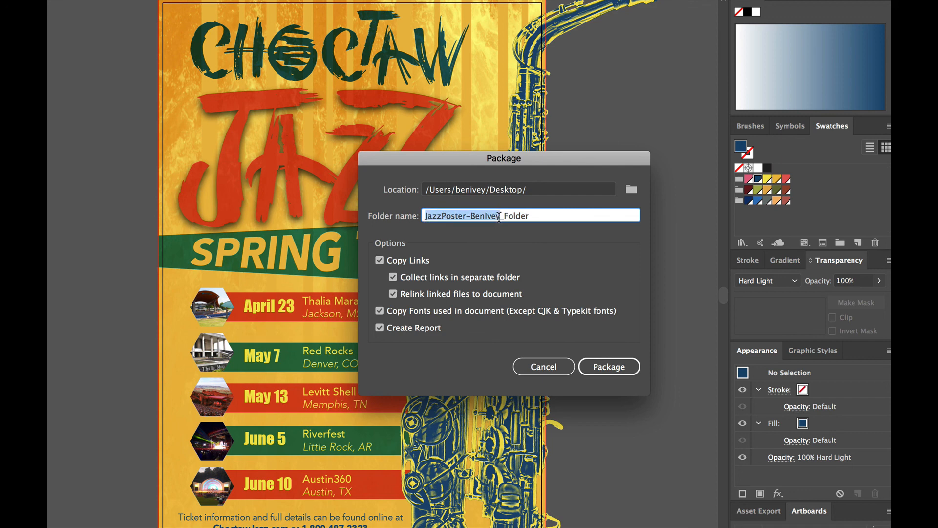
click(534, 215)
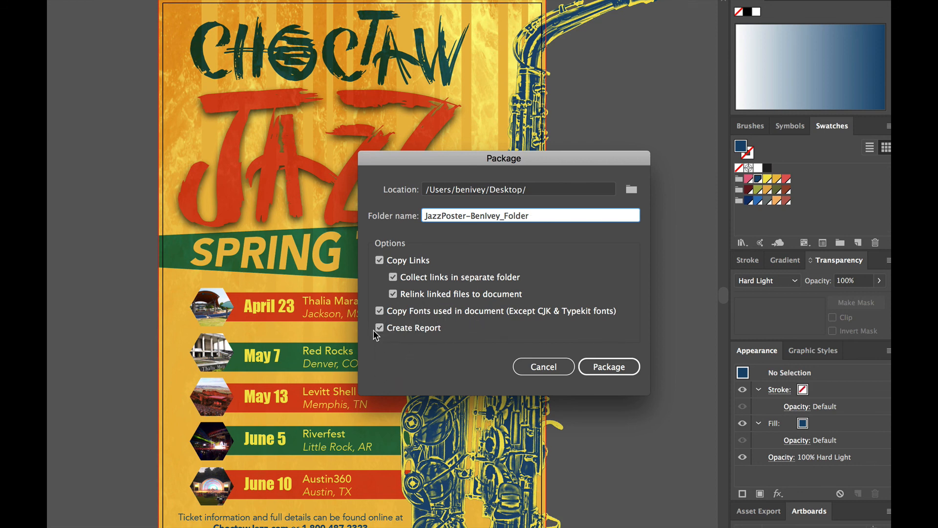
click(608, 364)
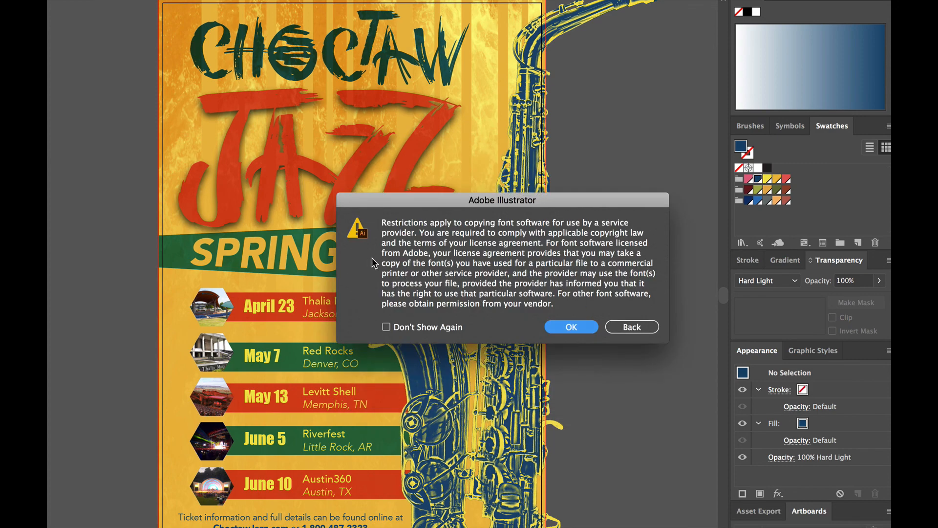
click(569, 326)
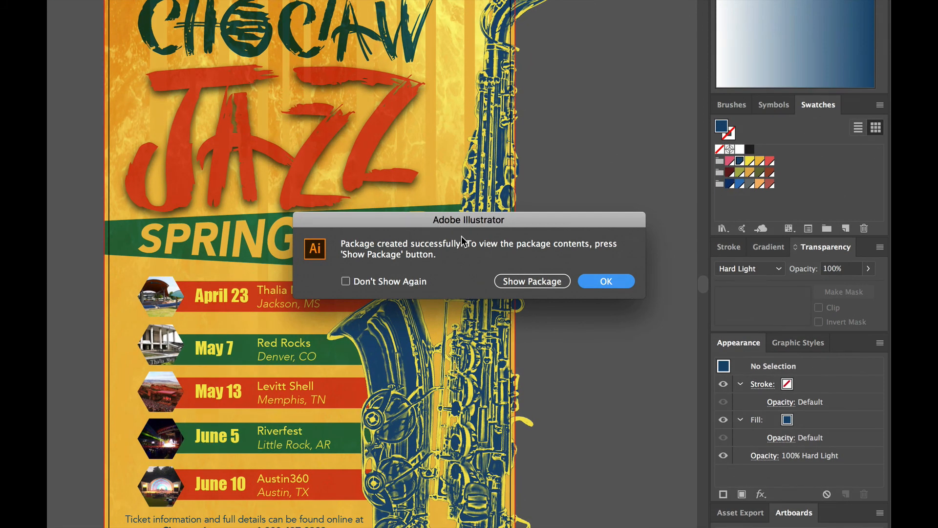
click(611, 284)
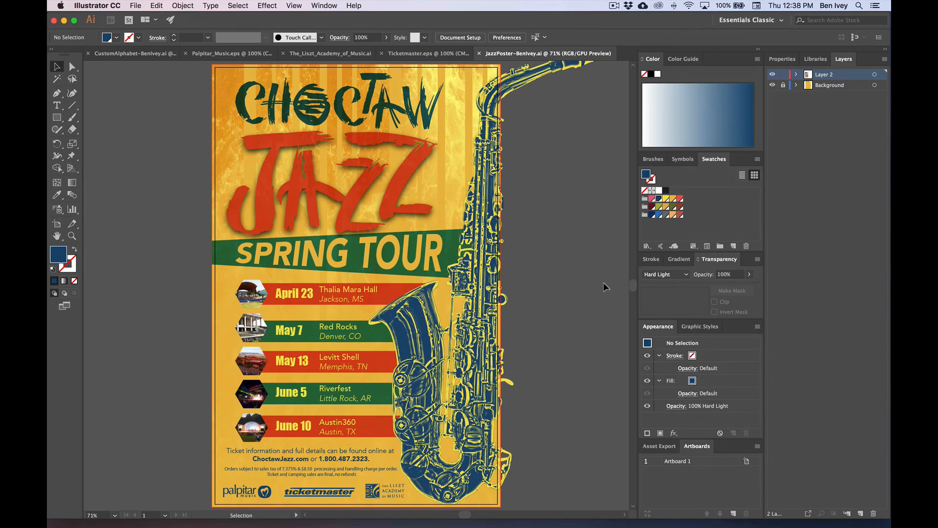
Step: Move the package folder to the middle of the desktop and open it
key(F11)
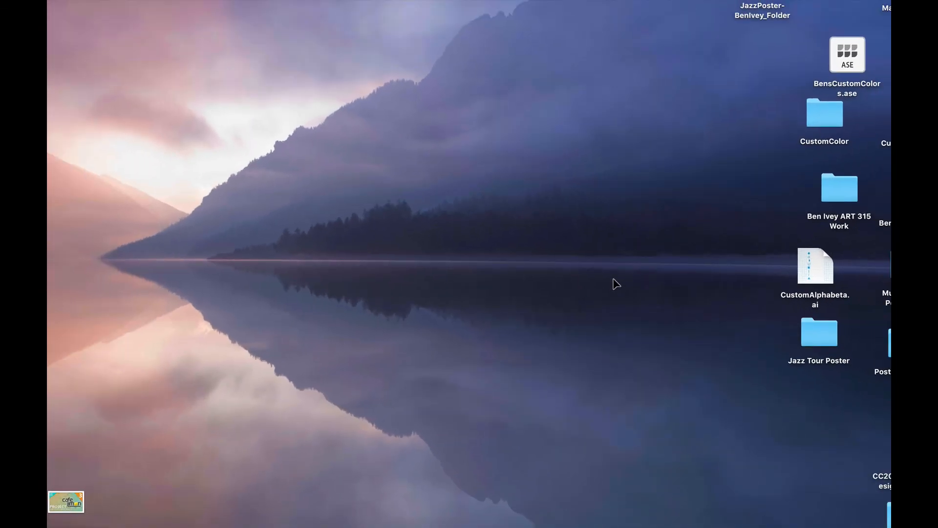
drag(760, 14, 356, 231)
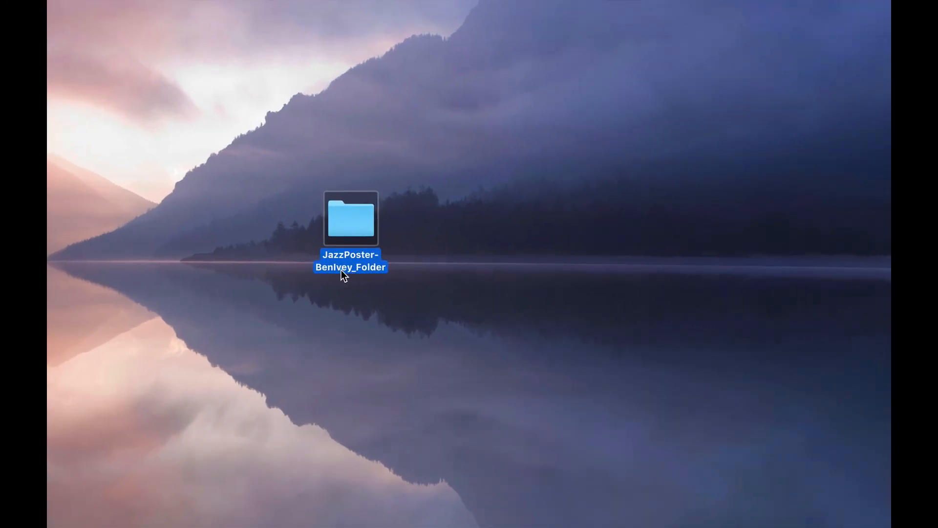
key(super+o)
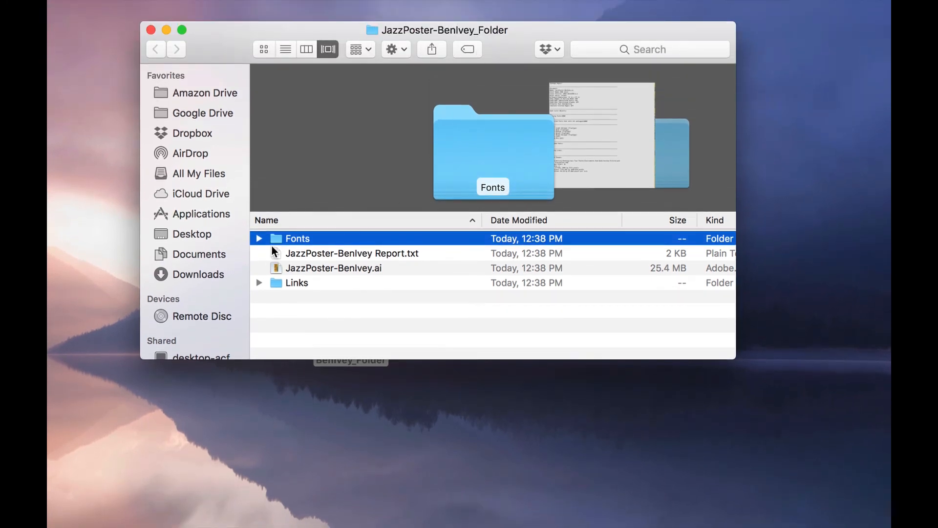
Step: Review the Fonts folder, packaged poster and linked saxophone image, then close the folder window
click(260, 239)
click(260, 239)
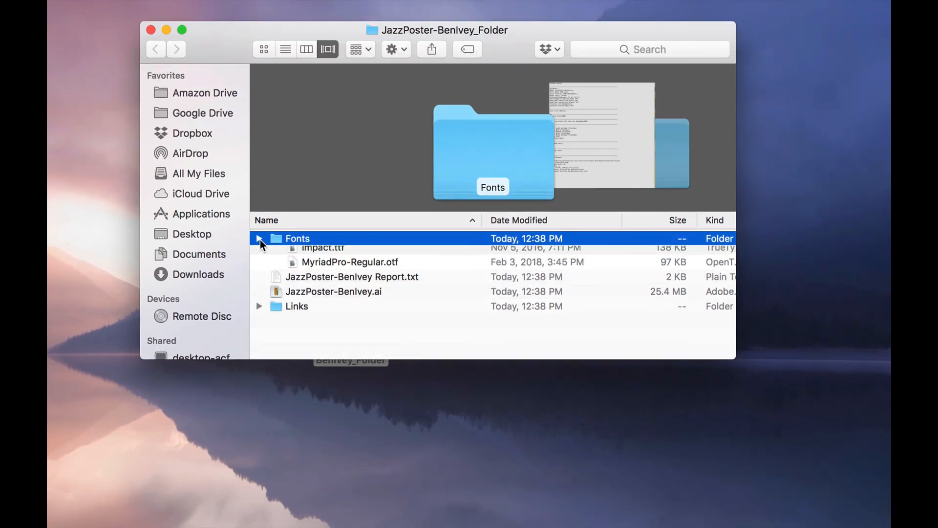
click(359, 268)
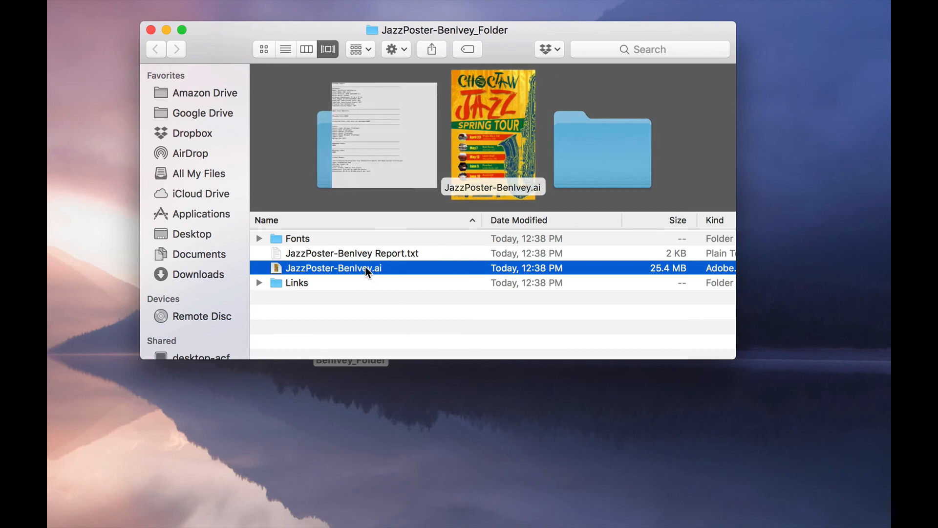
click(260, 283)
click(342, 297)
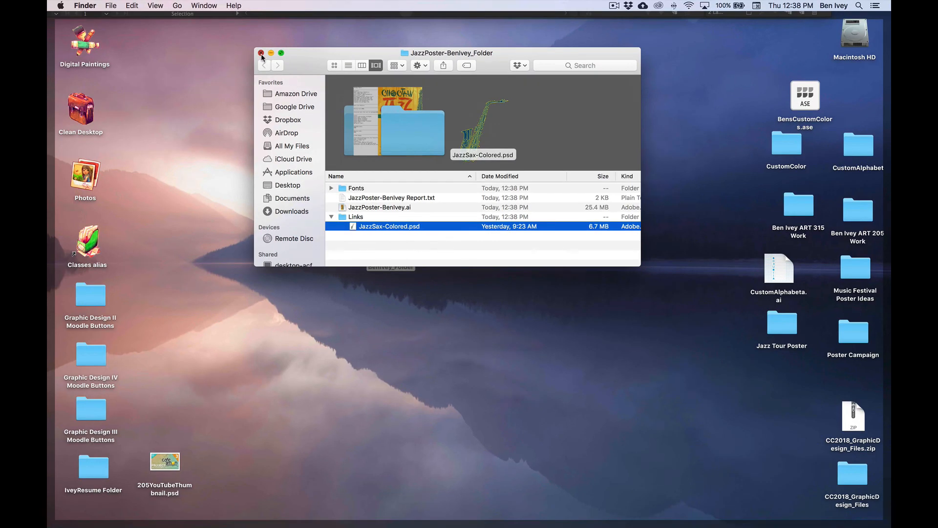
click(261, 53)
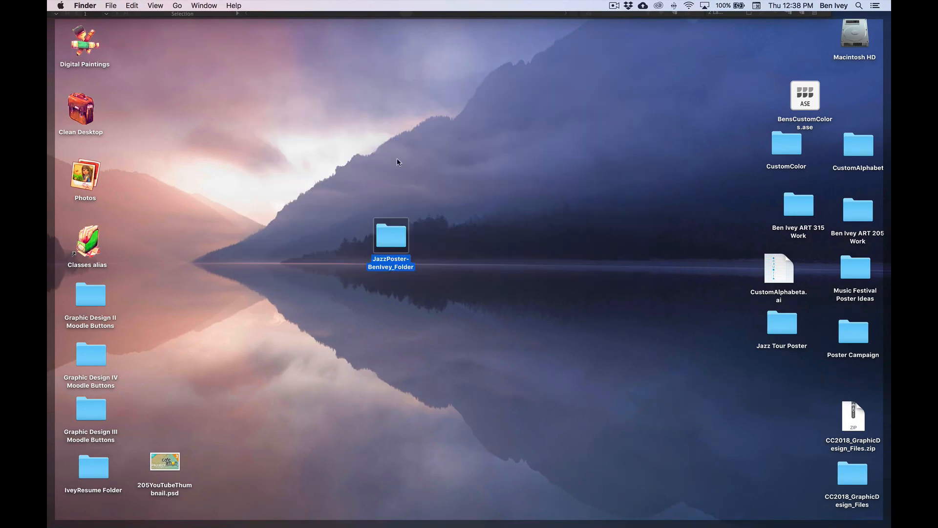
key(super+Tab)
scroll(157, 197, left, 2)
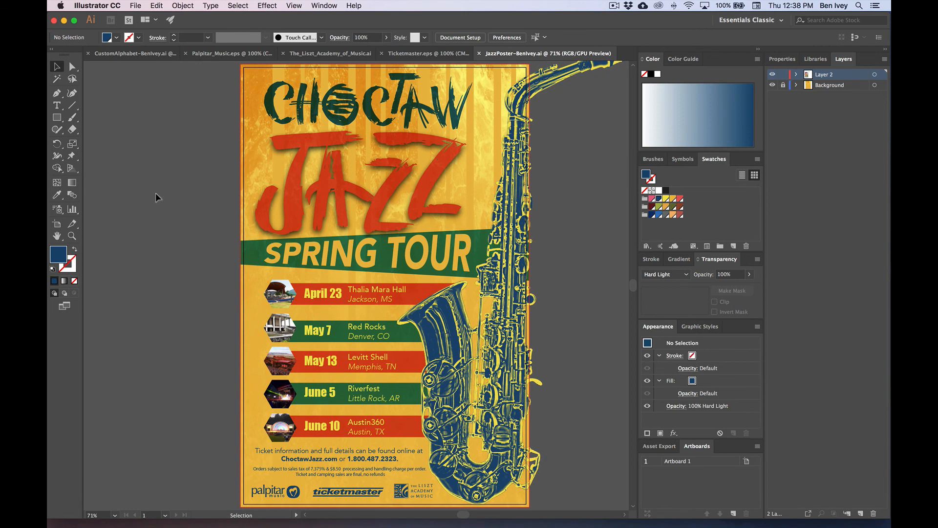
Step: Save As Adobe PDF (pdf), targeting the package folder on the Desktop
click(137, 6)
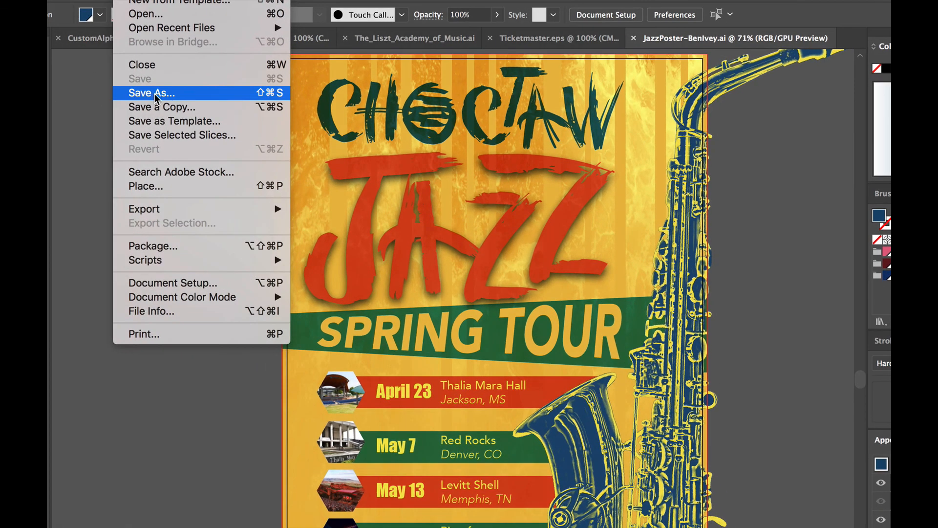
click(155, 93)
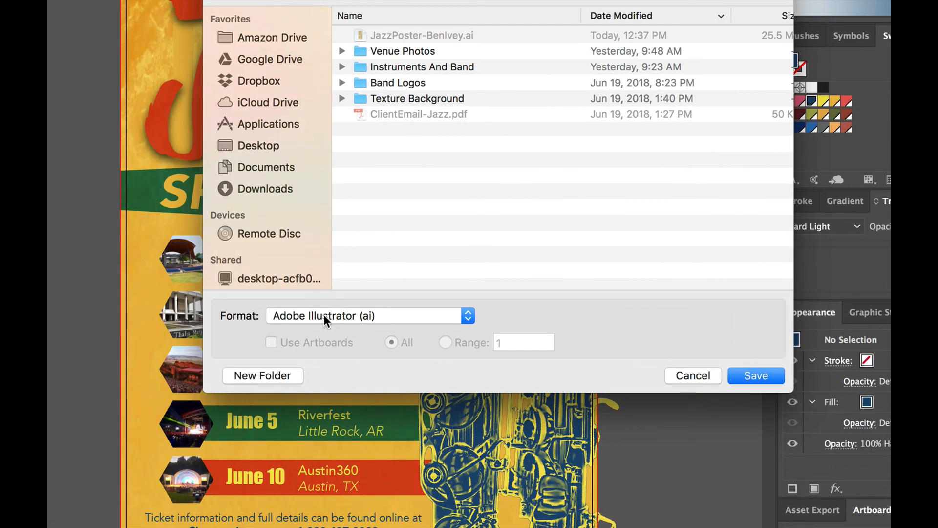
click(323, 315)
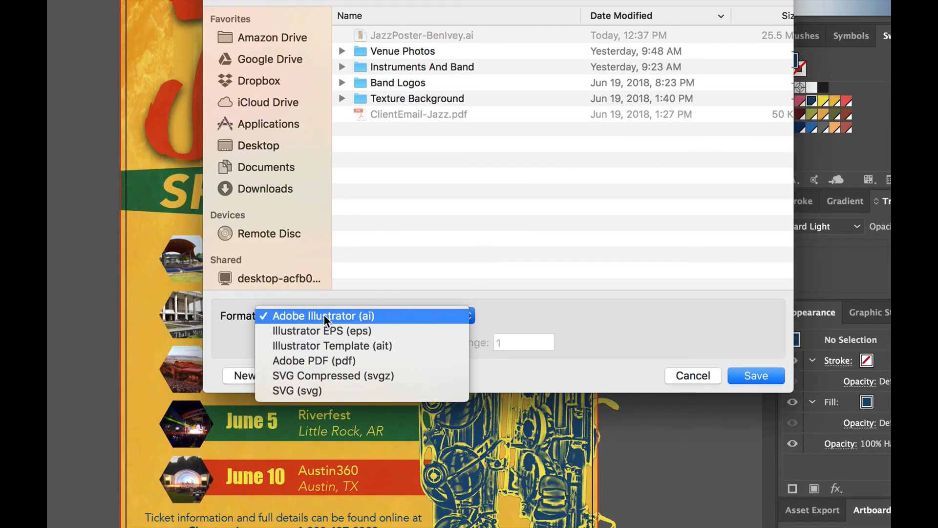
click(293, 359)
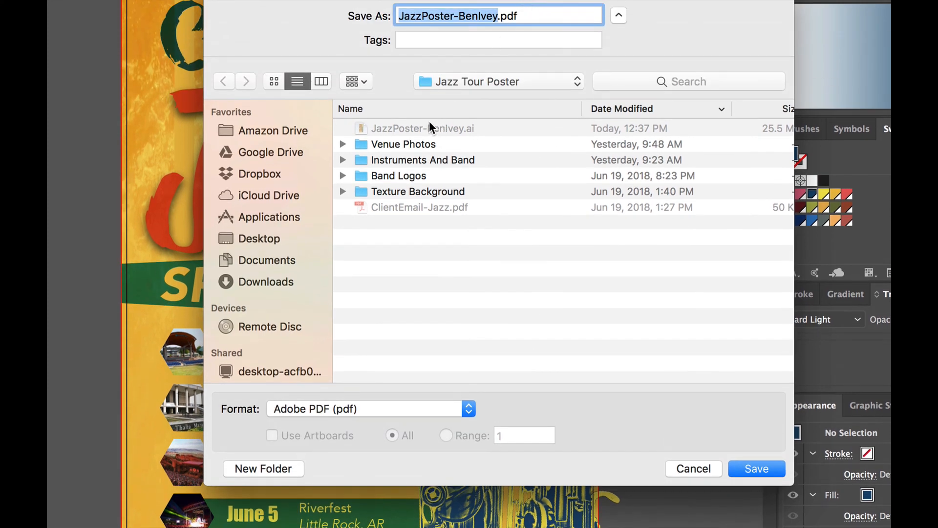
click(255, 239)
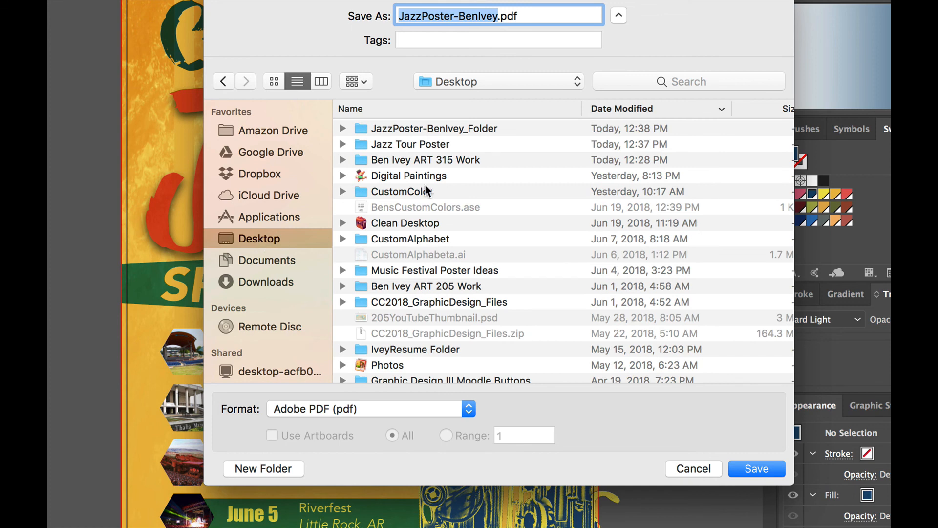
click(408, 132)
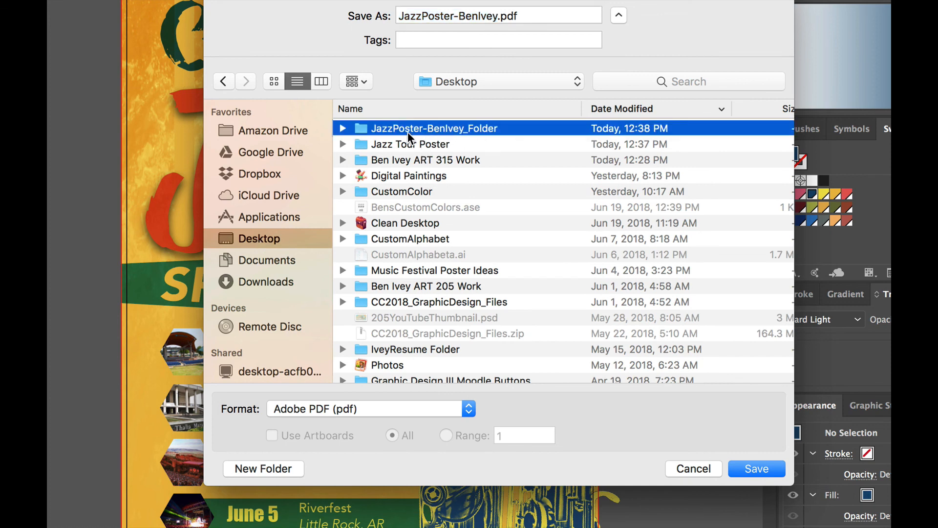
double_click(472, 129)
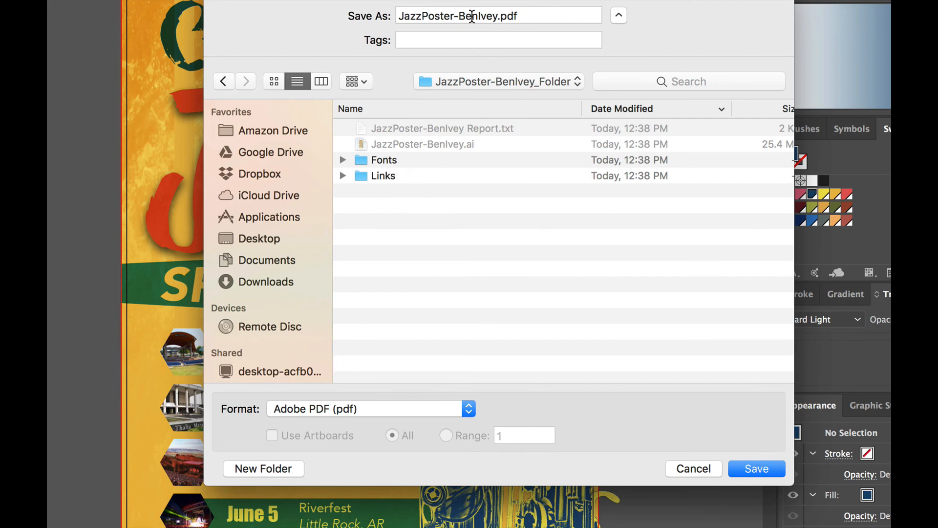
drag(472, 17, 500, 18)
Step: Save the PDF with All Printer's Marks and the document bleed settings
click(760, 463)
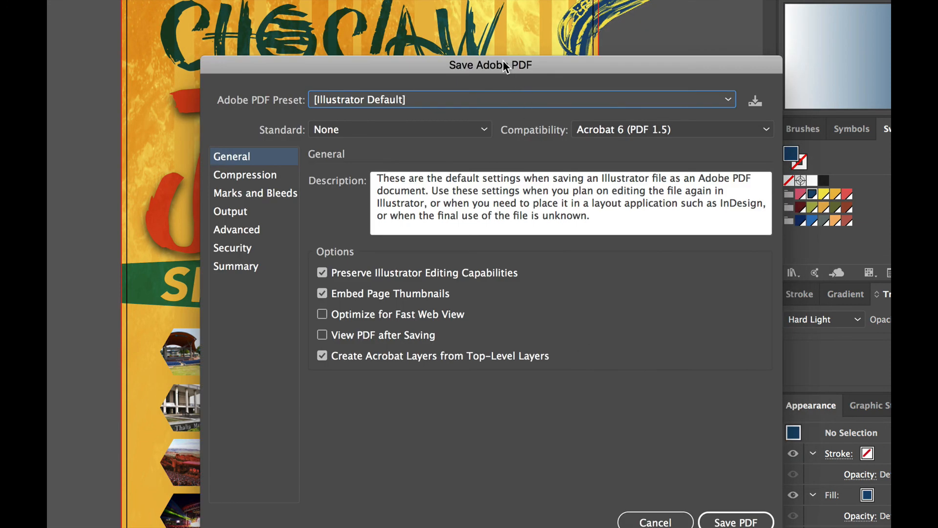
drag(503, 60, 480, 28)
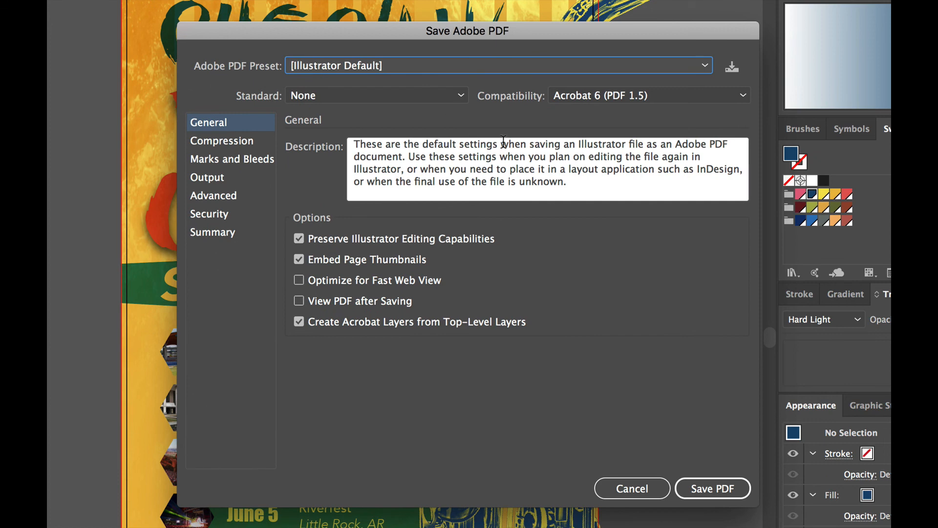
click(205, 162)
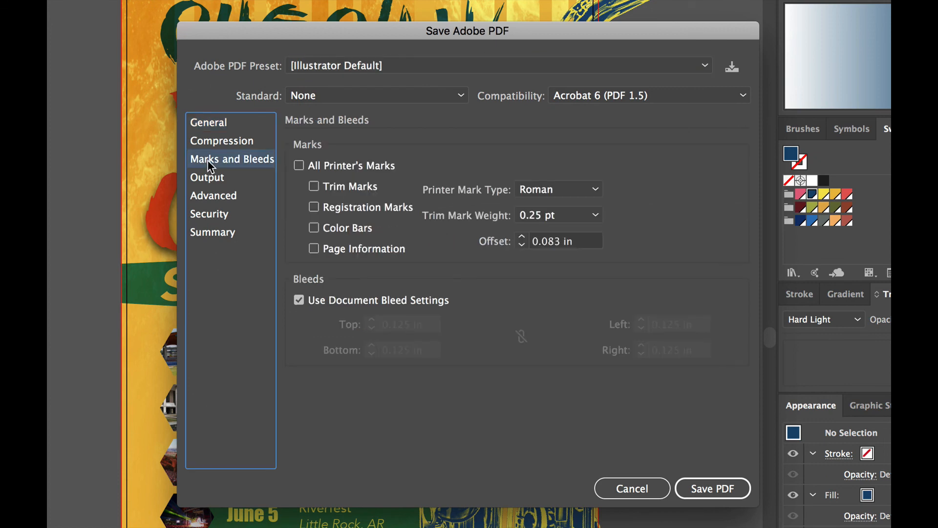
click(298, 167)
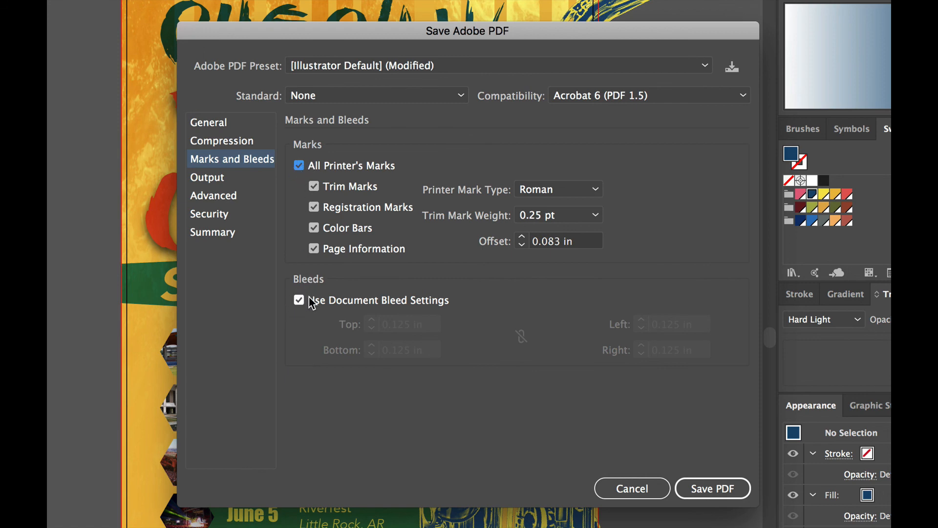
click(714, 485)
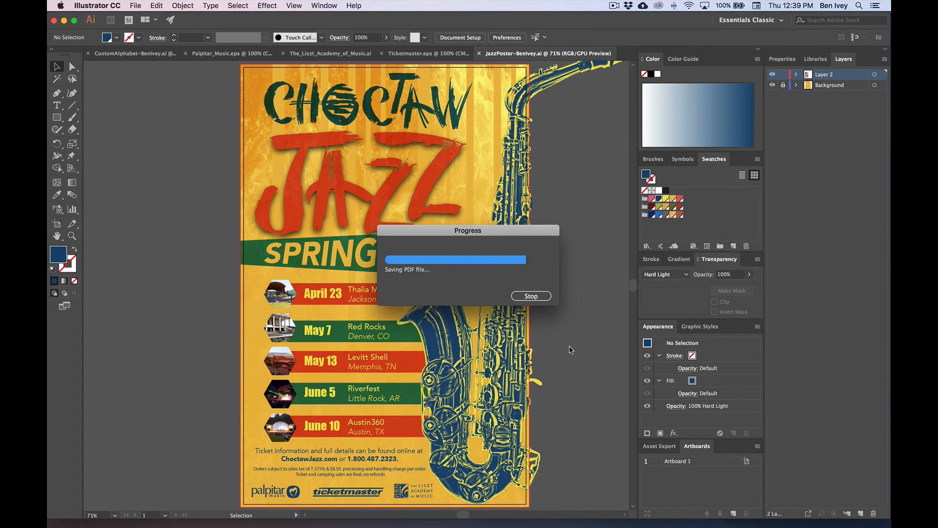
Step: Open the package folder from the desktop, preview the new poster PDF, and close the window
click(63, 20)
double_click(395, 236)
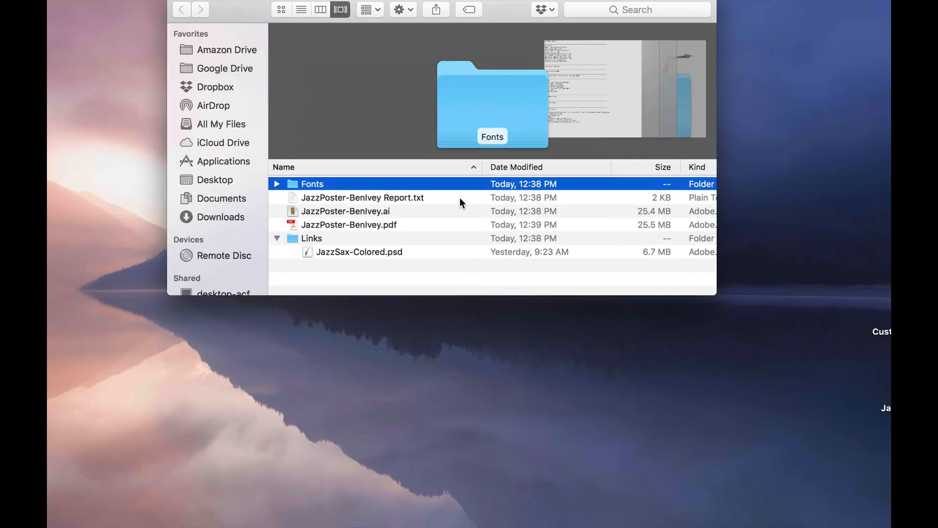
click(276, 238)
click(336, 224)
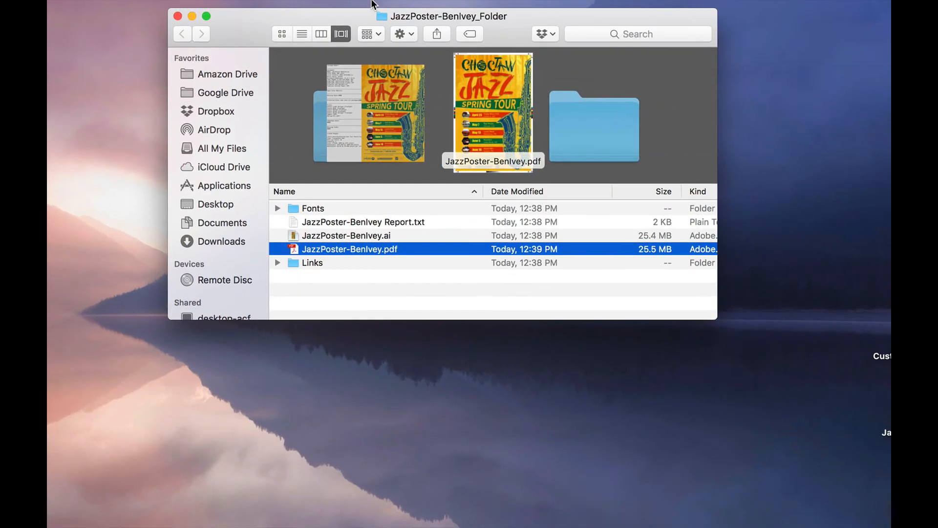
click(435, 281)
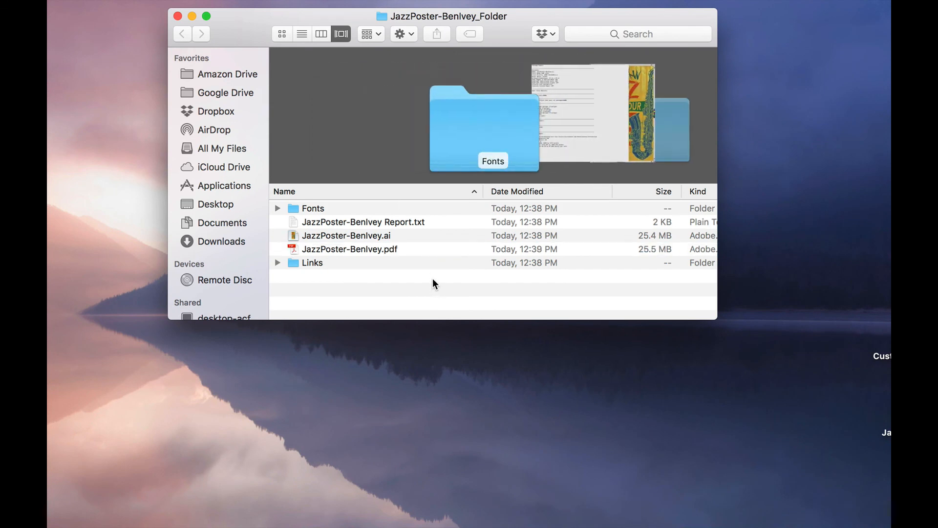
click(178, 16)
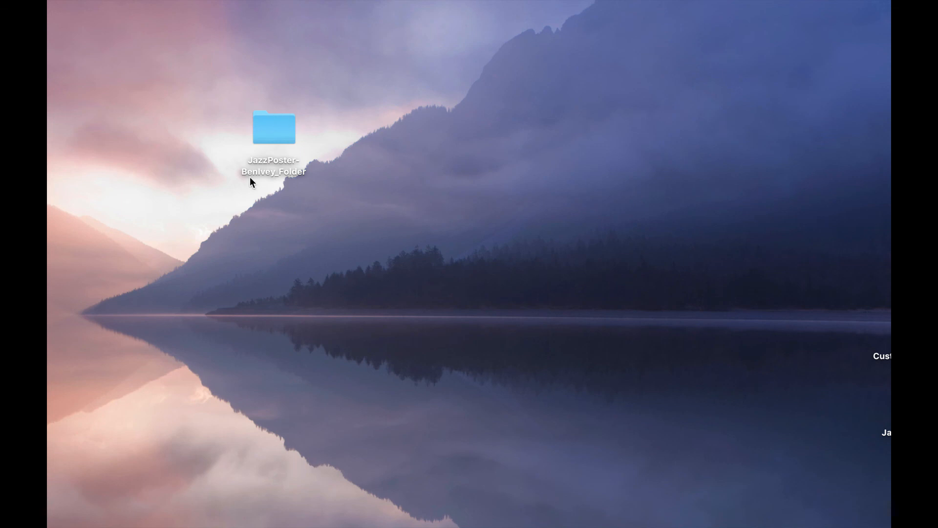
Step: Move the package folder up and left on the desktop and select it
drag(267, 131, 250, 93)
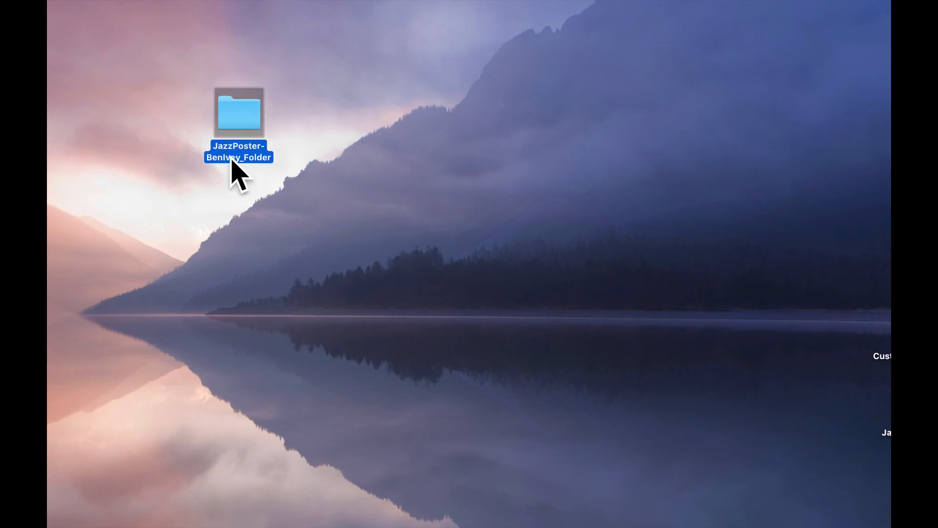
click(303, 109)
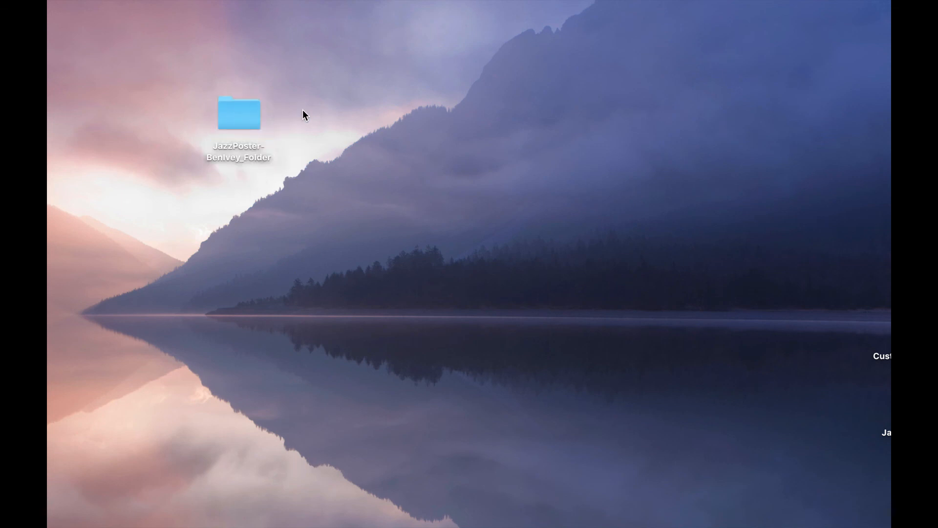
click(246, 118)
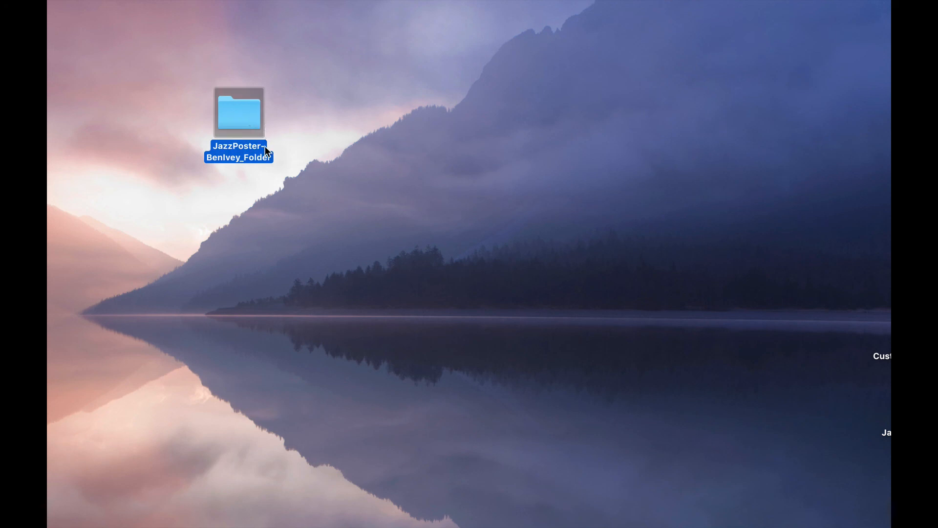
right_click(239, 116)
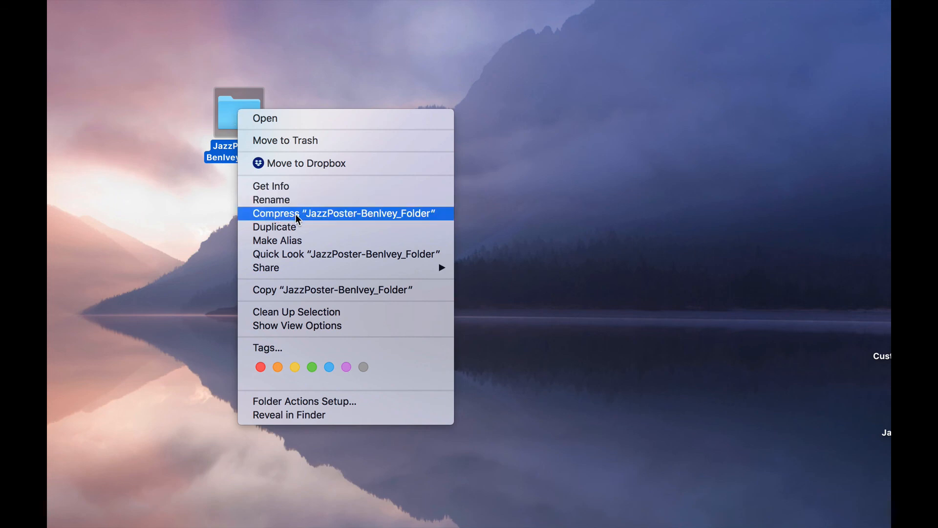
click(355, 214)
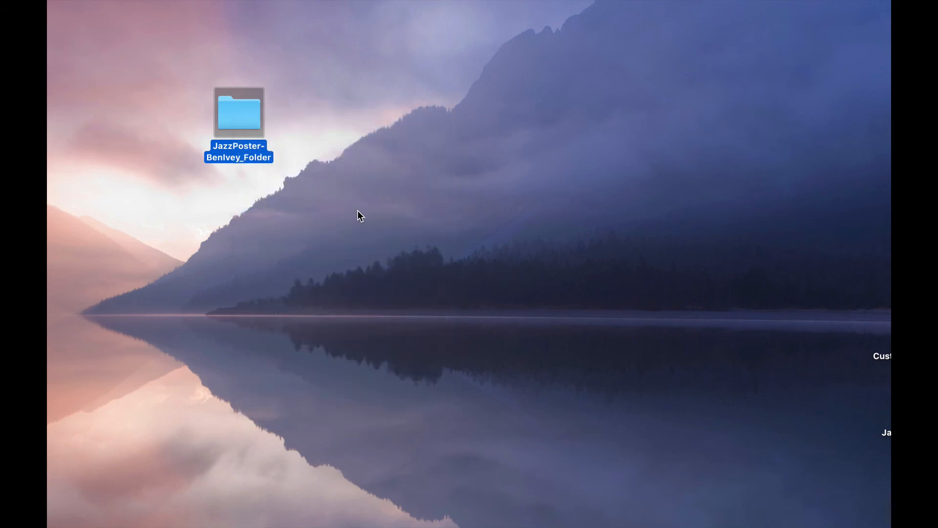
click(502, 129)
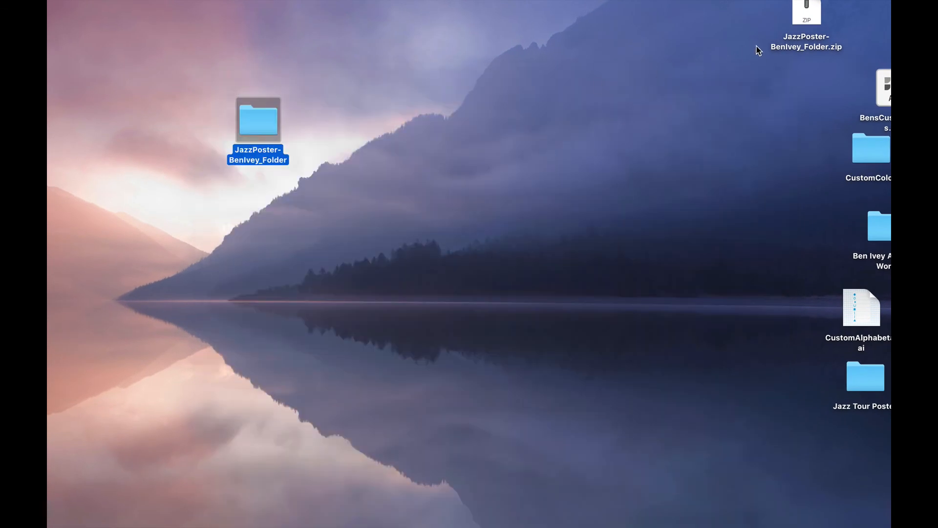
drag(803, 19, 347, 107)
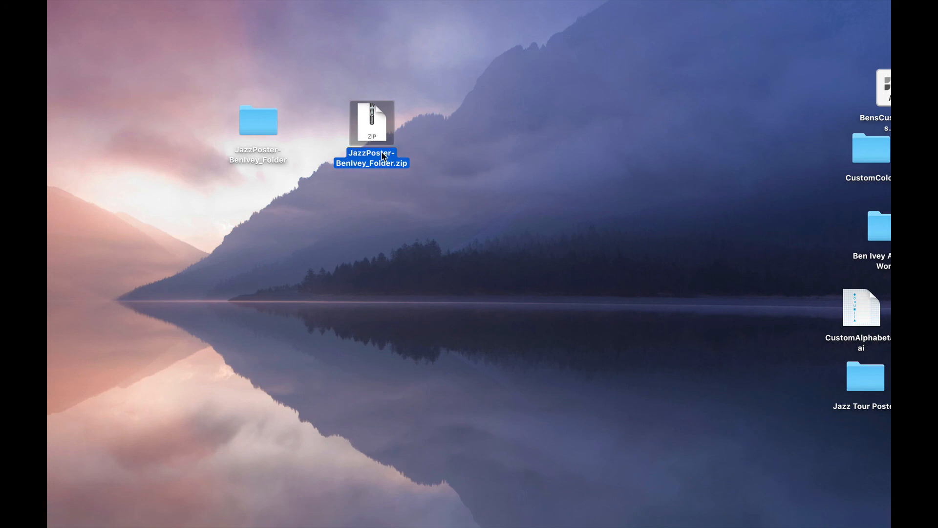
click(441, 148)
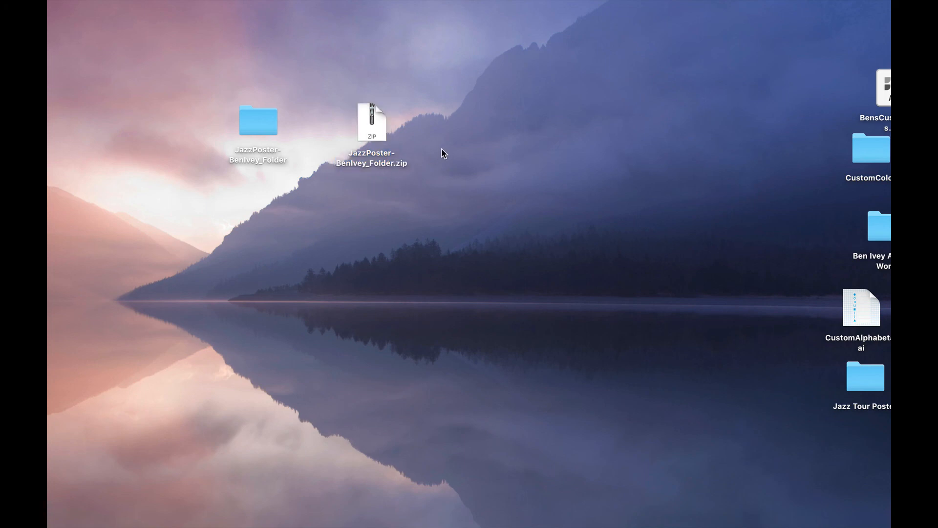
click(255, 128)
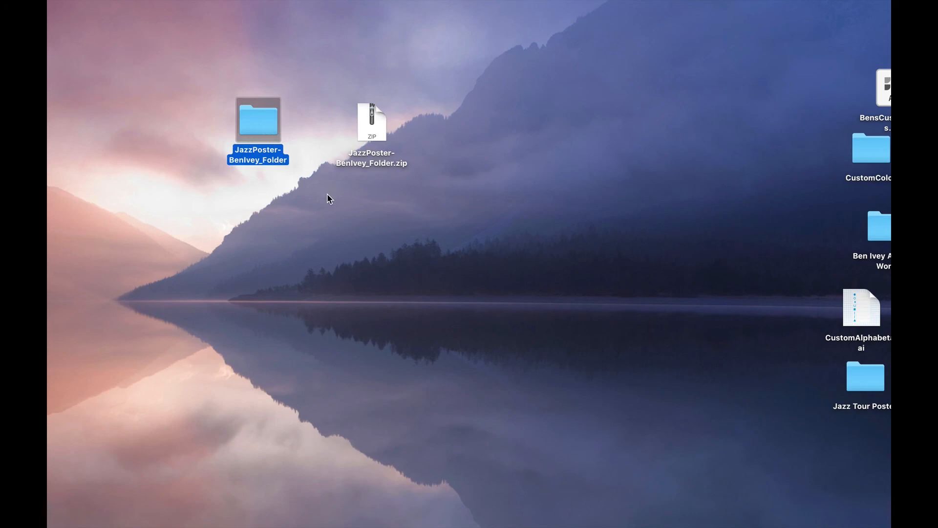
Step: Open the package folder, preview the poster's .ai and .pdf files, then close the window
double_click(267, 131)
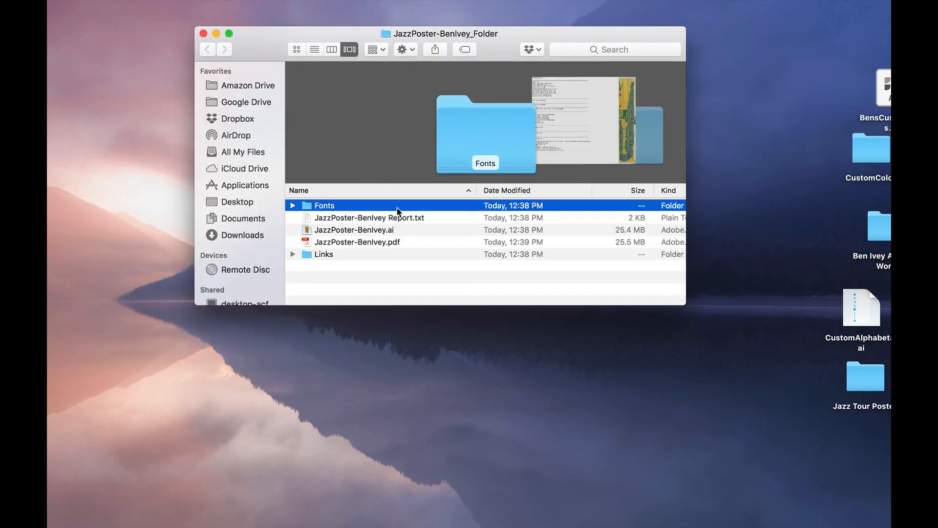
click(390, 231)
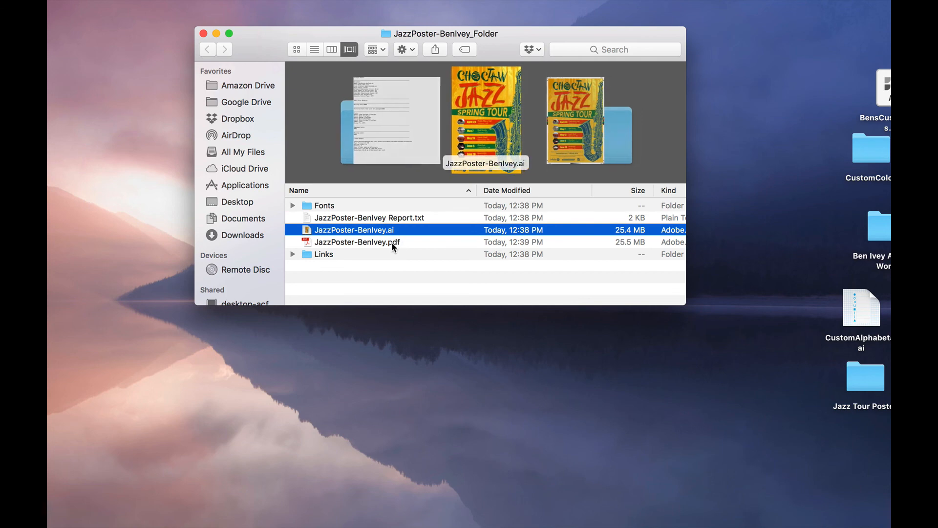
click(389, 243)
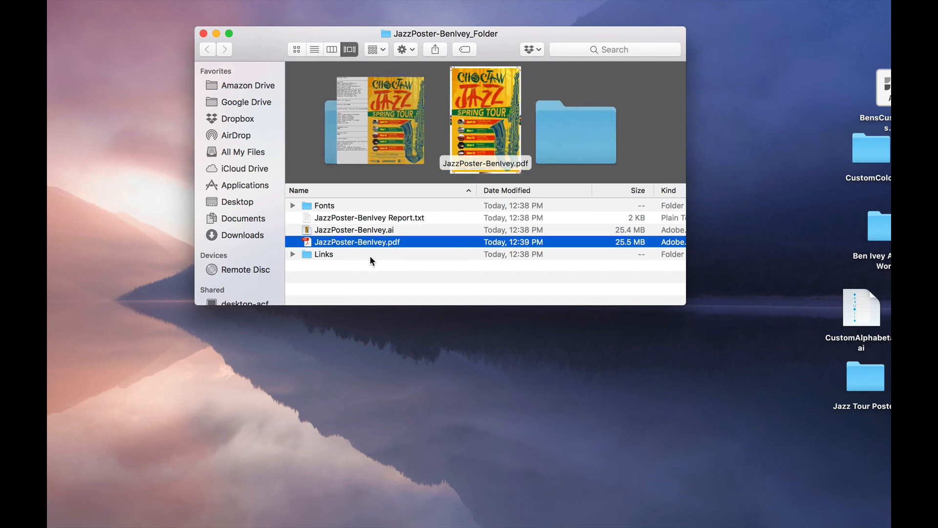
click(376, 263)
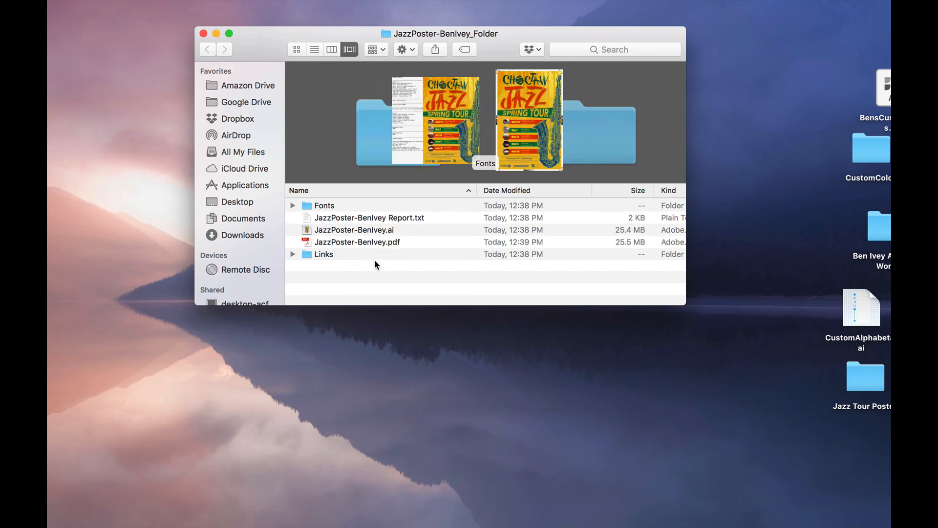
click(203, 33)
Step: Move the zip archive up and to the right of the package folder on the desktop
click(374, 117)
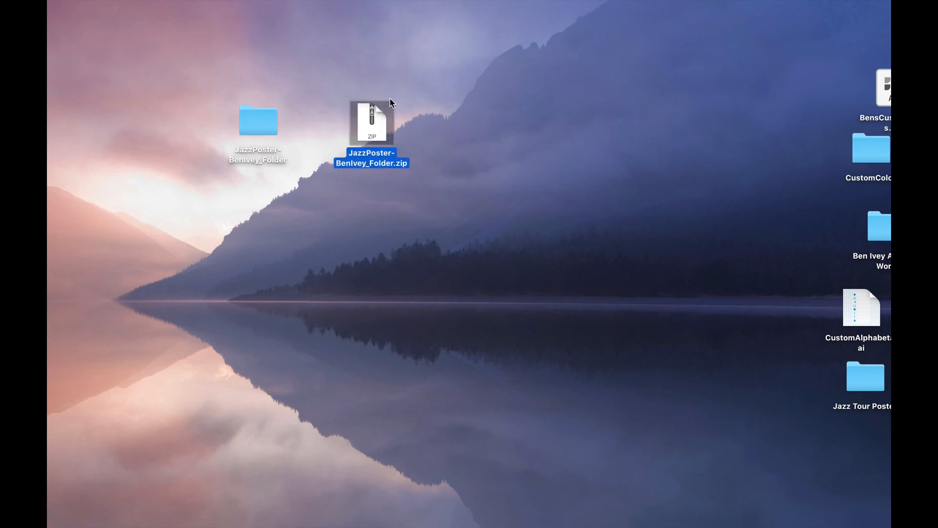
click(477, 126)
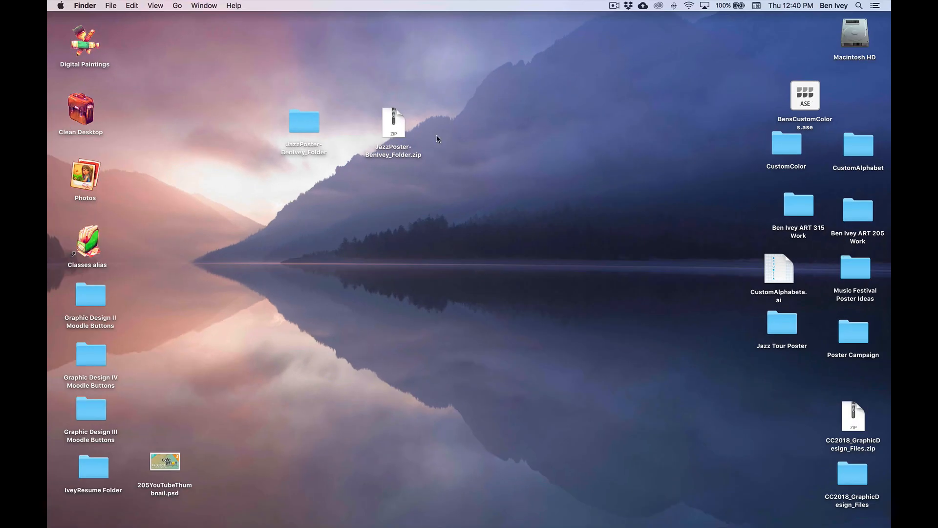
drag(393, 122, 373, 83)
click(442, 126)
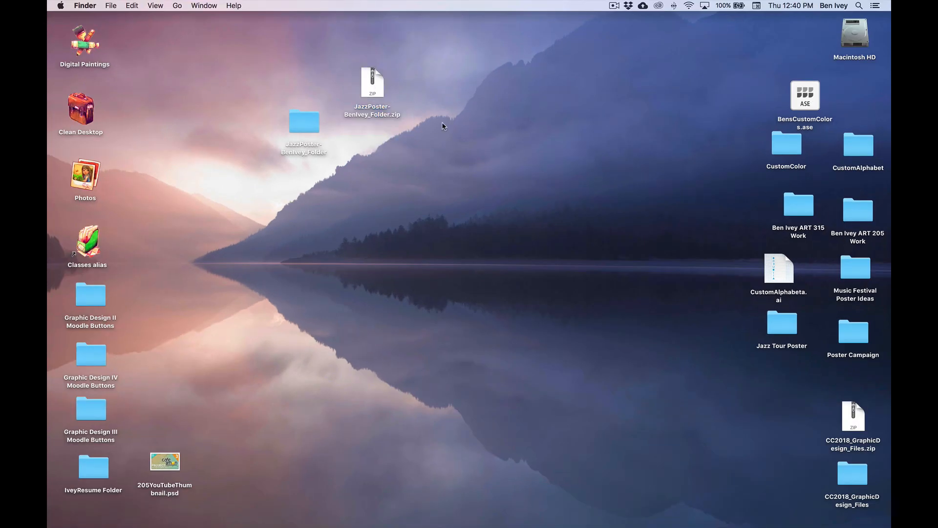